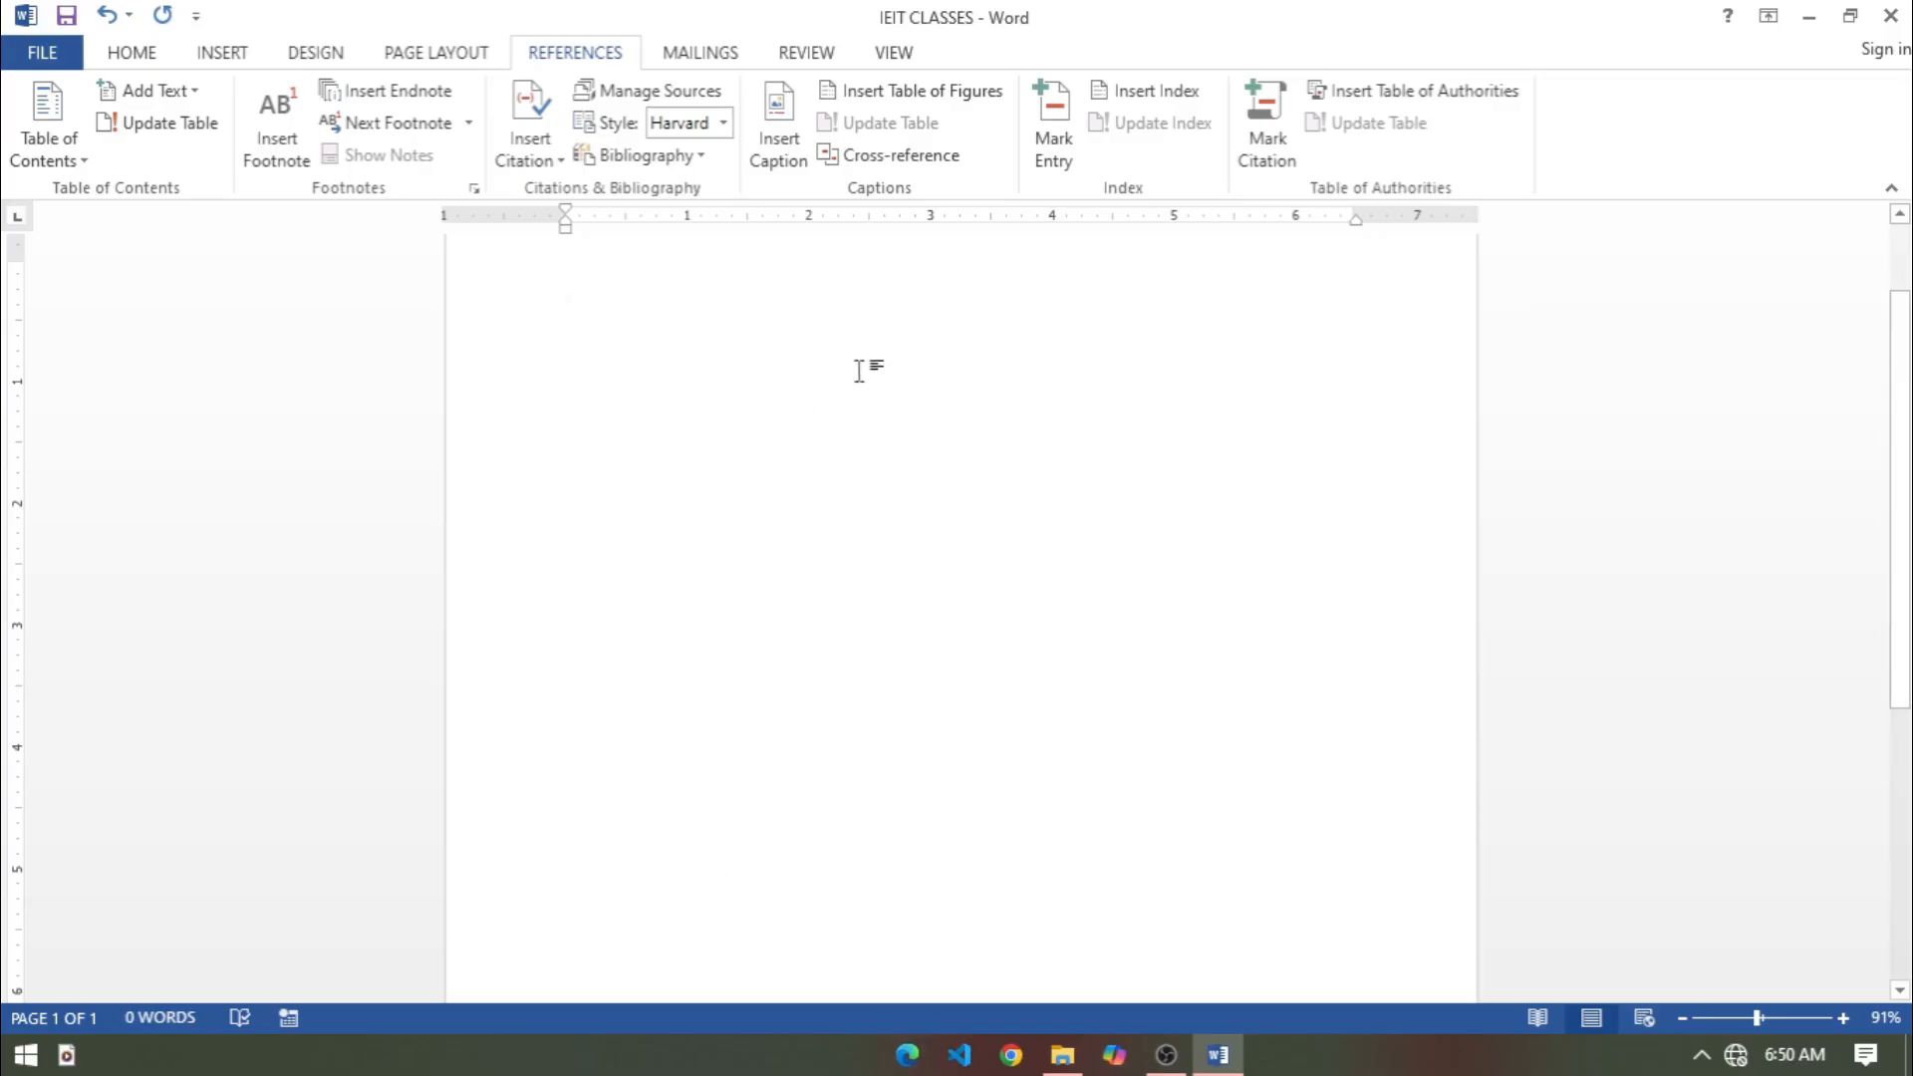
# Start a second page after the blank first page and fill it with sample text generated by =rand(40).
pyautogui.scroll(1, 704, 352)
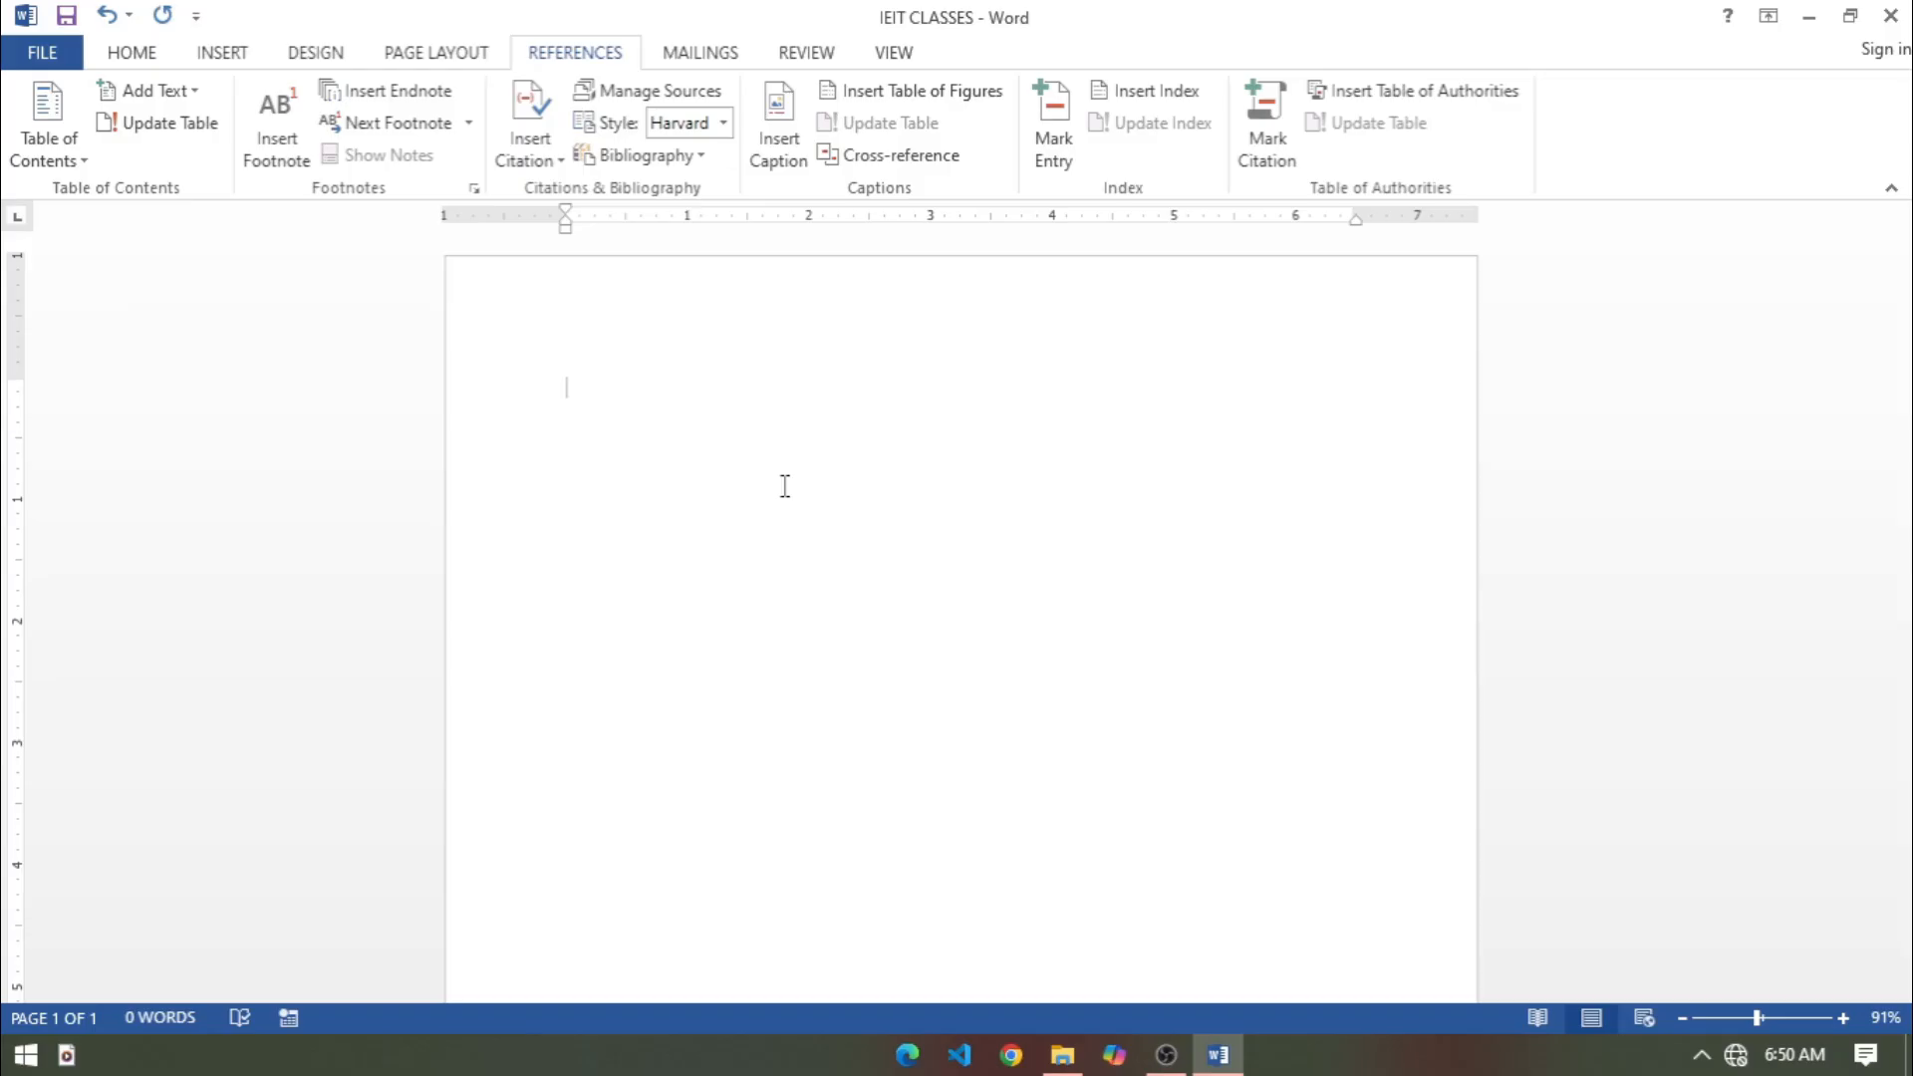
pyautogui.hotkey('ctrl', 'Return')
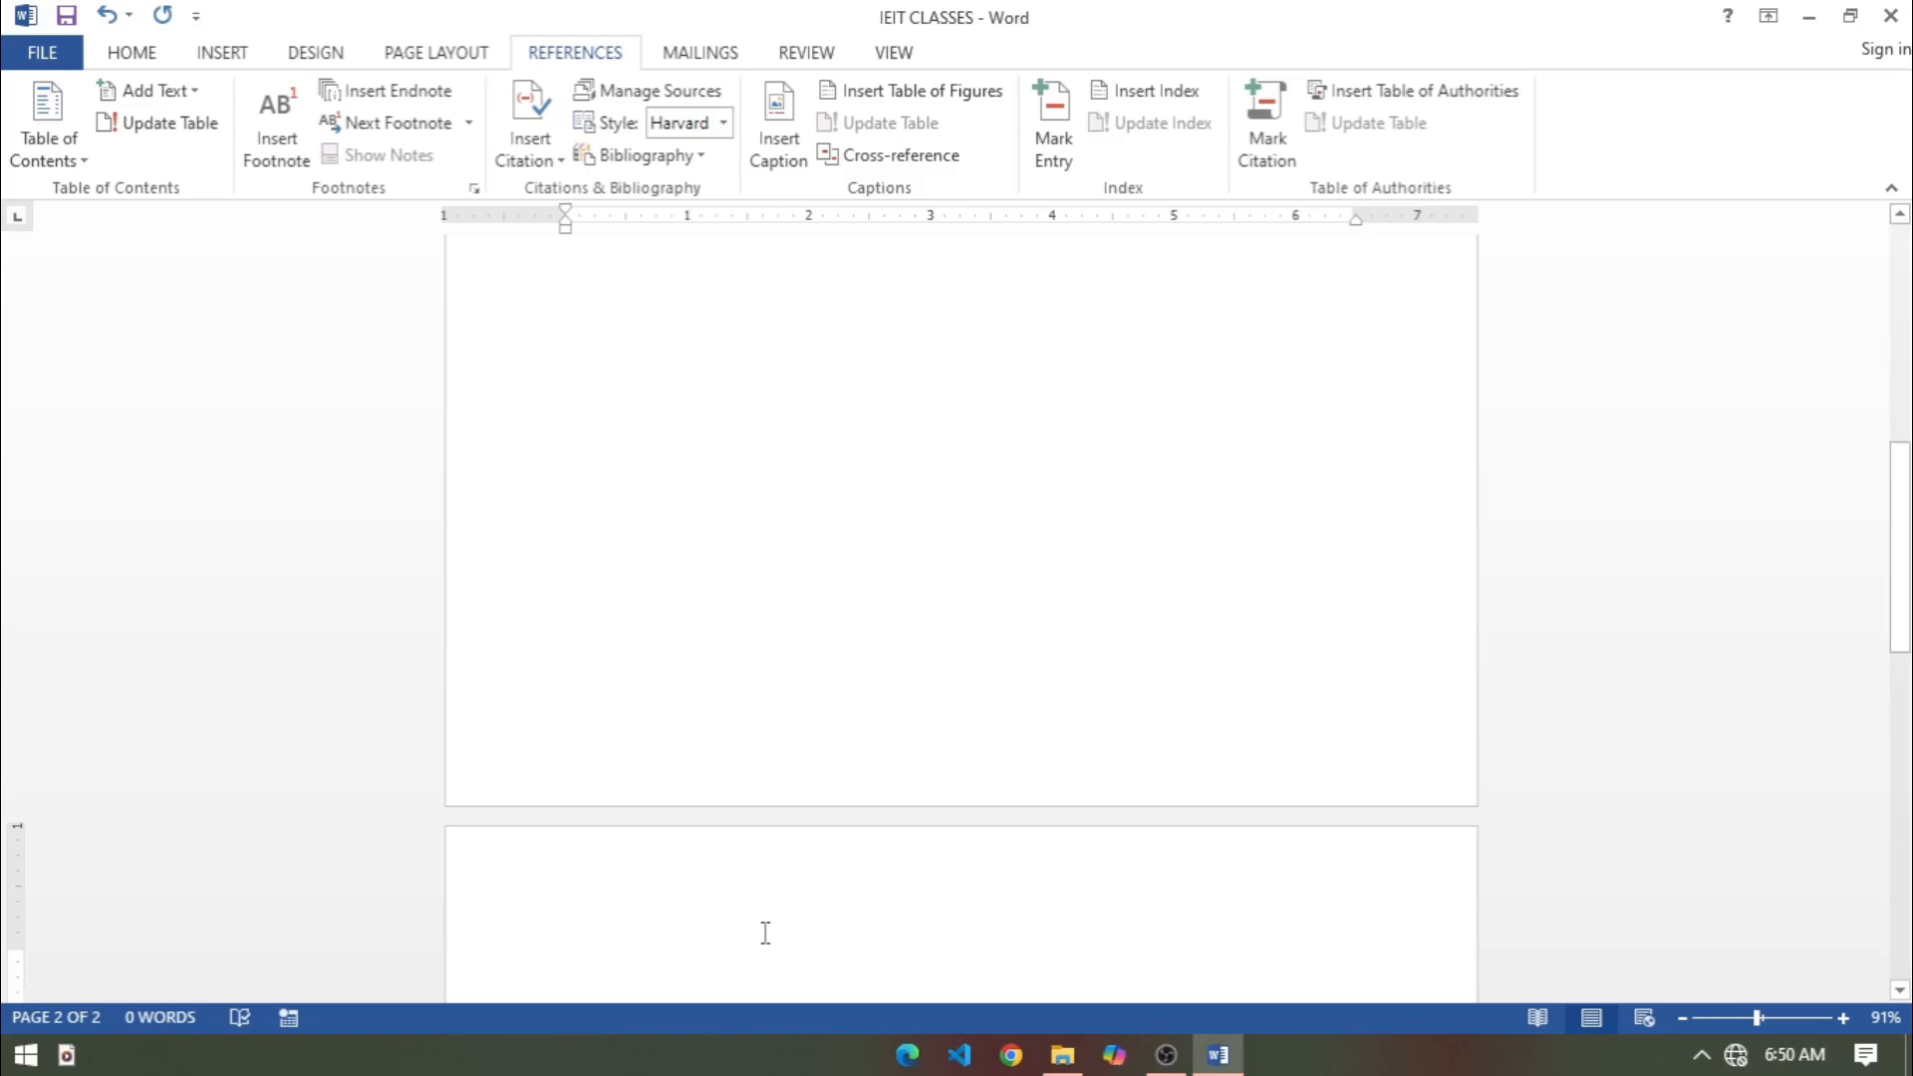
pyautogui.write('=rah')
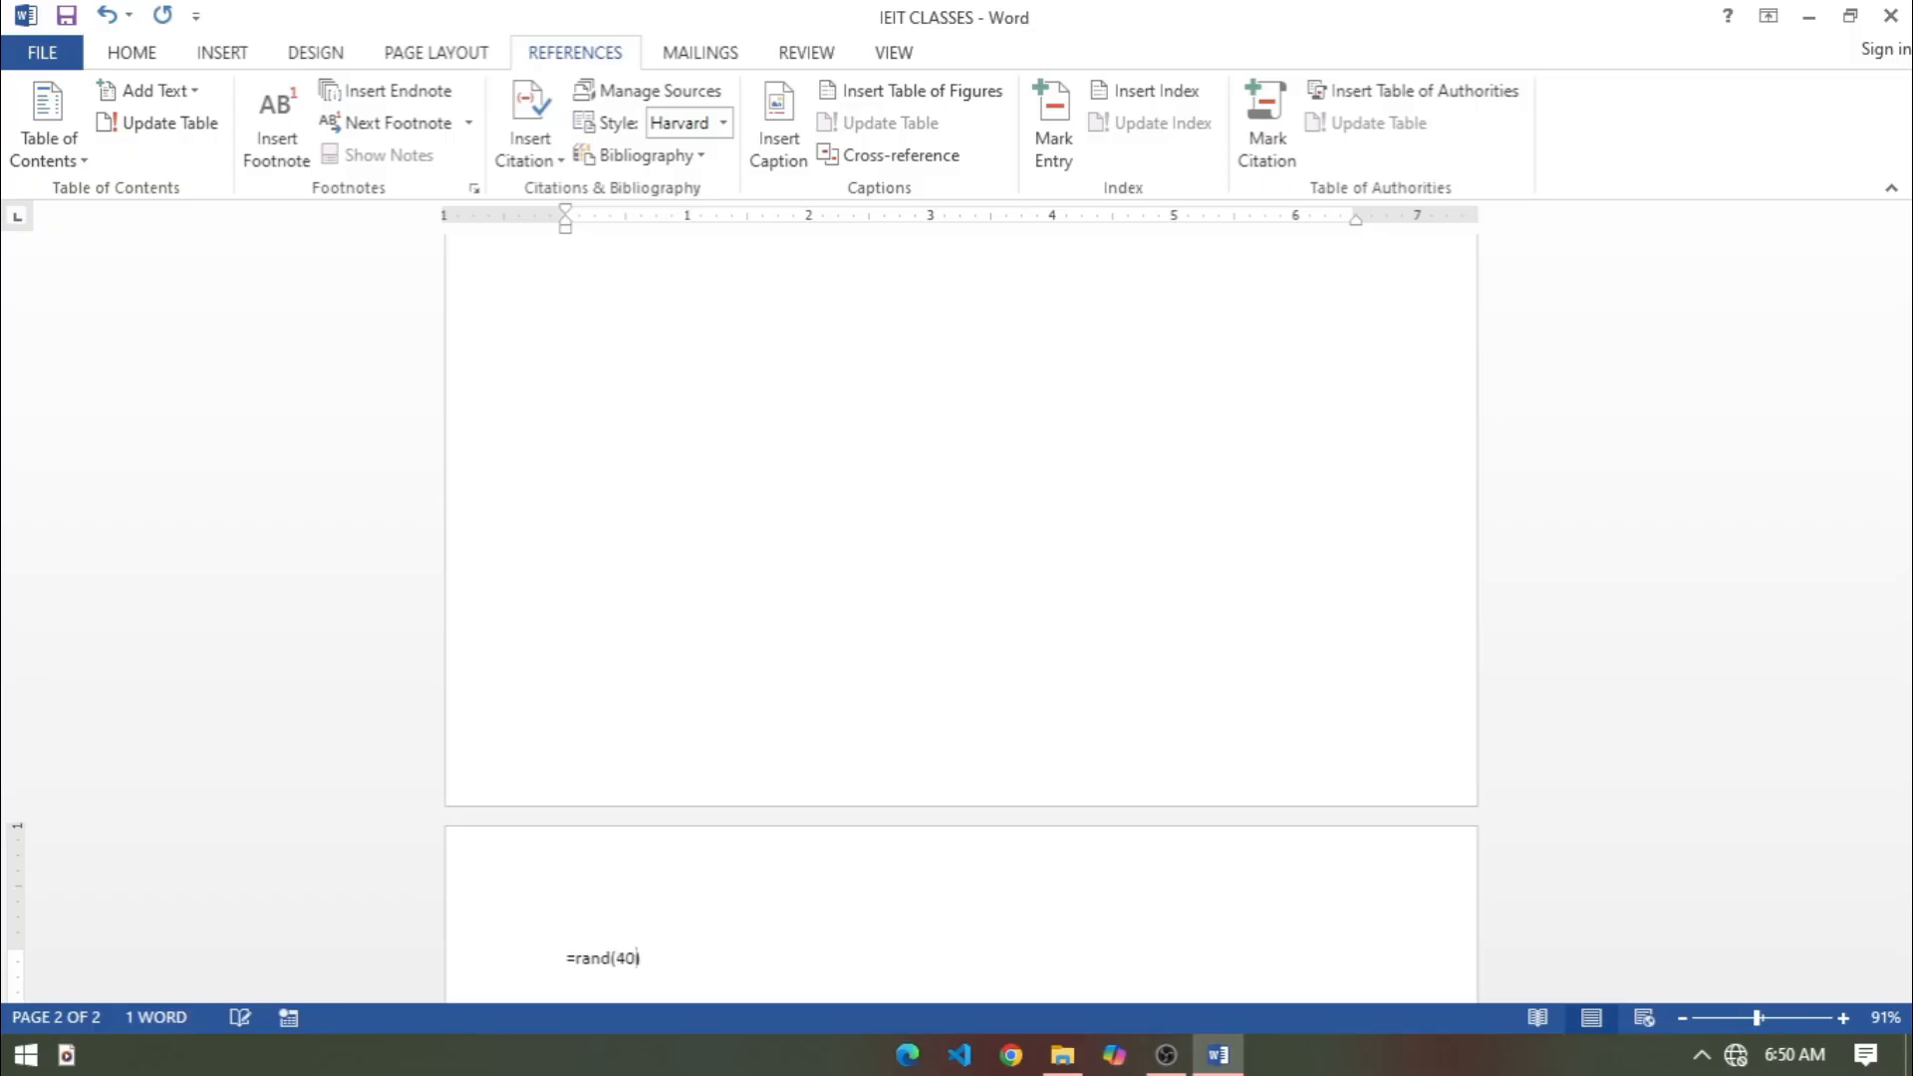
pyautogui.write('d(40)')
pyautogui.press('Return')
# Enlarge the font of the entire document by three size increments.
pyautogui.hotkey('ctrl', 'a')
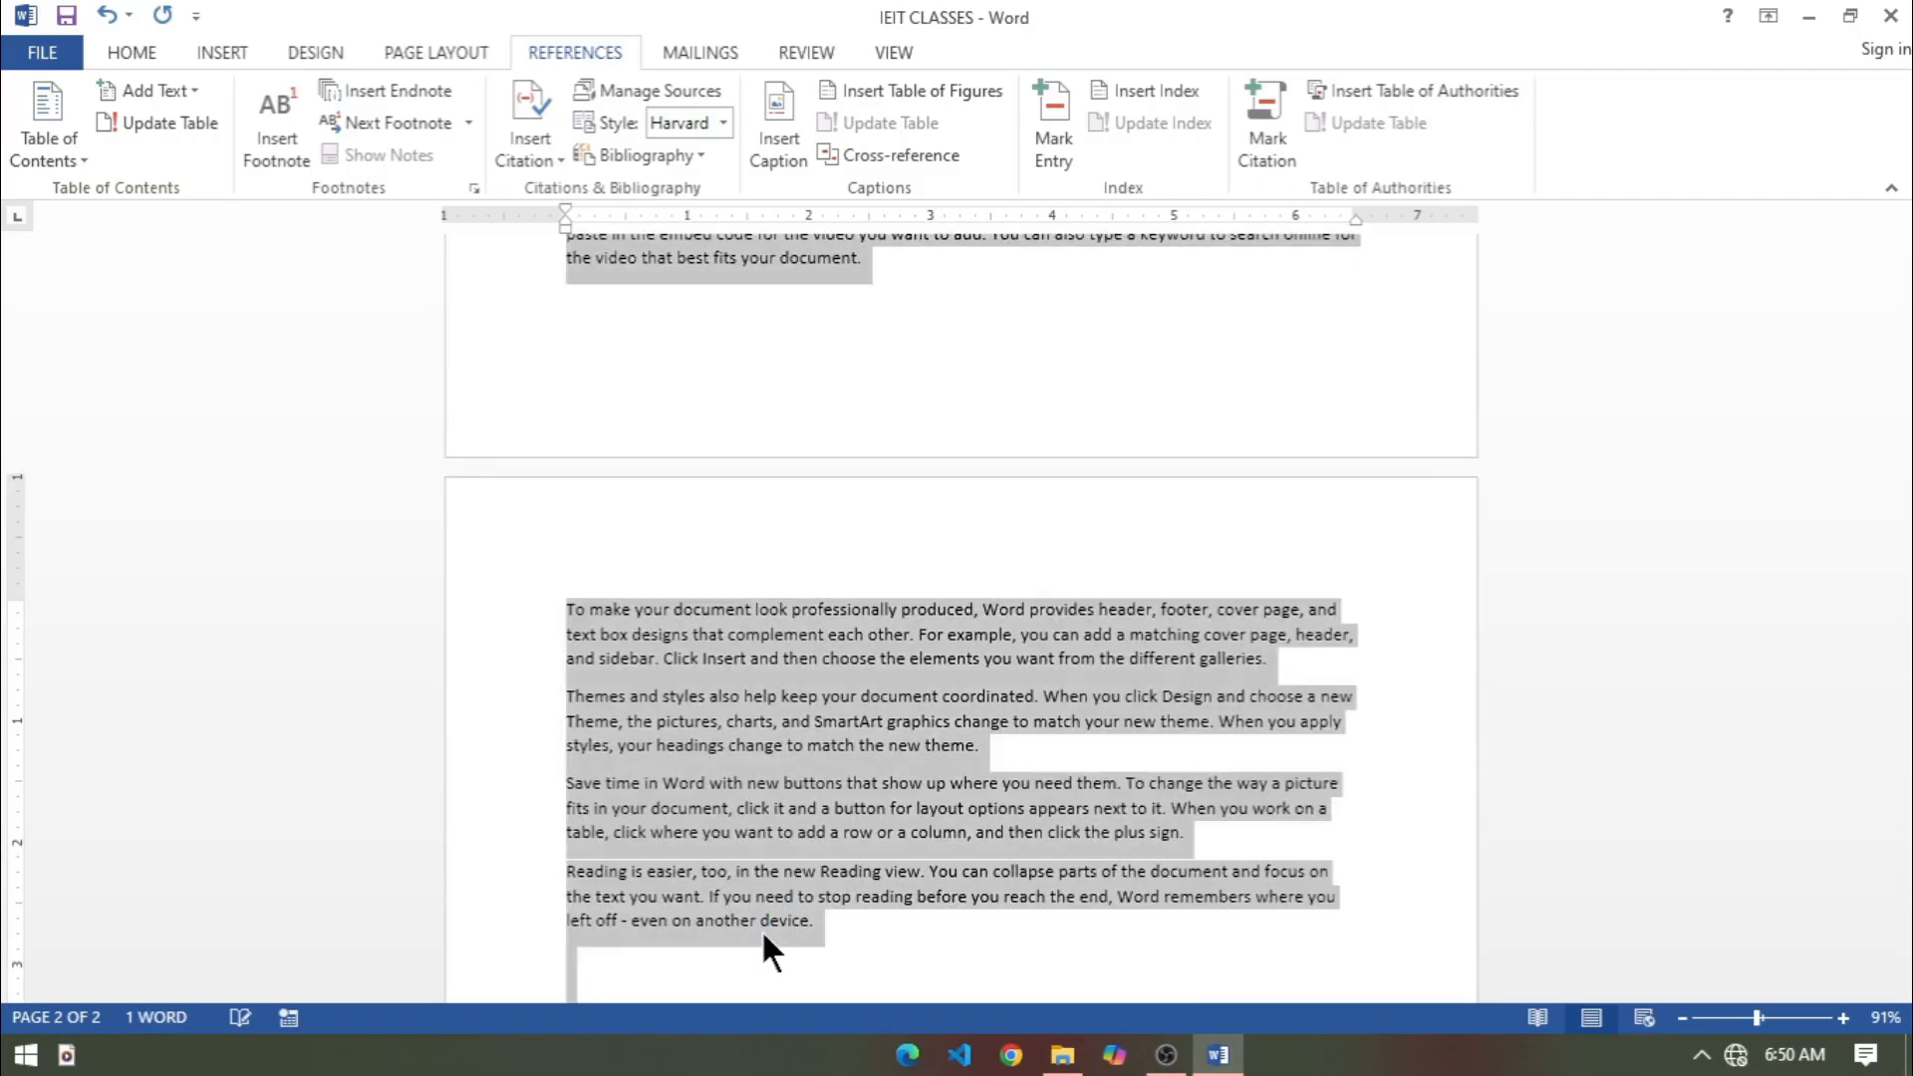
pyautogui.hotkey('ctrl', 'shift', '.')
pyautogui.hotkey('ctrl', 'shift', '.')
pyautogui.hotkey('ctrl', 'shift', '.')
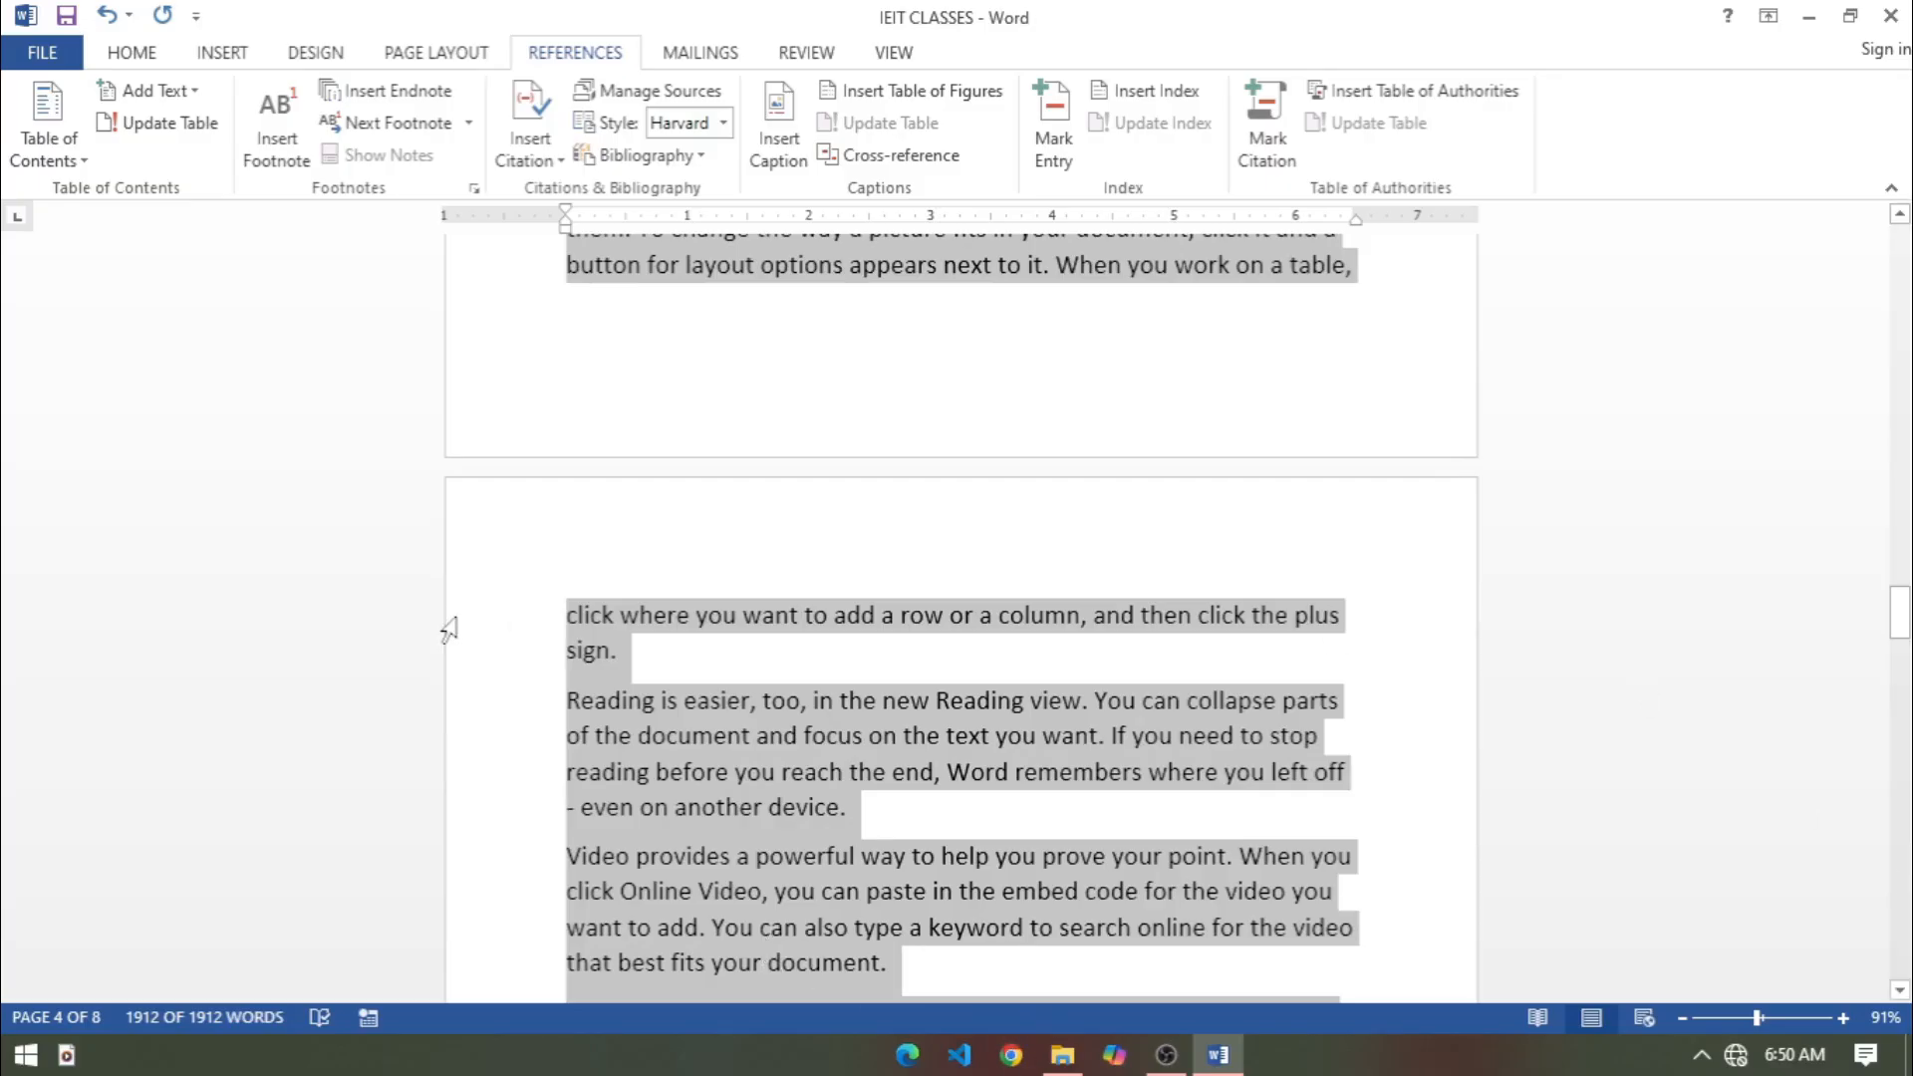
# Add the title line "Chapter 1" above the first paragraph on page 2.
pyautogui.click(1843, 1017)
pyautogui.click(1844, 1017)
pyautogui.click(1843, 1018)
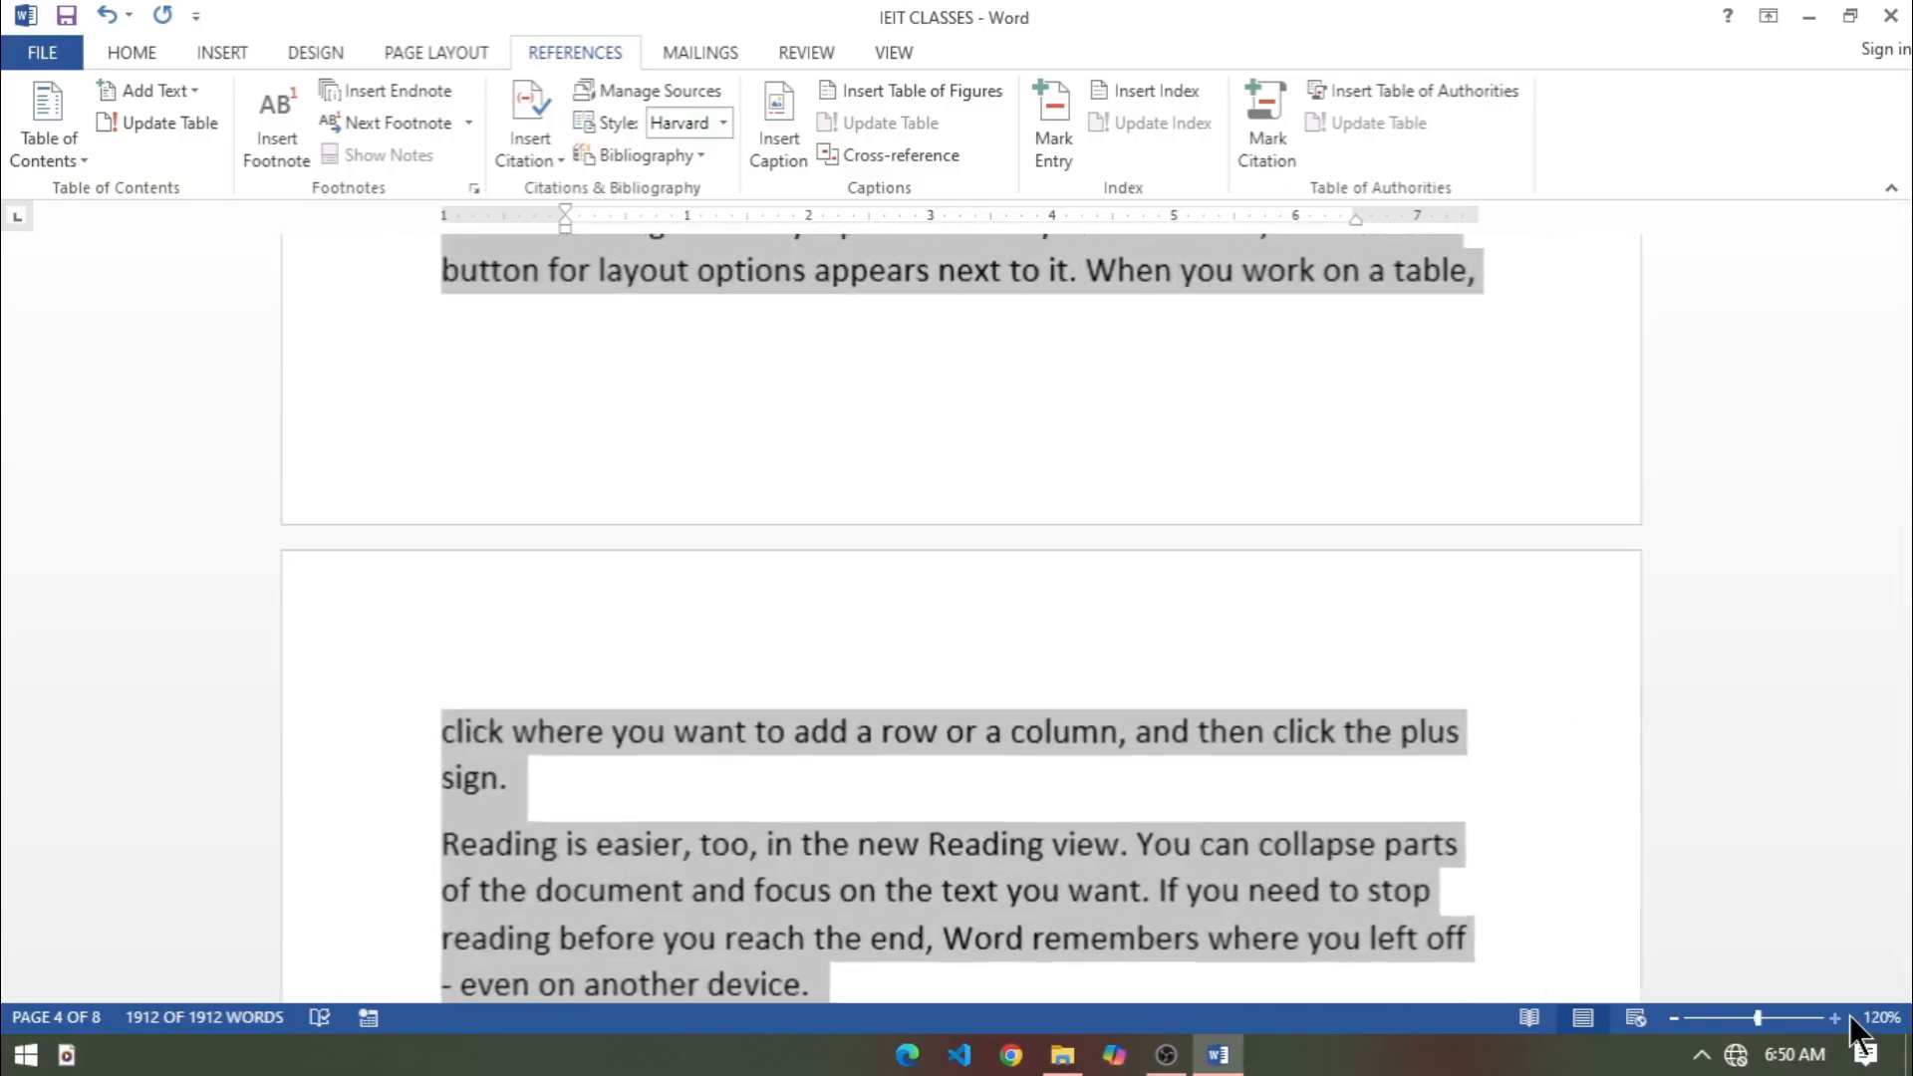
pyautogui.click(1843, 1017)
pyautogui.click(1843, 1017)
pyautogui.scroll(20, 1253, 897)
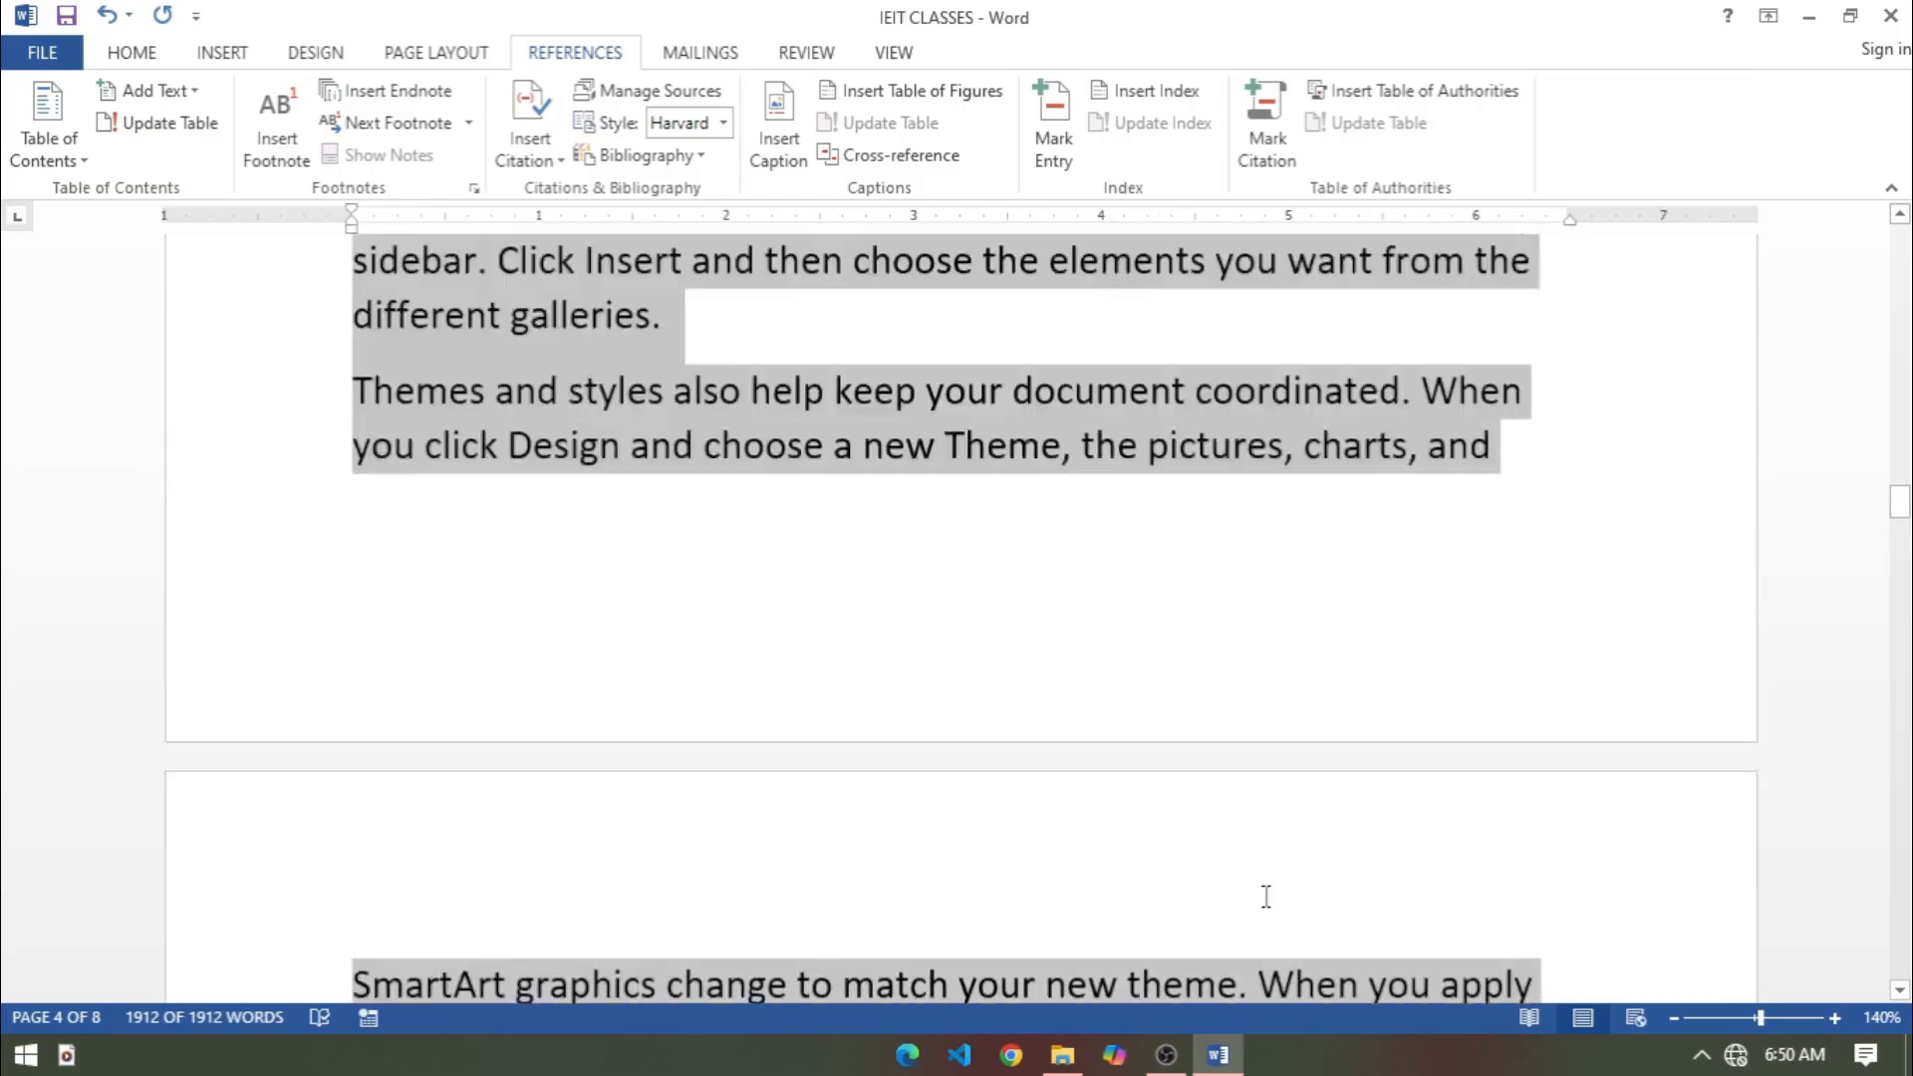
pyautogui.scroll(2, 1258, 897)
pyautogui.moveTo(1898, 473); pyautogui.dragTo(1898, 334)
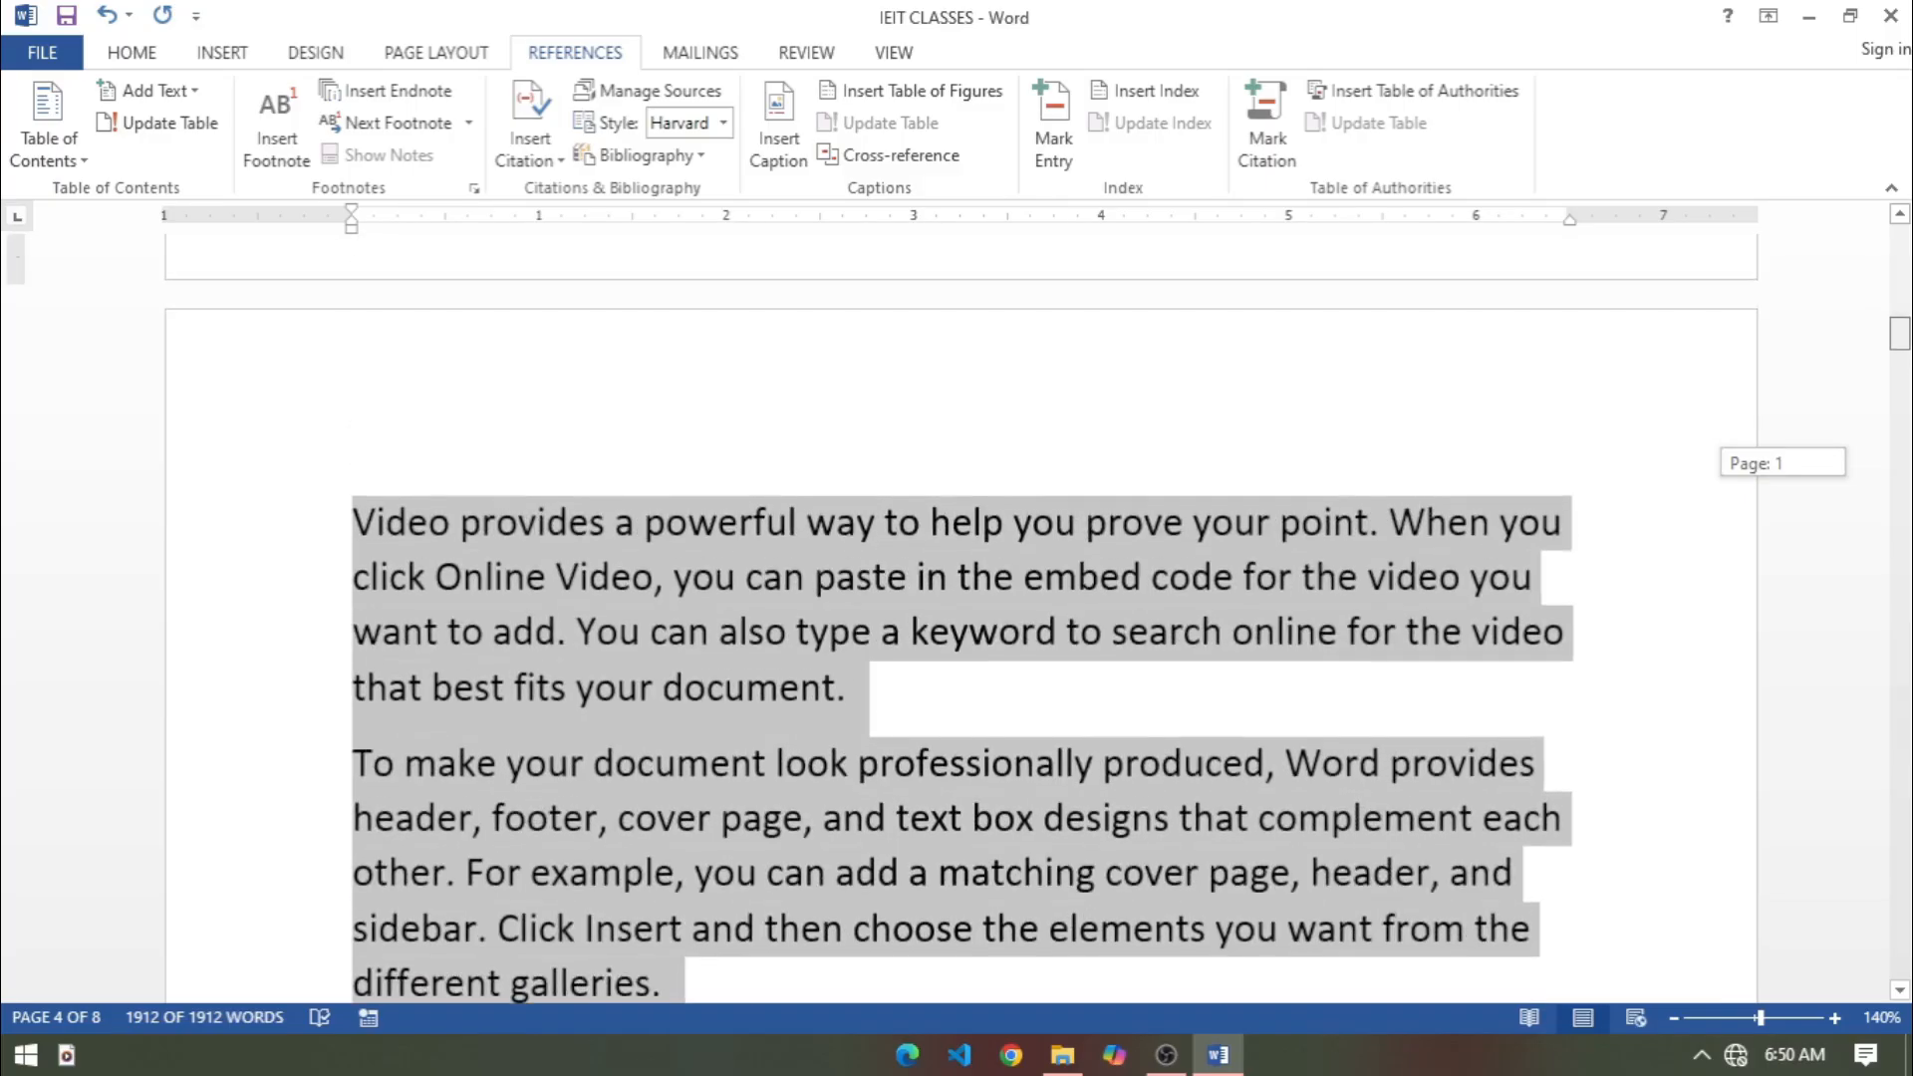
pyautogui.click(1114, 700)
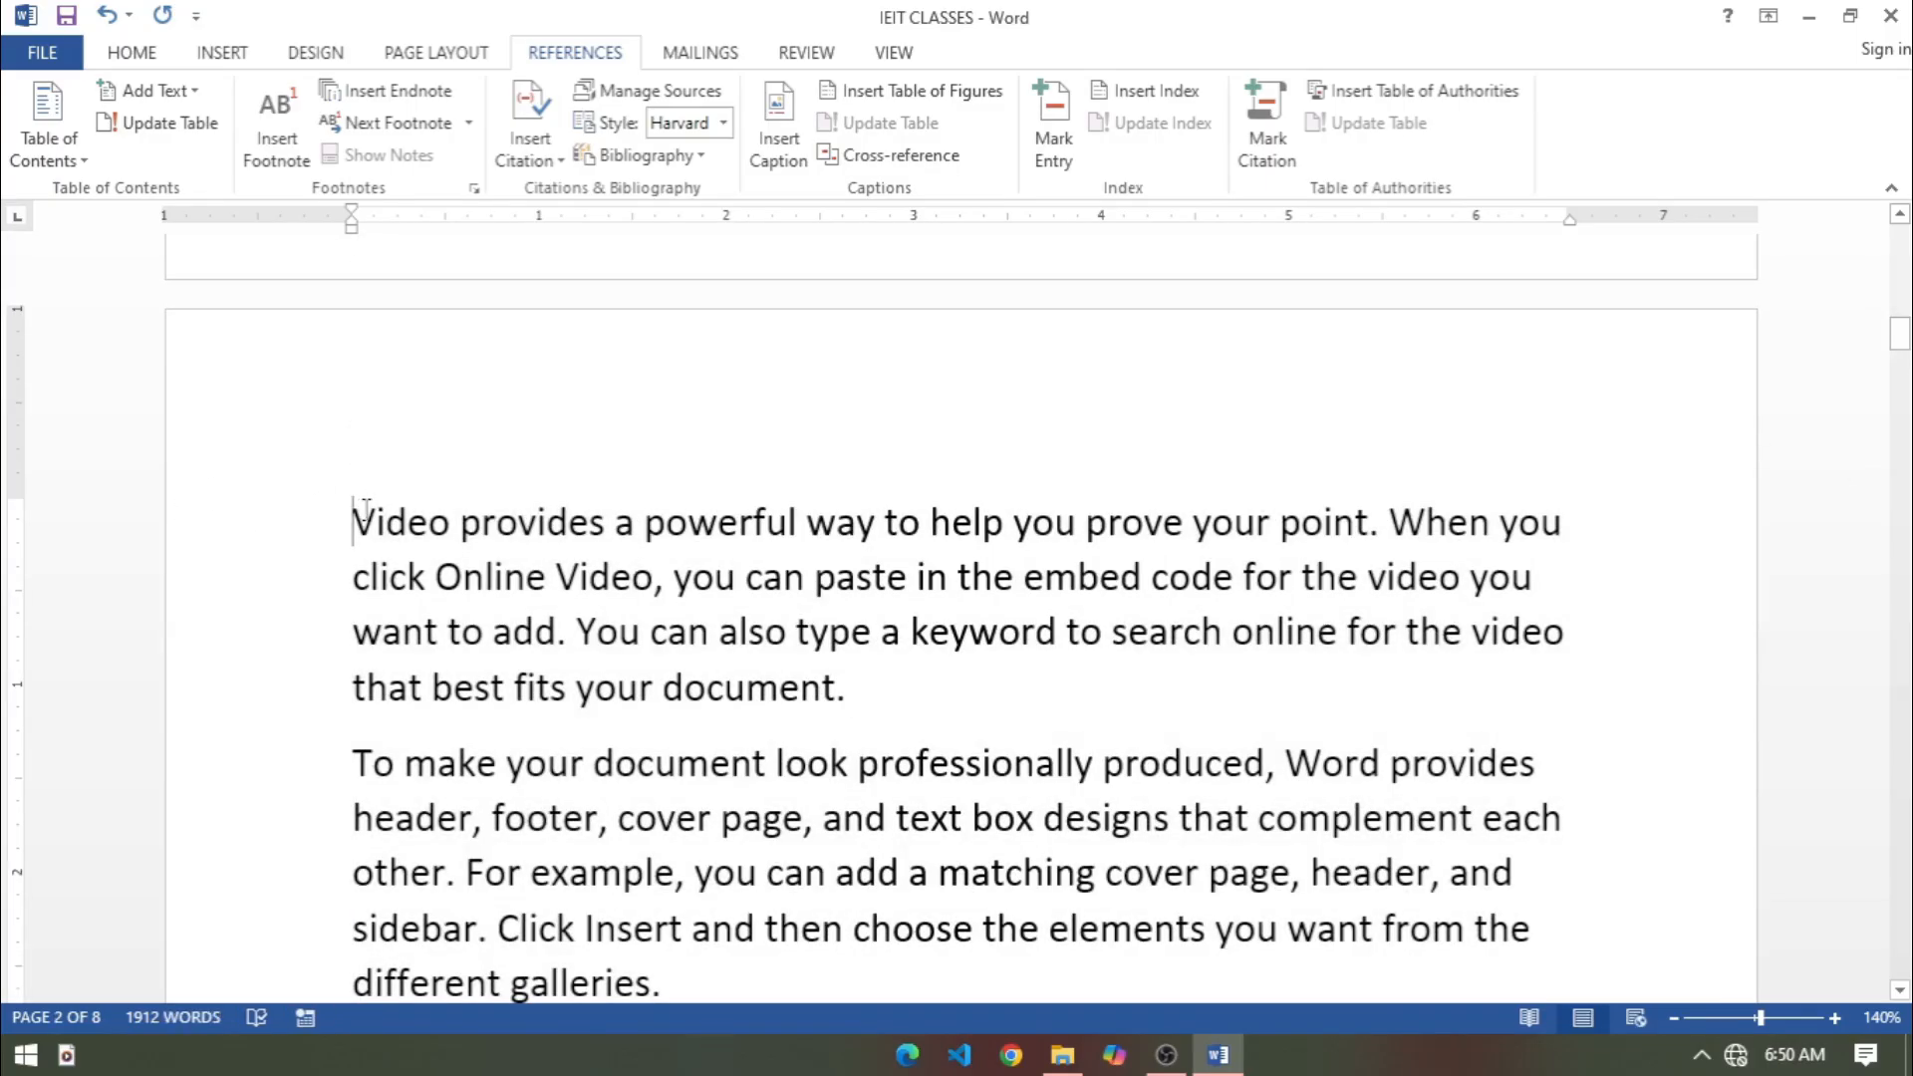
pyautogui.press('Return')
pyautogui.write('ch')
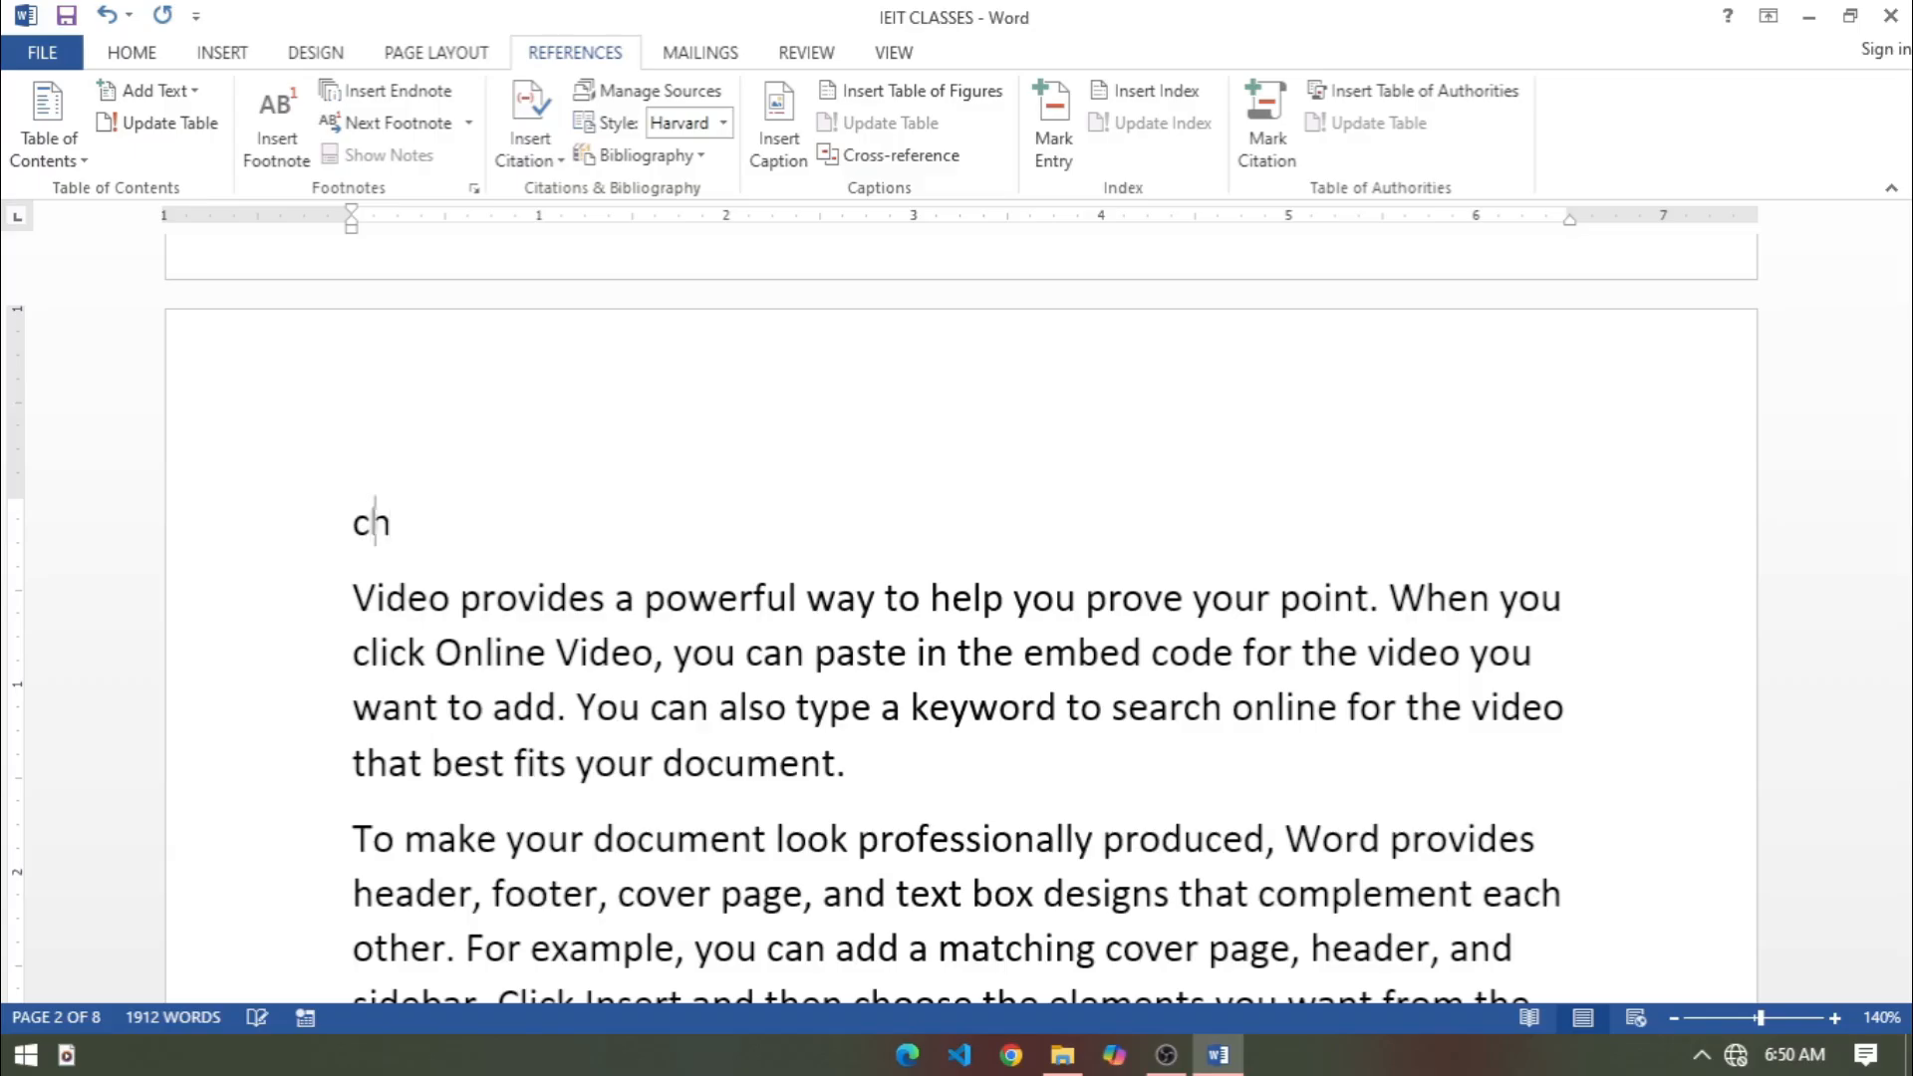
pyautogui.write('apter 1')
# Mark the "Chapter 1" title as a Level 1 entry for the table of contents.
pyautogui.hotkey('shift', 'Home')
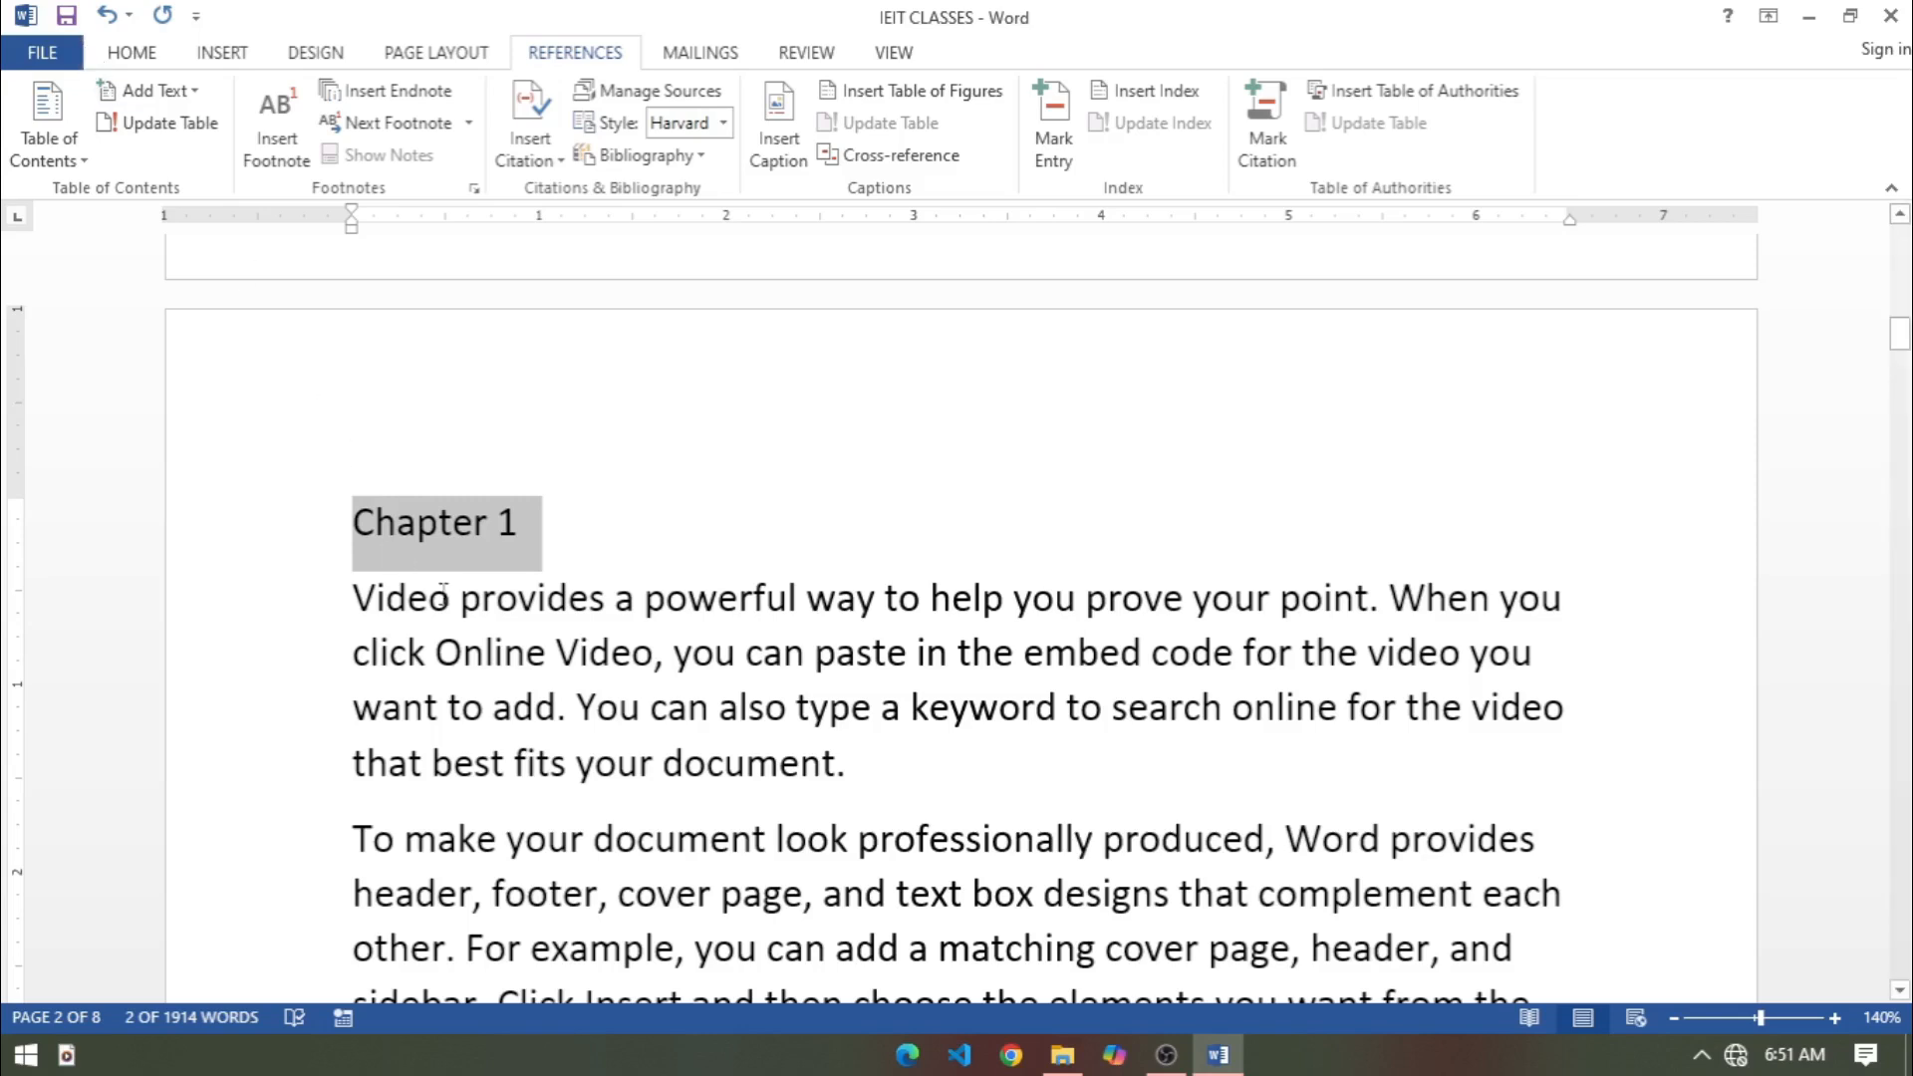
pyautogui.click(189, 93)
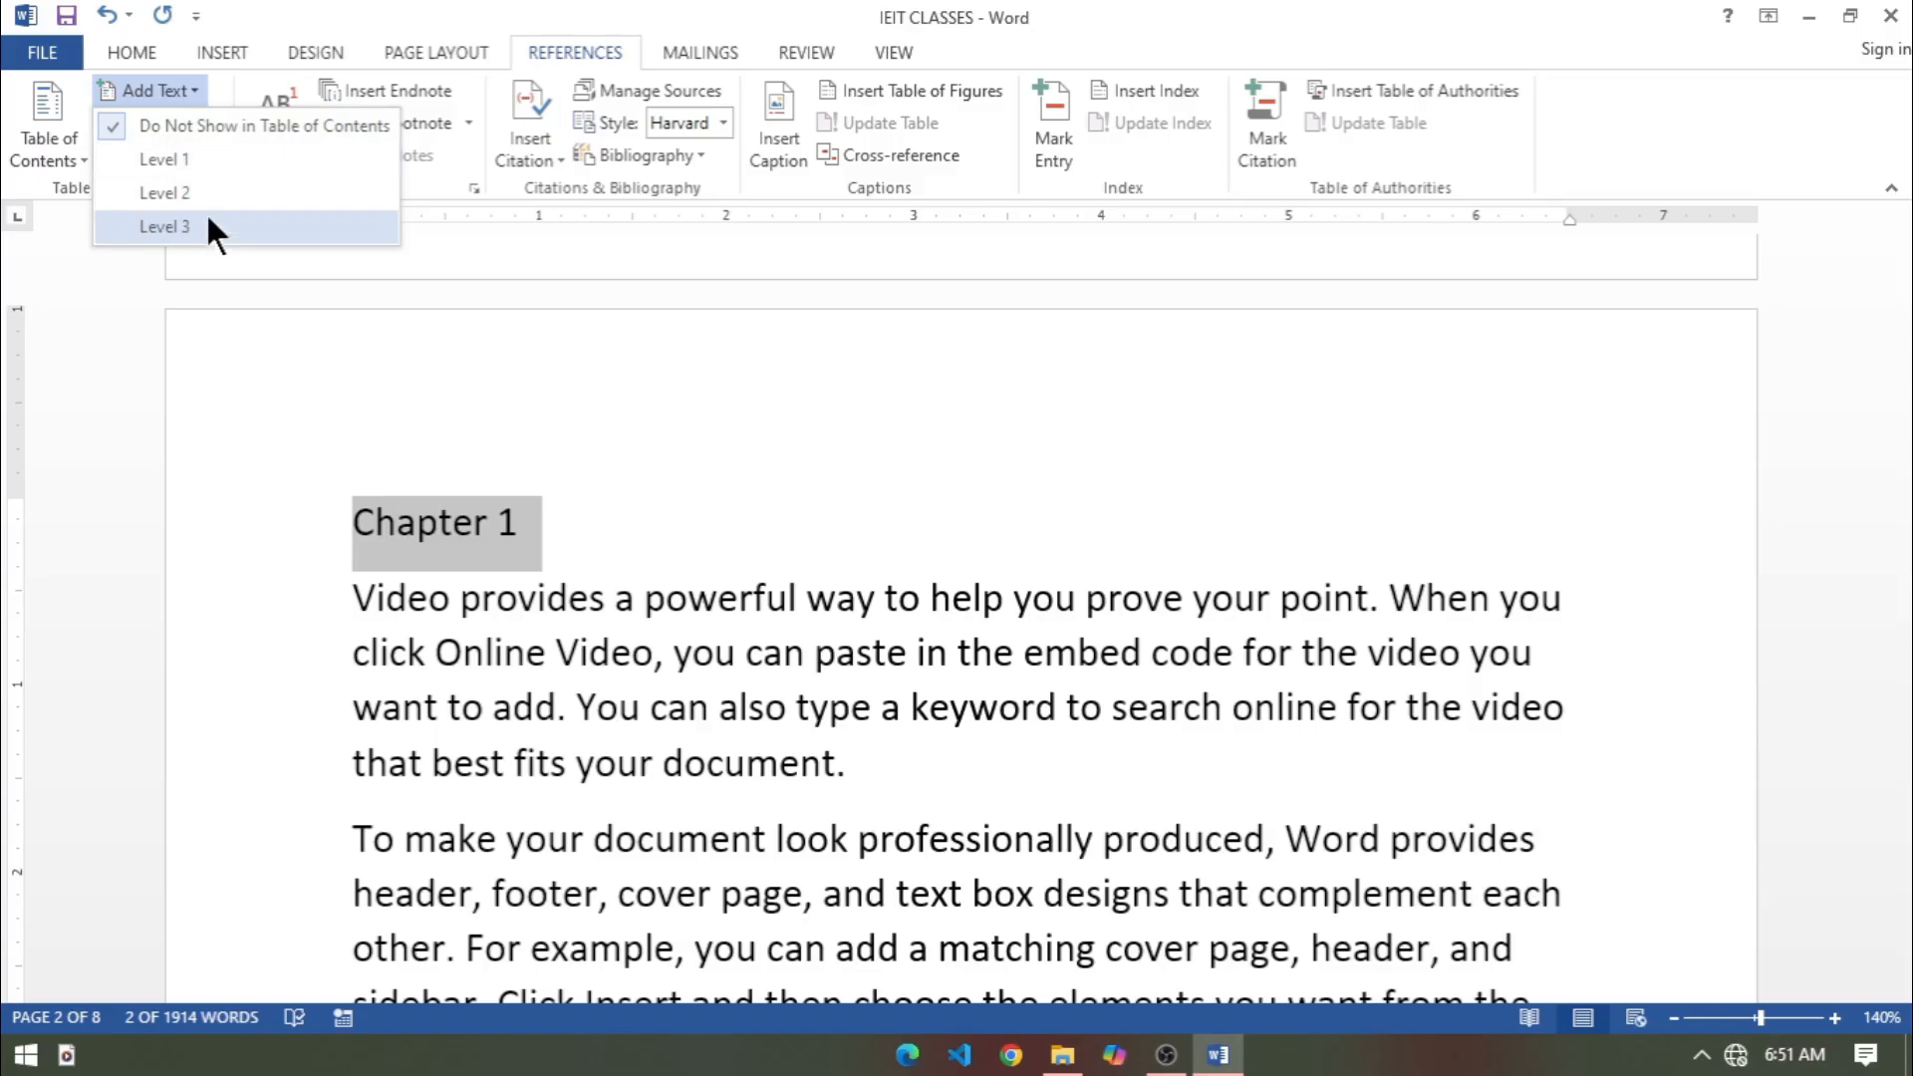
pyautogui.click(164, 159)
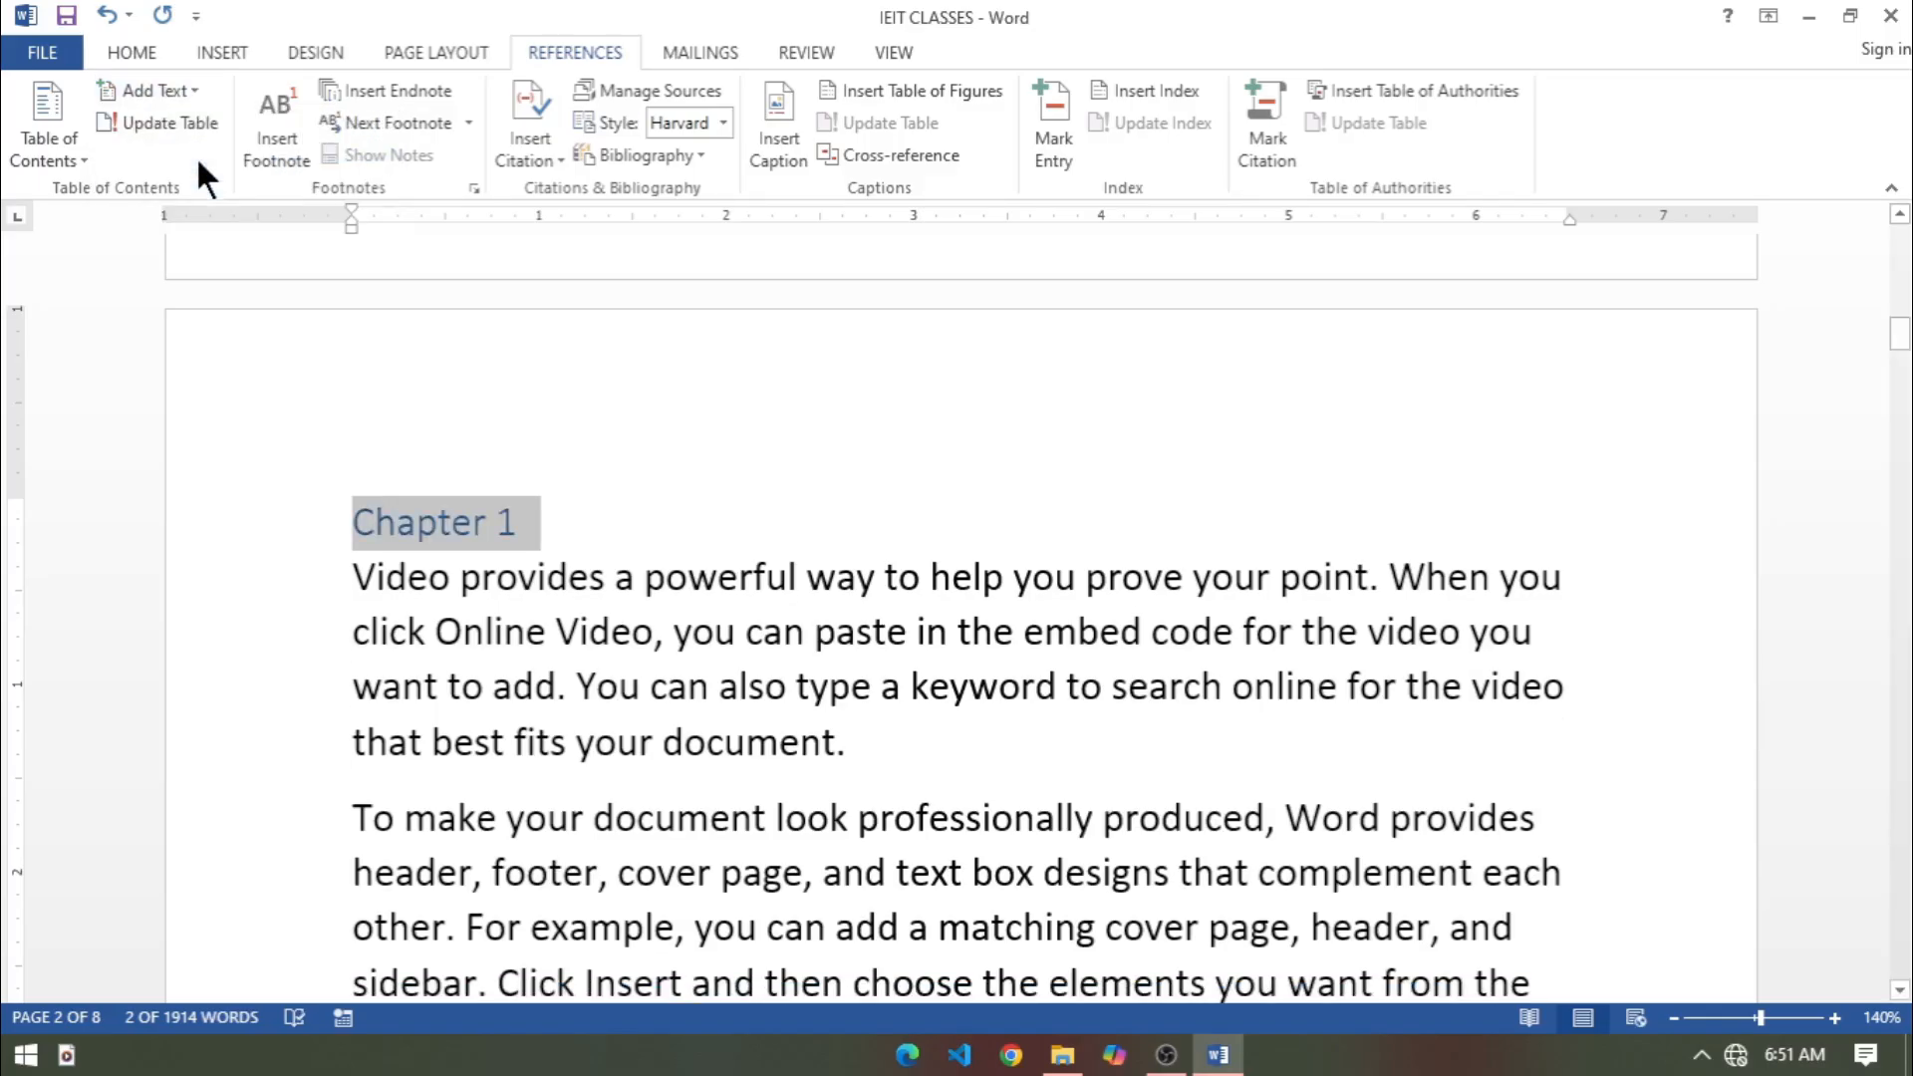
# Add the title line "Chapter 2" after the "To make your document look professionally produced" paragraph at the start of page 3.
pyautogui.scroll(-15, 496, 610)
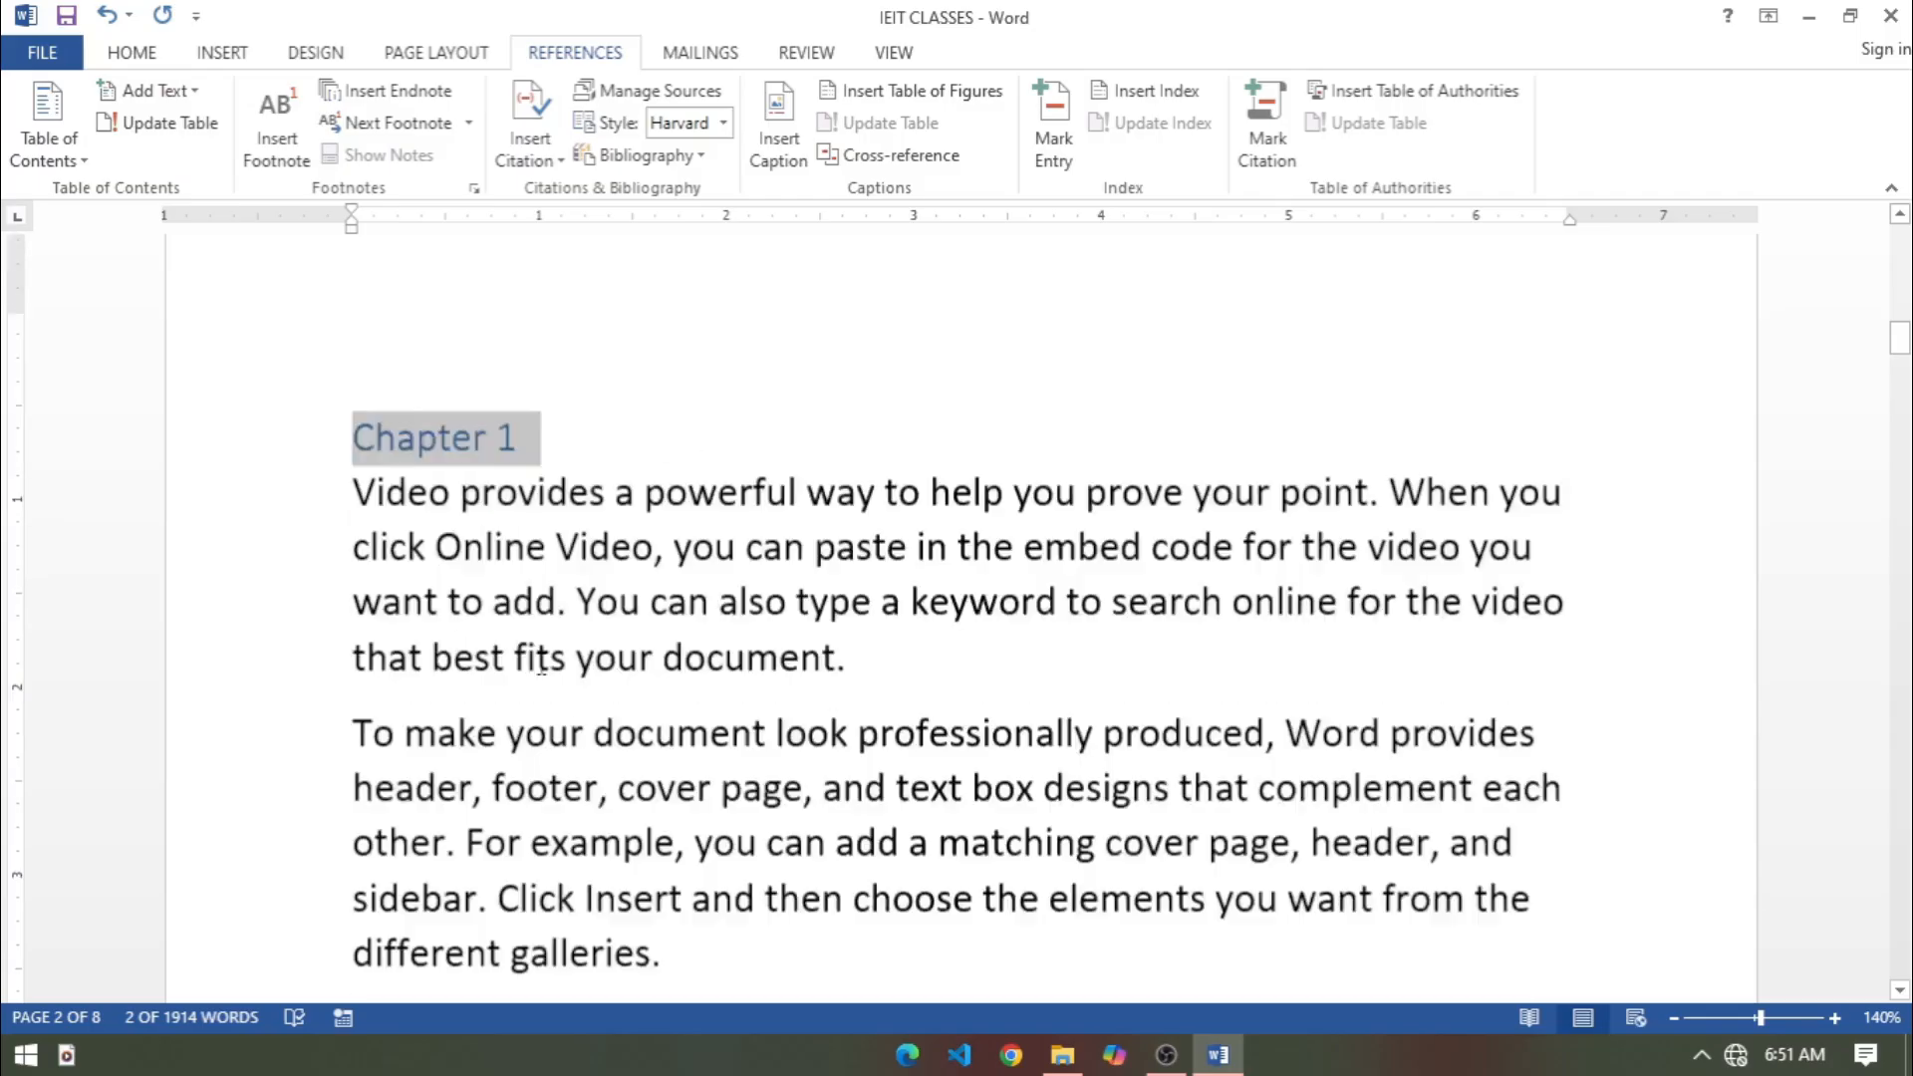
pyautogui.scroll(-4, 548, 670)
pyautogui.click(842, 629)
pyautogui.press('Return')
pyautogui.write('c')
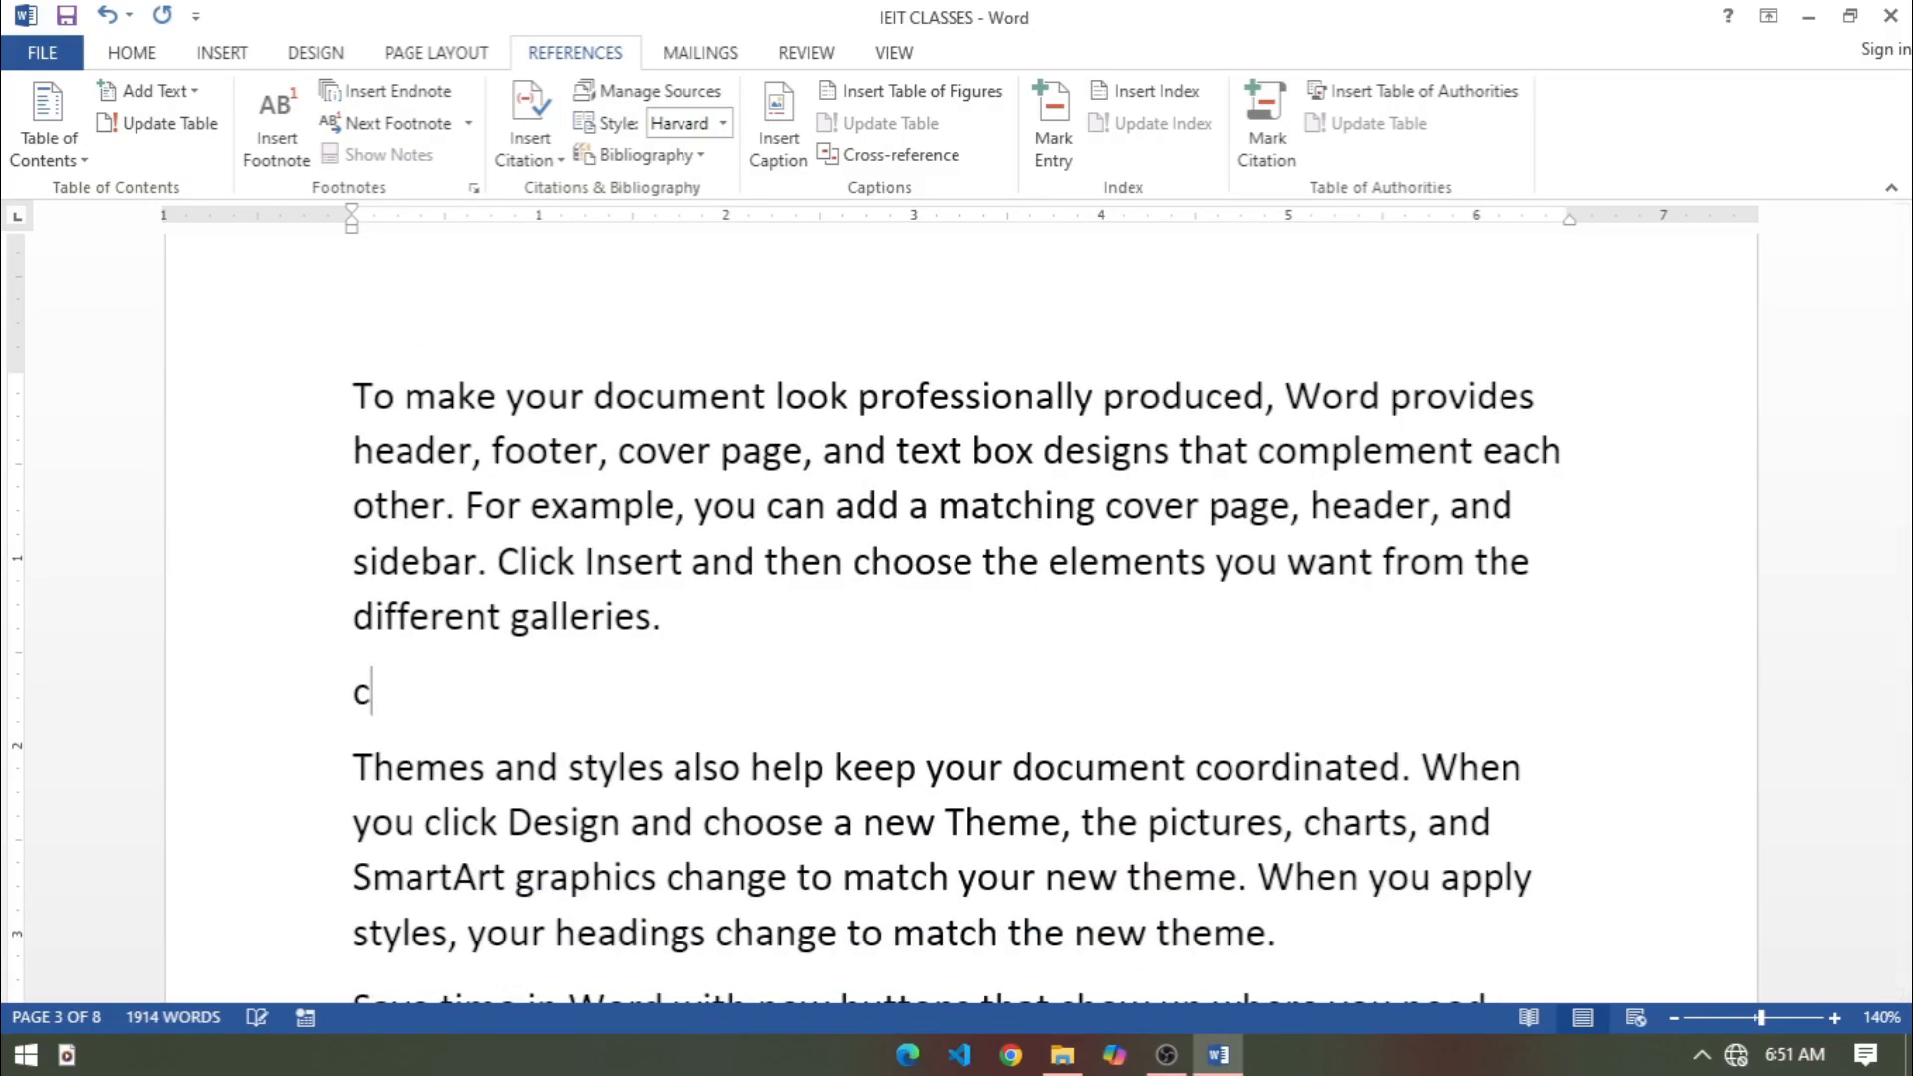
pyautogui.write('hapter 2')
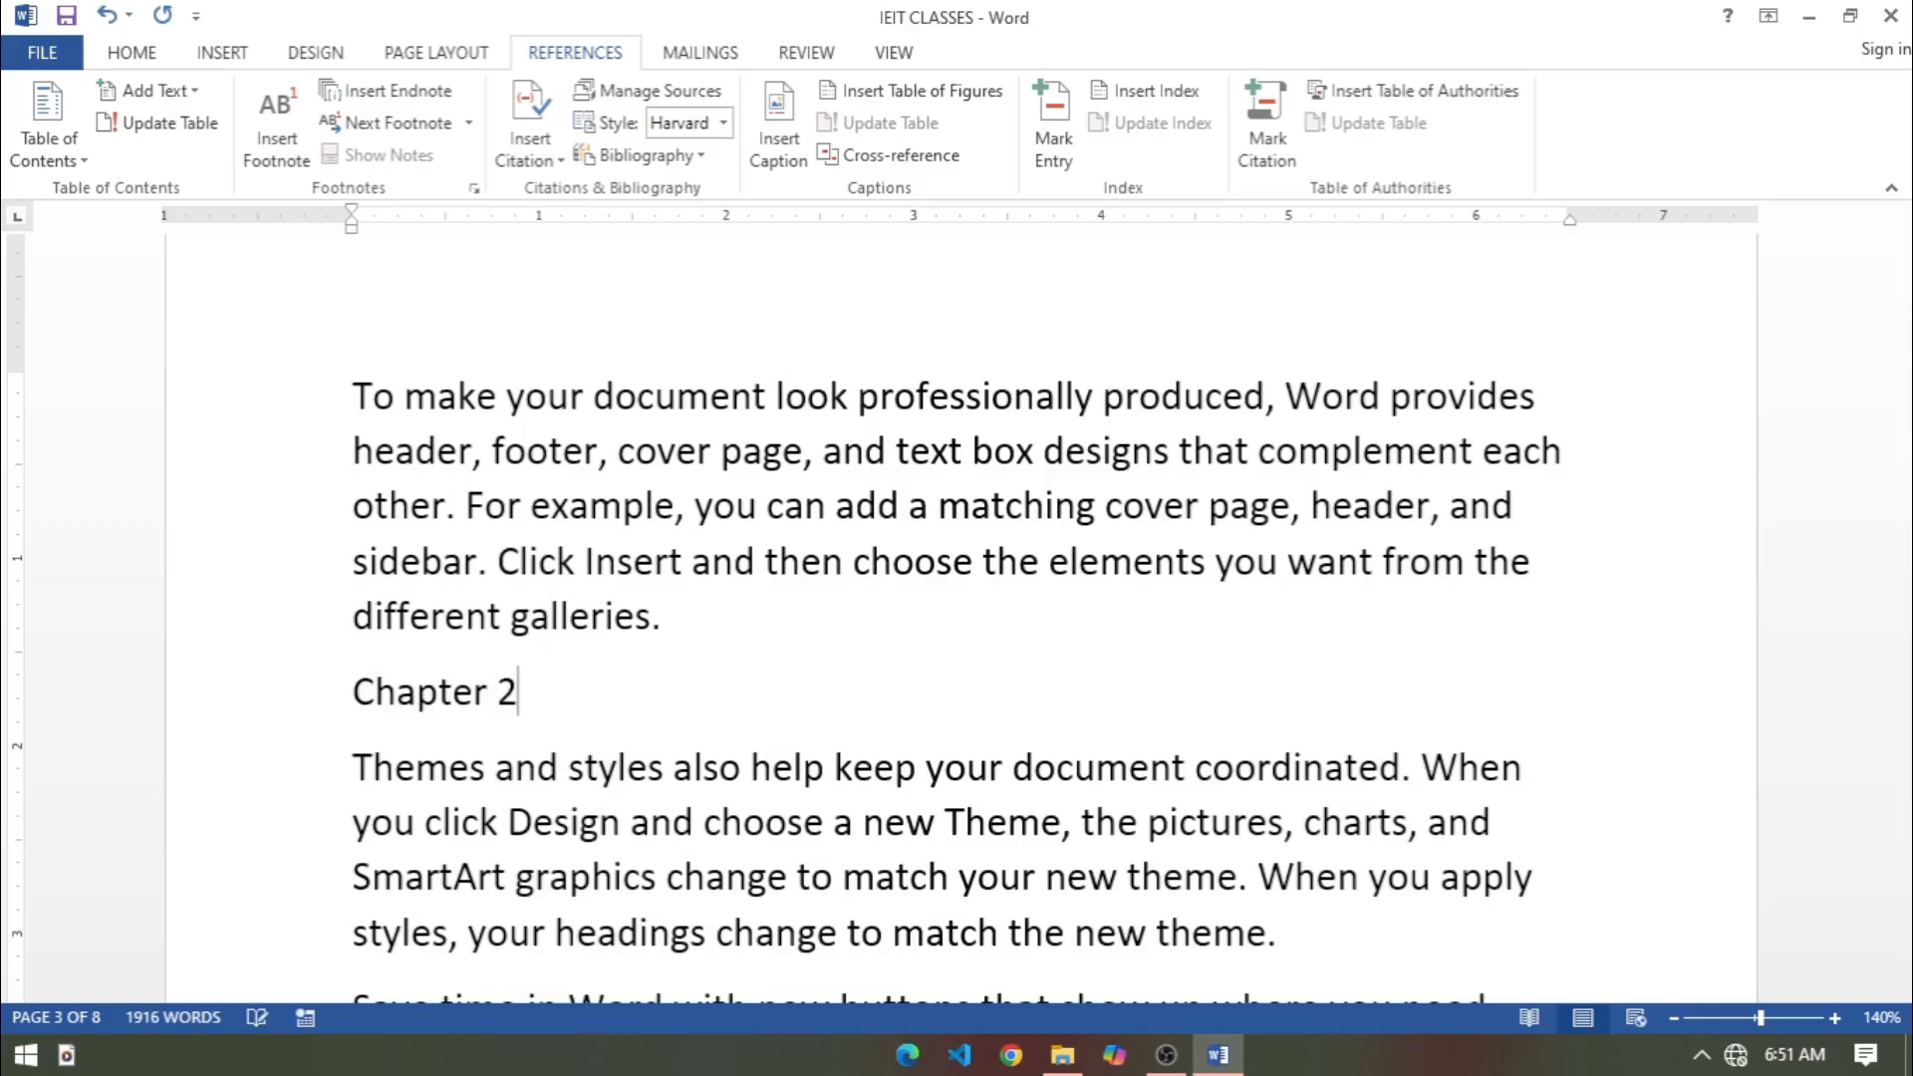
# Mark the "Chapter 2" title as a Level 1 entry for the table of contents.
pyautogui.hotkey('shift', 'Home')
pyautogui.click(150, 100)
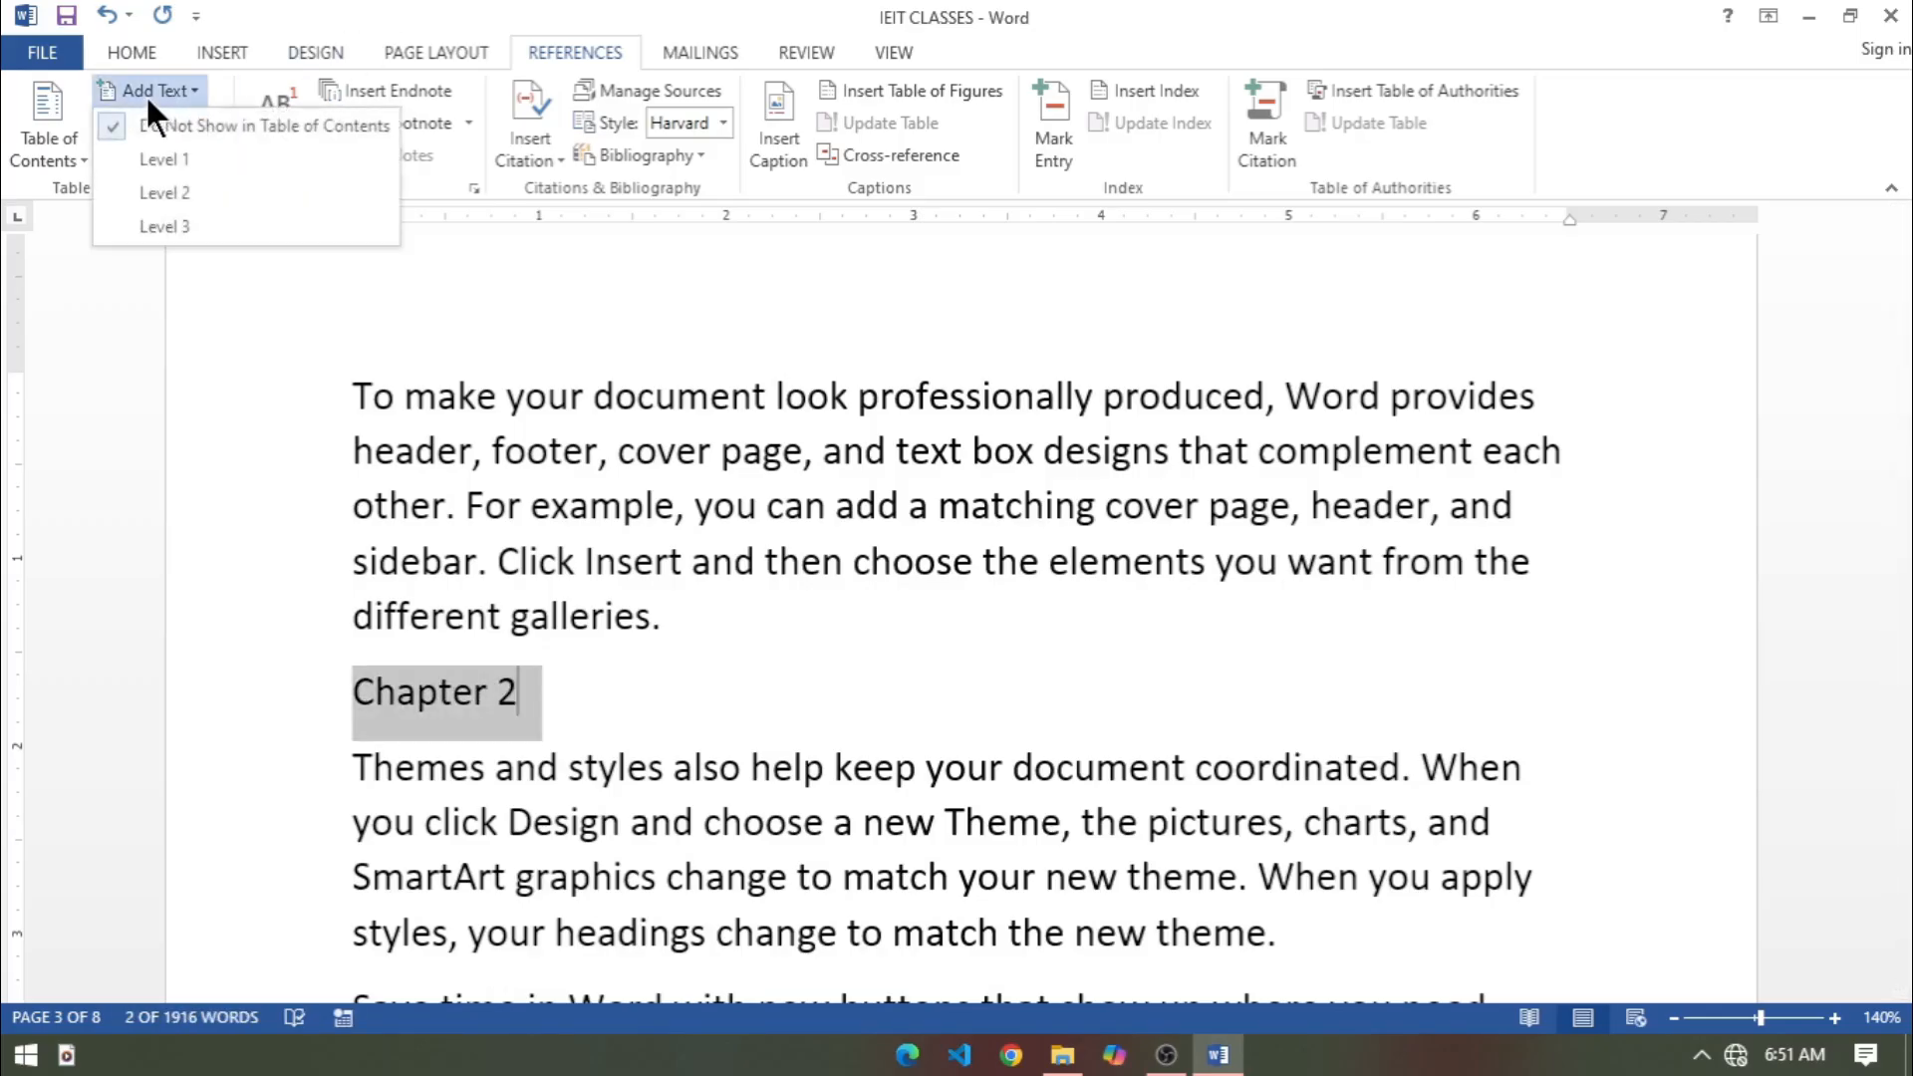
pyautogui.click(173, 169)
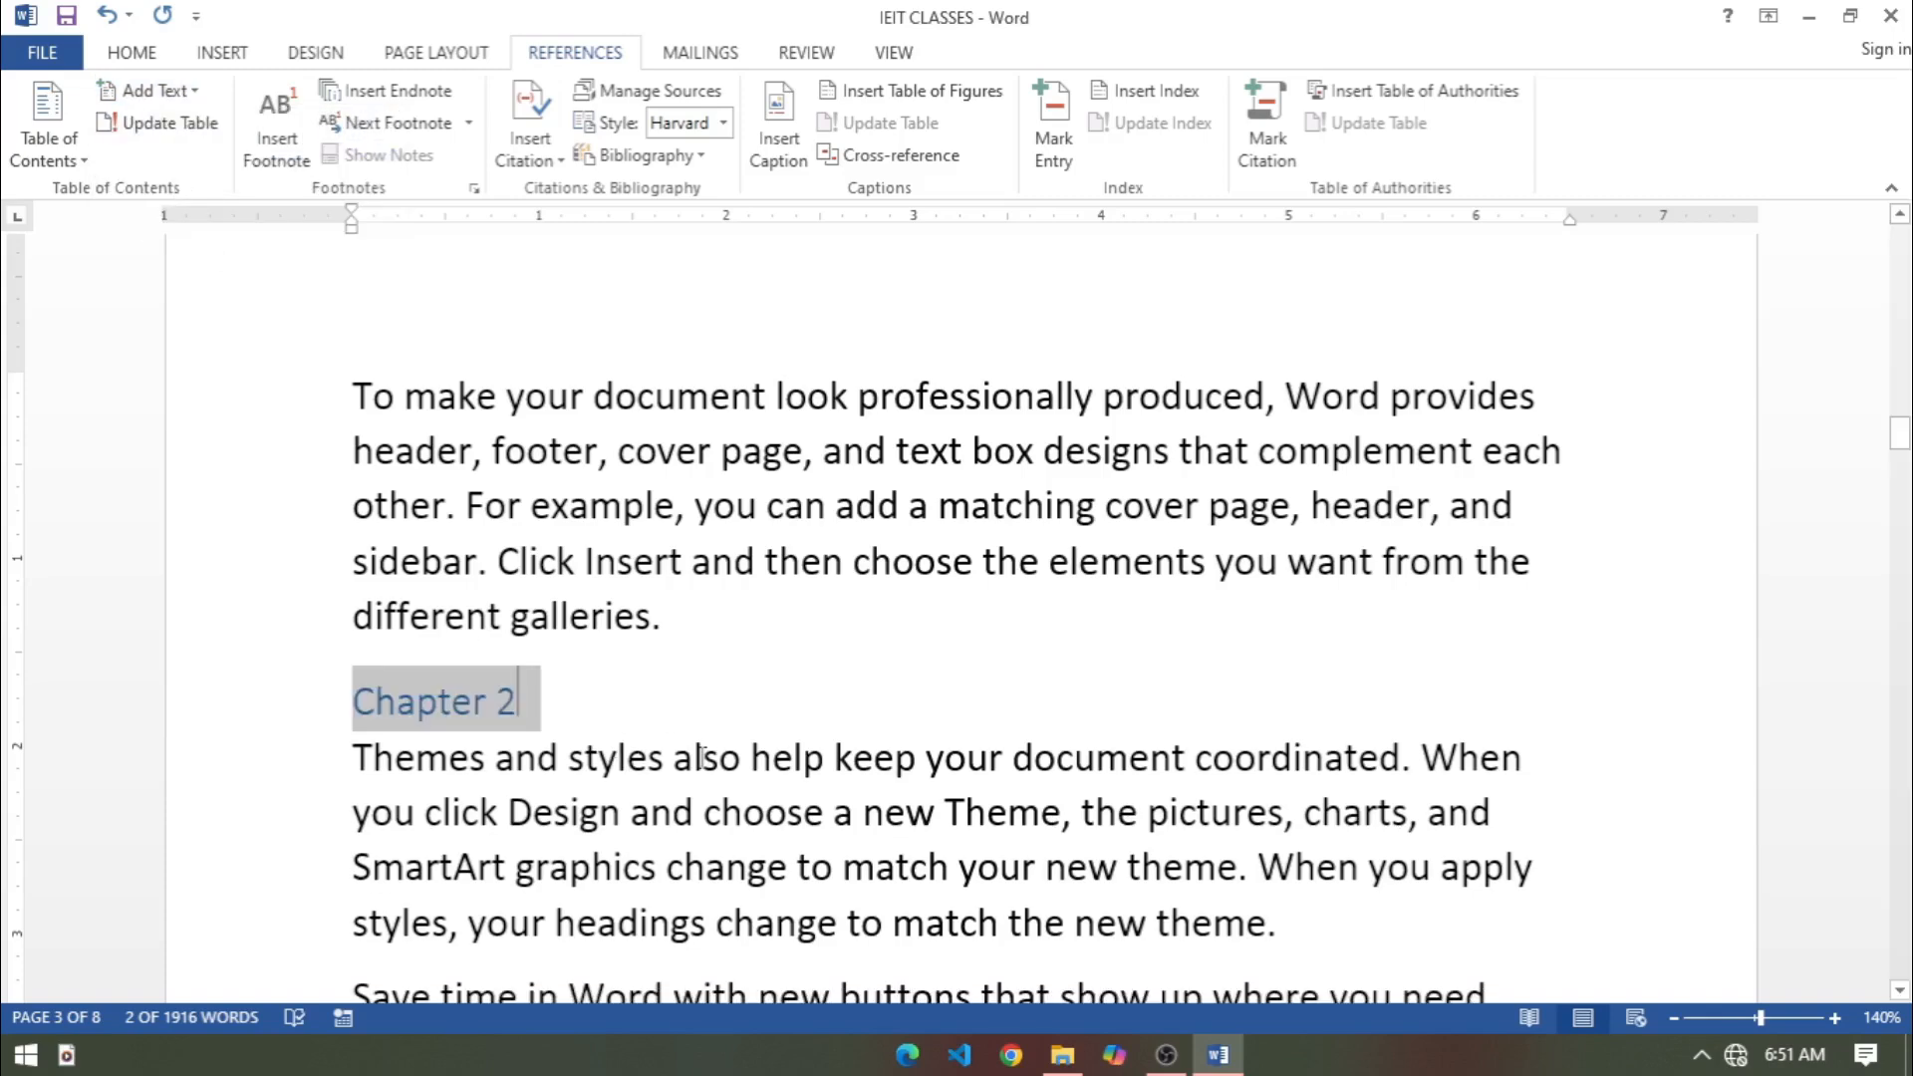
# Insert a page break after the "Reading is easier" paragraph on page 3 and title the new page "Chapter 3".
pyautogui.scroll(-8, 701, 759)
pyautogui.click(893, 738)
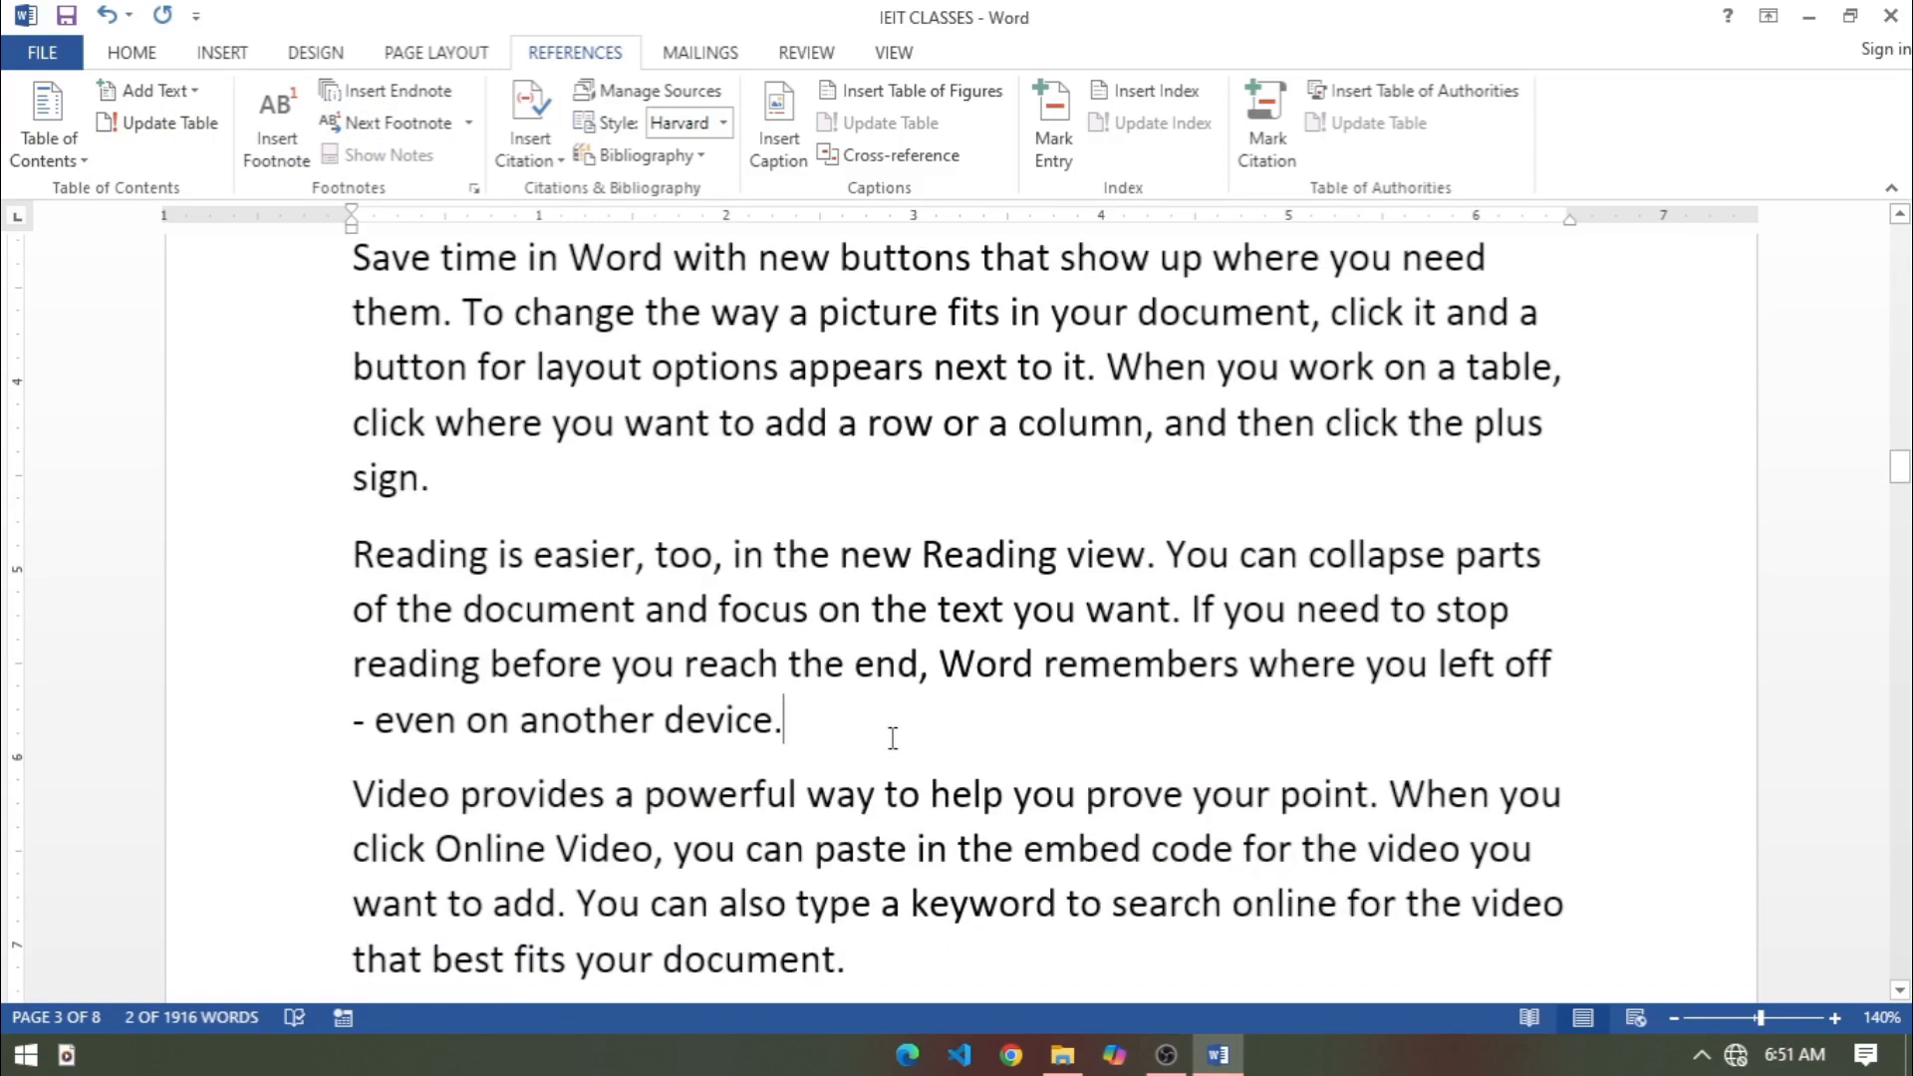
pyautogui.press('Return')
pyautogui.hotkey('ctrl', 'Return')
pyautogui.write('chapter 3')
# Mark the "Chapter 3" title as a Level 1 entry for the table of contents.
pyautogui.hotkey('shift', 'Home')
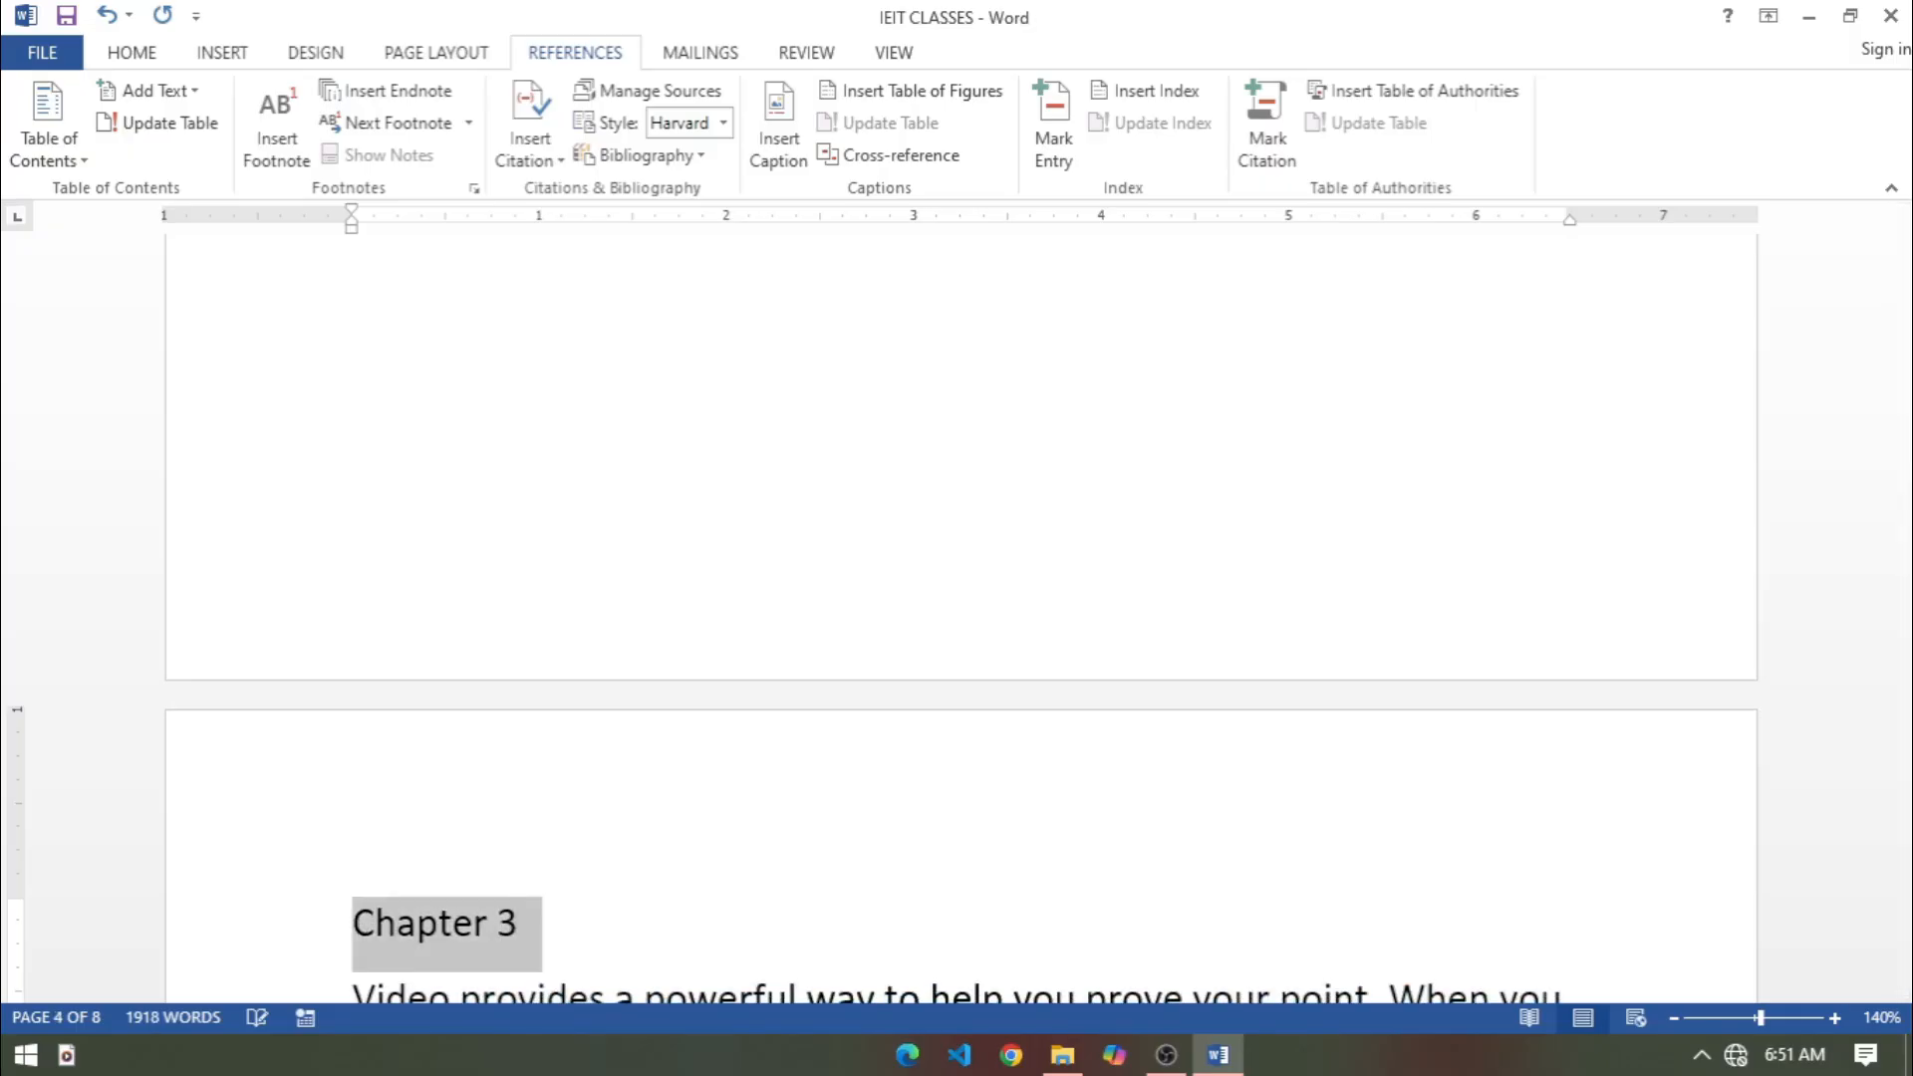
pyautogui.click(110, 85)
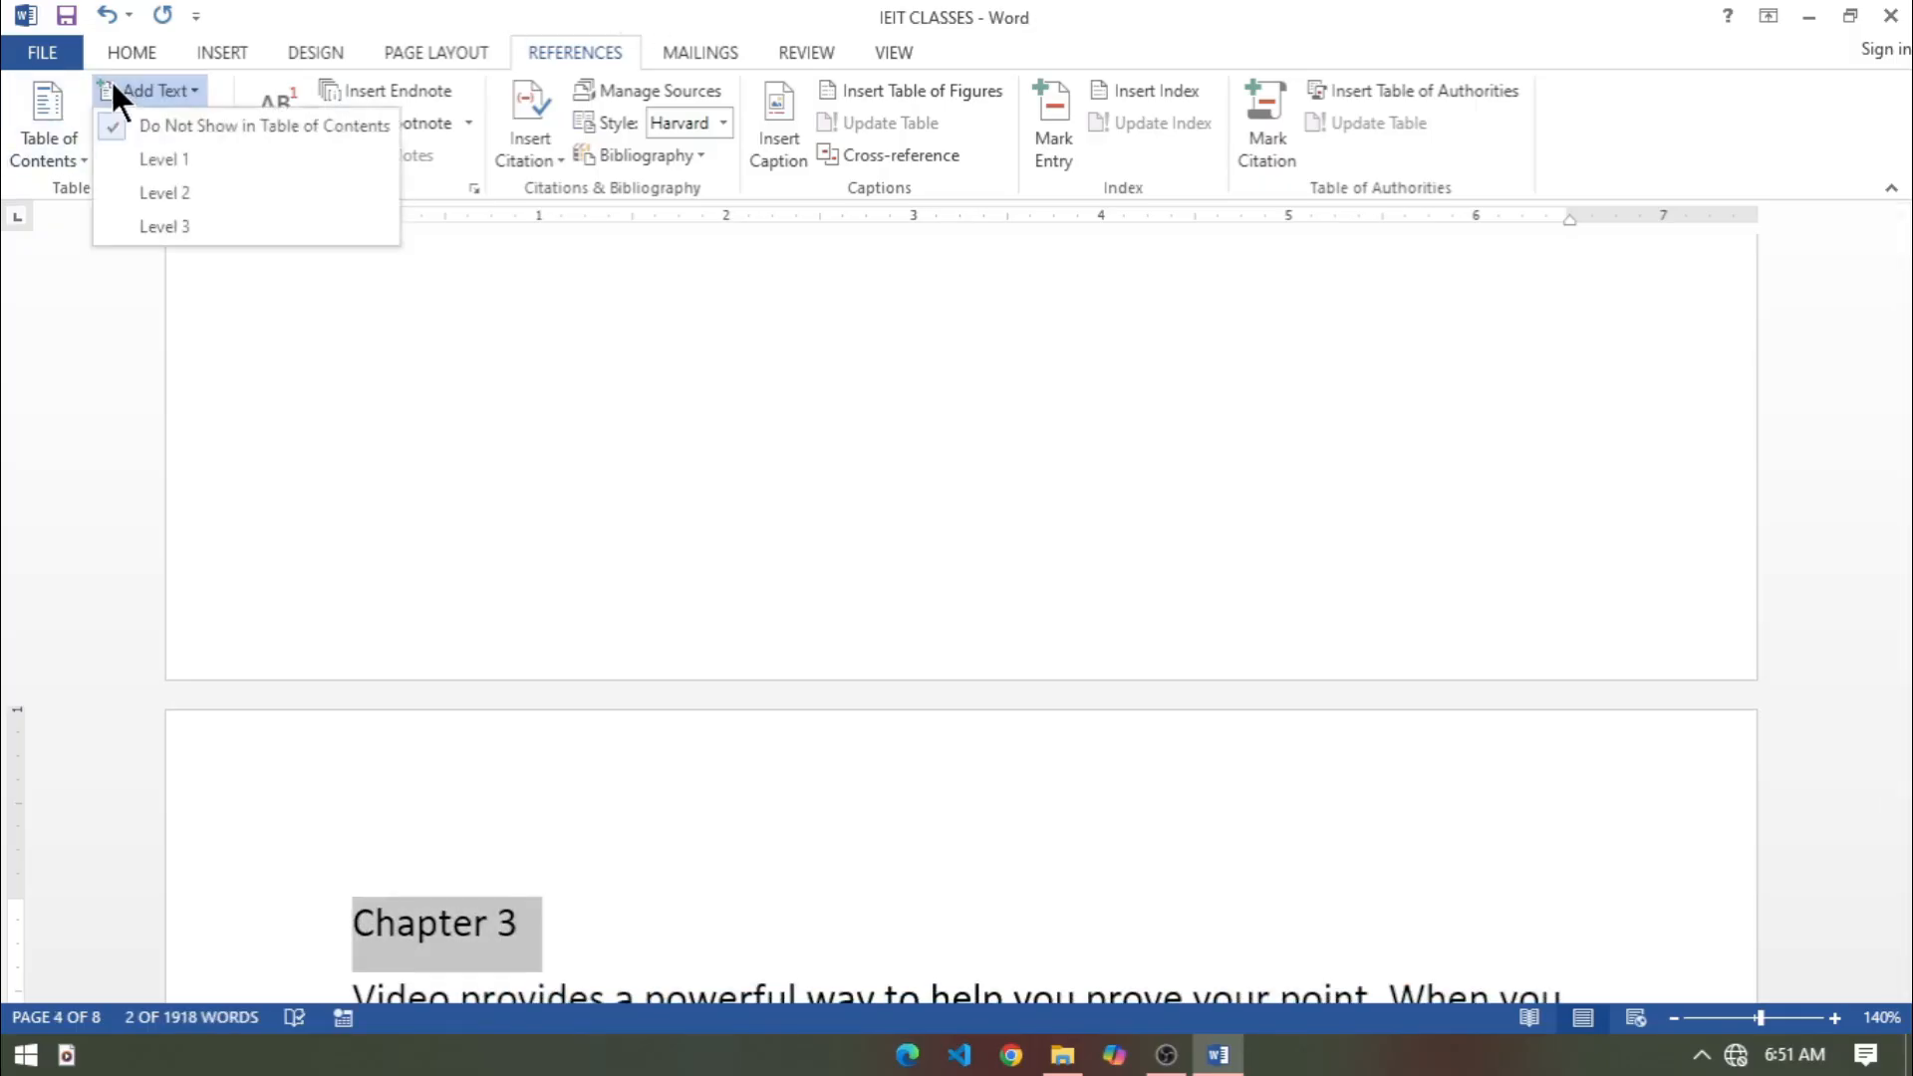
pyautogui.click(153, 156)
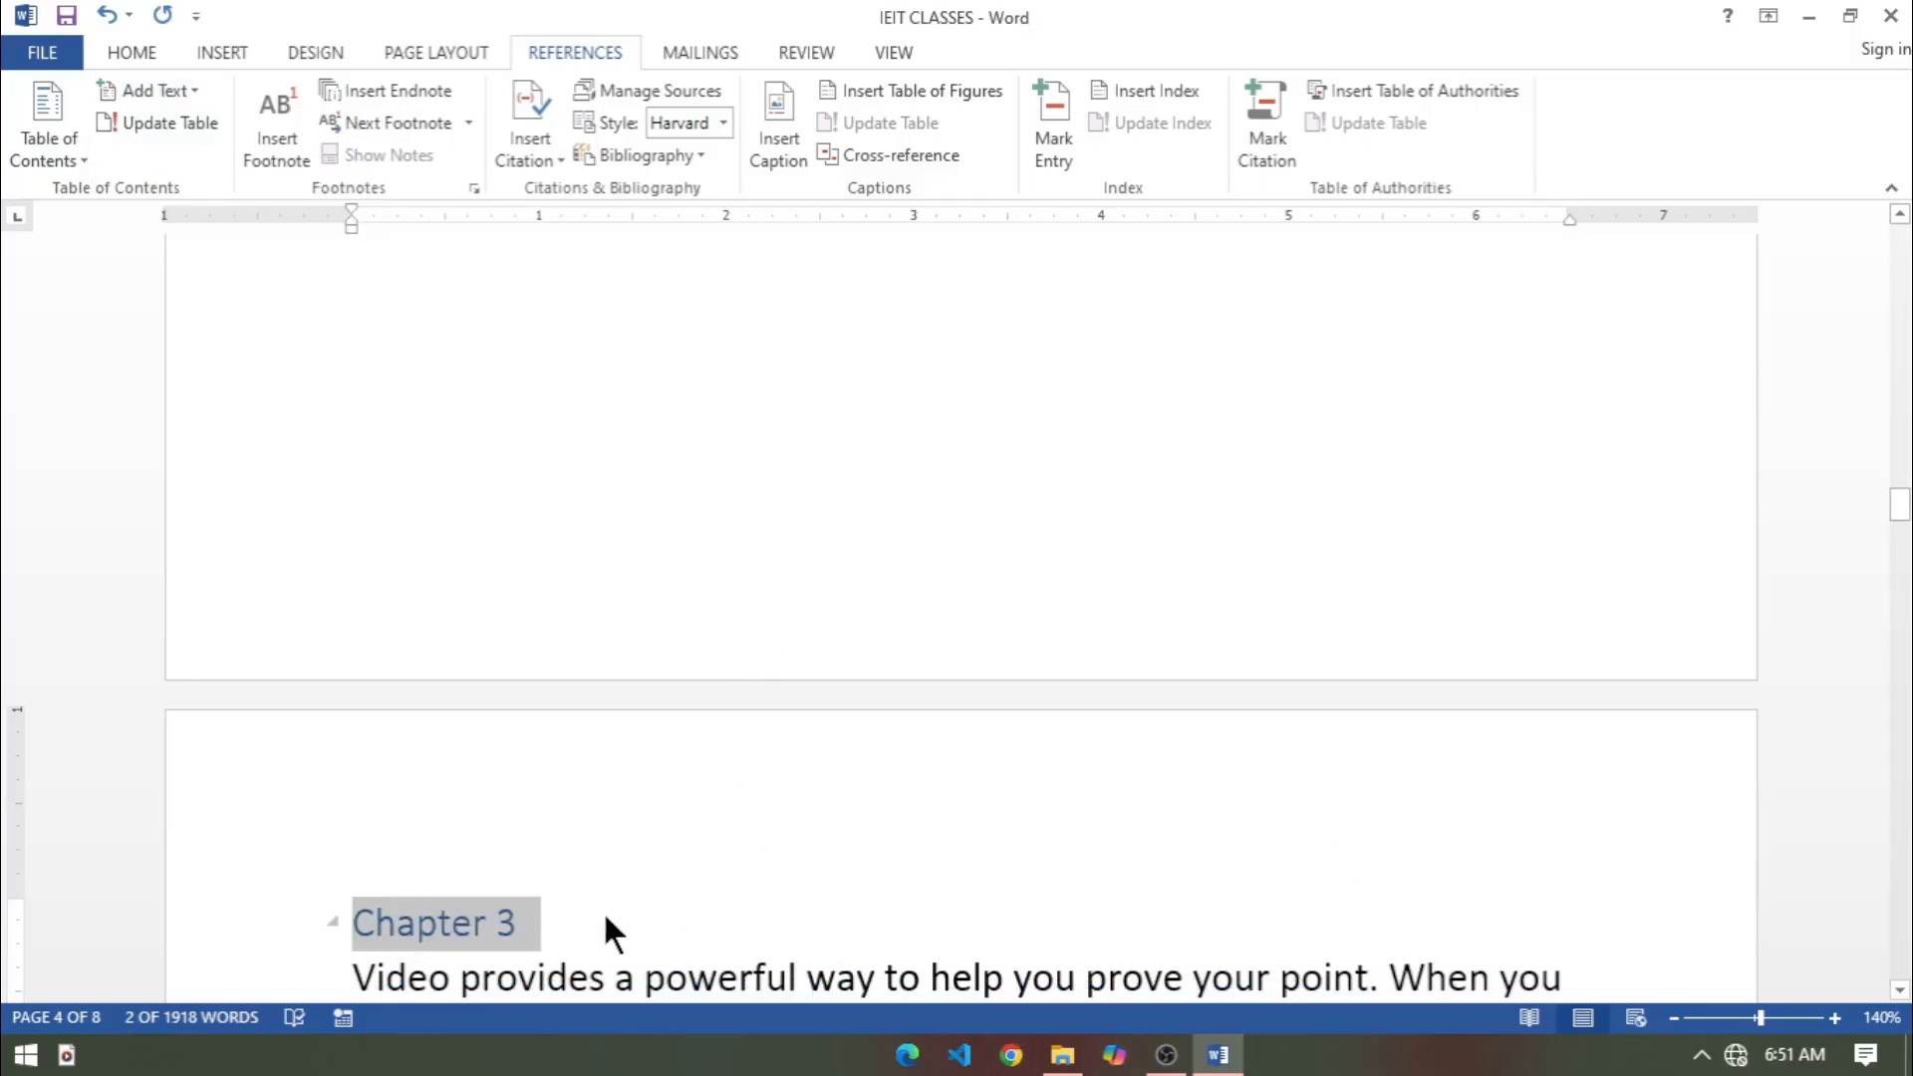
pyautogui.click(546, 930)
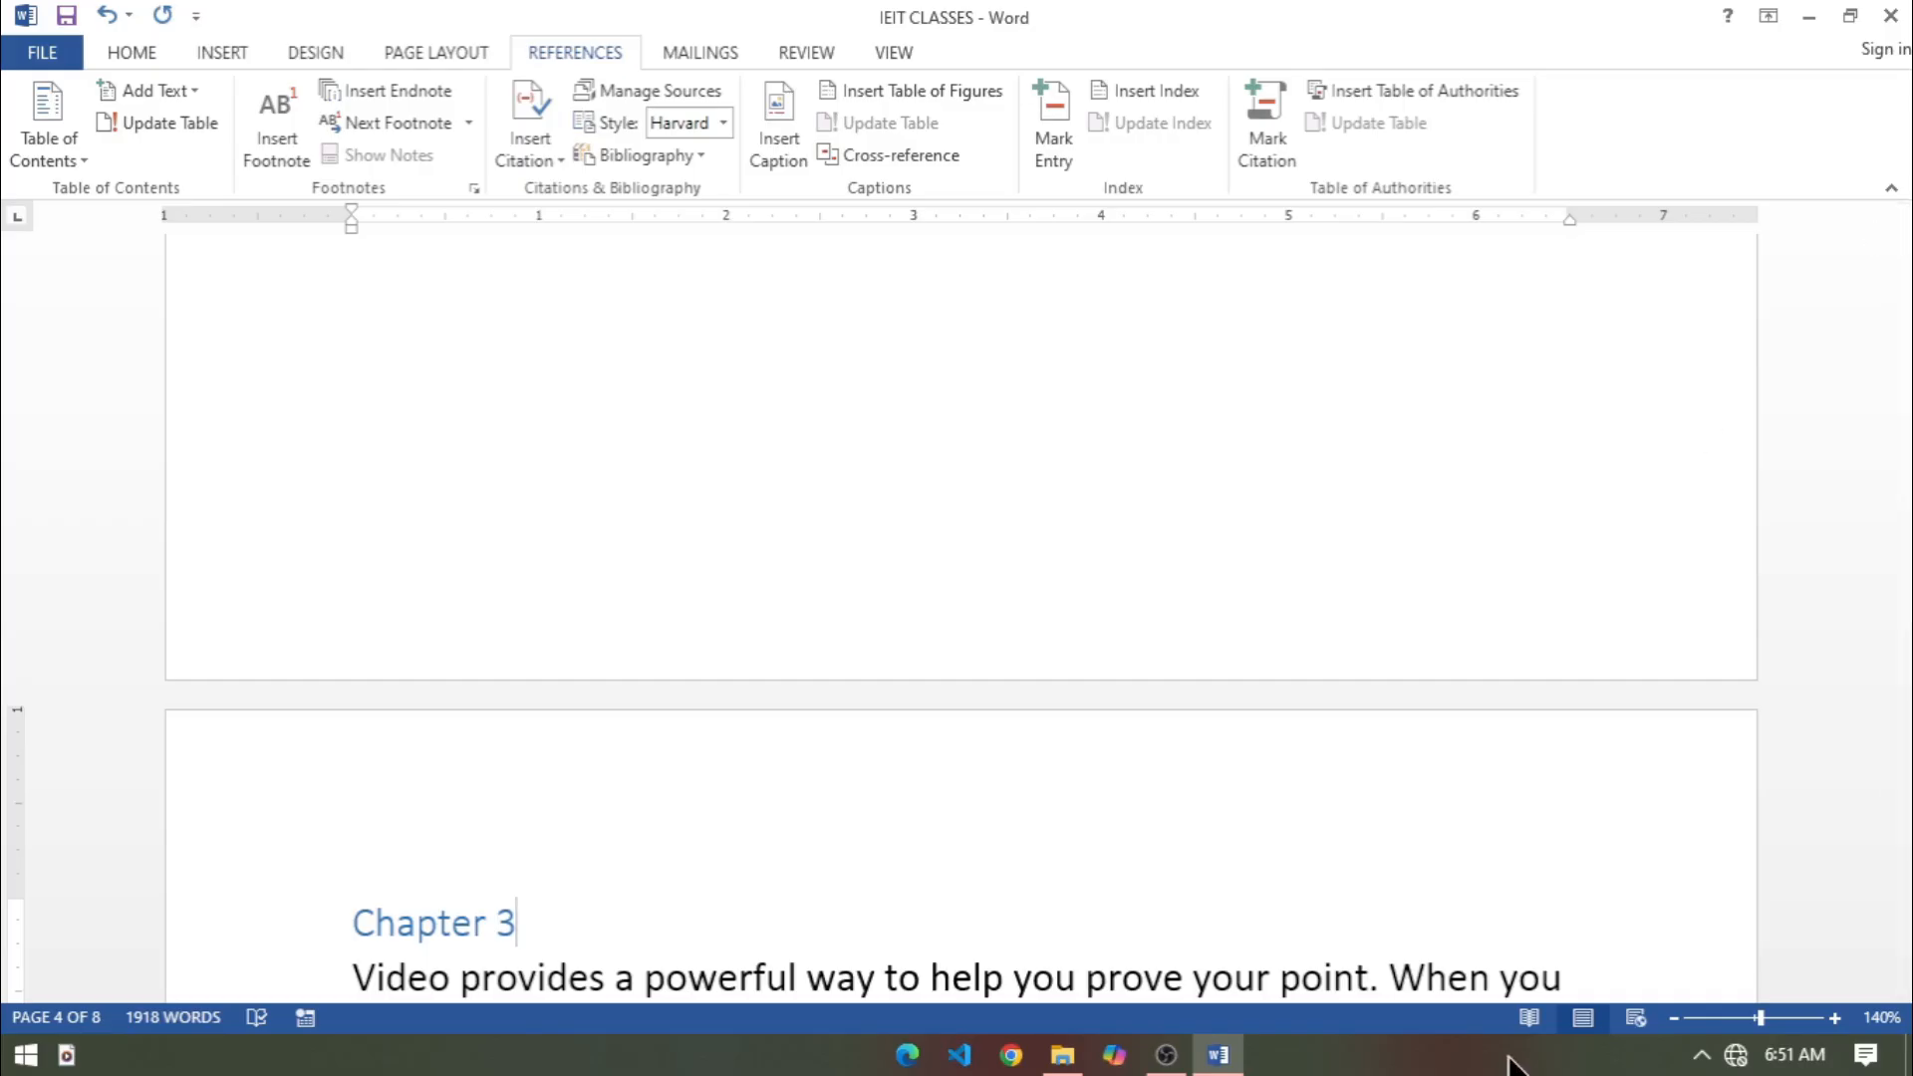
# Go to page 1 and insert the Automatic Table 1 table of contents on the blank page.
pyautogui.press('pageup')
pyautogui.press('pageup')
pyautogui.press('pageup')
pyautogui.press('pageup')
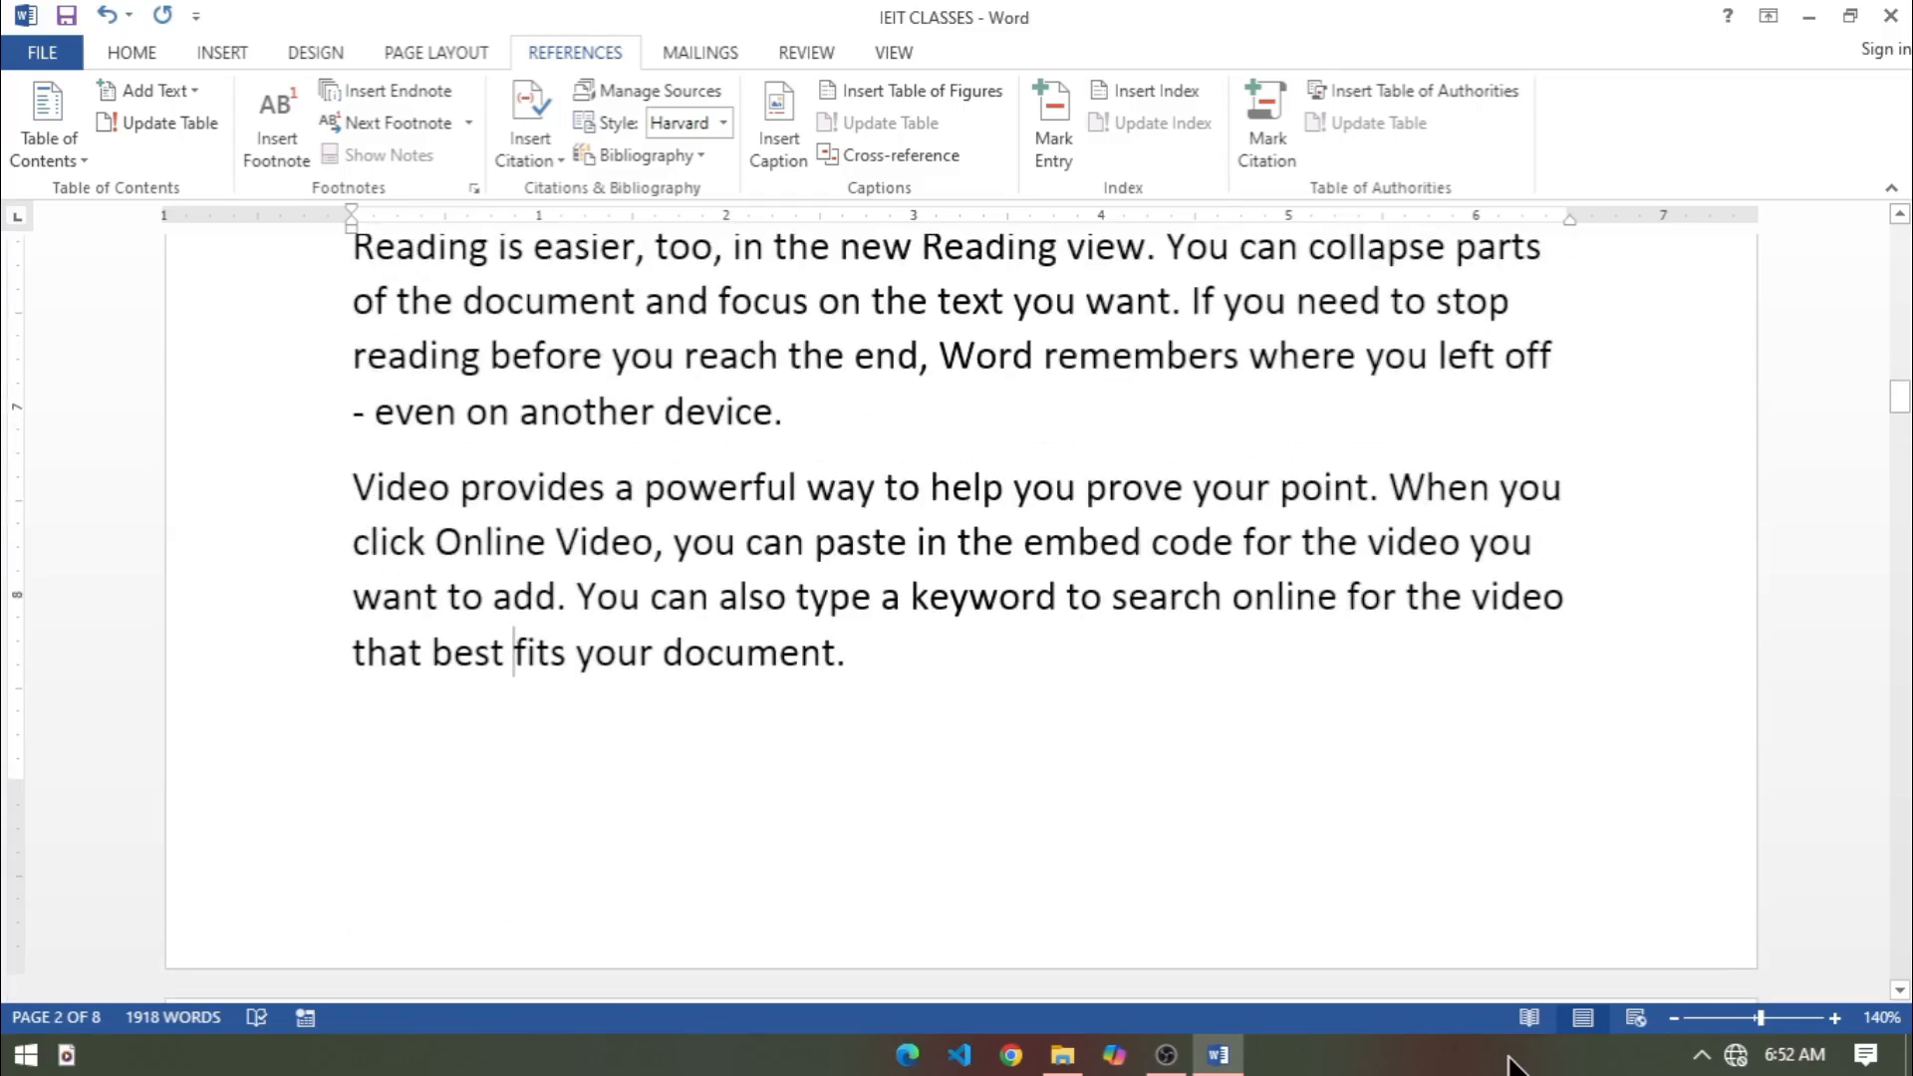
pyautogui.hotkey('ctrl', 'g')
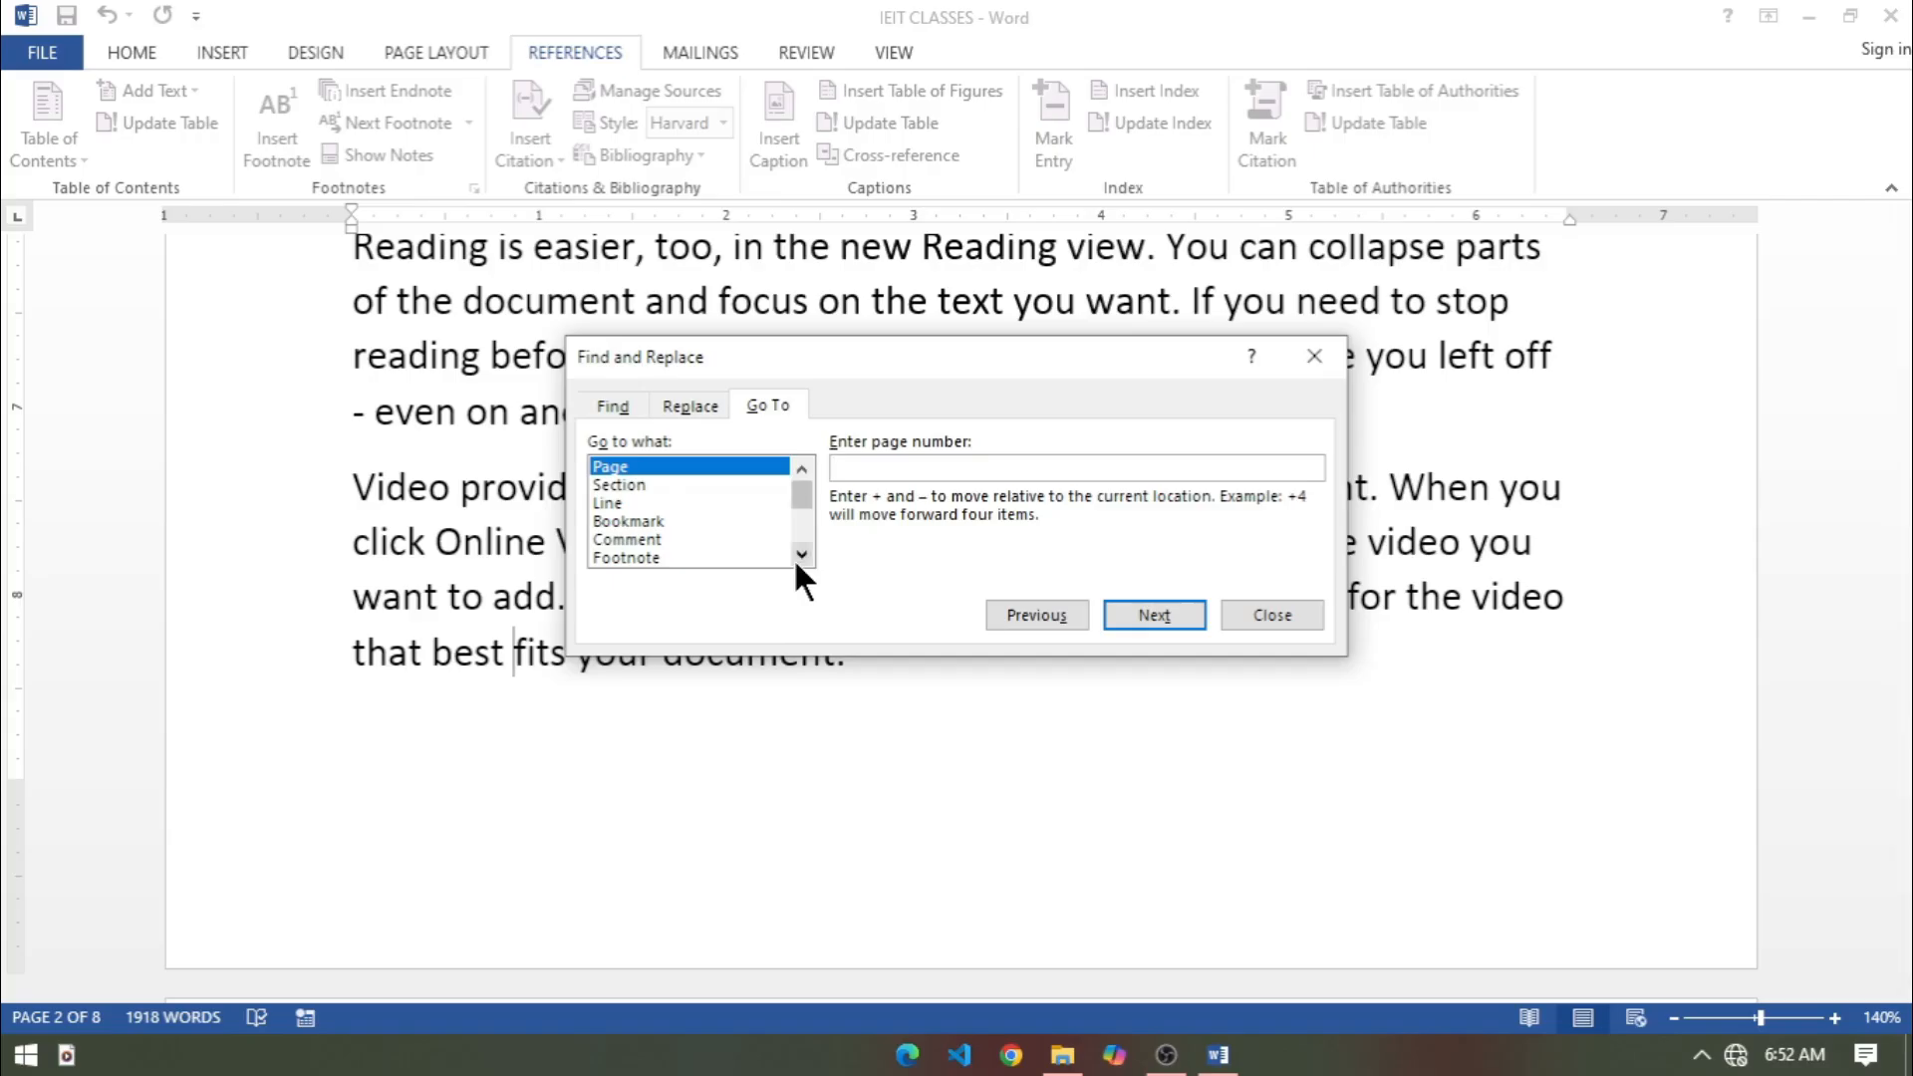
pyautogui.write('1')
pyautogui.click(1146, 618)
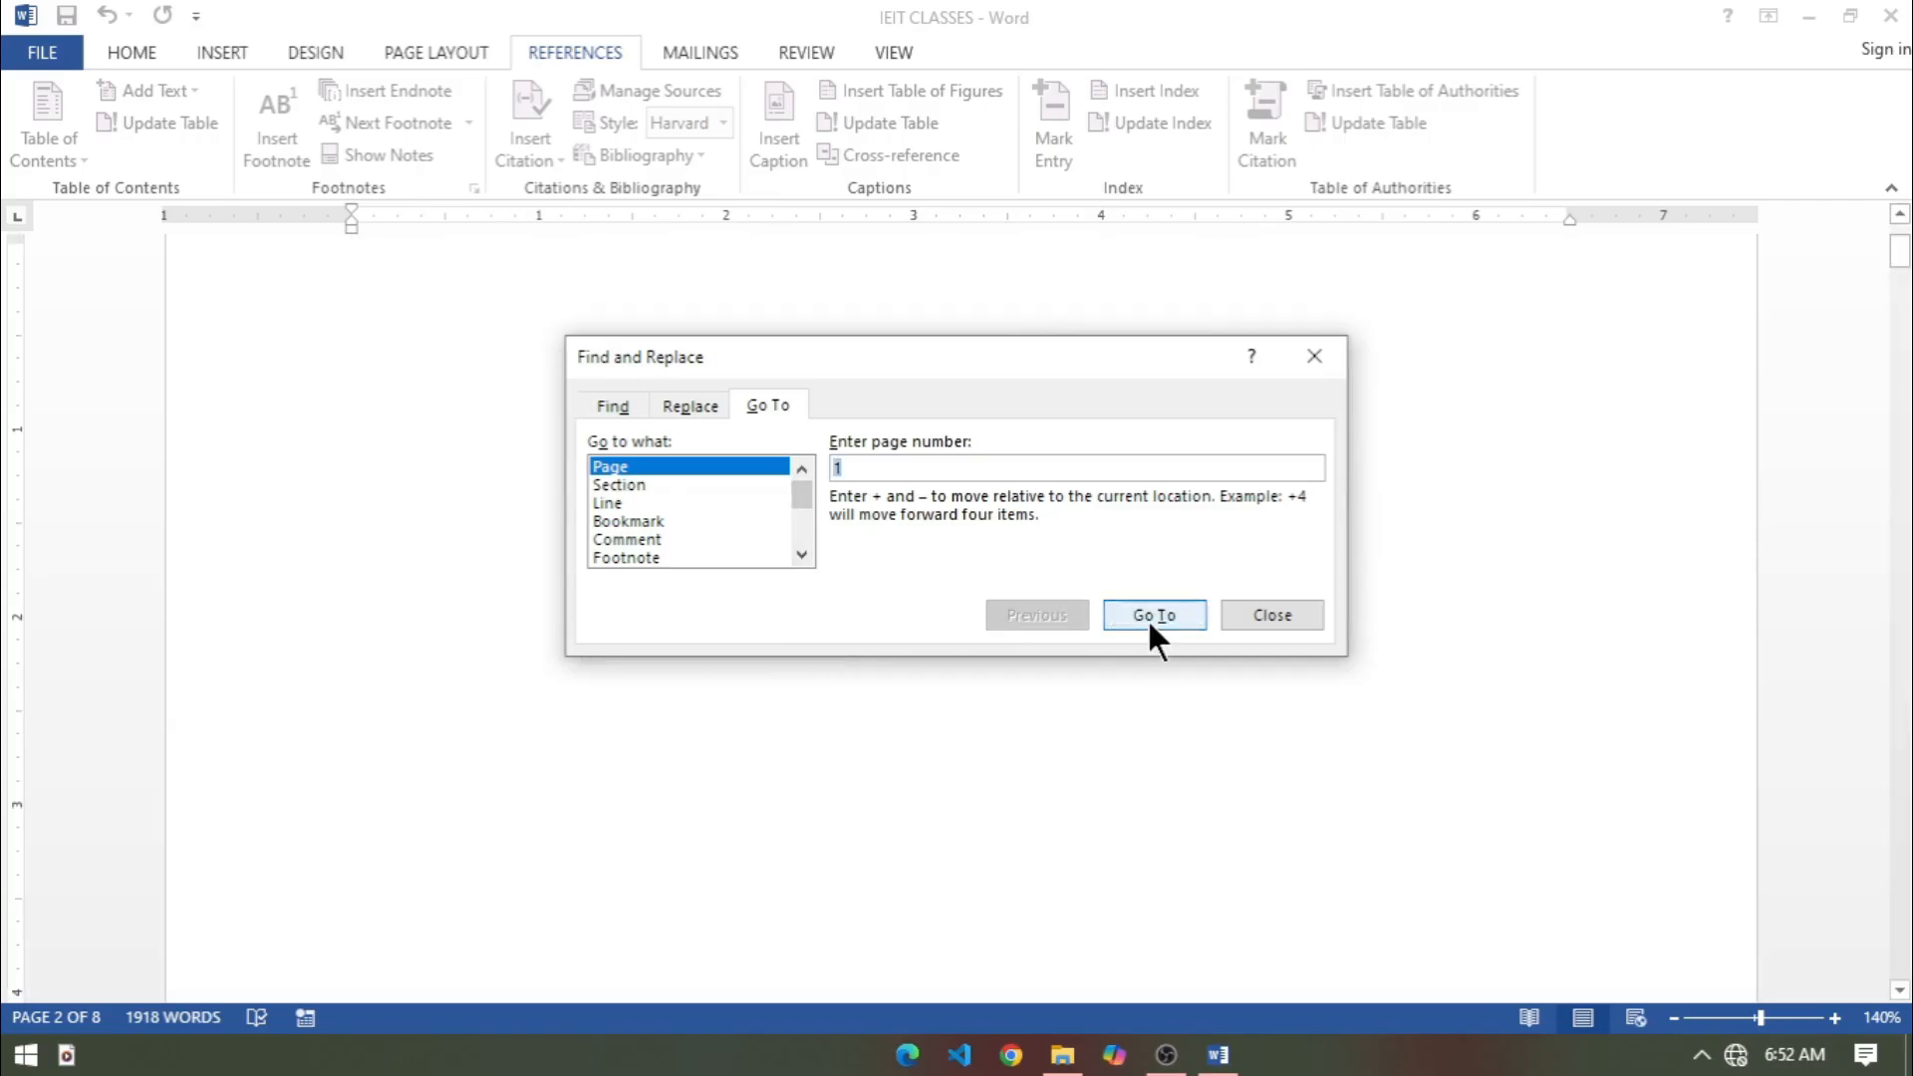
pyautogui.click(1226, 616)
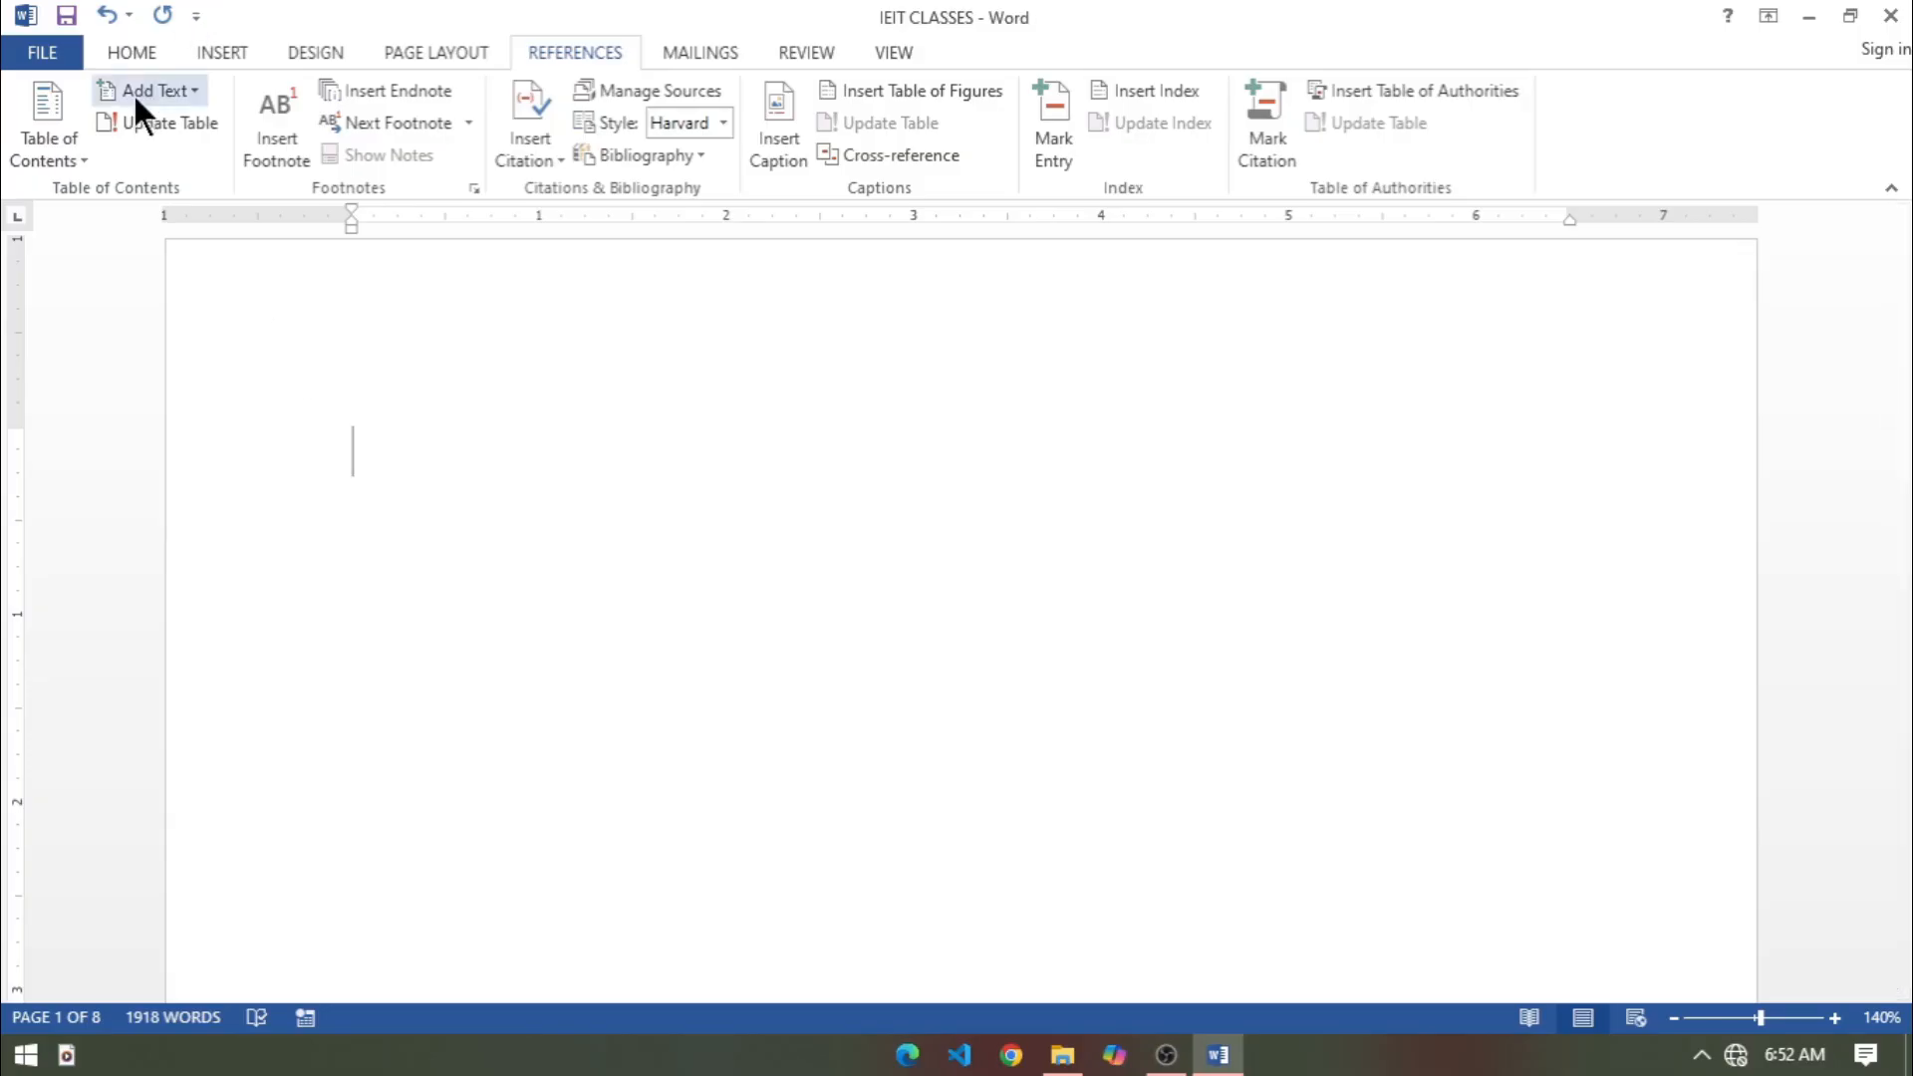
pyautogui.click(51, 140)
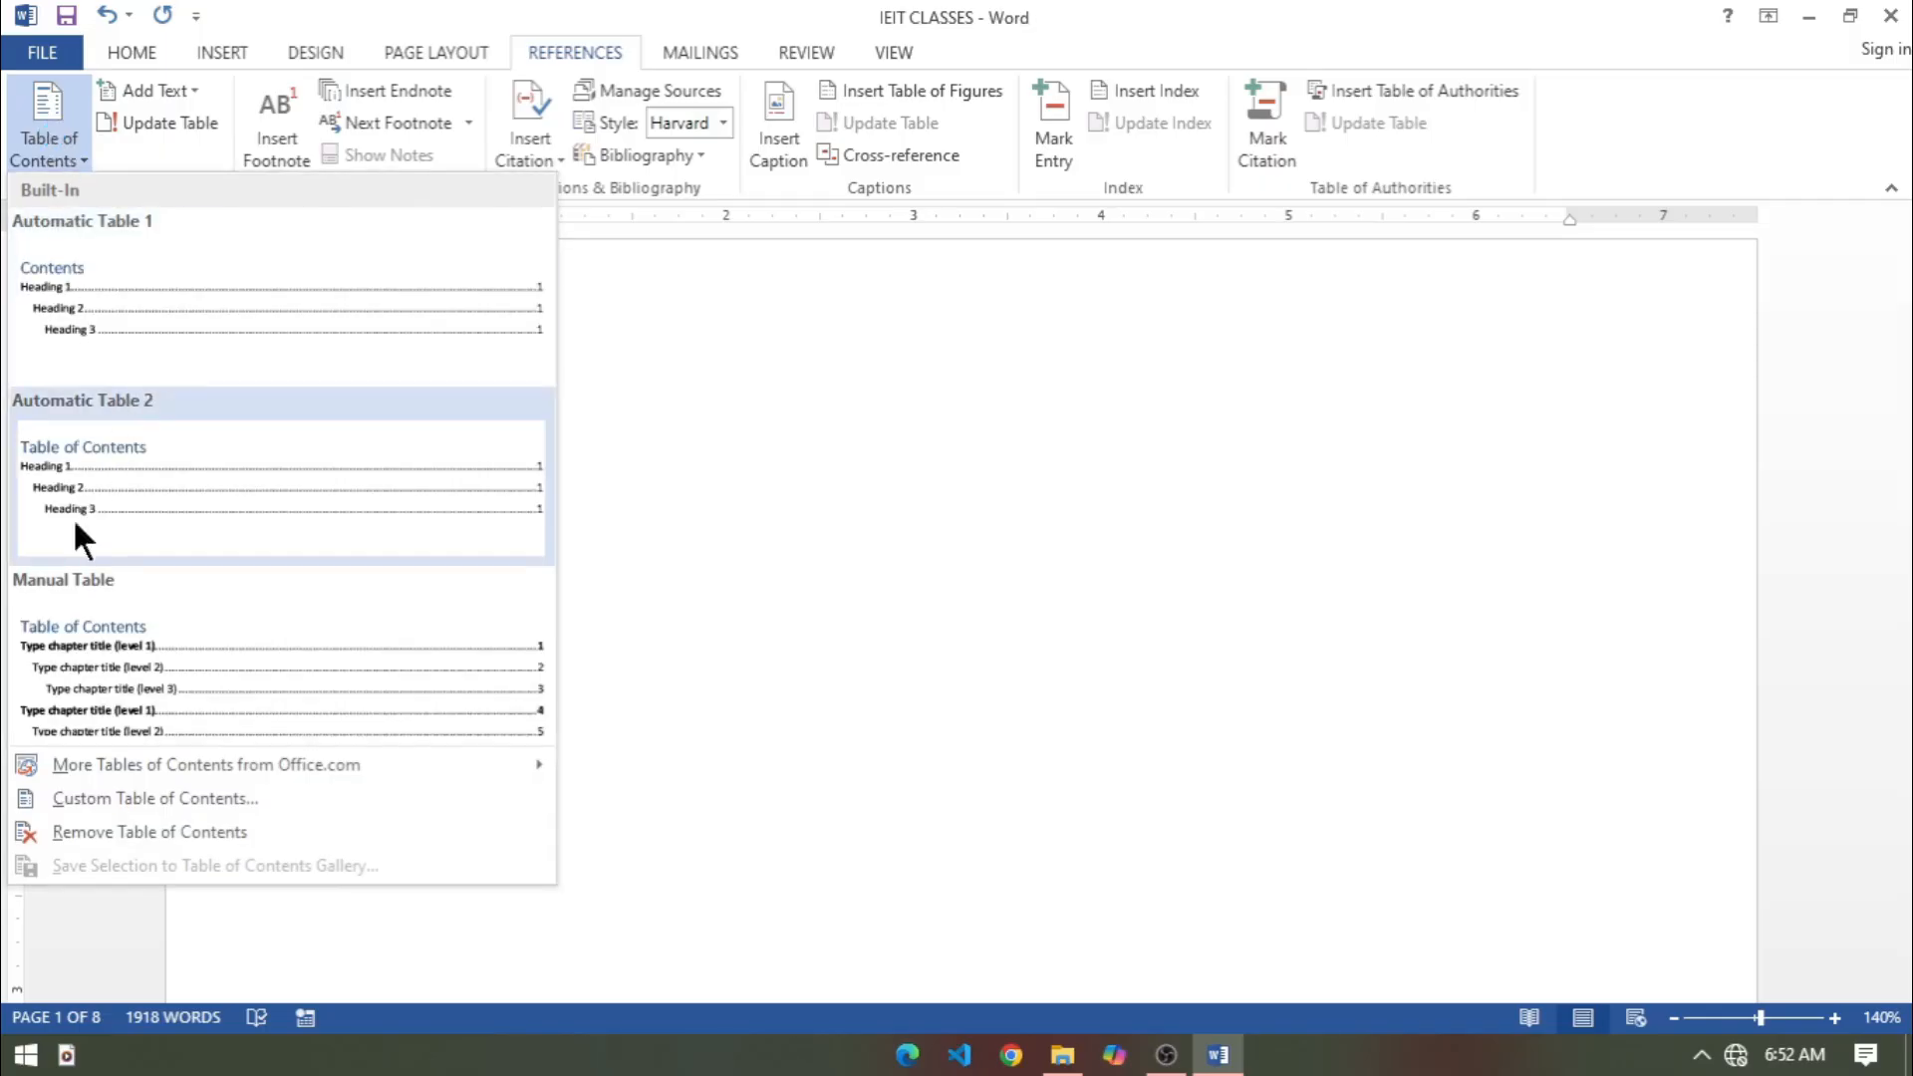
pyautogui.click(163, 314)
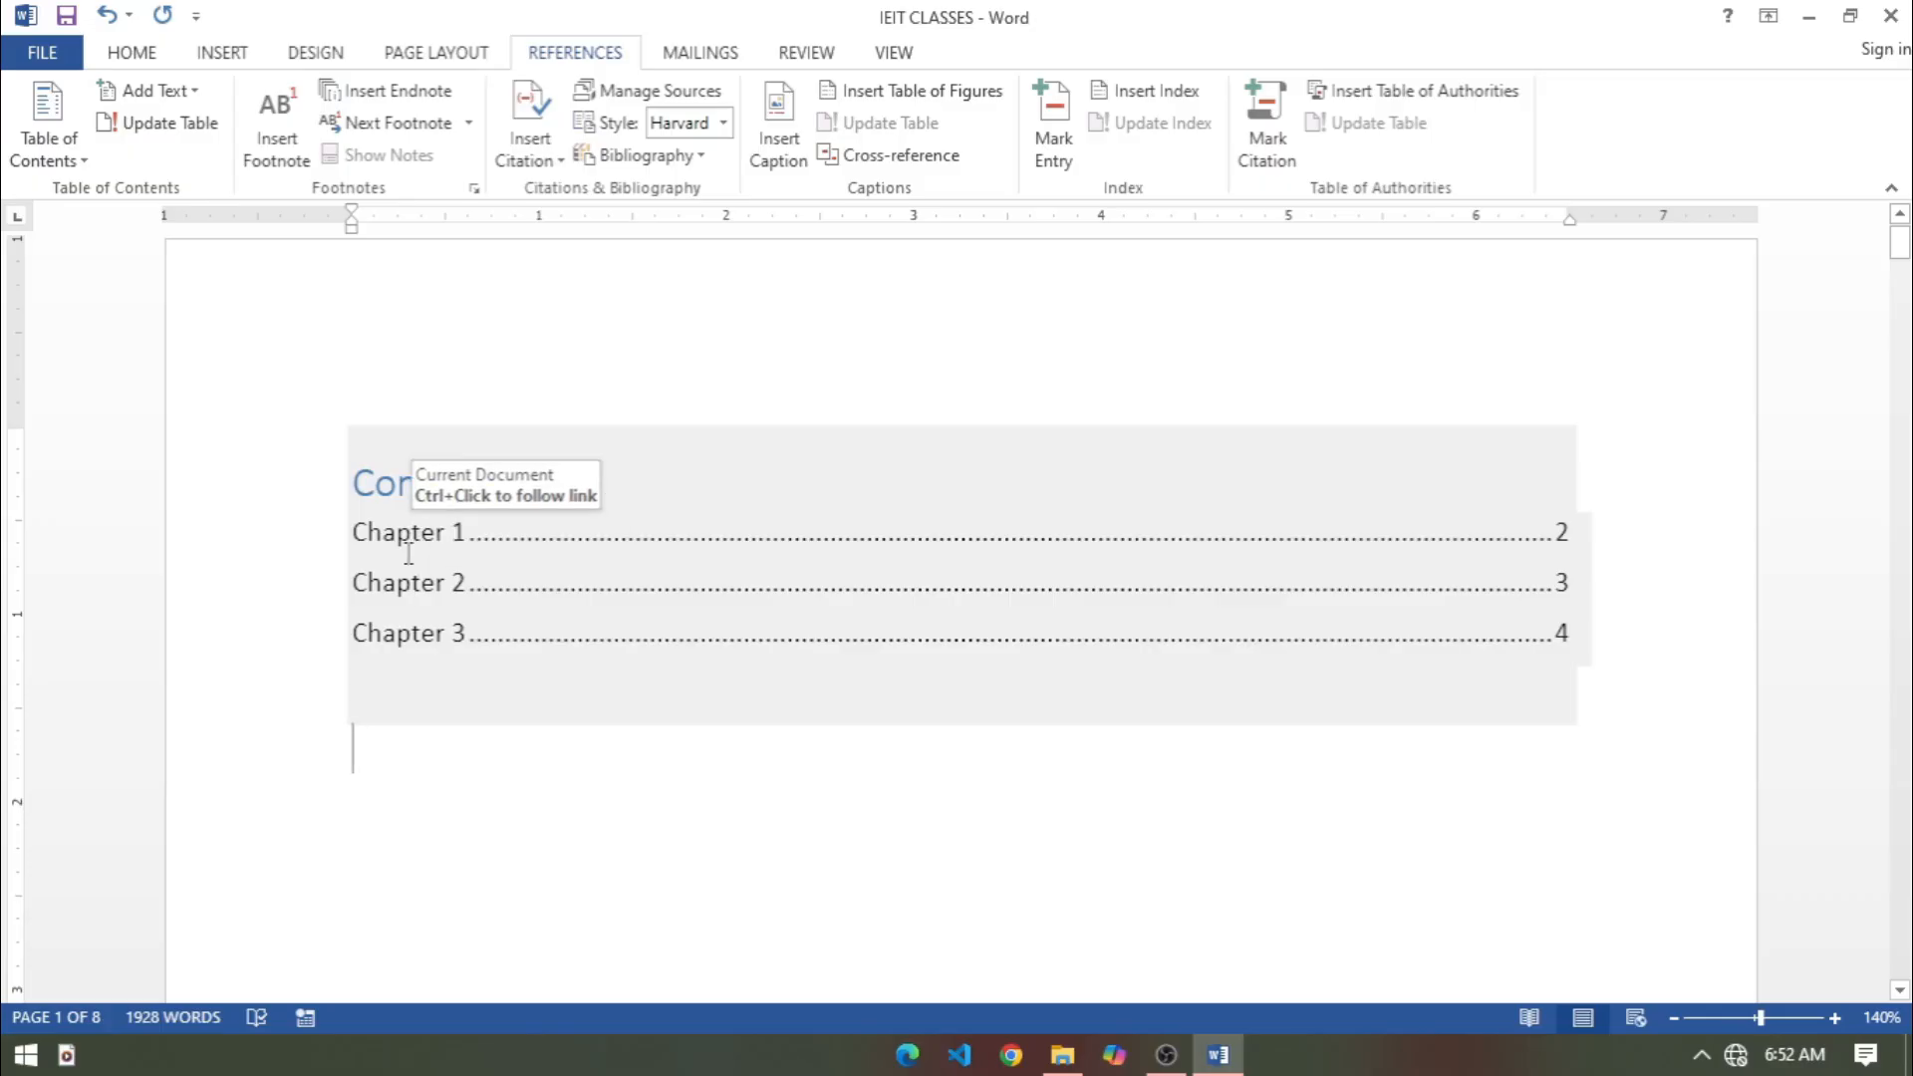
# Test the table of contents links by following the Chapter 1 and Chapter 3 entries, returning to the contents each time.
pyautogui.keyDown('ctrl'); pyautogui.click(410, 538); pyautogui.keyUp('ctrl')
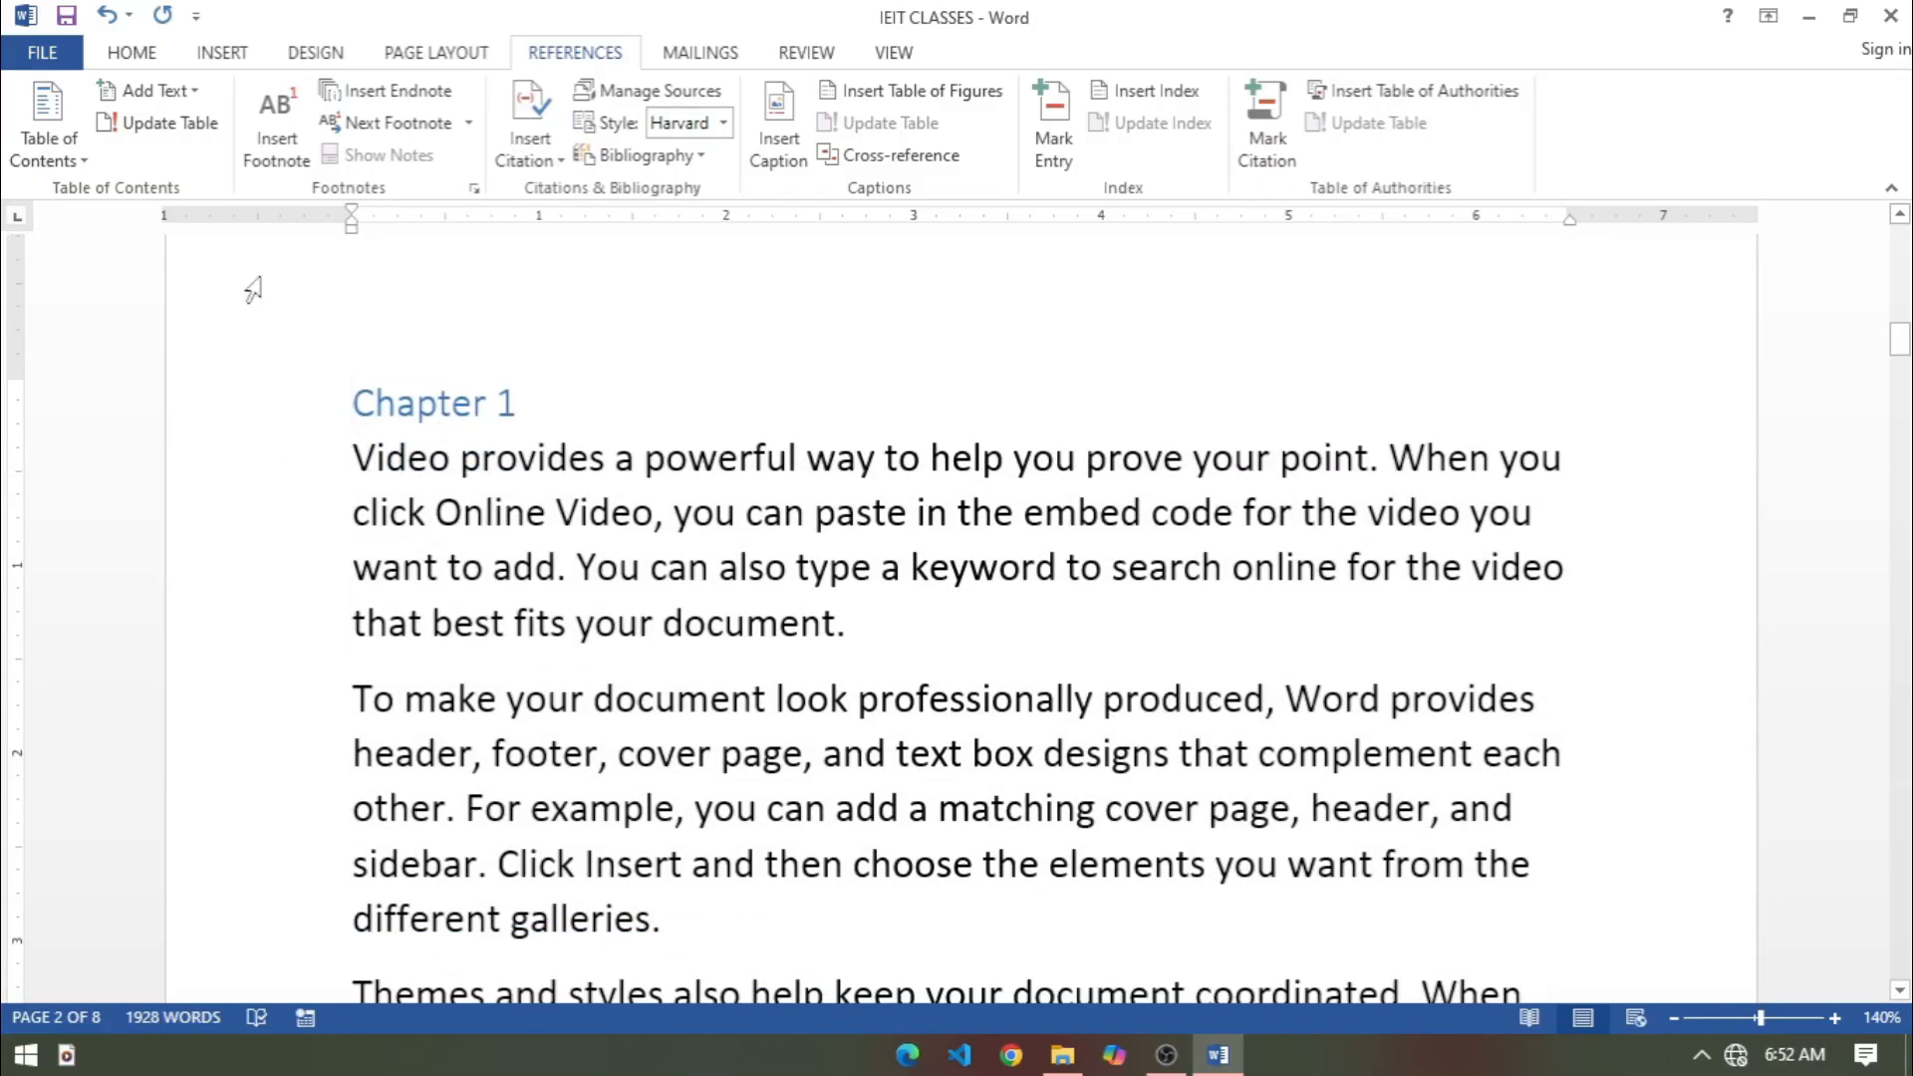
pyautogui.moveTo(1900, 339); pyautogui.dragTo(1900, 235)
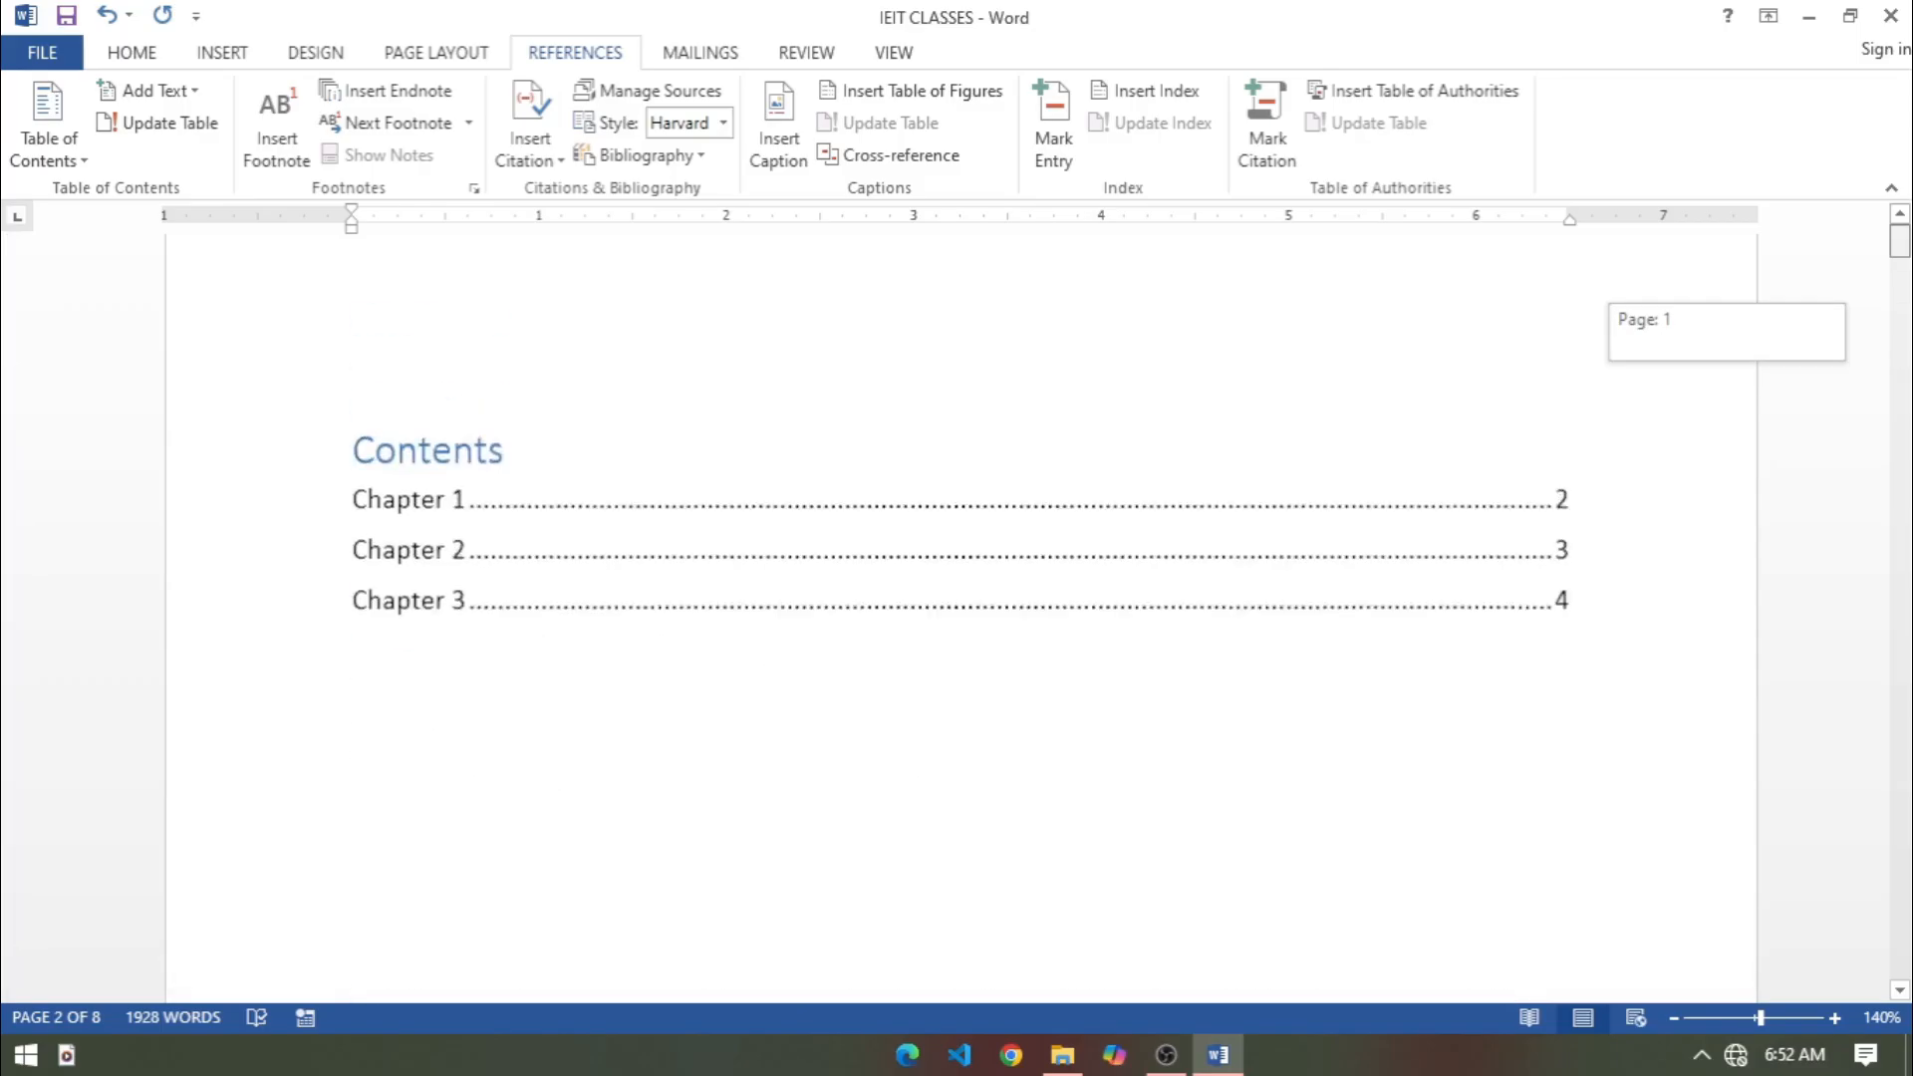
pyautogui.keyDown('ctrl'); pyautogui.click(414, 686); pyautogui.keyUp('ctrl')
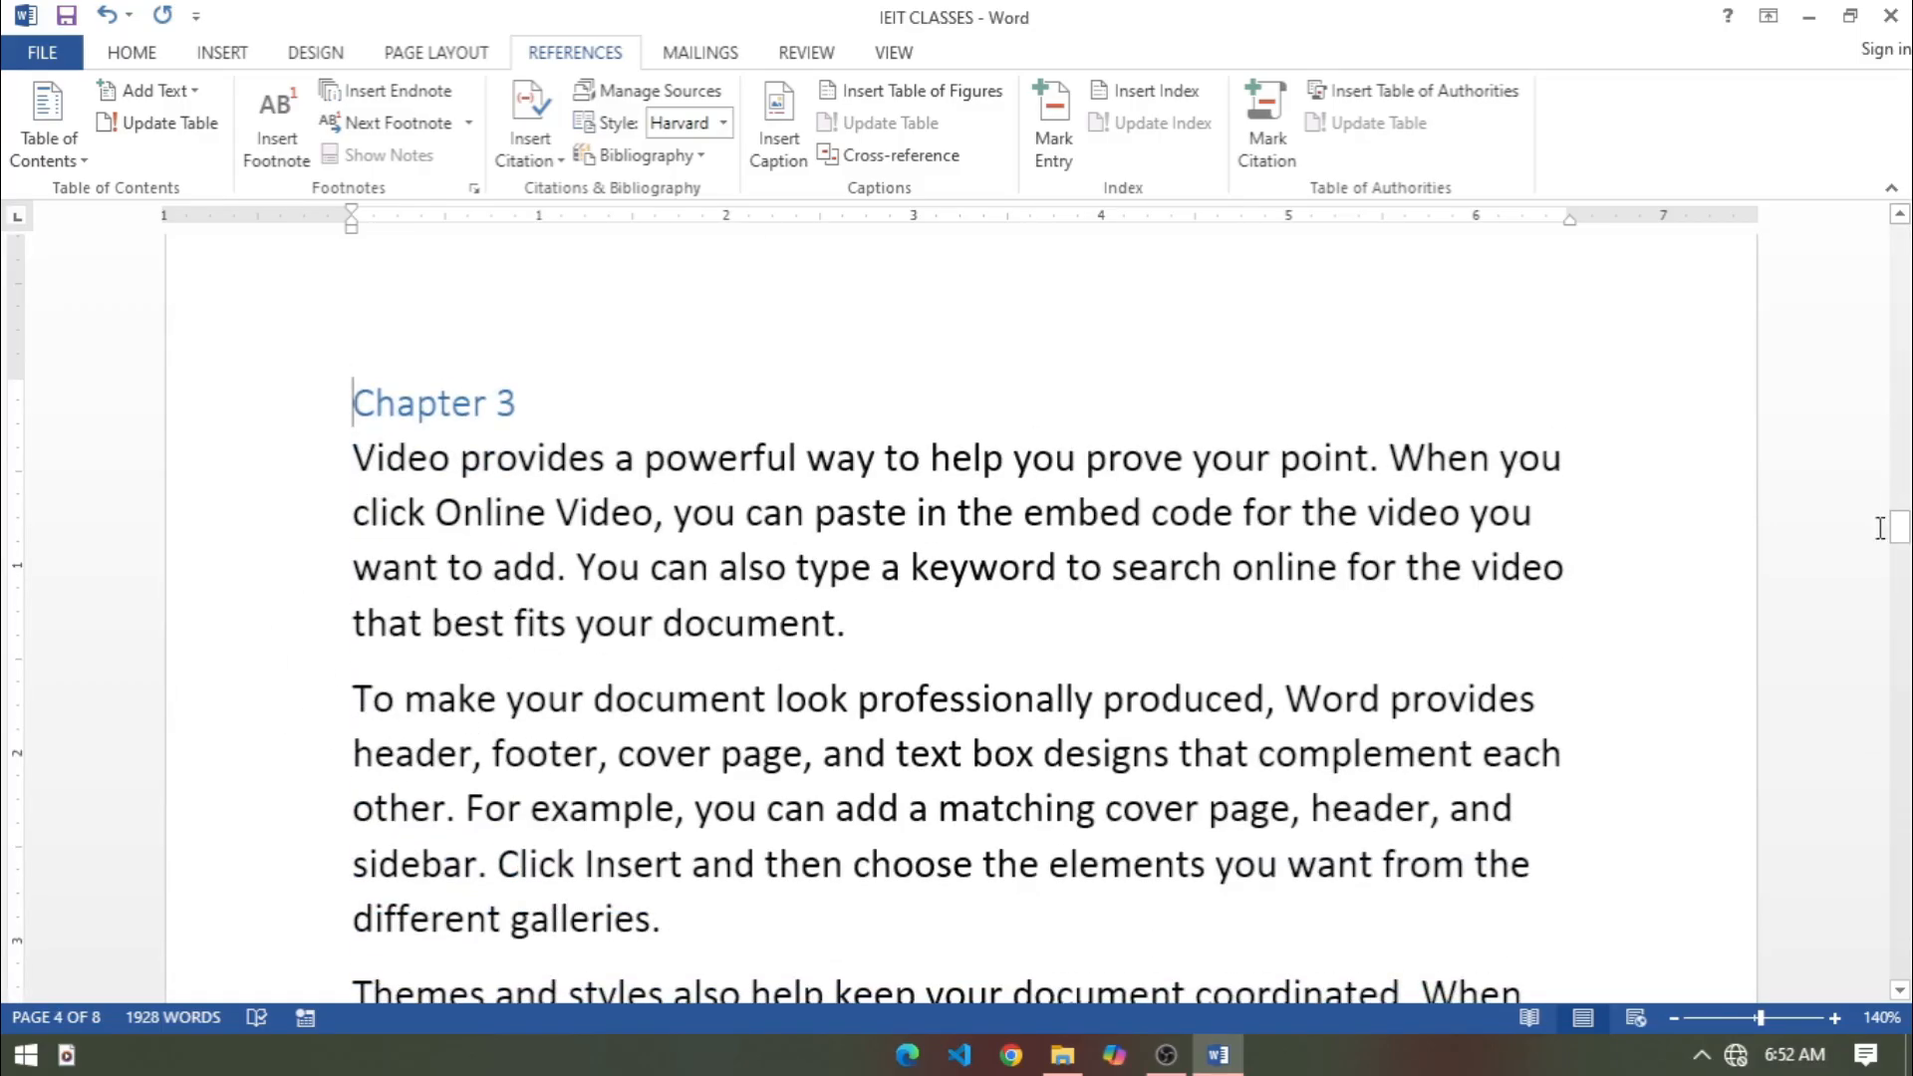
pyautogui.moveTo(1900, 528); pyautogui.dragTo(1900, 231)
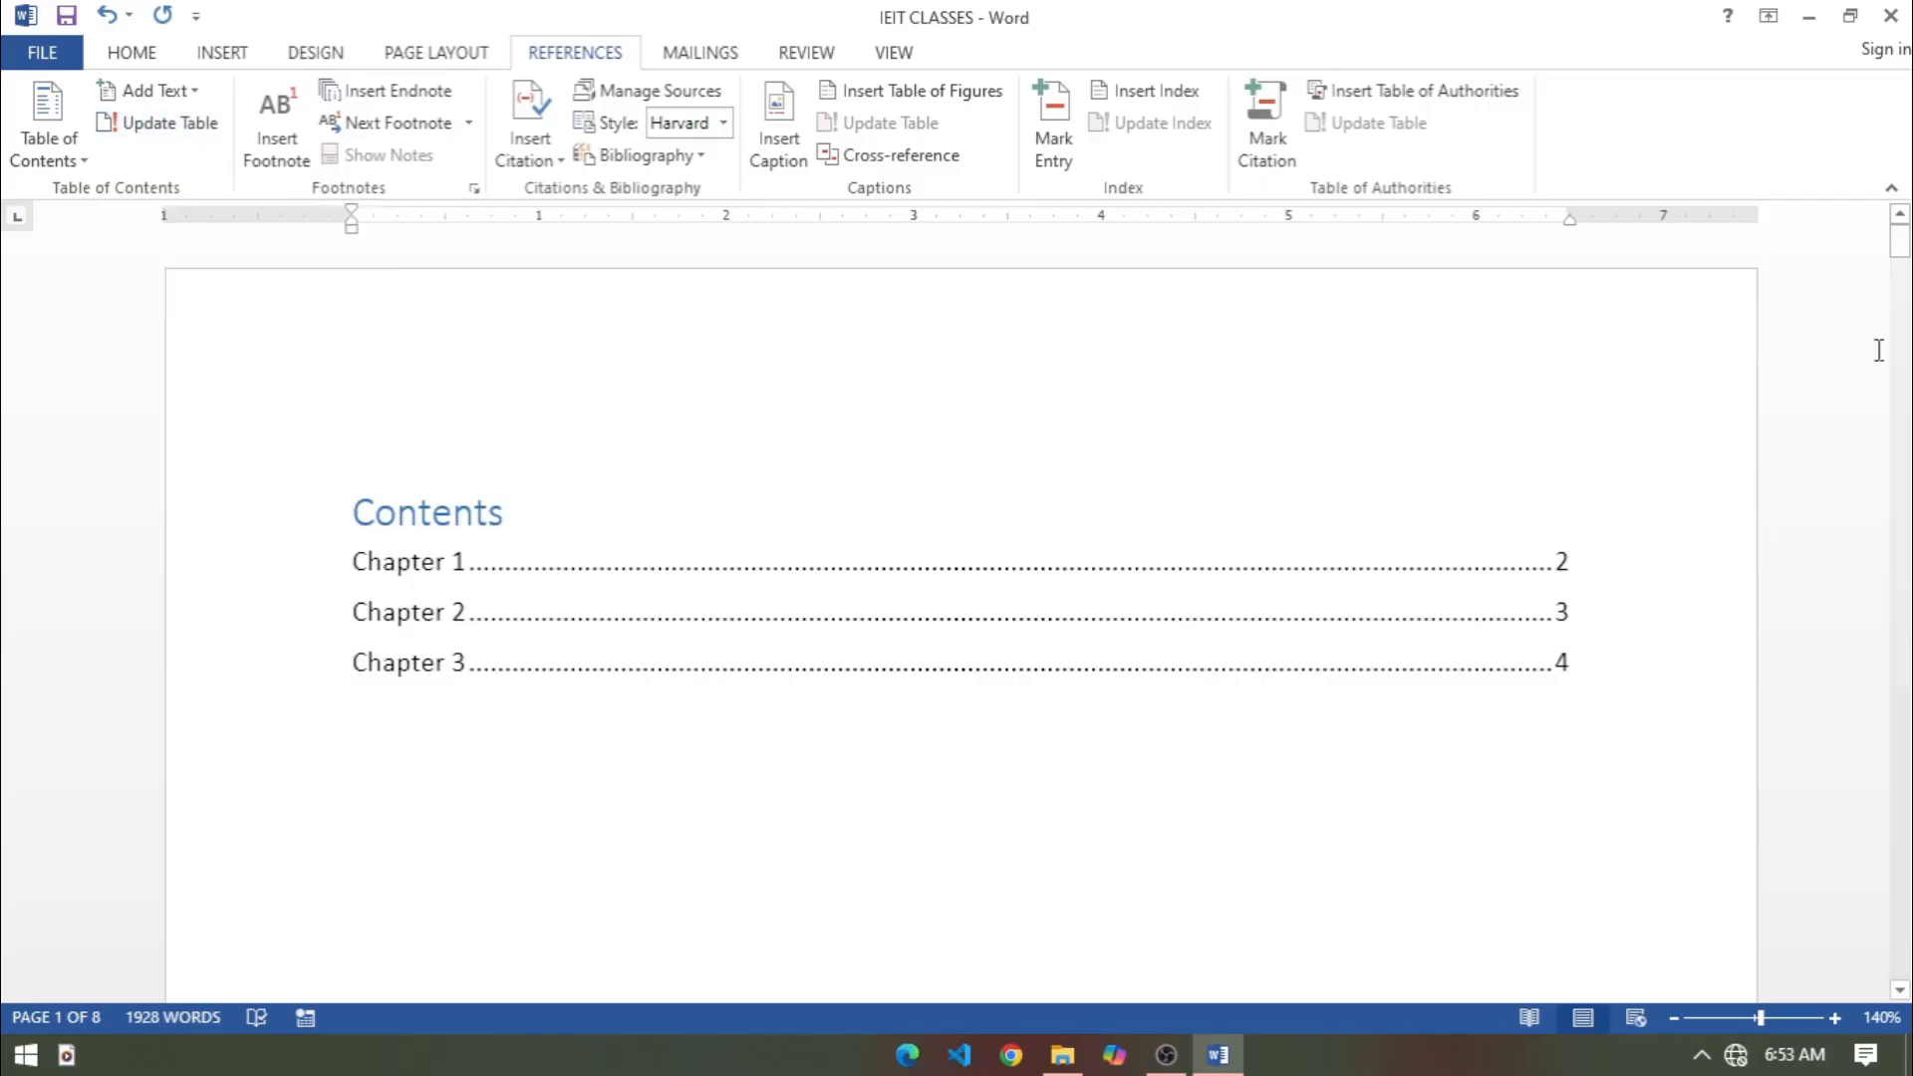
# Insert a page break after the "Themes and styles" paragraph on page 4, title the new page "Chapter 4" and select the title.
pyautogui.moveTo(1900, 256); pyautogui.dragTo(1900, 553)
pyautogui.click(1306, 535)
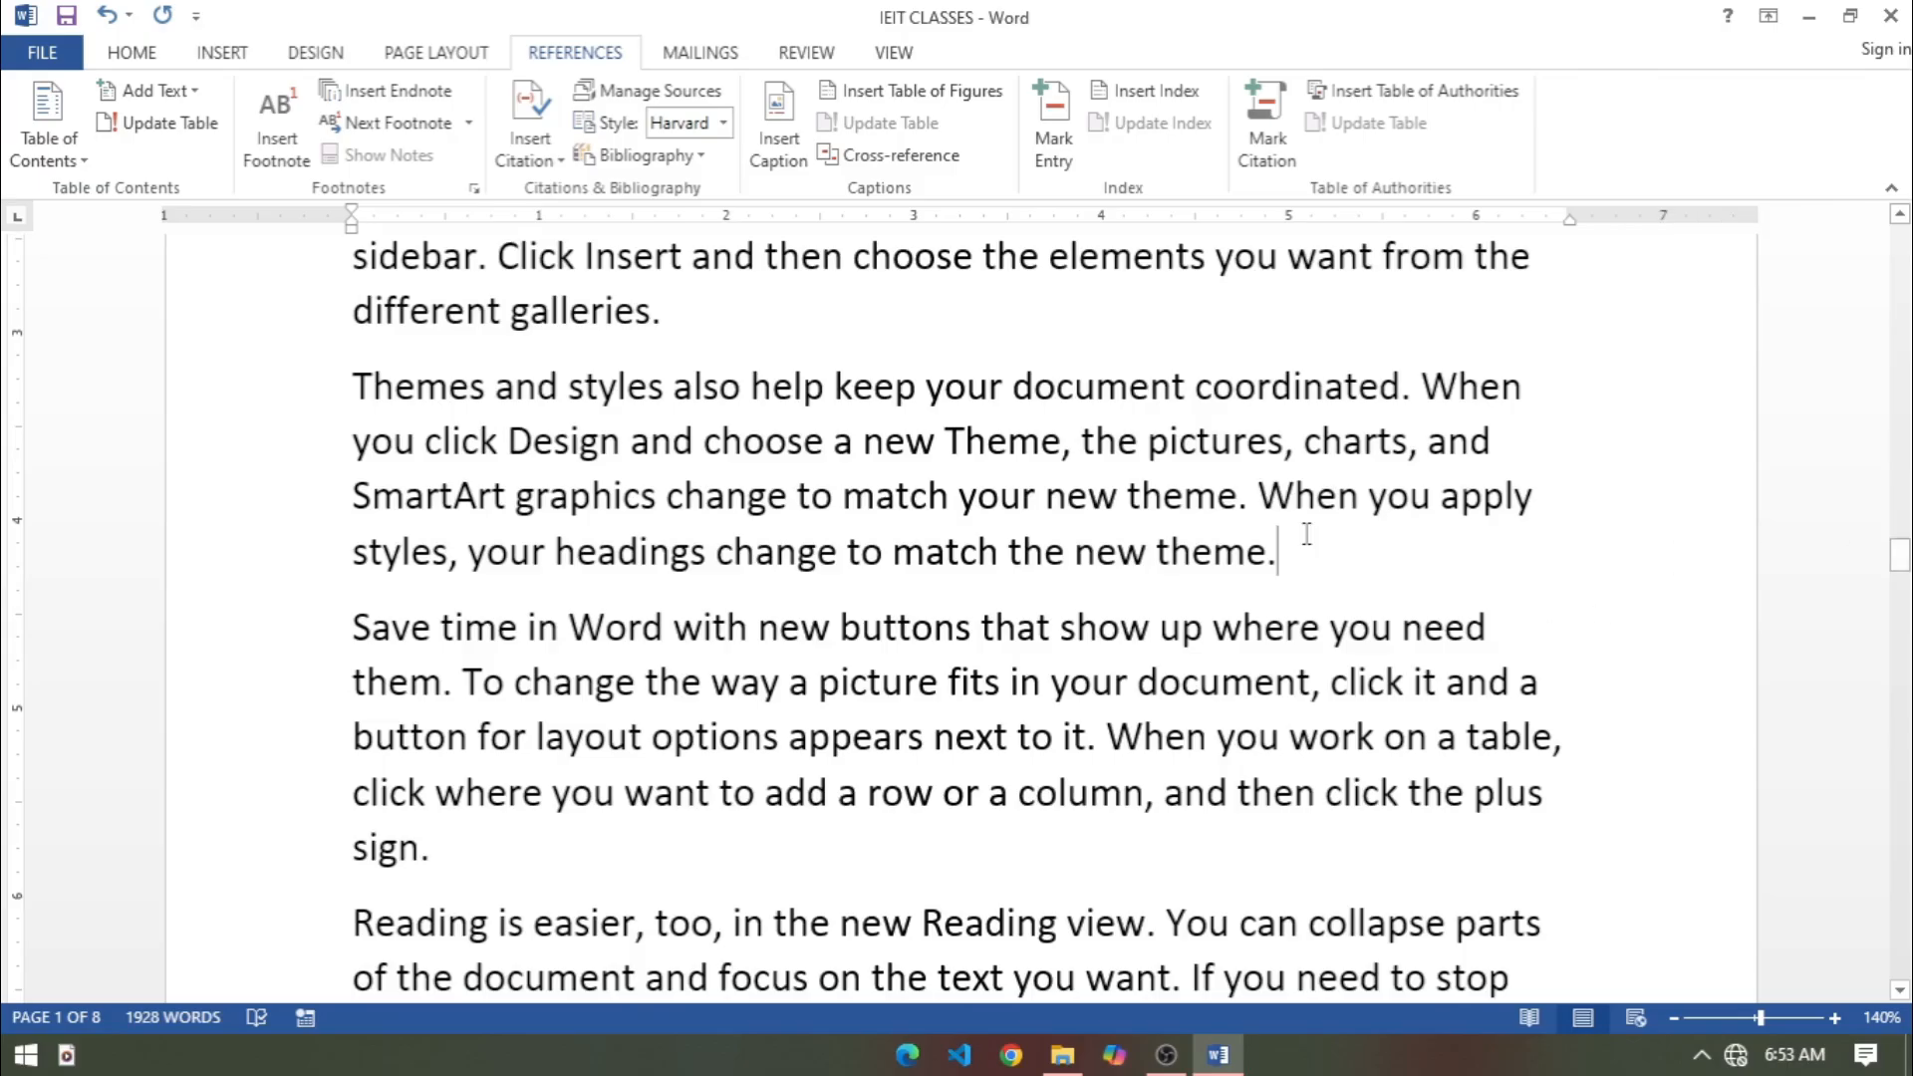
pyautogui.press('Return')
pyautogui.hotkey('ctrl', 'Return')
pyautogui.write('chapter 4')
pyautogui.hotkey('shift', 'Home')
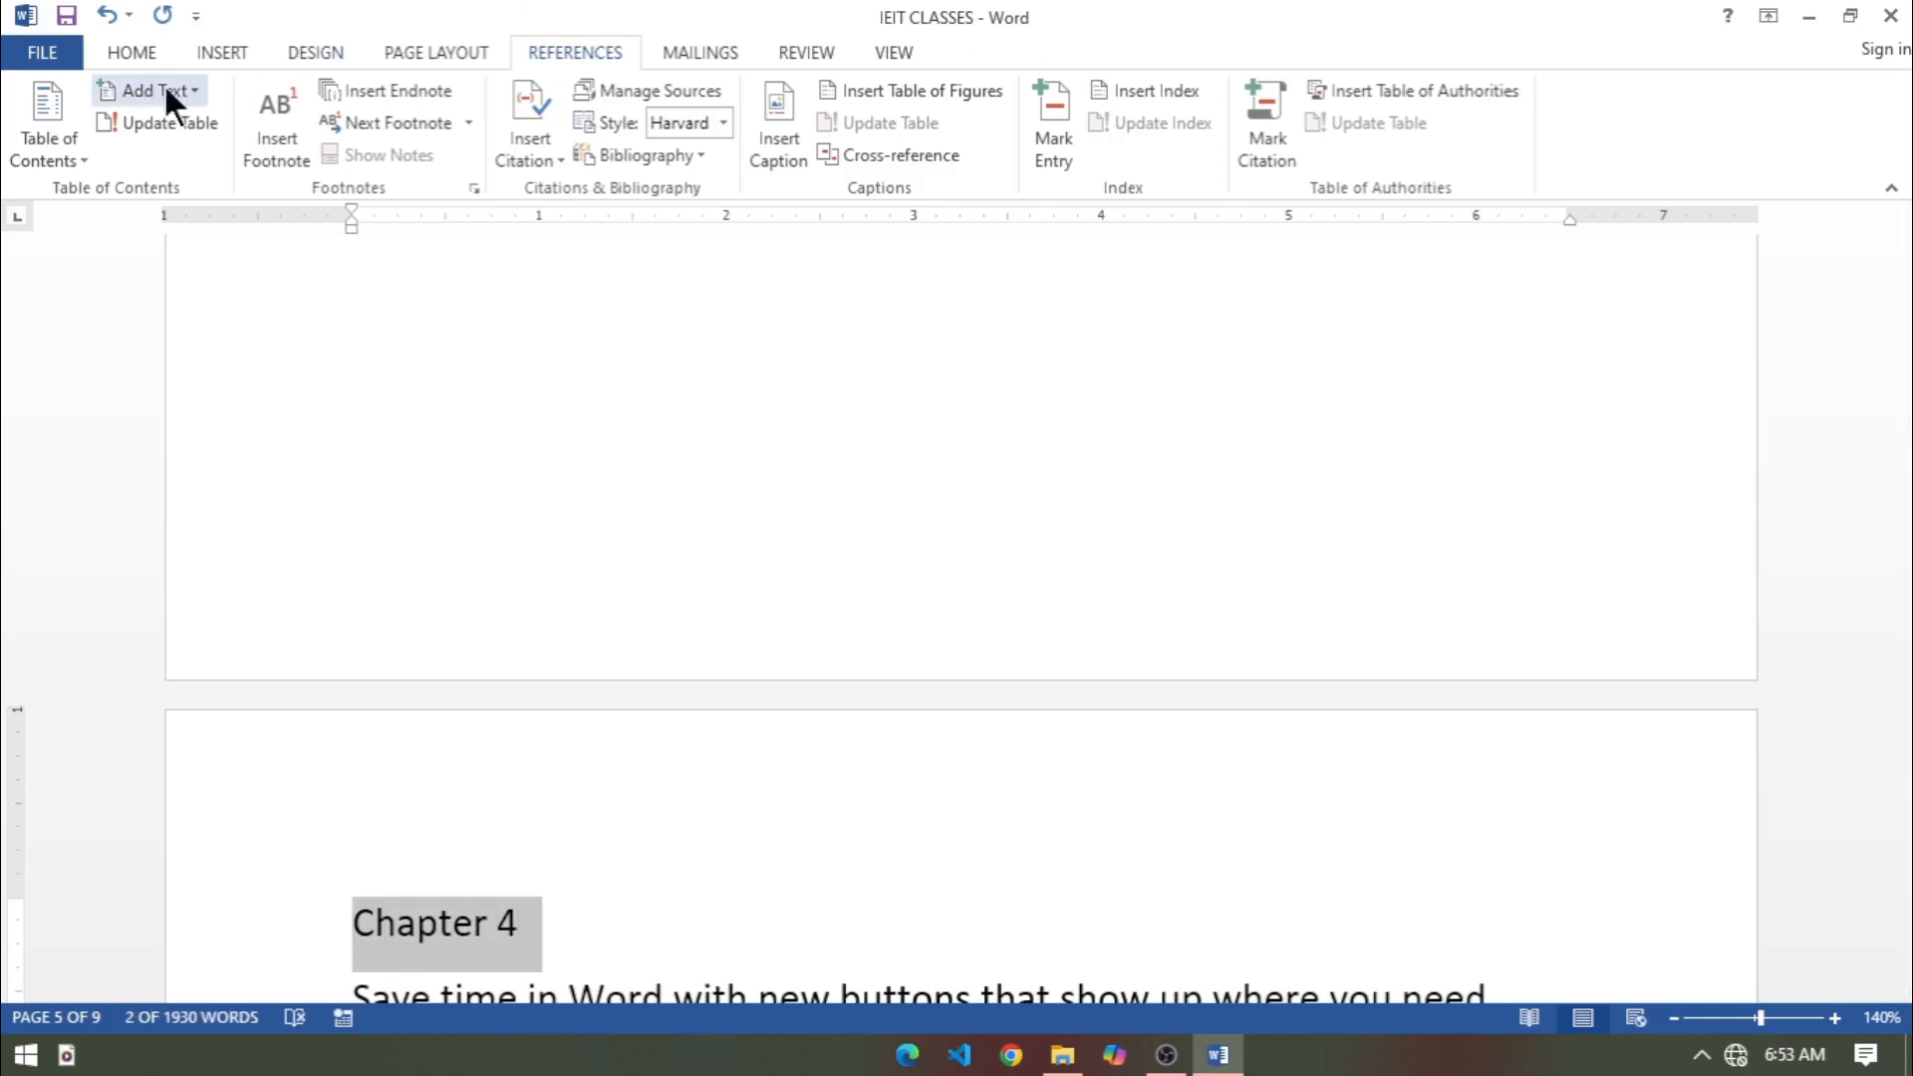
# Mark the "Chapter 4" title as a Level 1 entry for the table of contents.
pyautogui.click(165, 87)
pyautogui.click(162, 157)
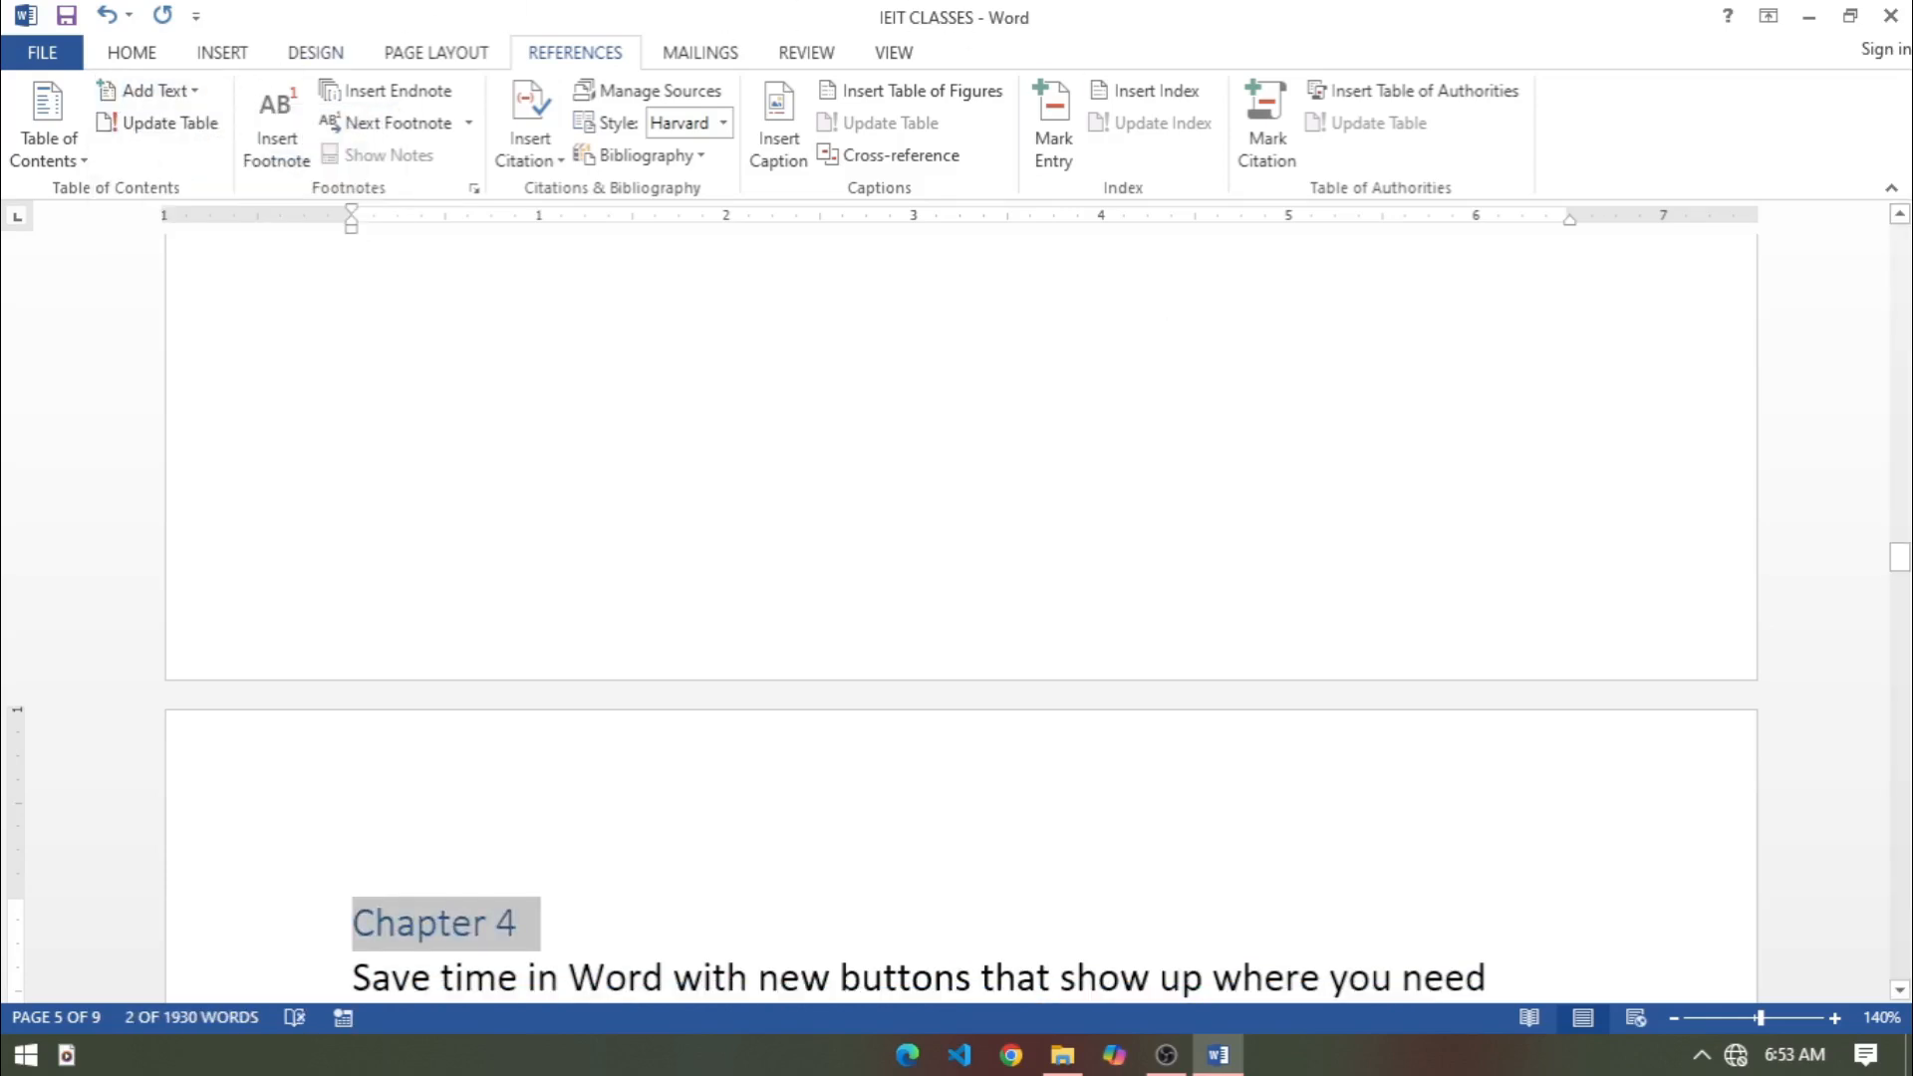
# Add a "Chapter 5" title below the "Reading is easier" paragraph on page 6 and mark it as a Level 1 entry.
pyautogui.moveTo(1899, 565); pyautogui.dragTo(1898, 655)
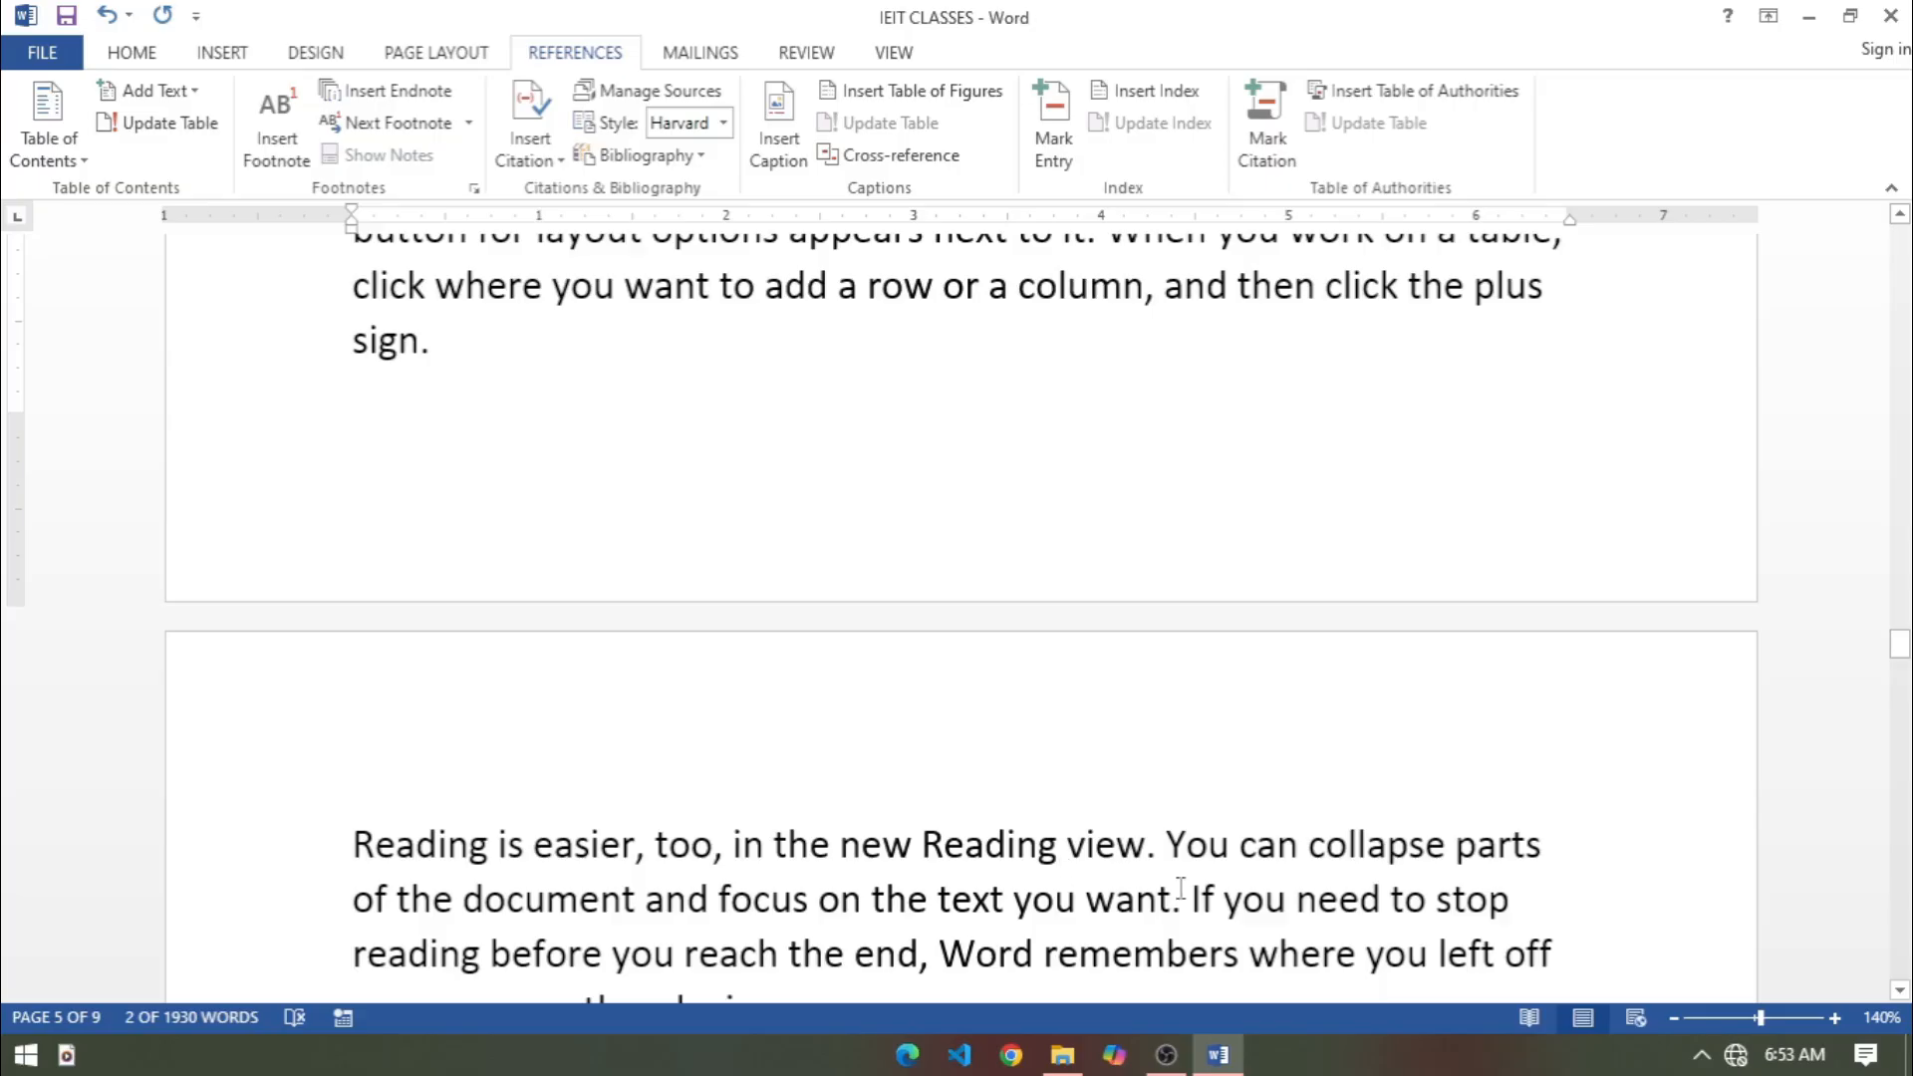
pyautogui.click(1209, 892)
pyautogui.scroll(-2, 1203, 886)
pyautogui.click(994, 779)
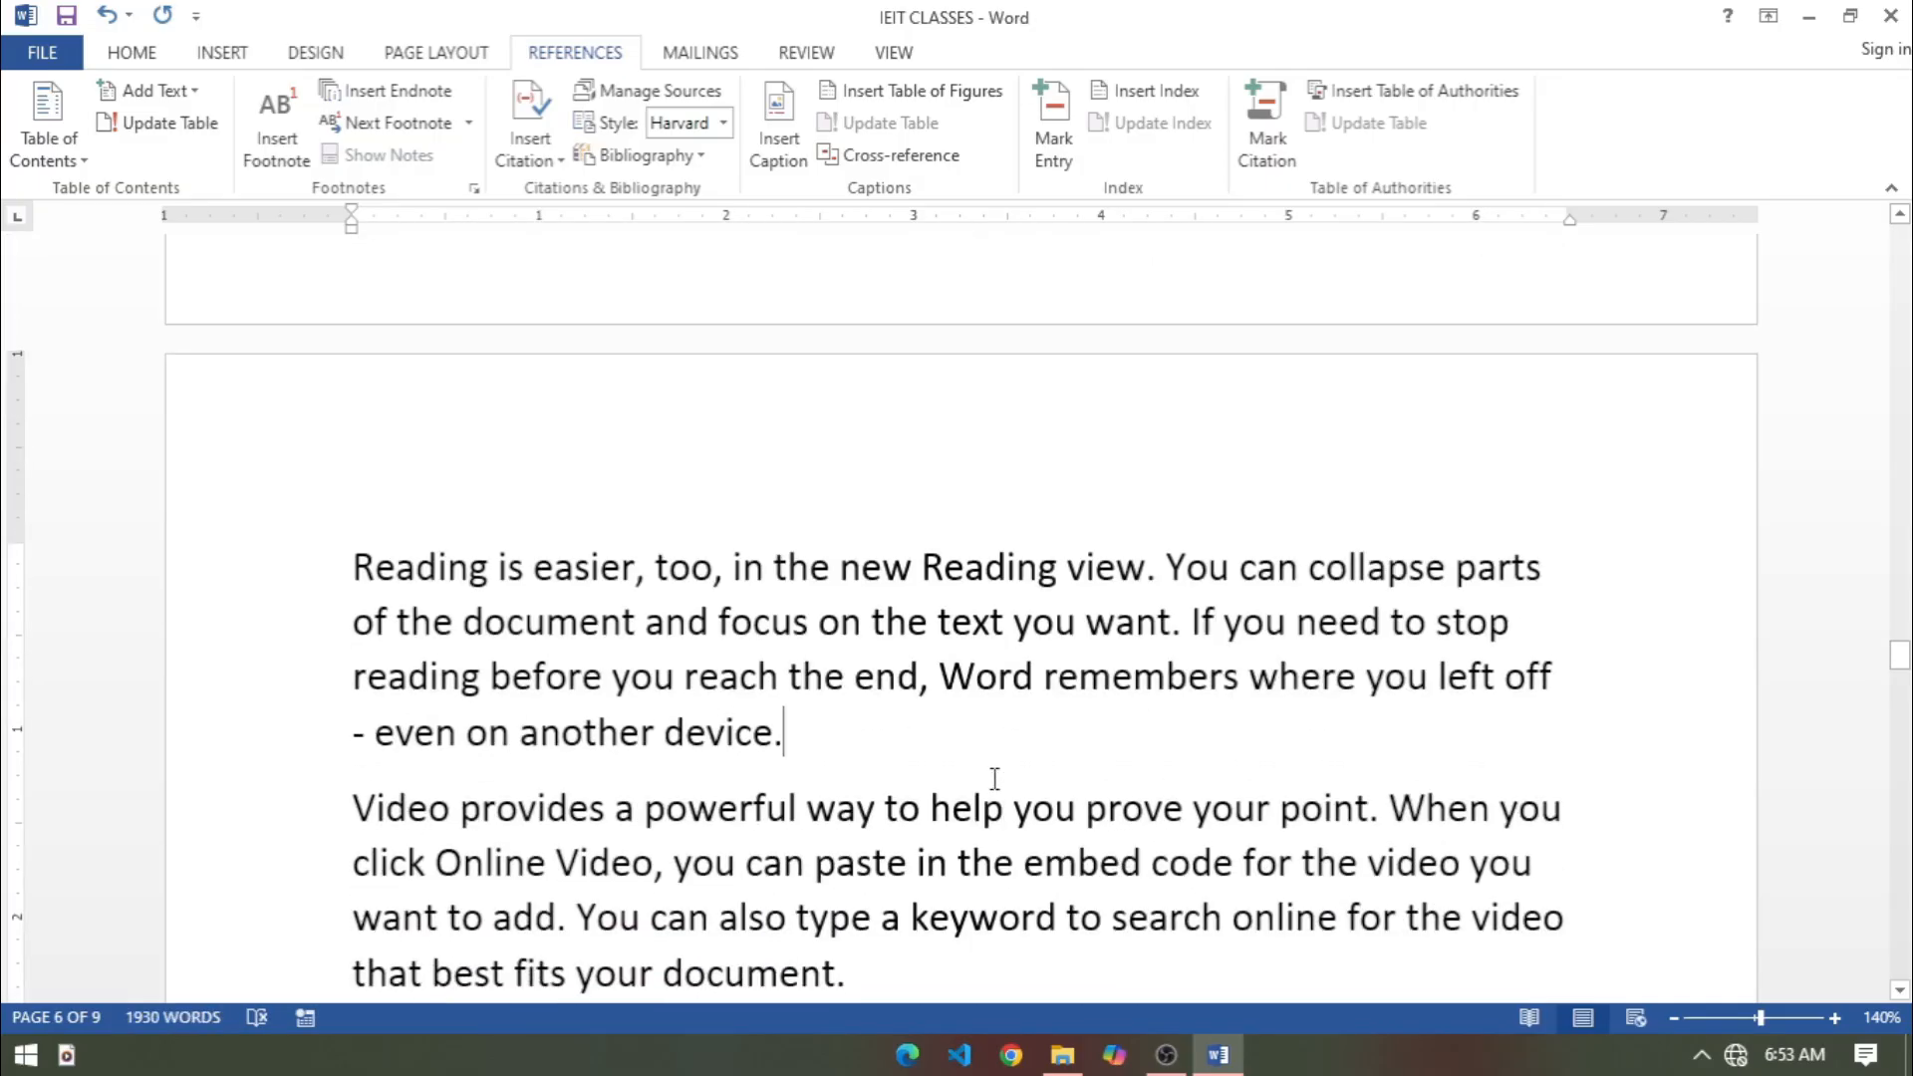
pyautogui.press('Return')
pyautogui.write('chapter 5')
pyautogui.hotkey('shift', 'Home')
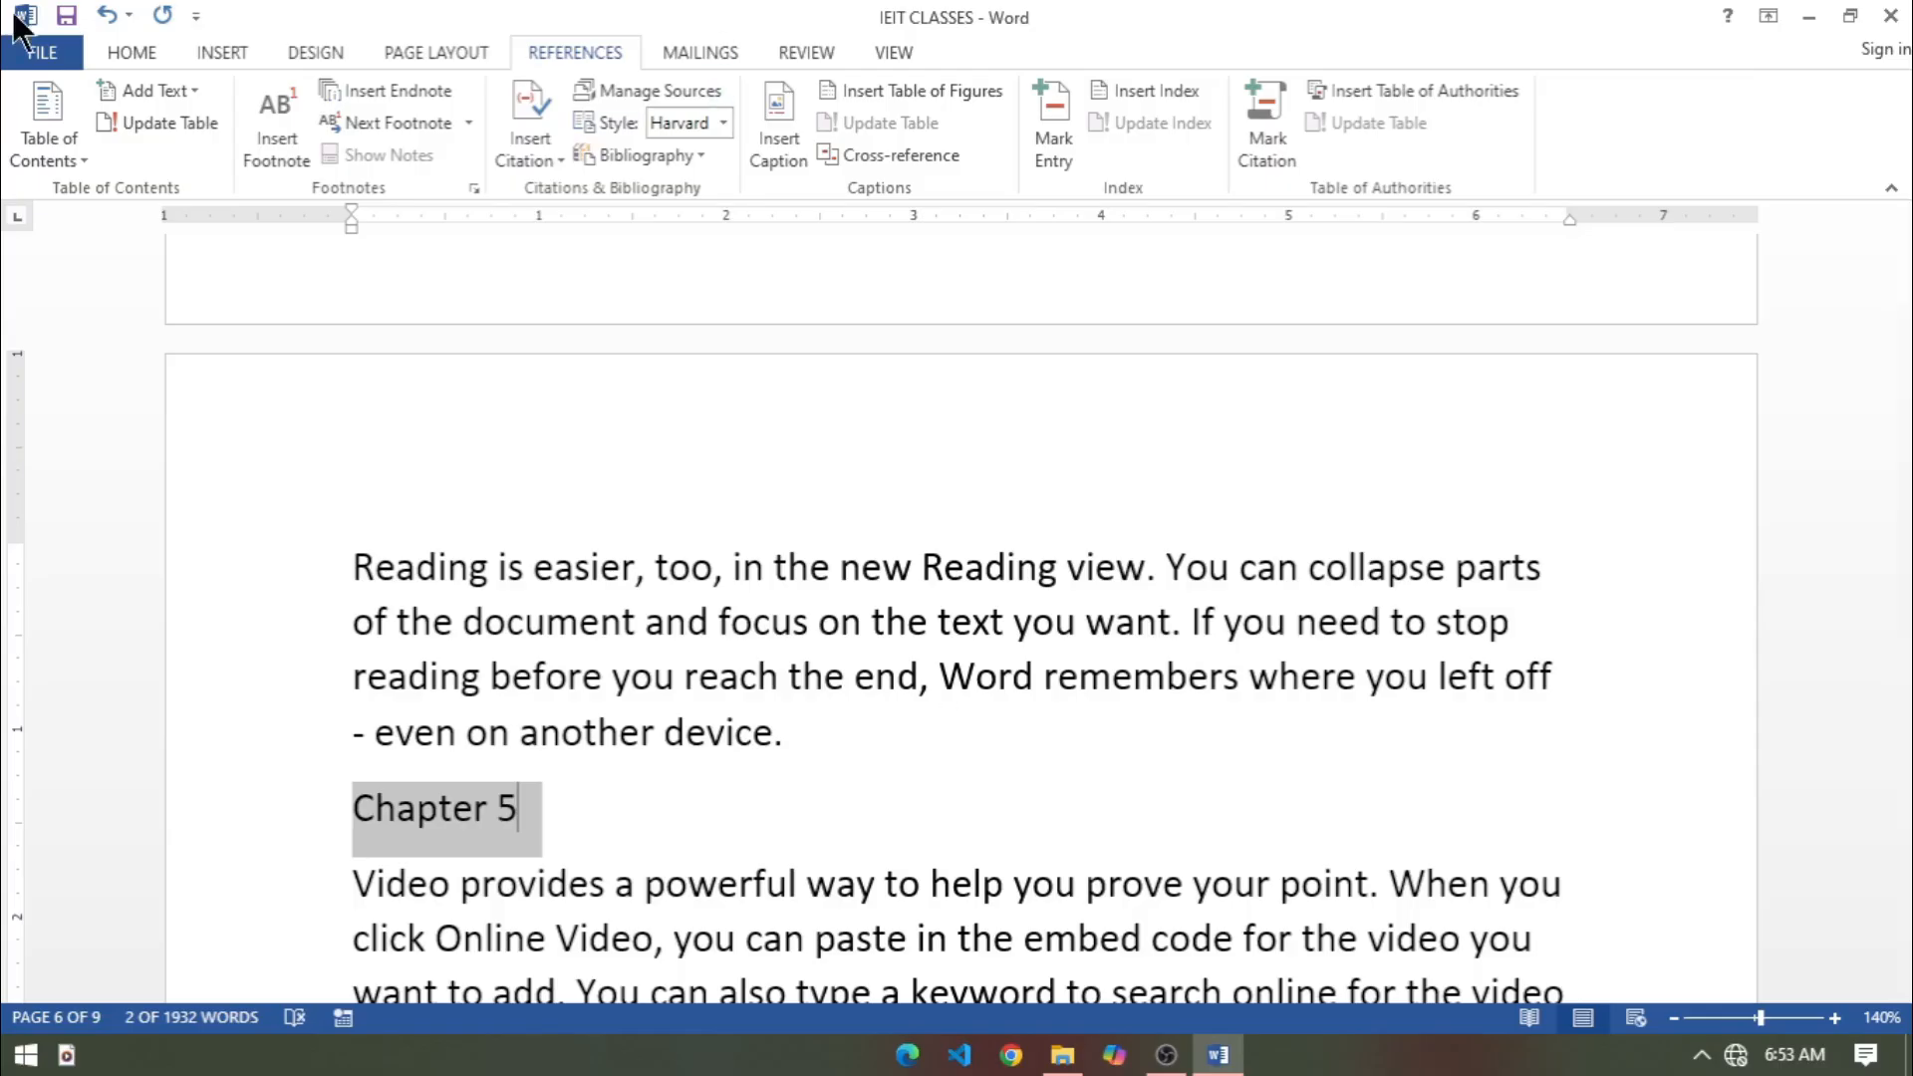
pyautogui.click(114, 90)
pyautogui.click(141, 148)
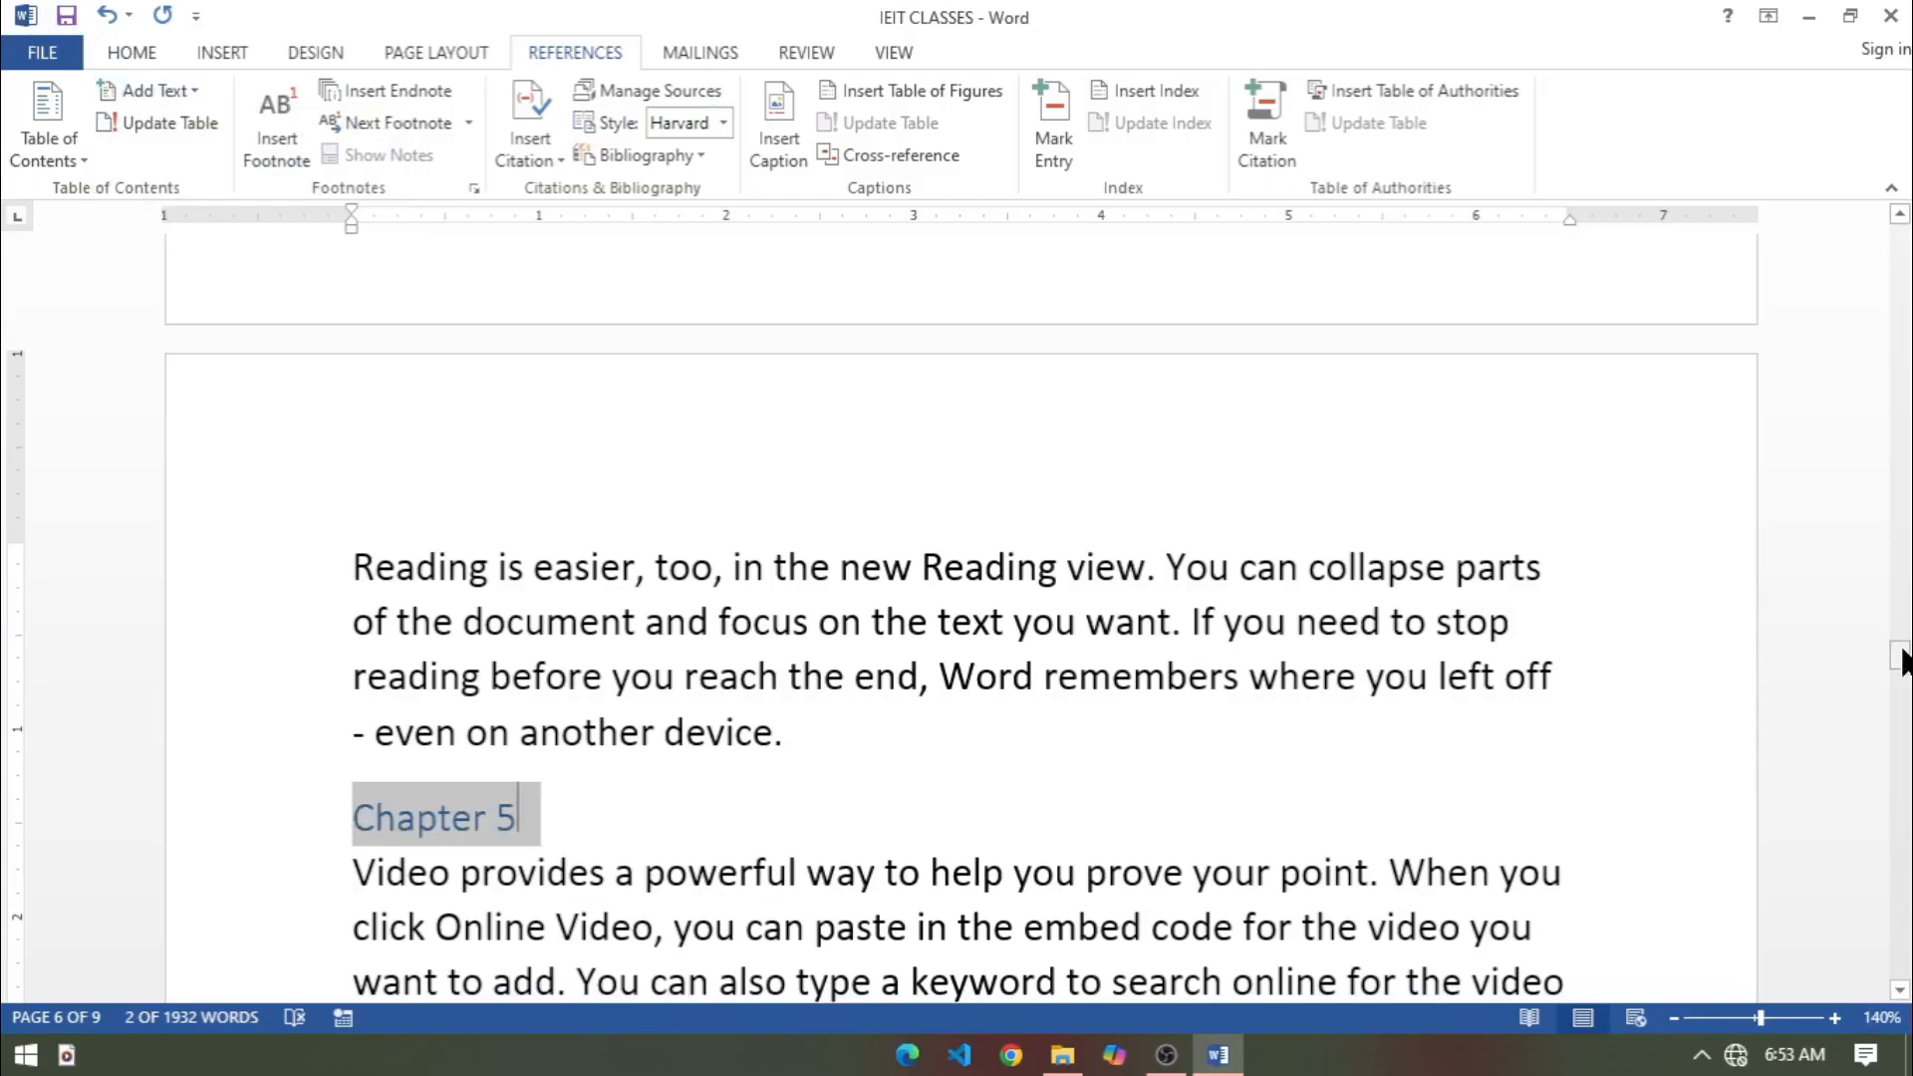
# Update the entire table of contents on page 1, not just its page numbers.
pyautogui.moveTo(1899, 655); pyautogui.dragTo(1903, 219)
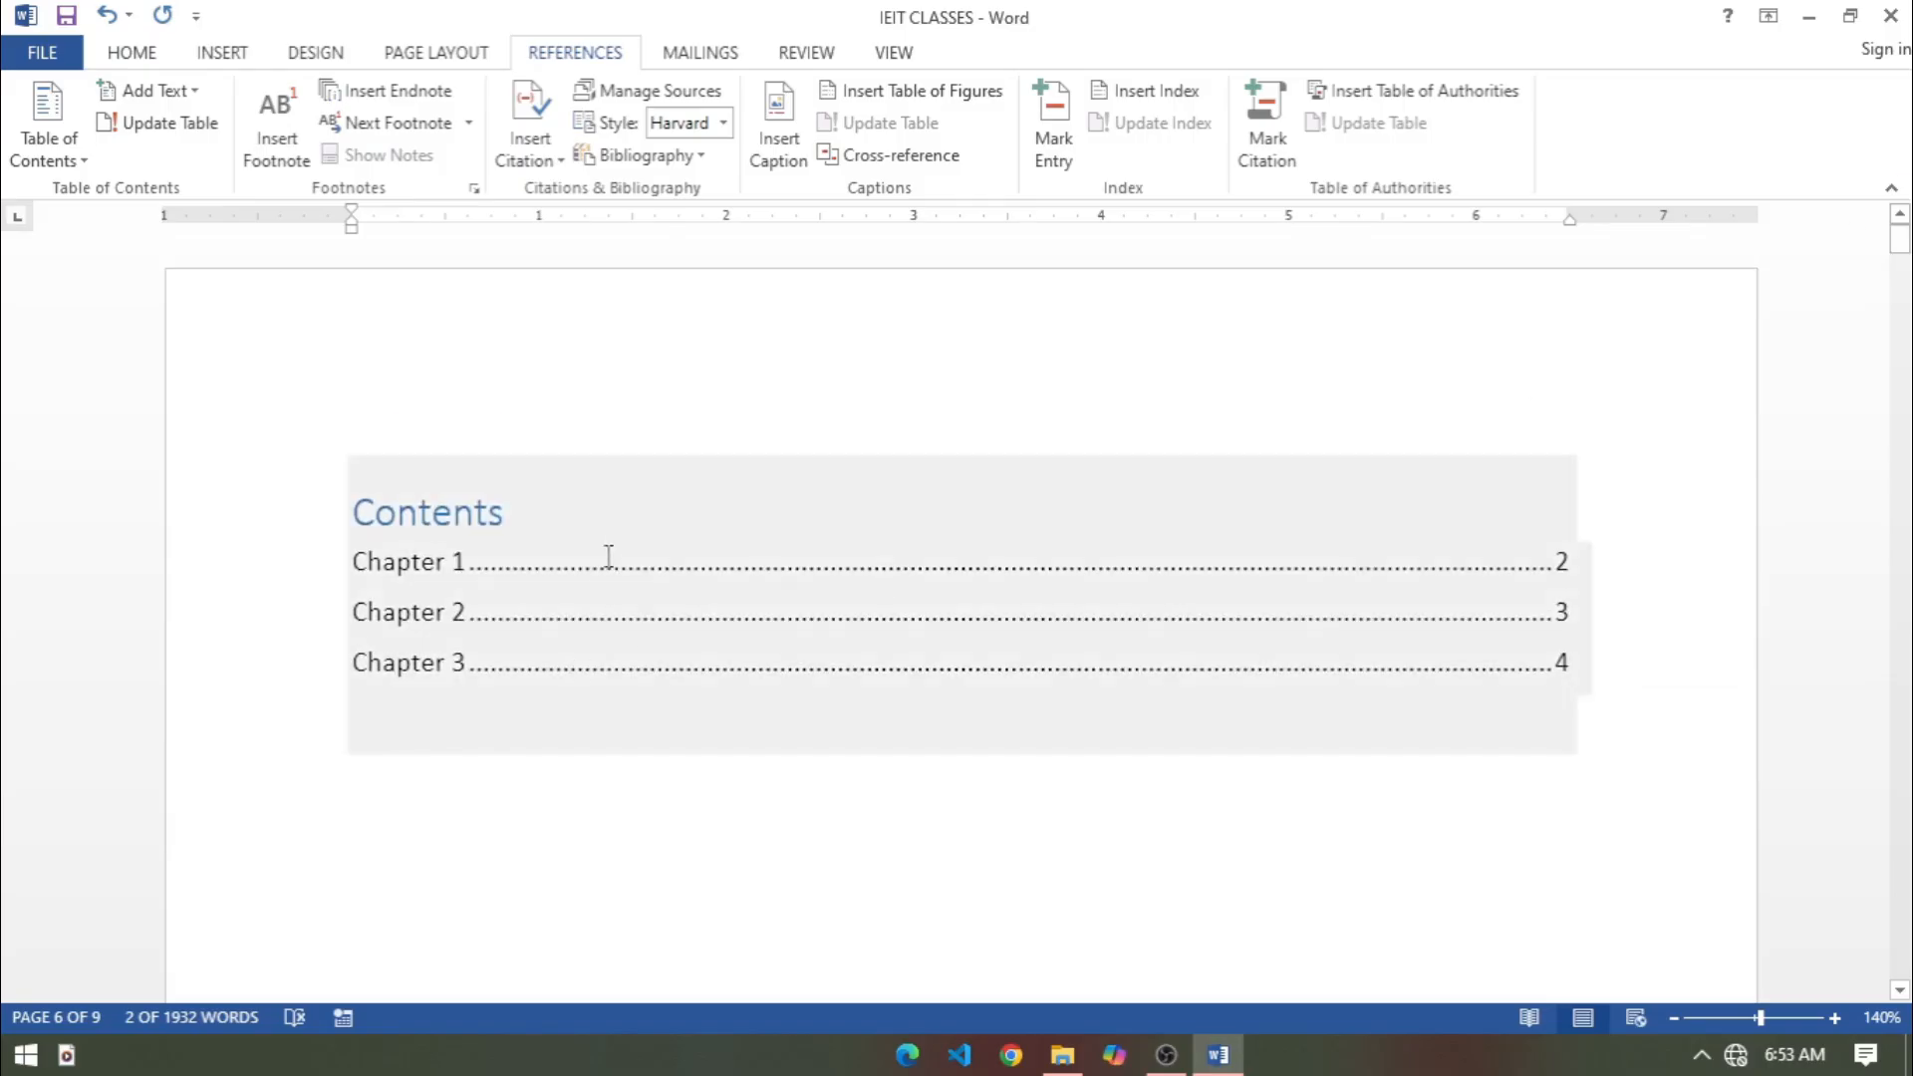
pyautogui.click(631, 514)
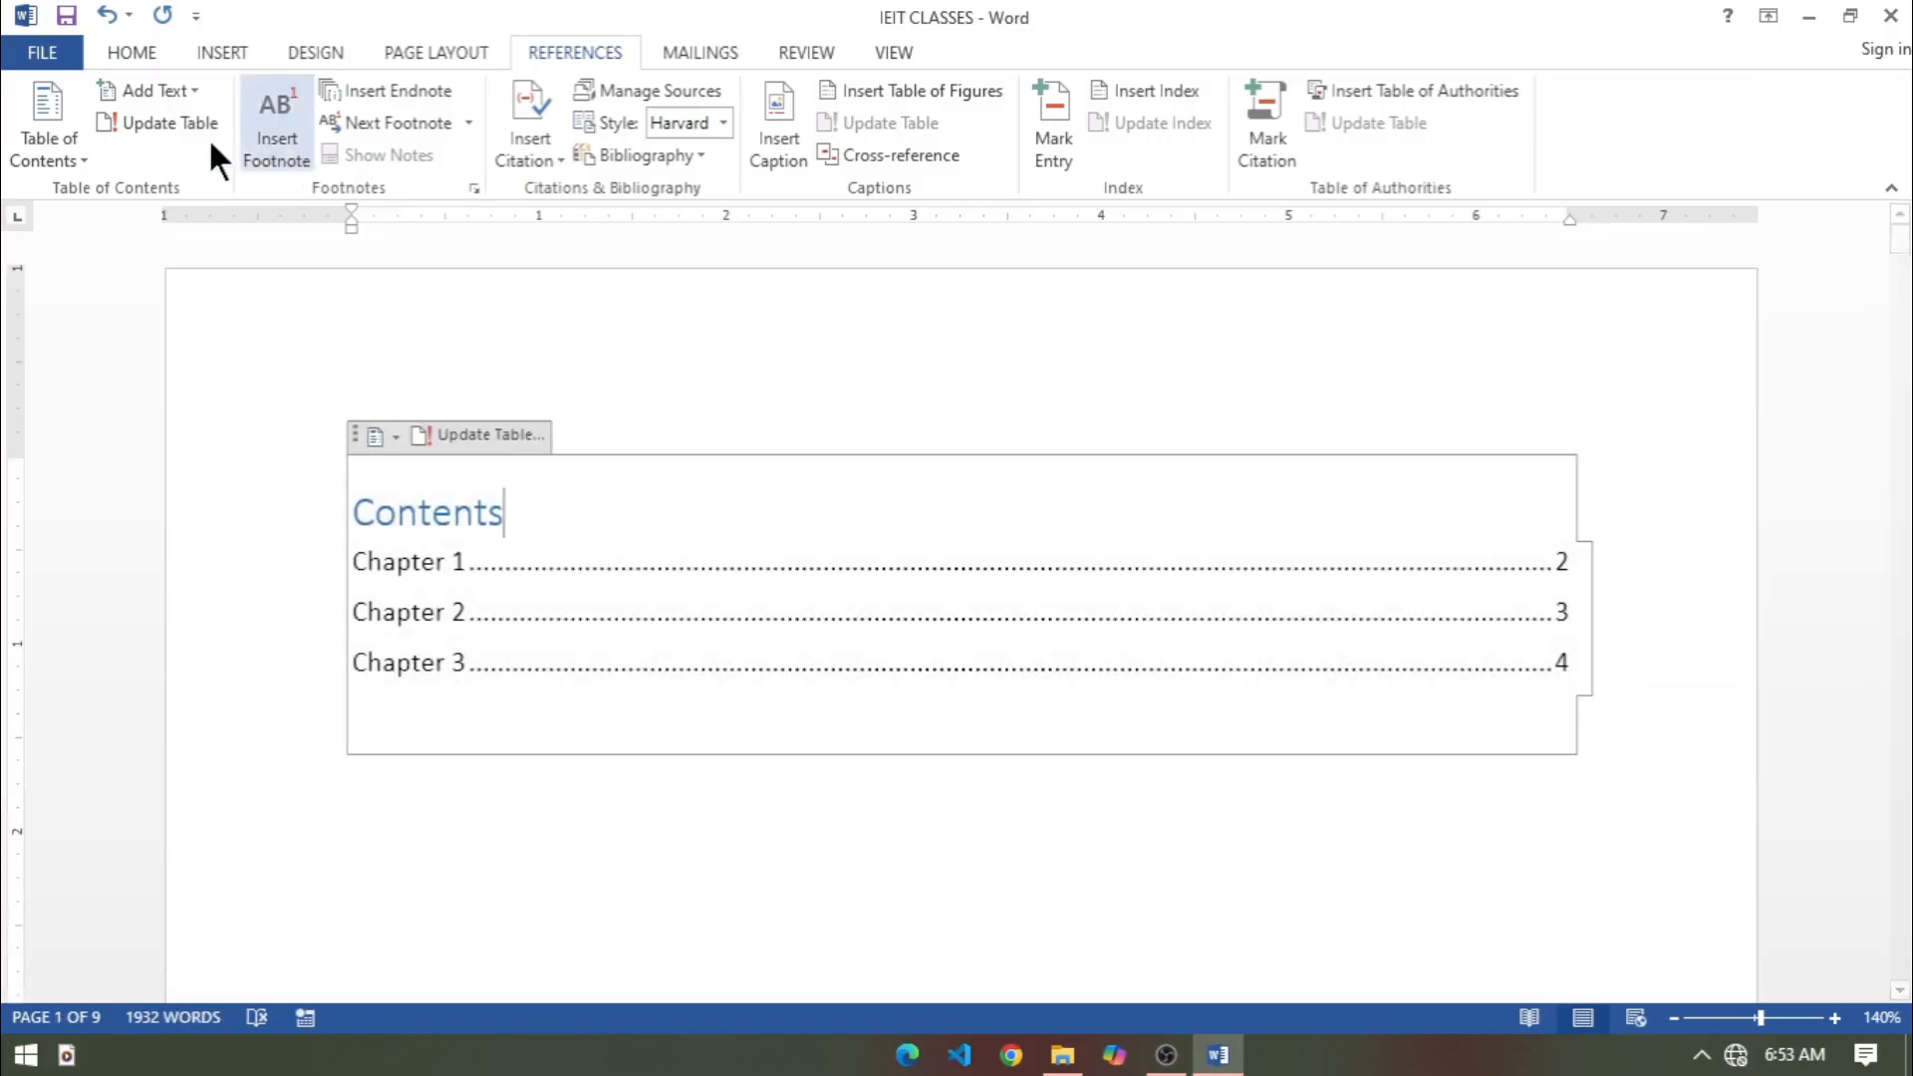
pyautogui.click(502, 435)
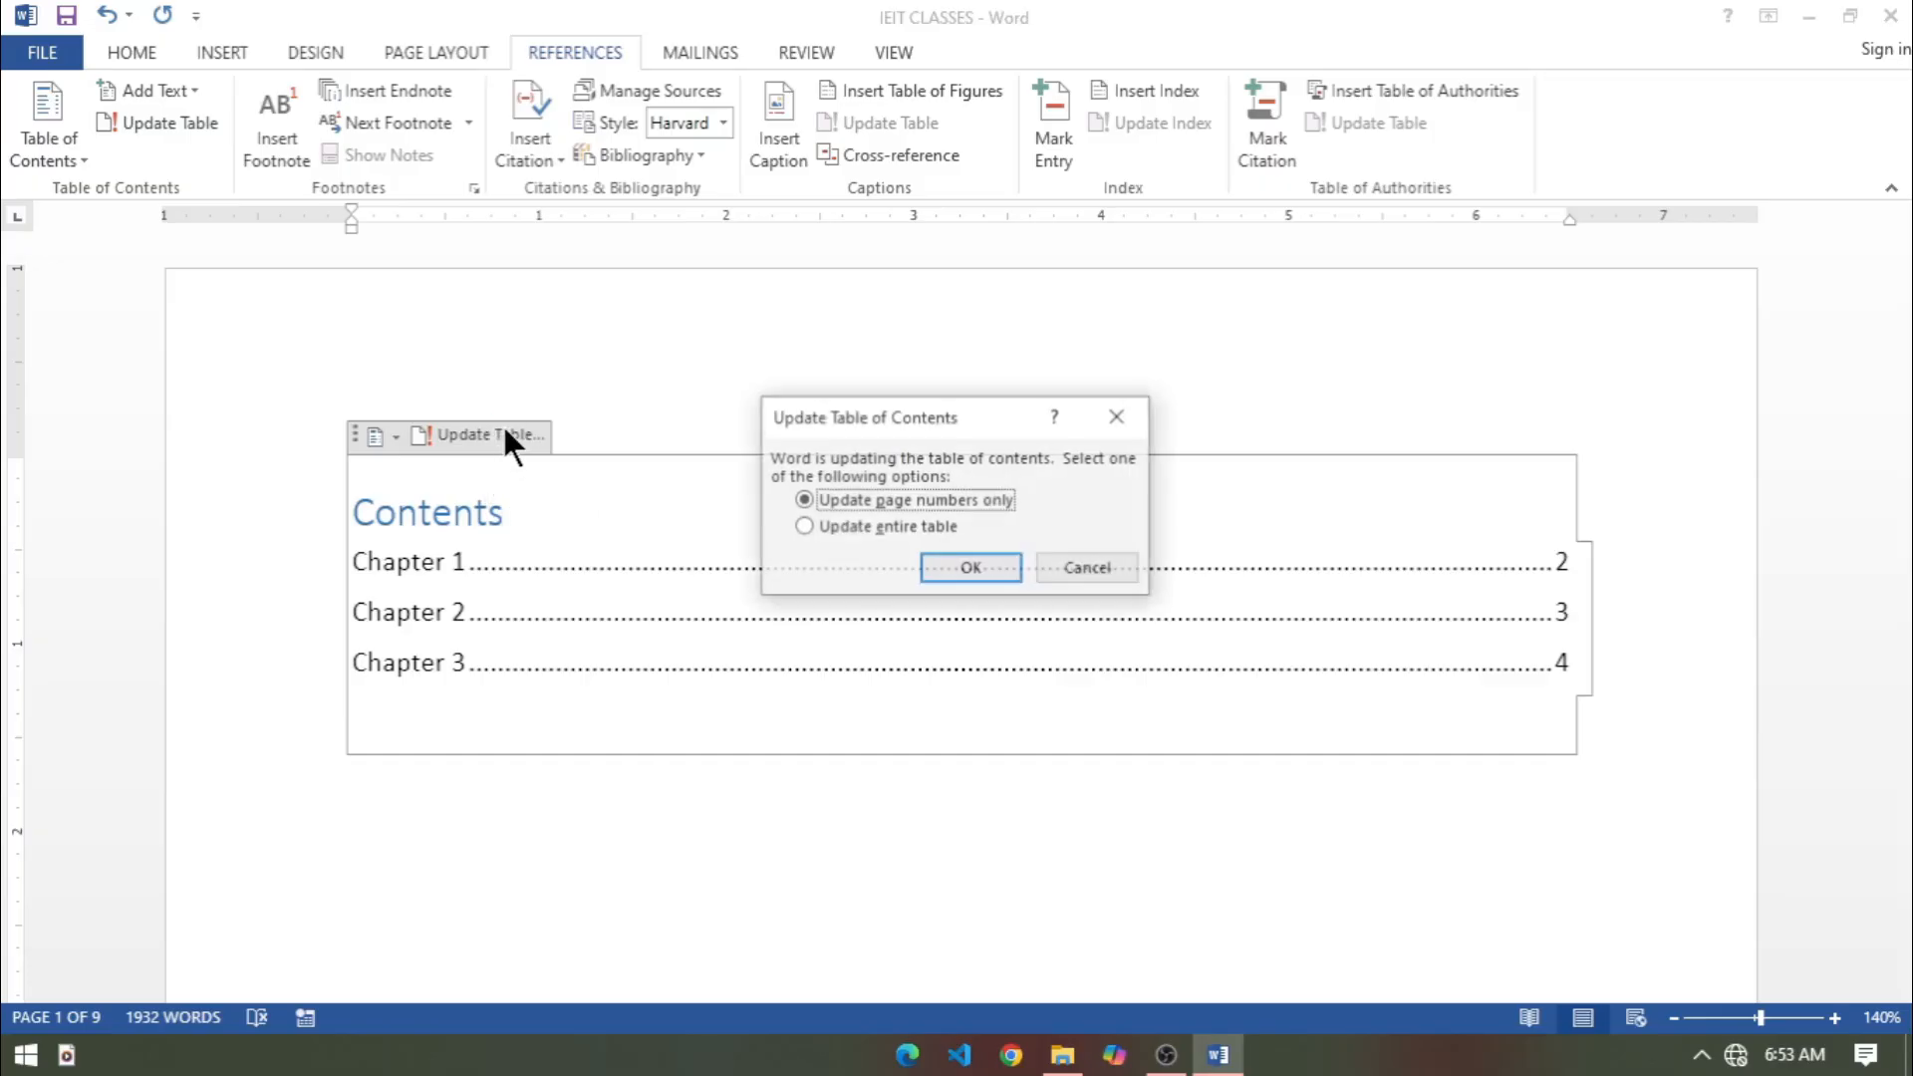
pyautogui.click(852, 526)
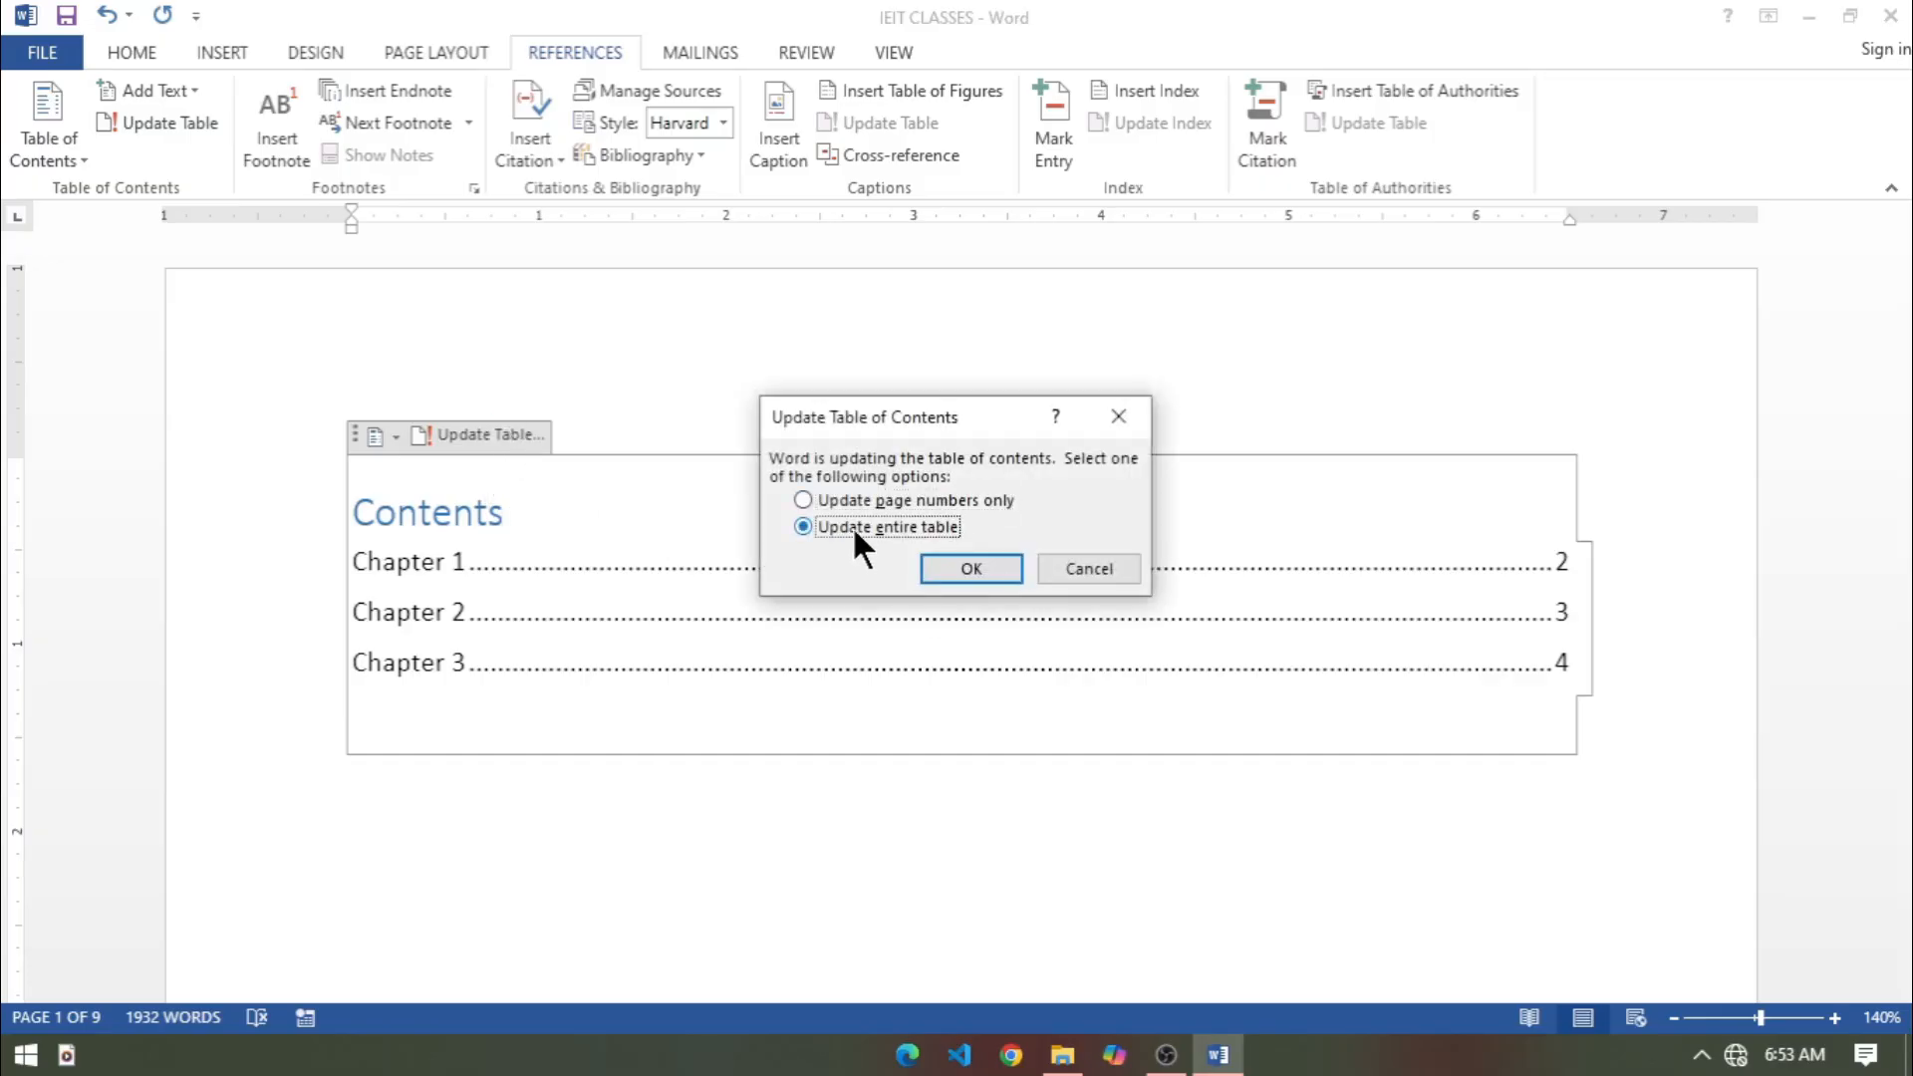
pyautogui.click(941, 564)
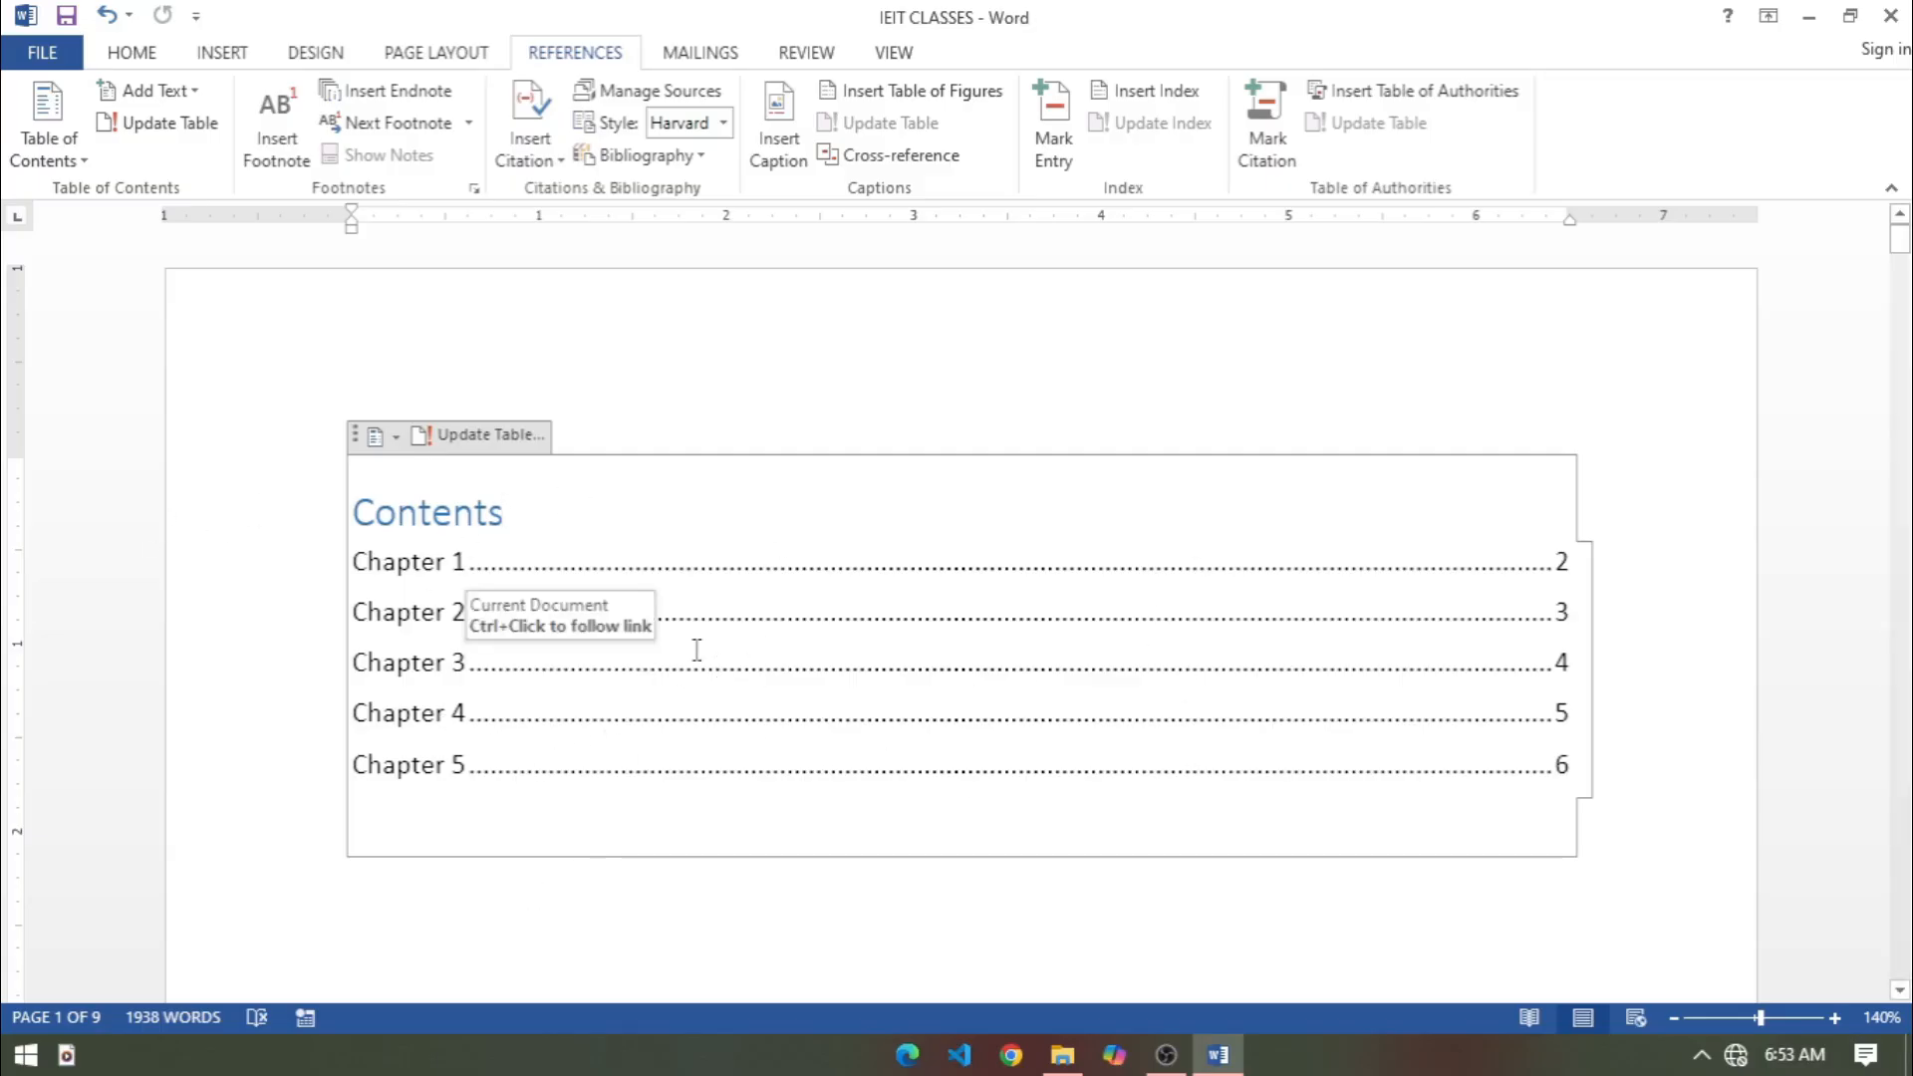
pyautogui.click(518, 894)
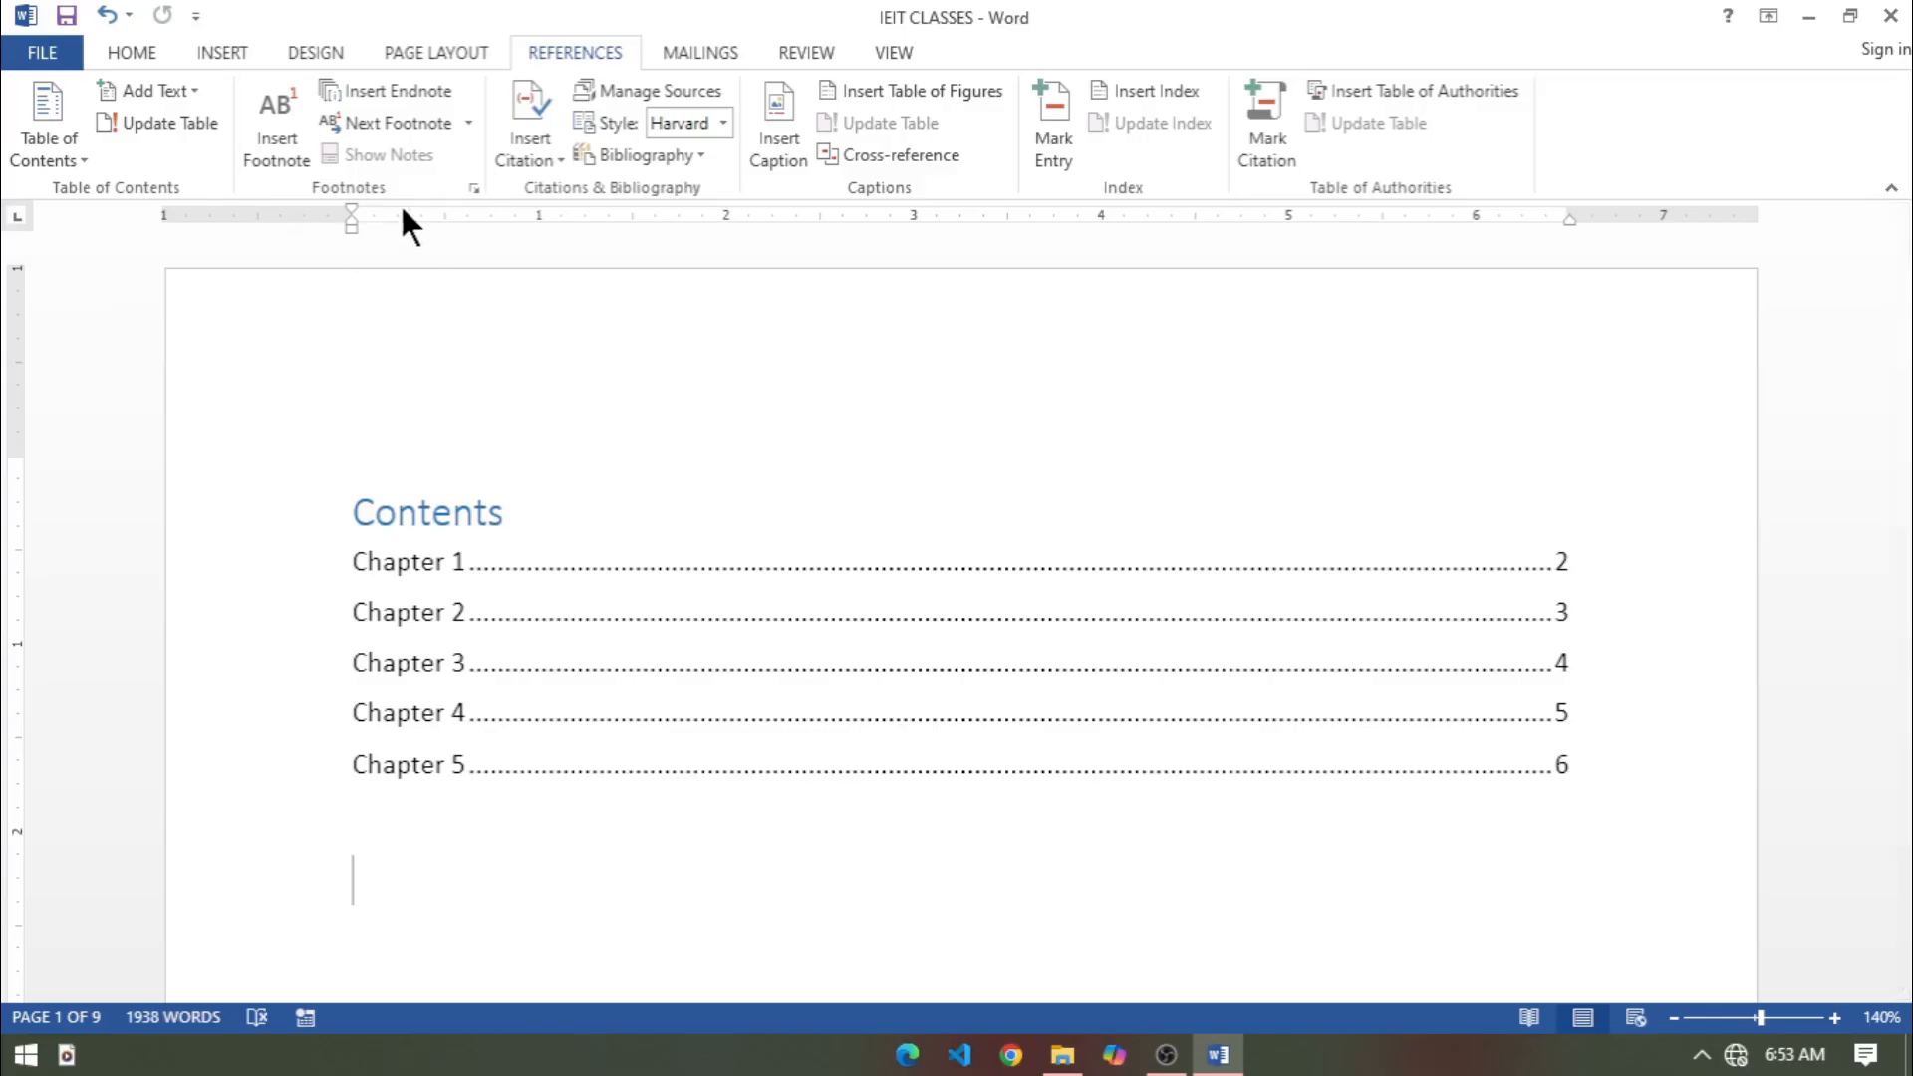
# Insert a footnote reading "First word" for the word "powerful" in the first paragraph of Chapter 1.
pyautogui.scroll(-3, 655, 511)
pyautogui.scroll(-12, 655, 511)
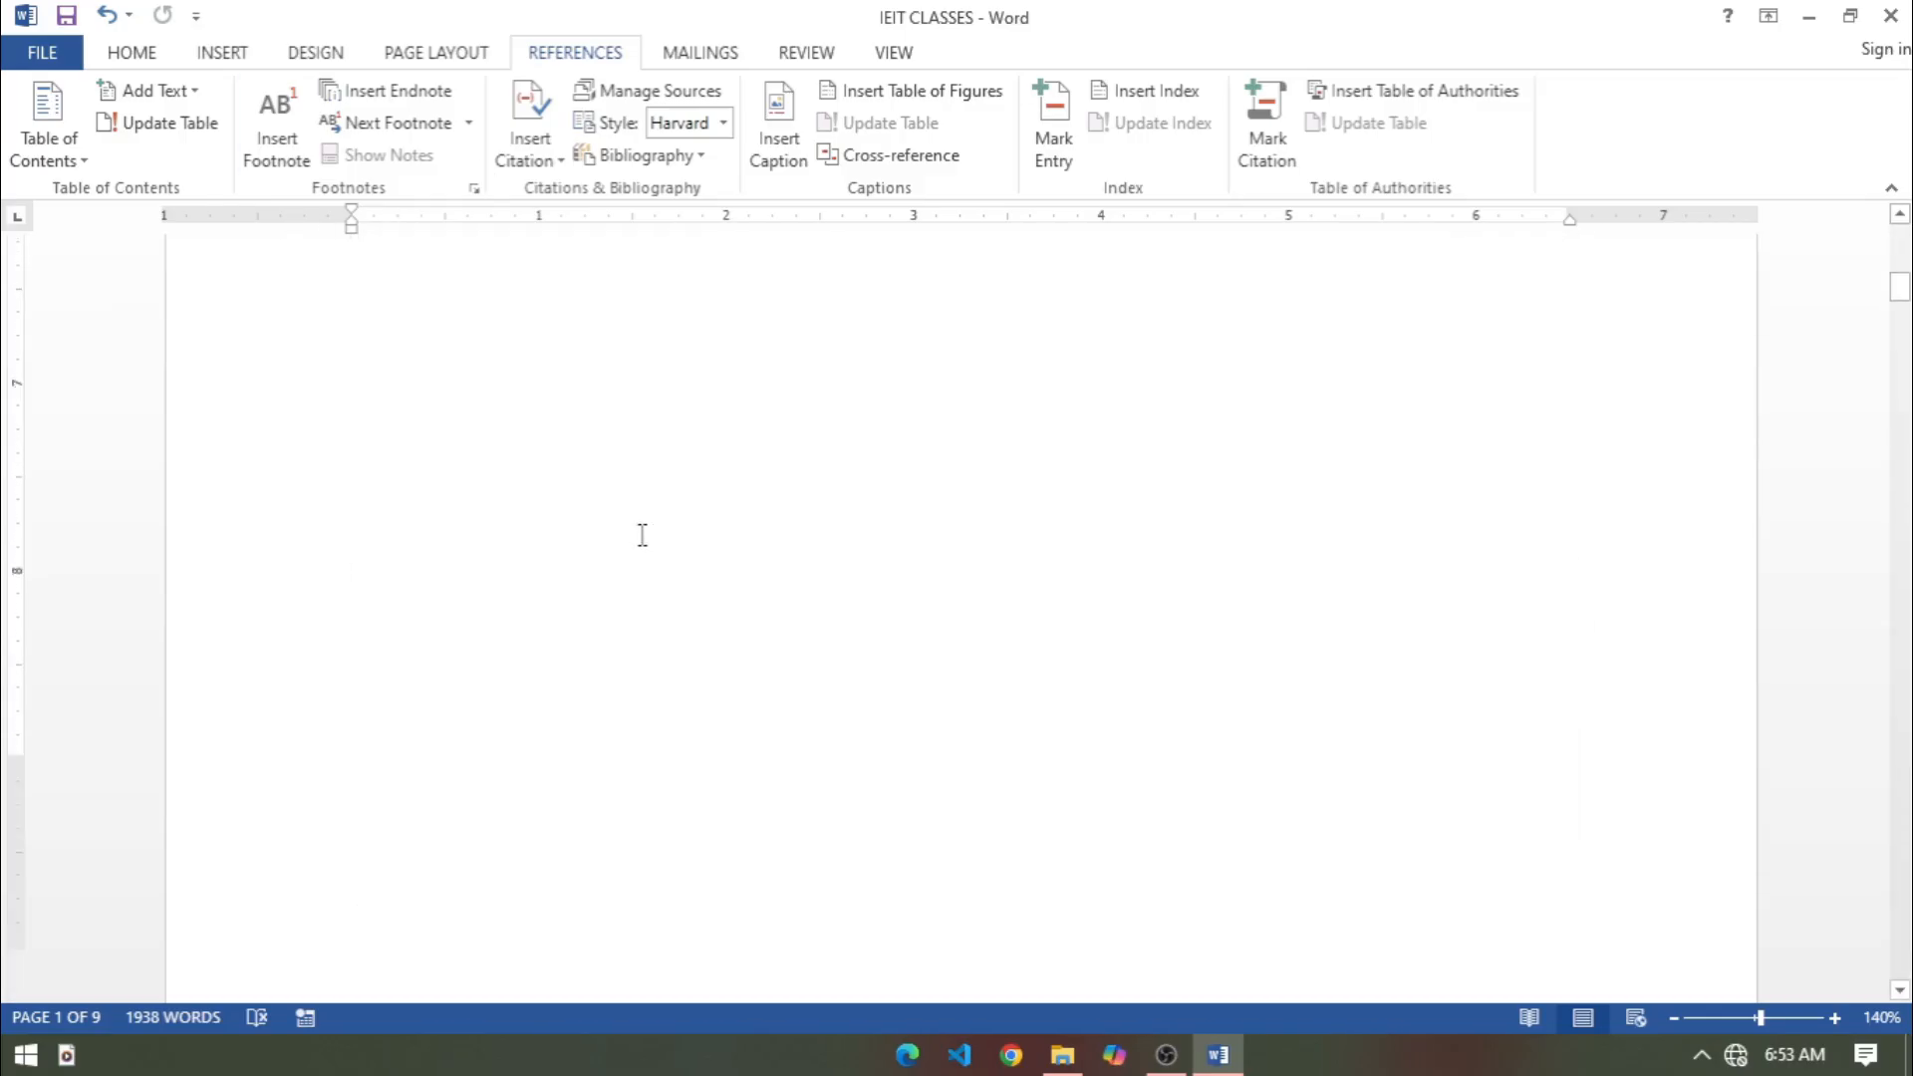
pyautogui.scroll(-6, 642, 538)
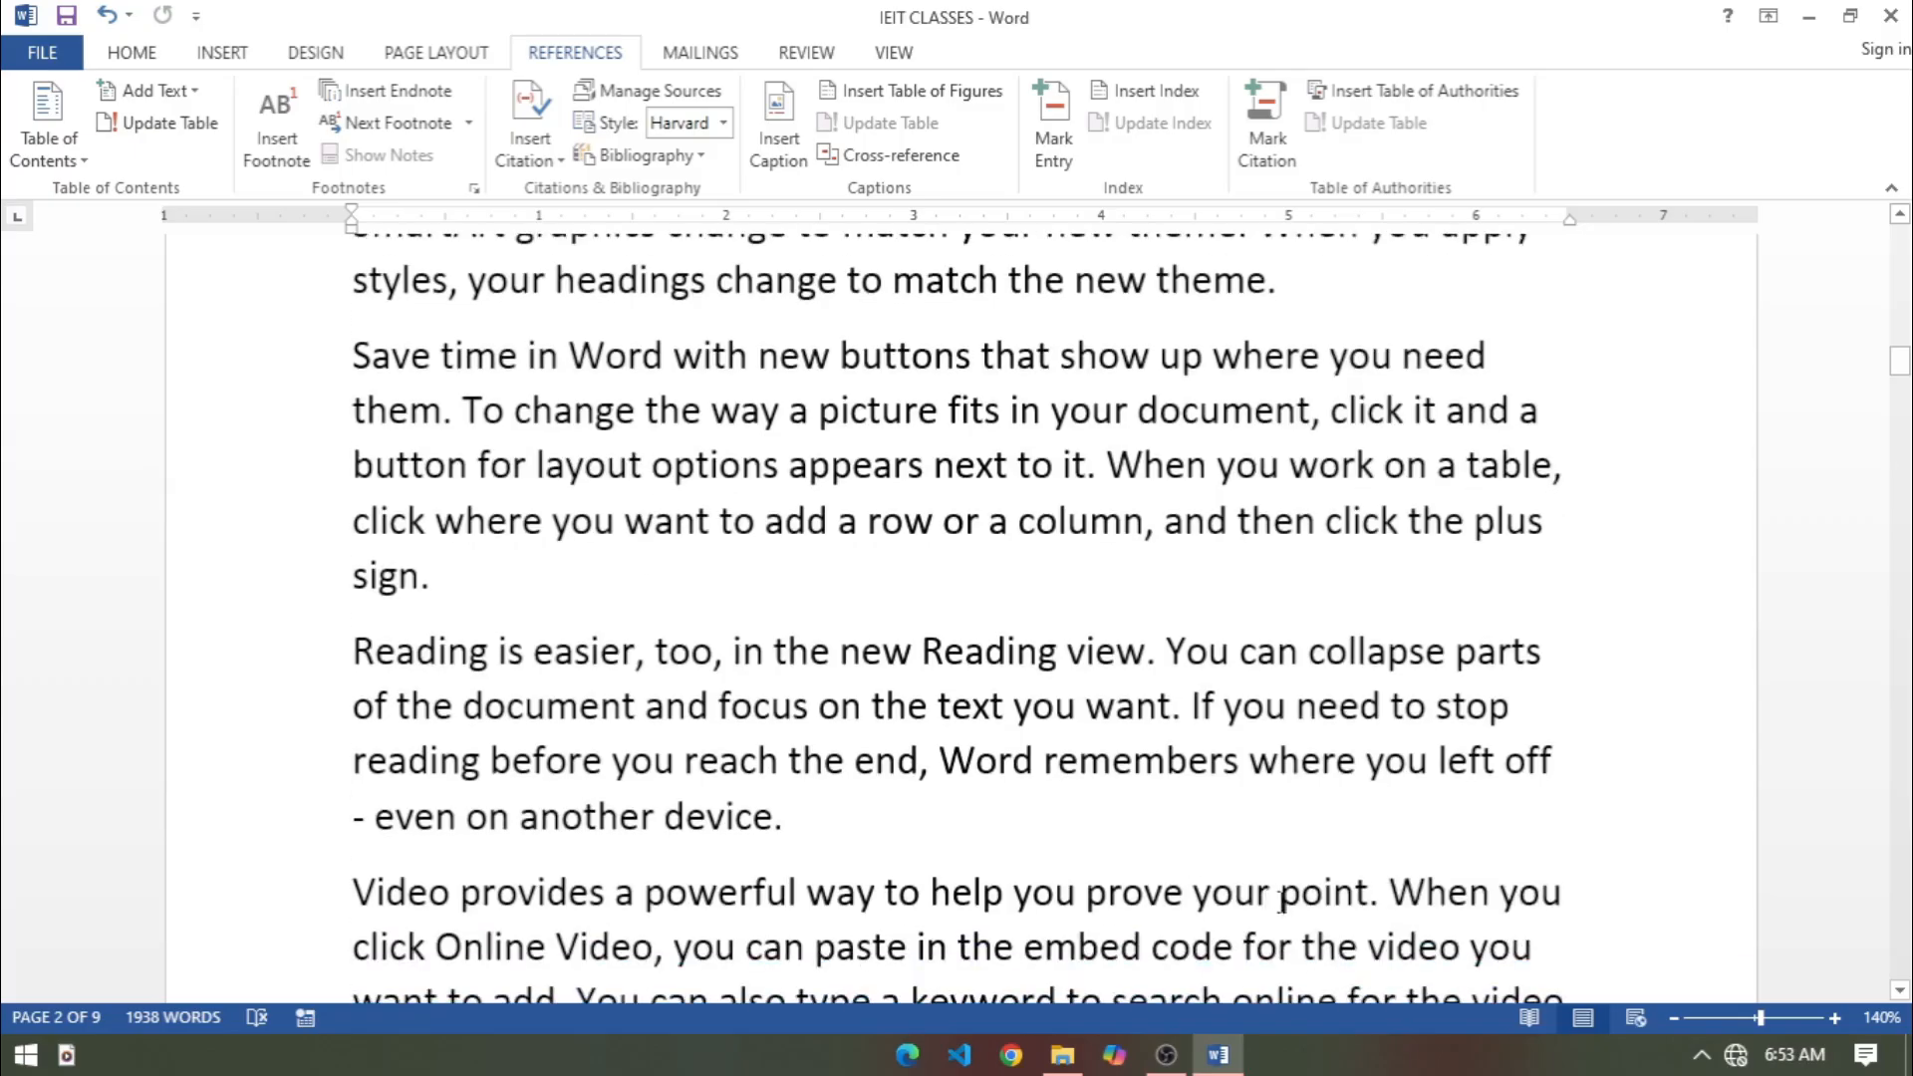
pyautogui.click(1675, 1018)
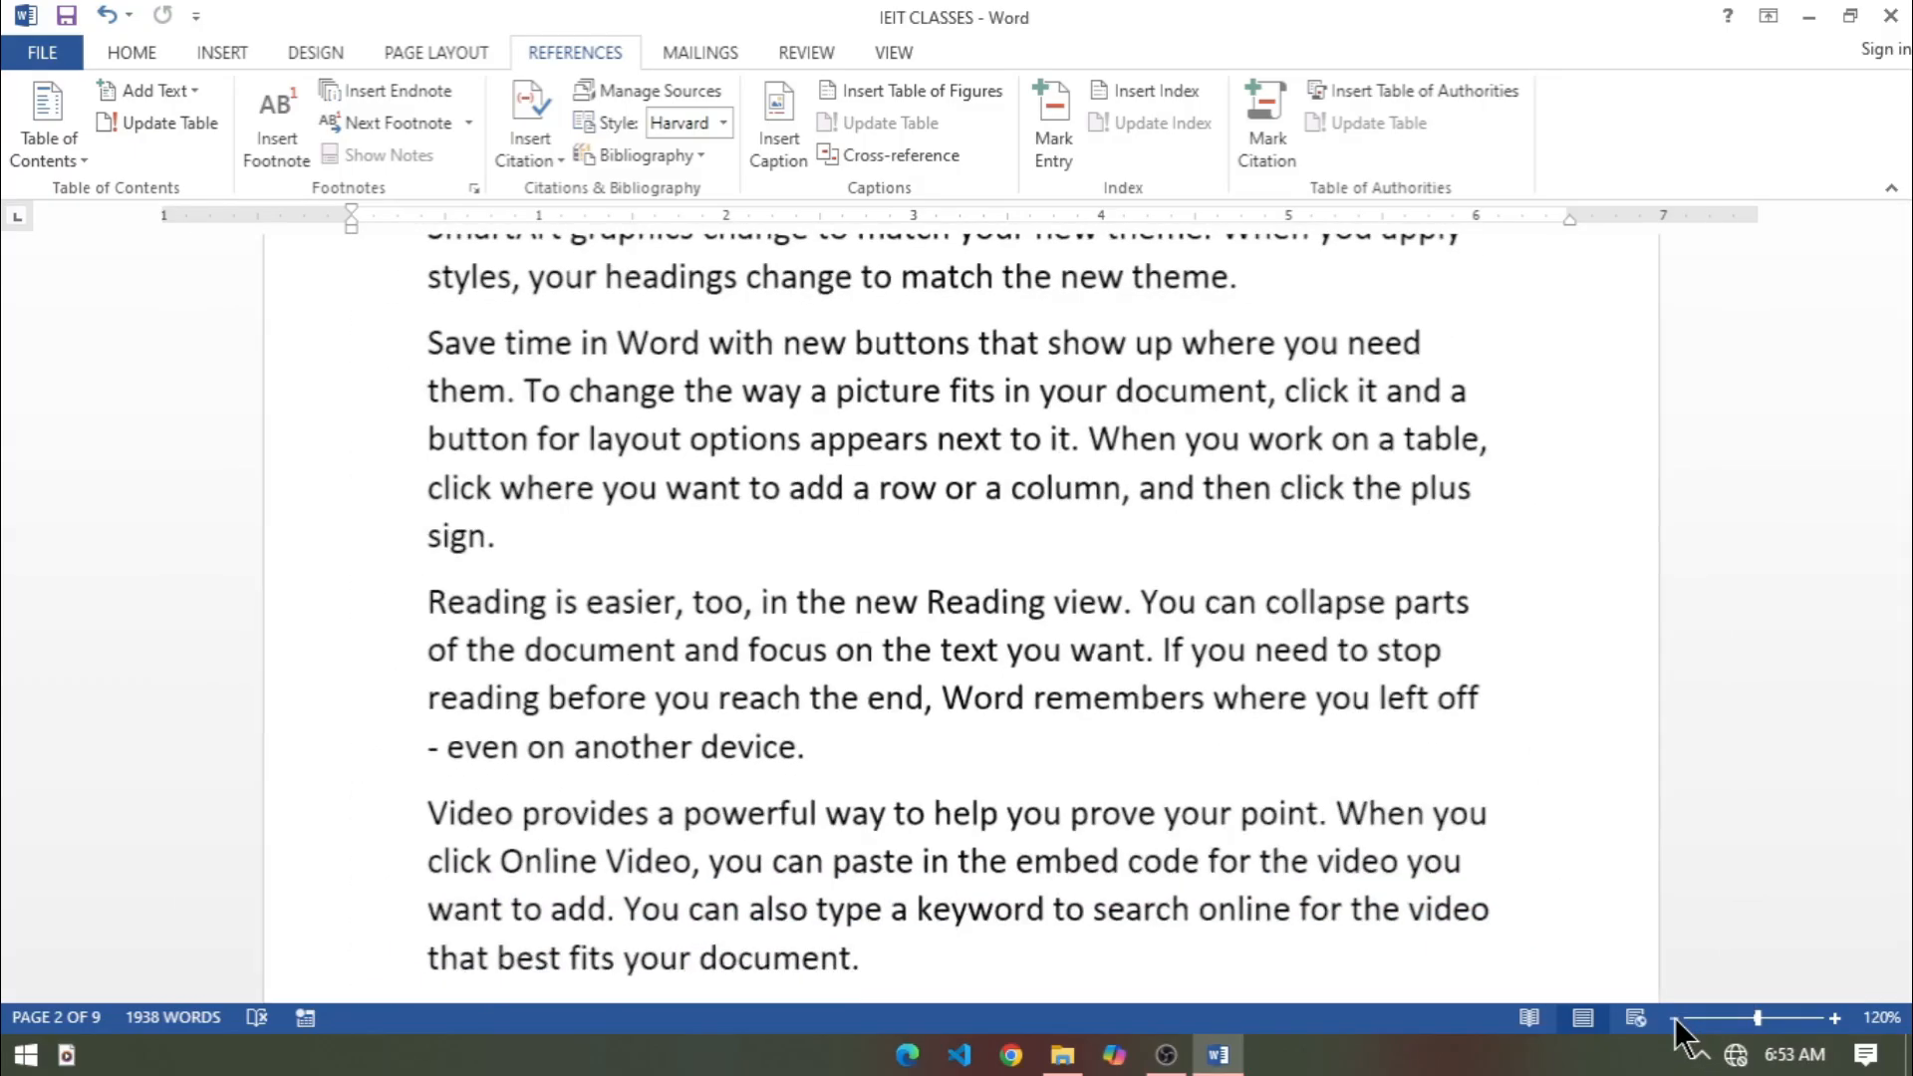
pyautogui.click(1675, 1018)
pyautogui.click(1675, 1018)
pyautogui.click(1675, 1018)
pyautogui.click(1675, 1019)
pyautogui.click(1675, 1018)
pyautogui.scroll(6, 1074, 715)
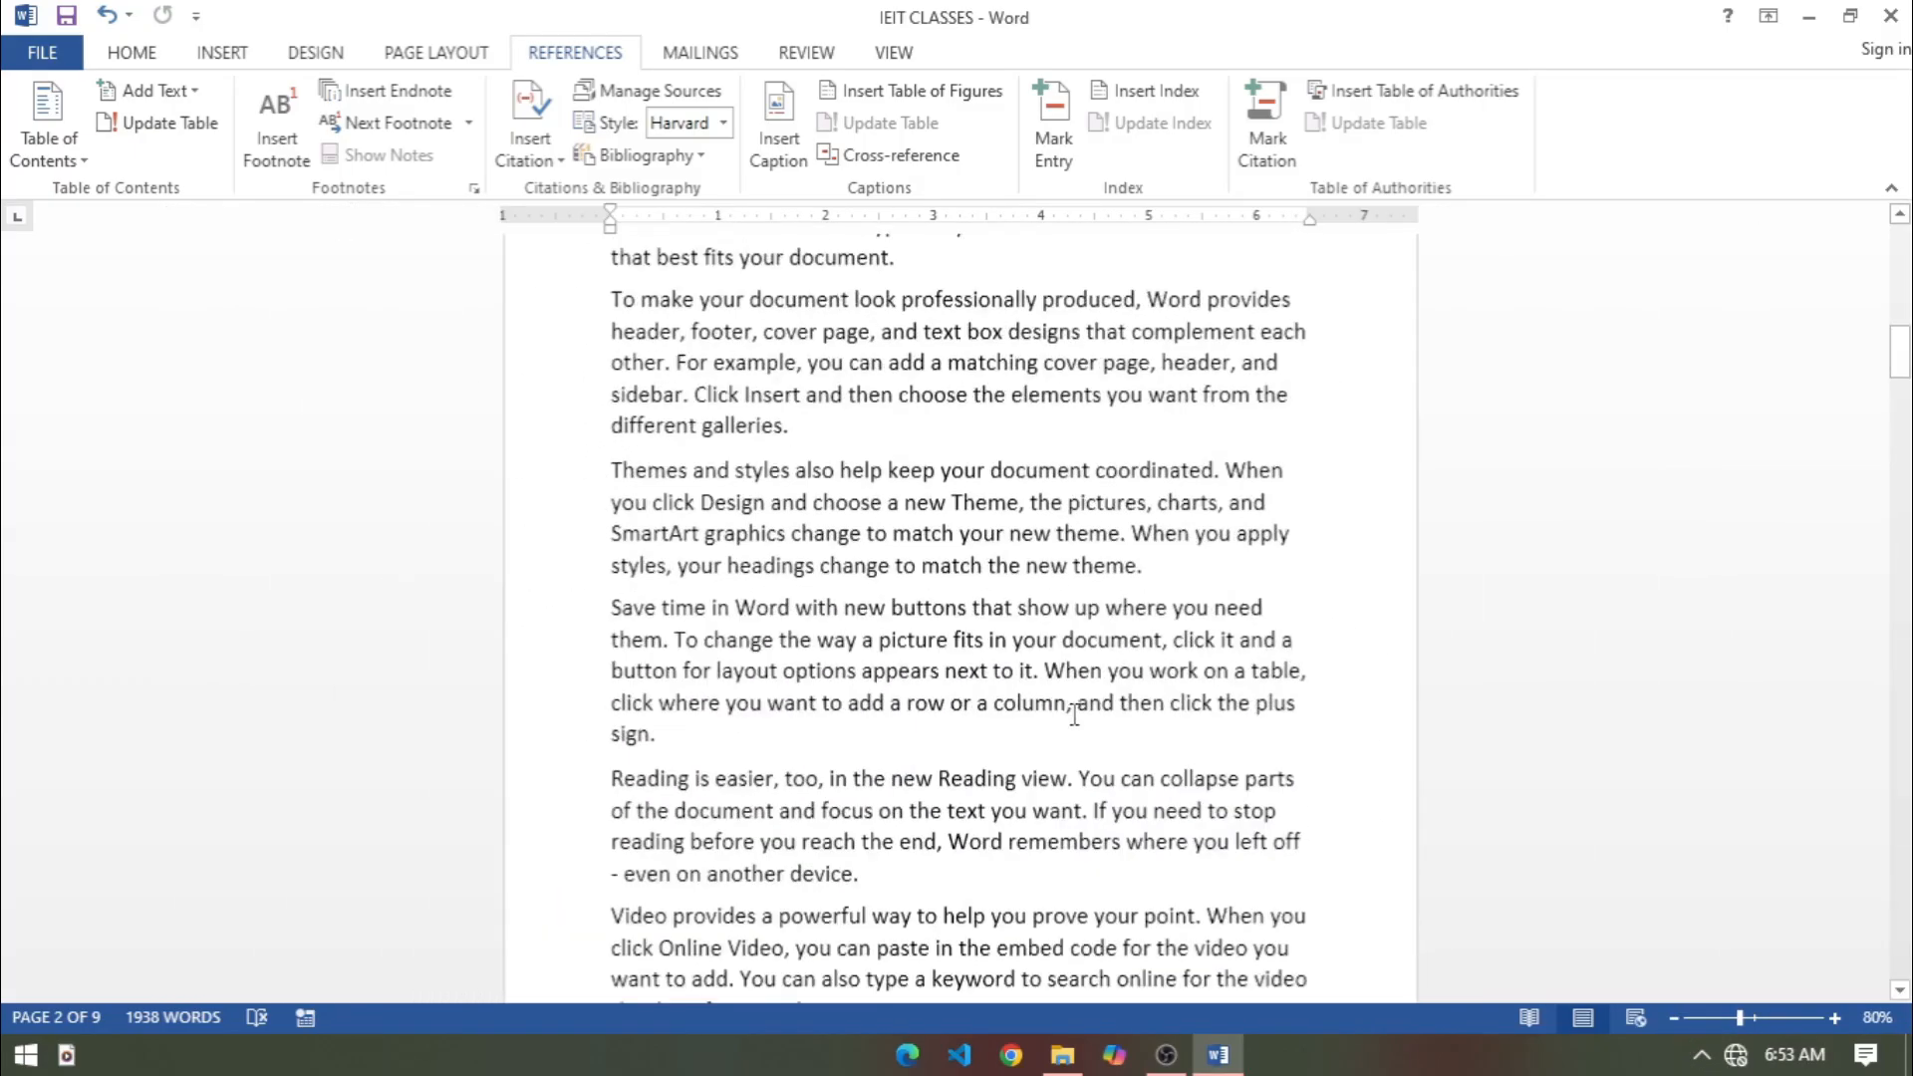
pyautogui.scroll(-1, 1074, 714)
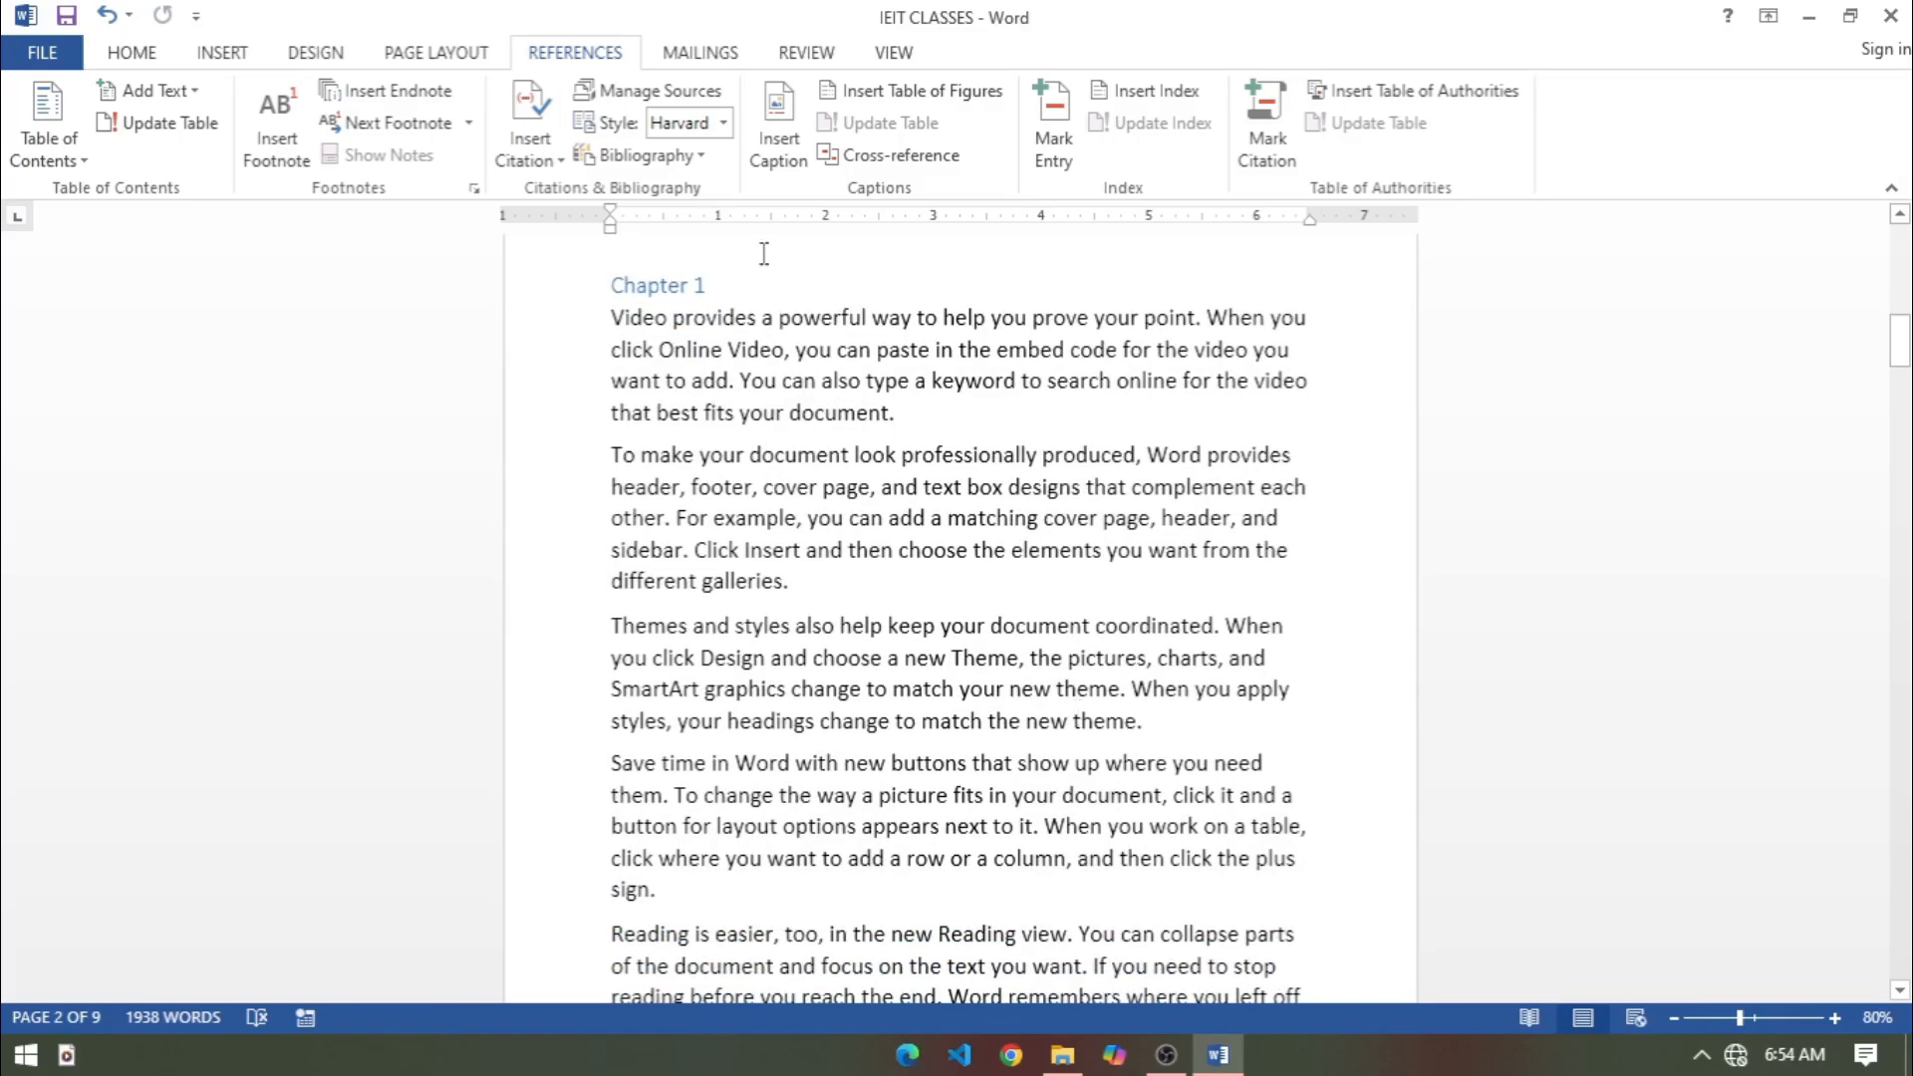
pyautogui.scroll(-1, 809, 436)
pyautogui.scroll(1, 845, 430)
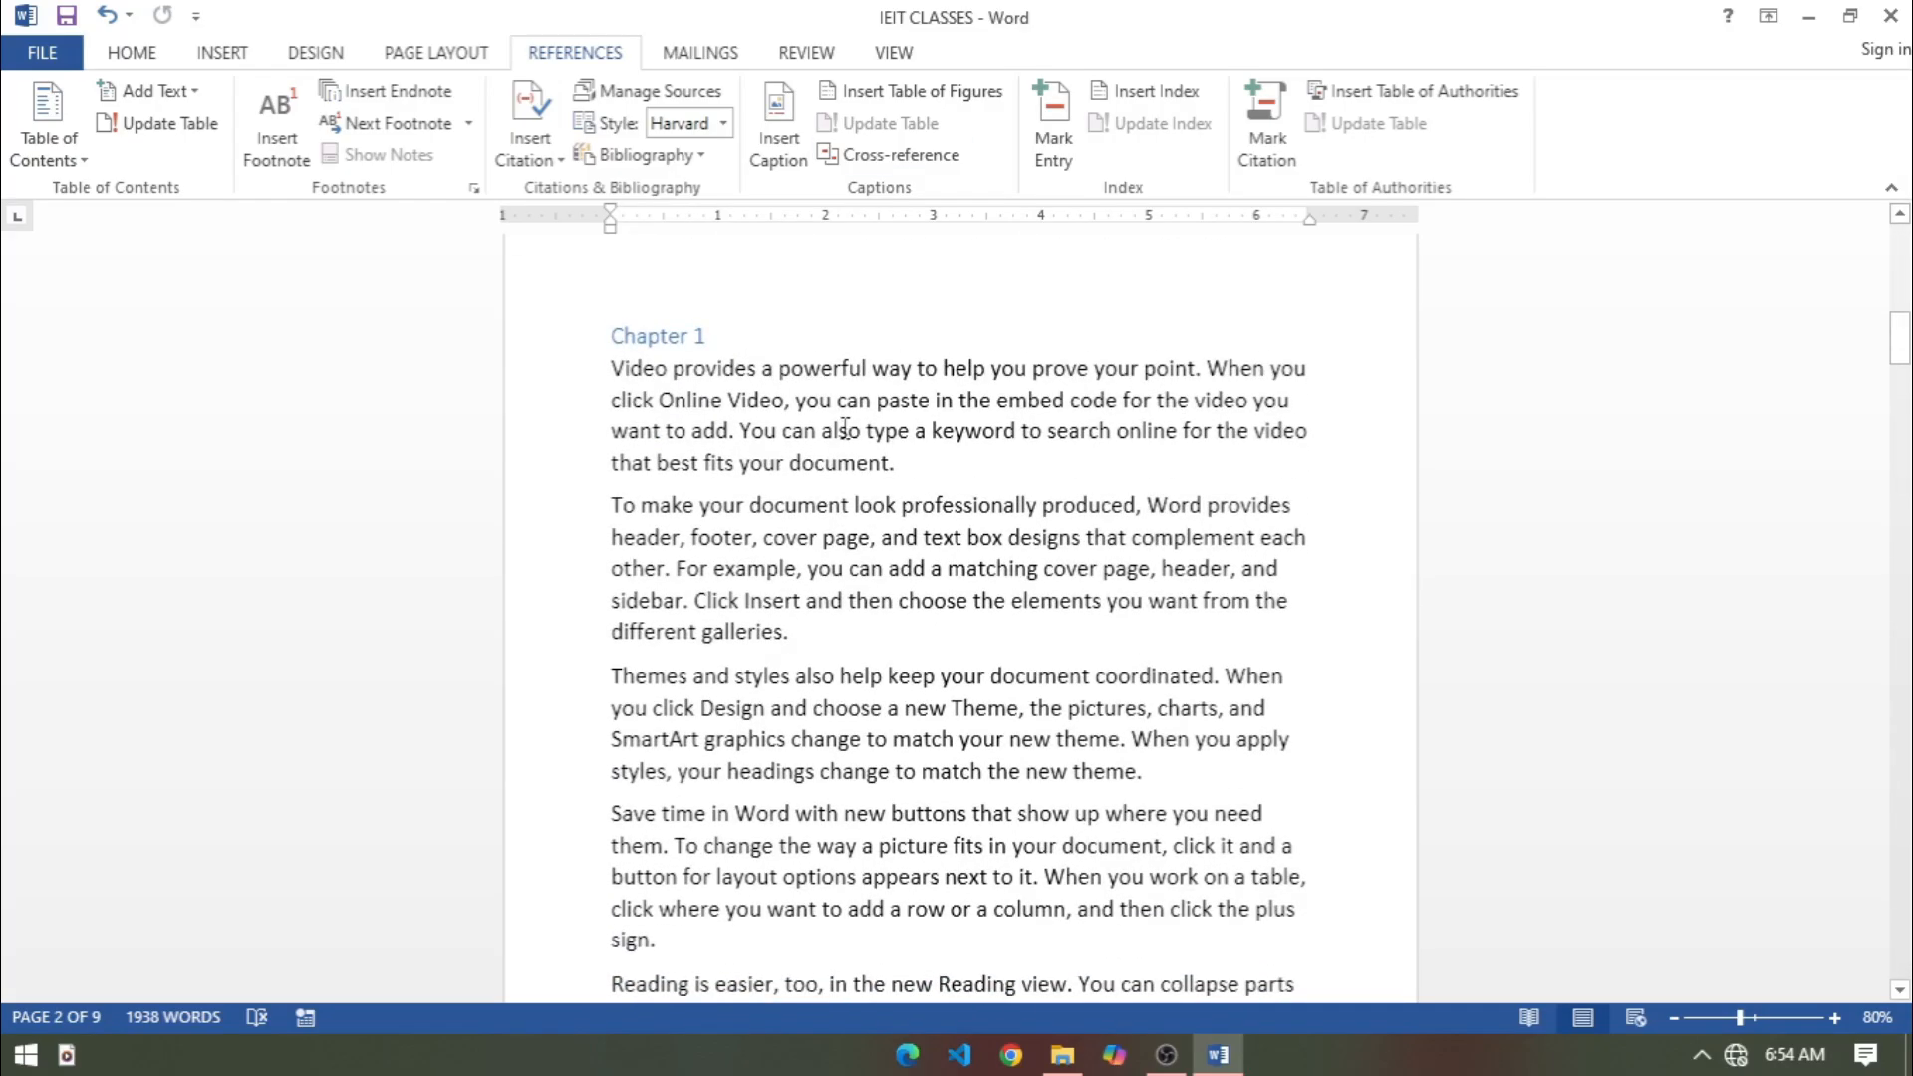
pyautogui.moveTo(784, 367); pyautogui.dragTo(873, 370)
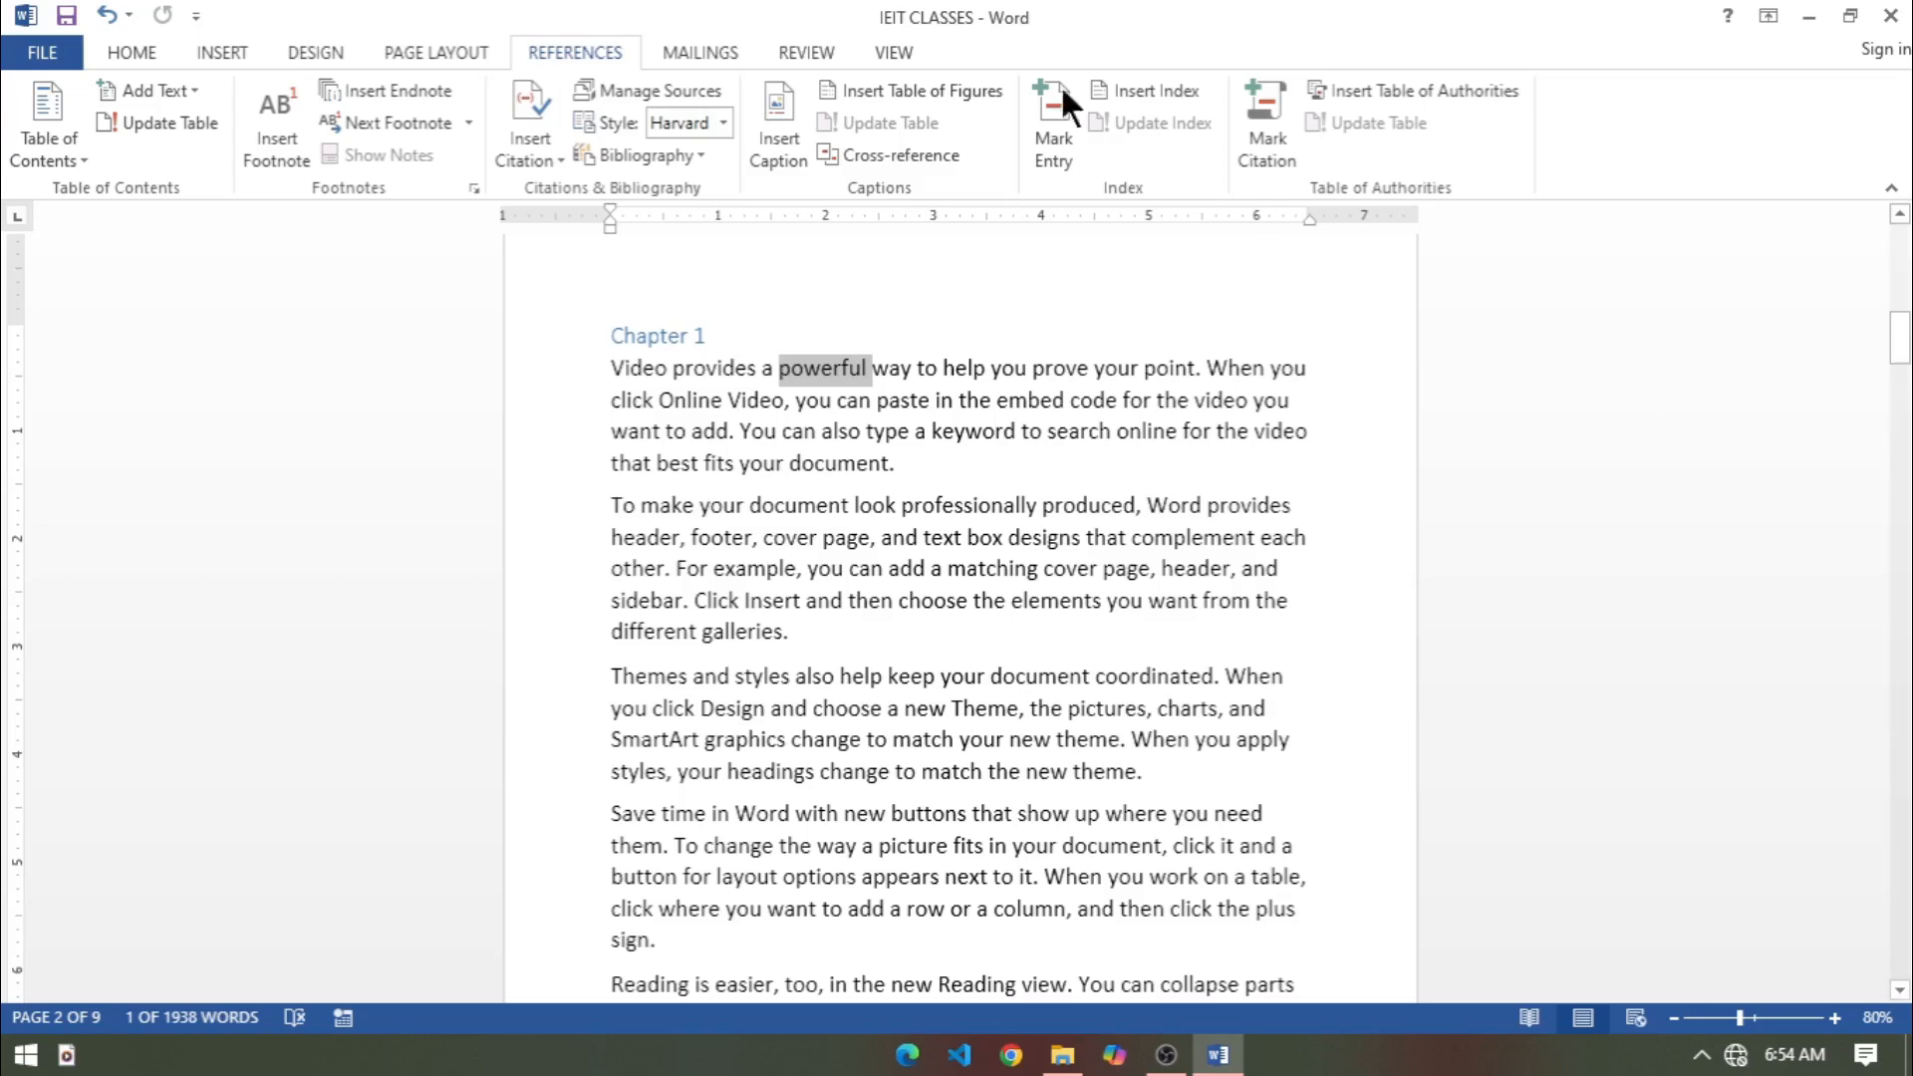
pyautogui.click(911, 463)
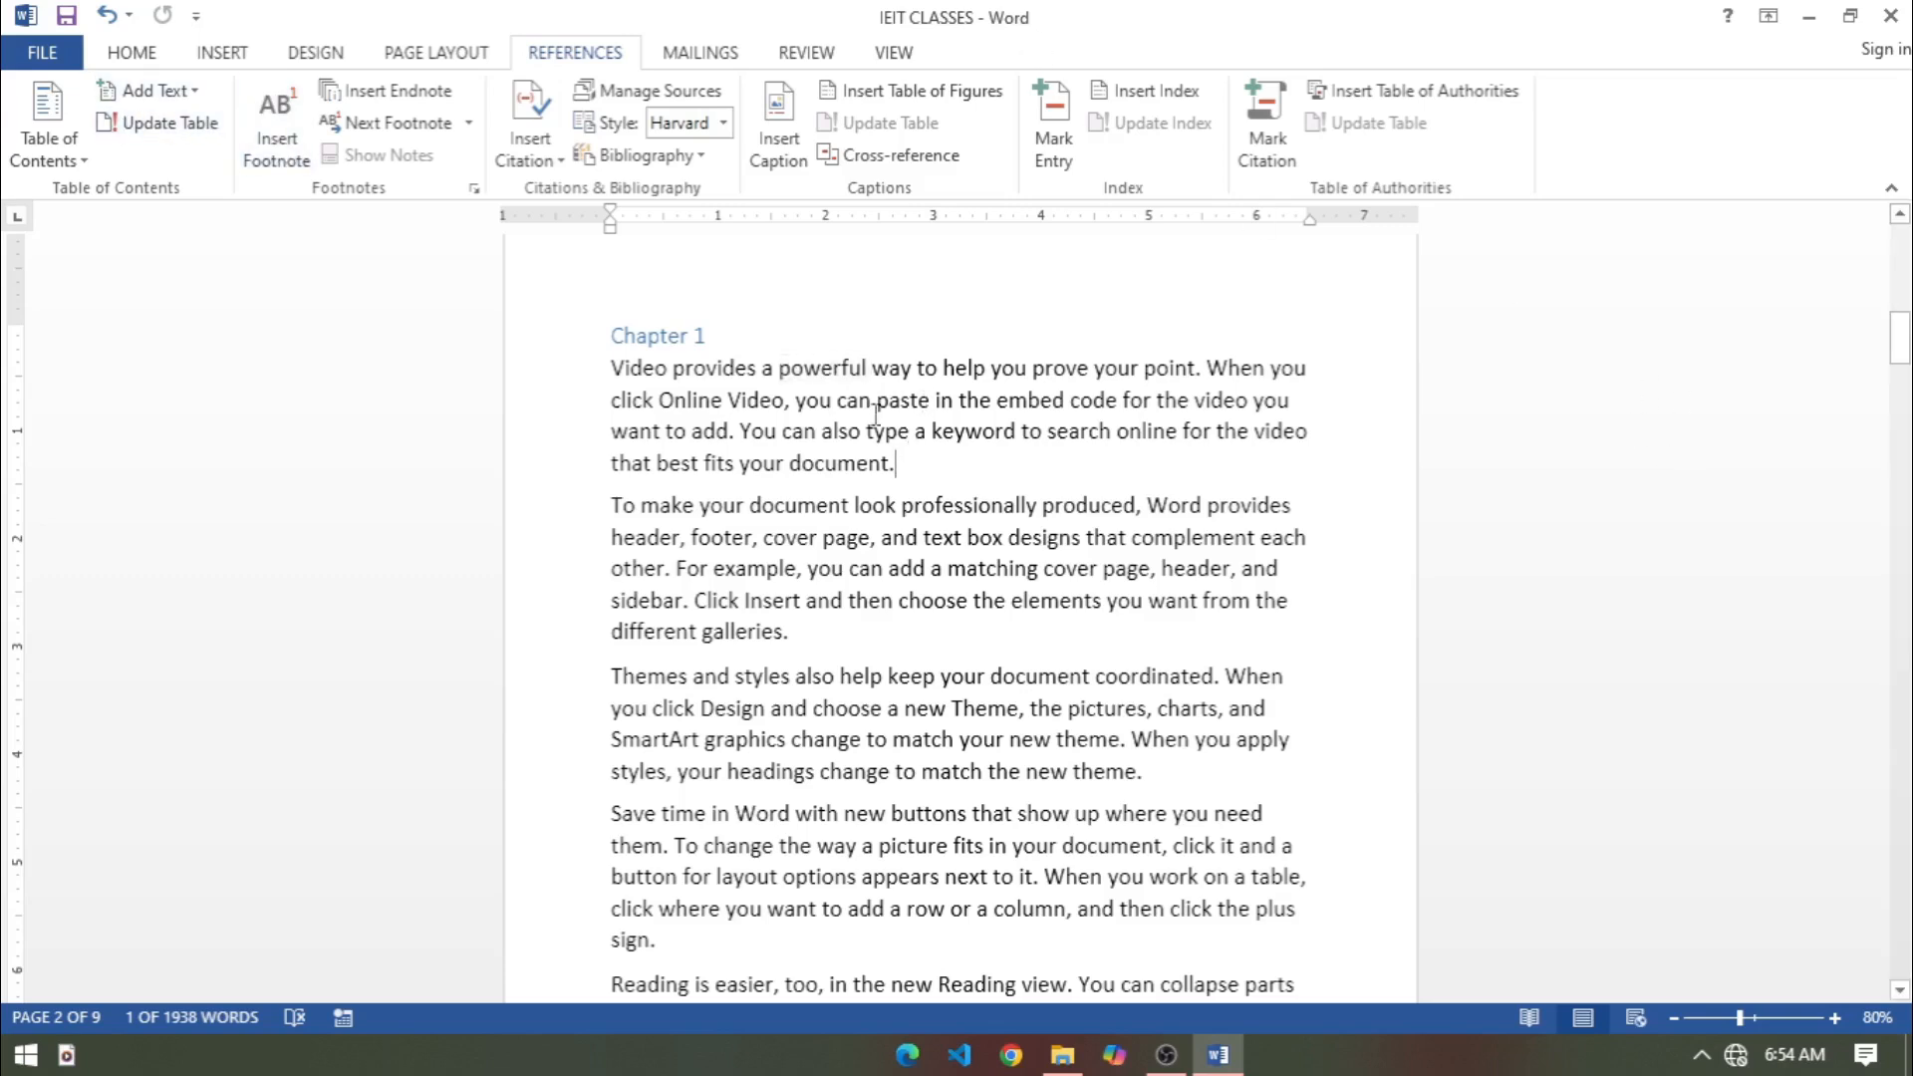
pyautogui.moveTo(782, 371); pyautogui.dragTo(870, 359)
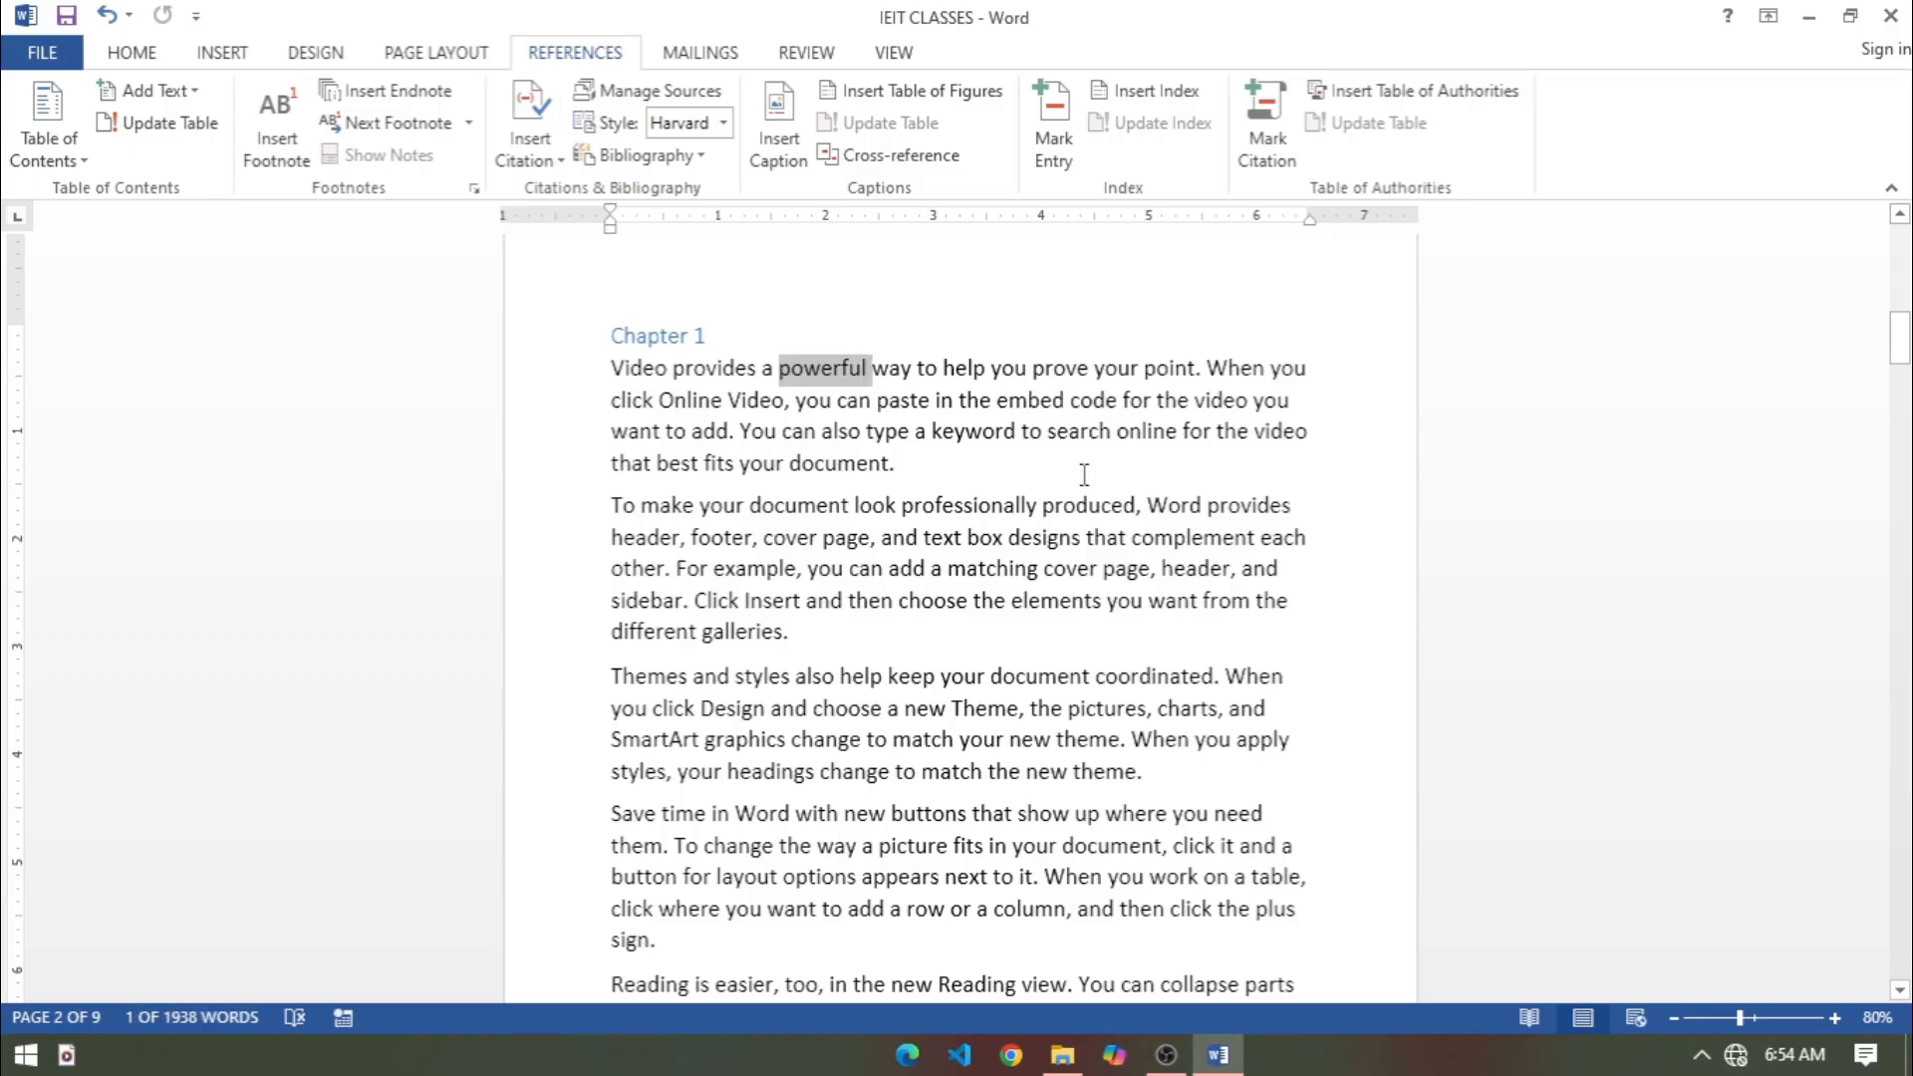
pyautogui.click(271, 104)
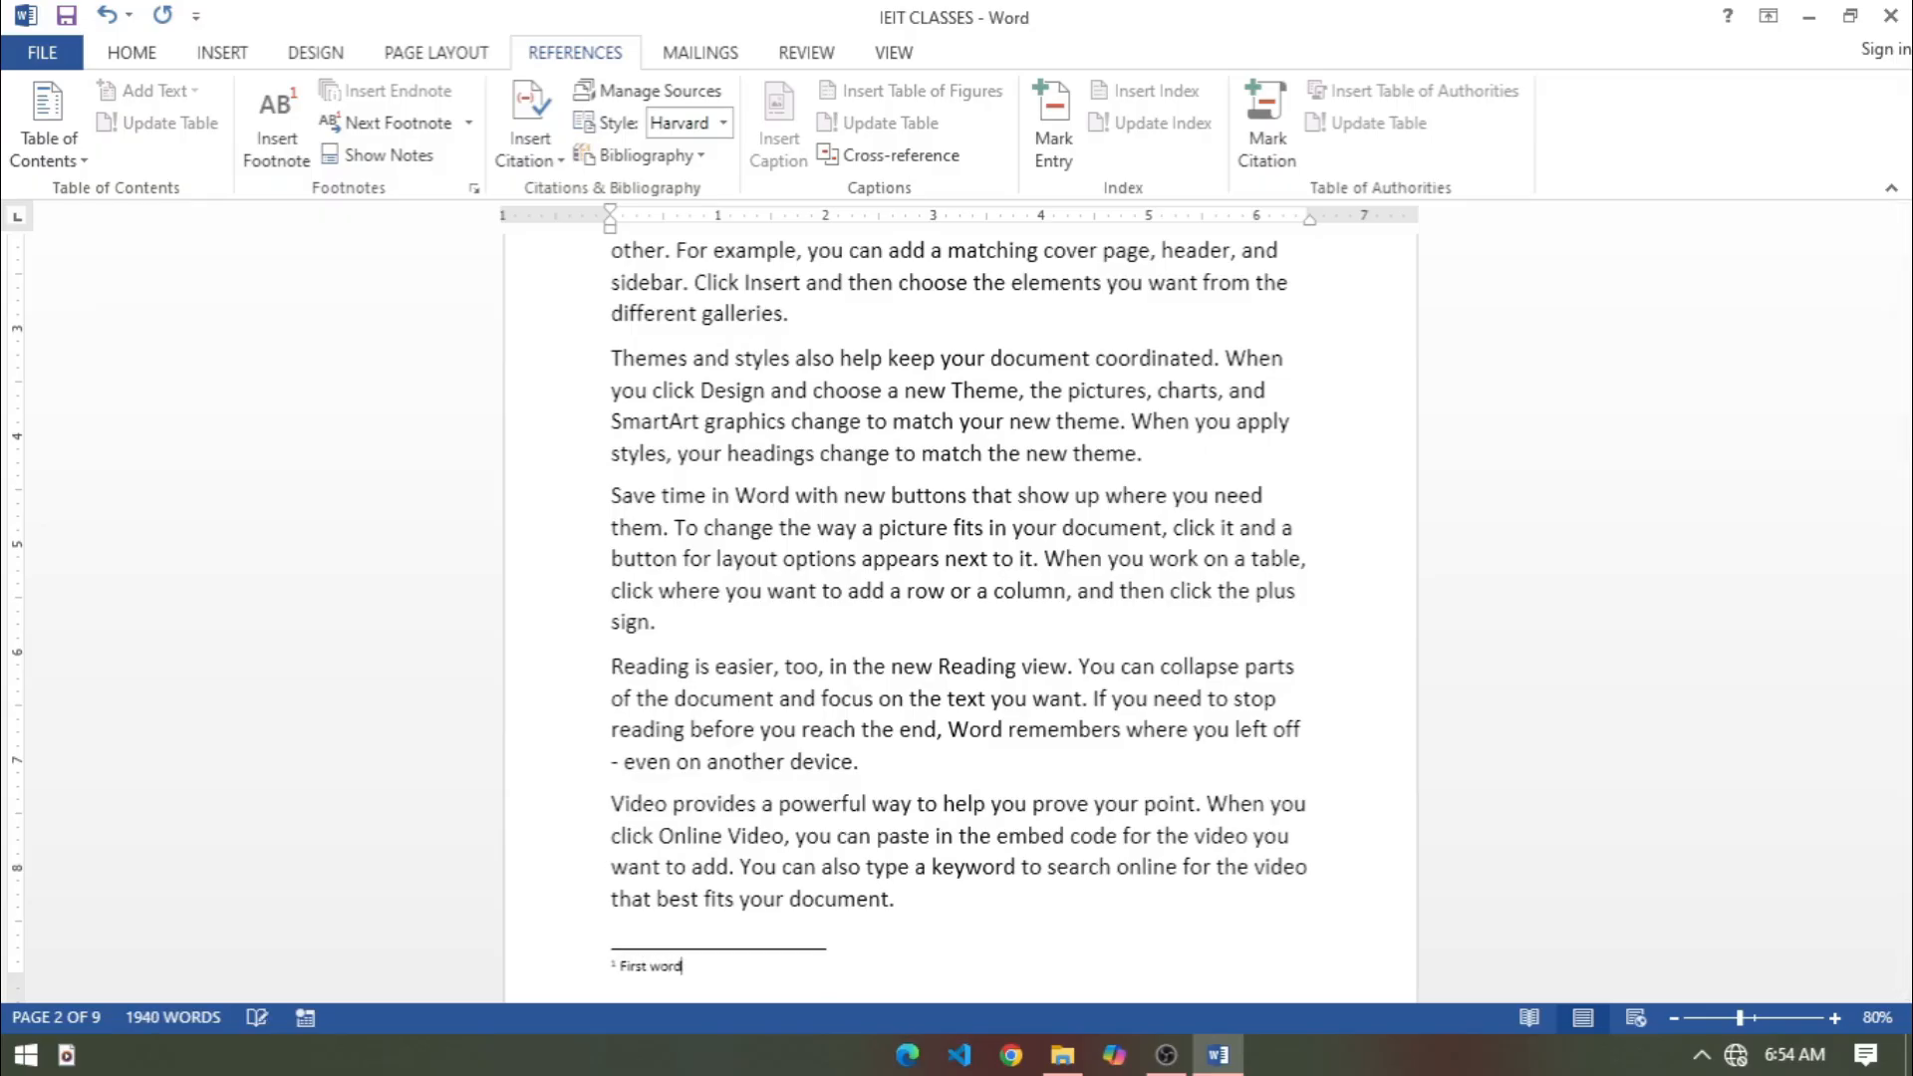
# Examine the footnote marker in Chapter 1's first paragraph and its note at the foot of page 2 at 170% zoom.
pyautogui.scroll(4, 708, 823)
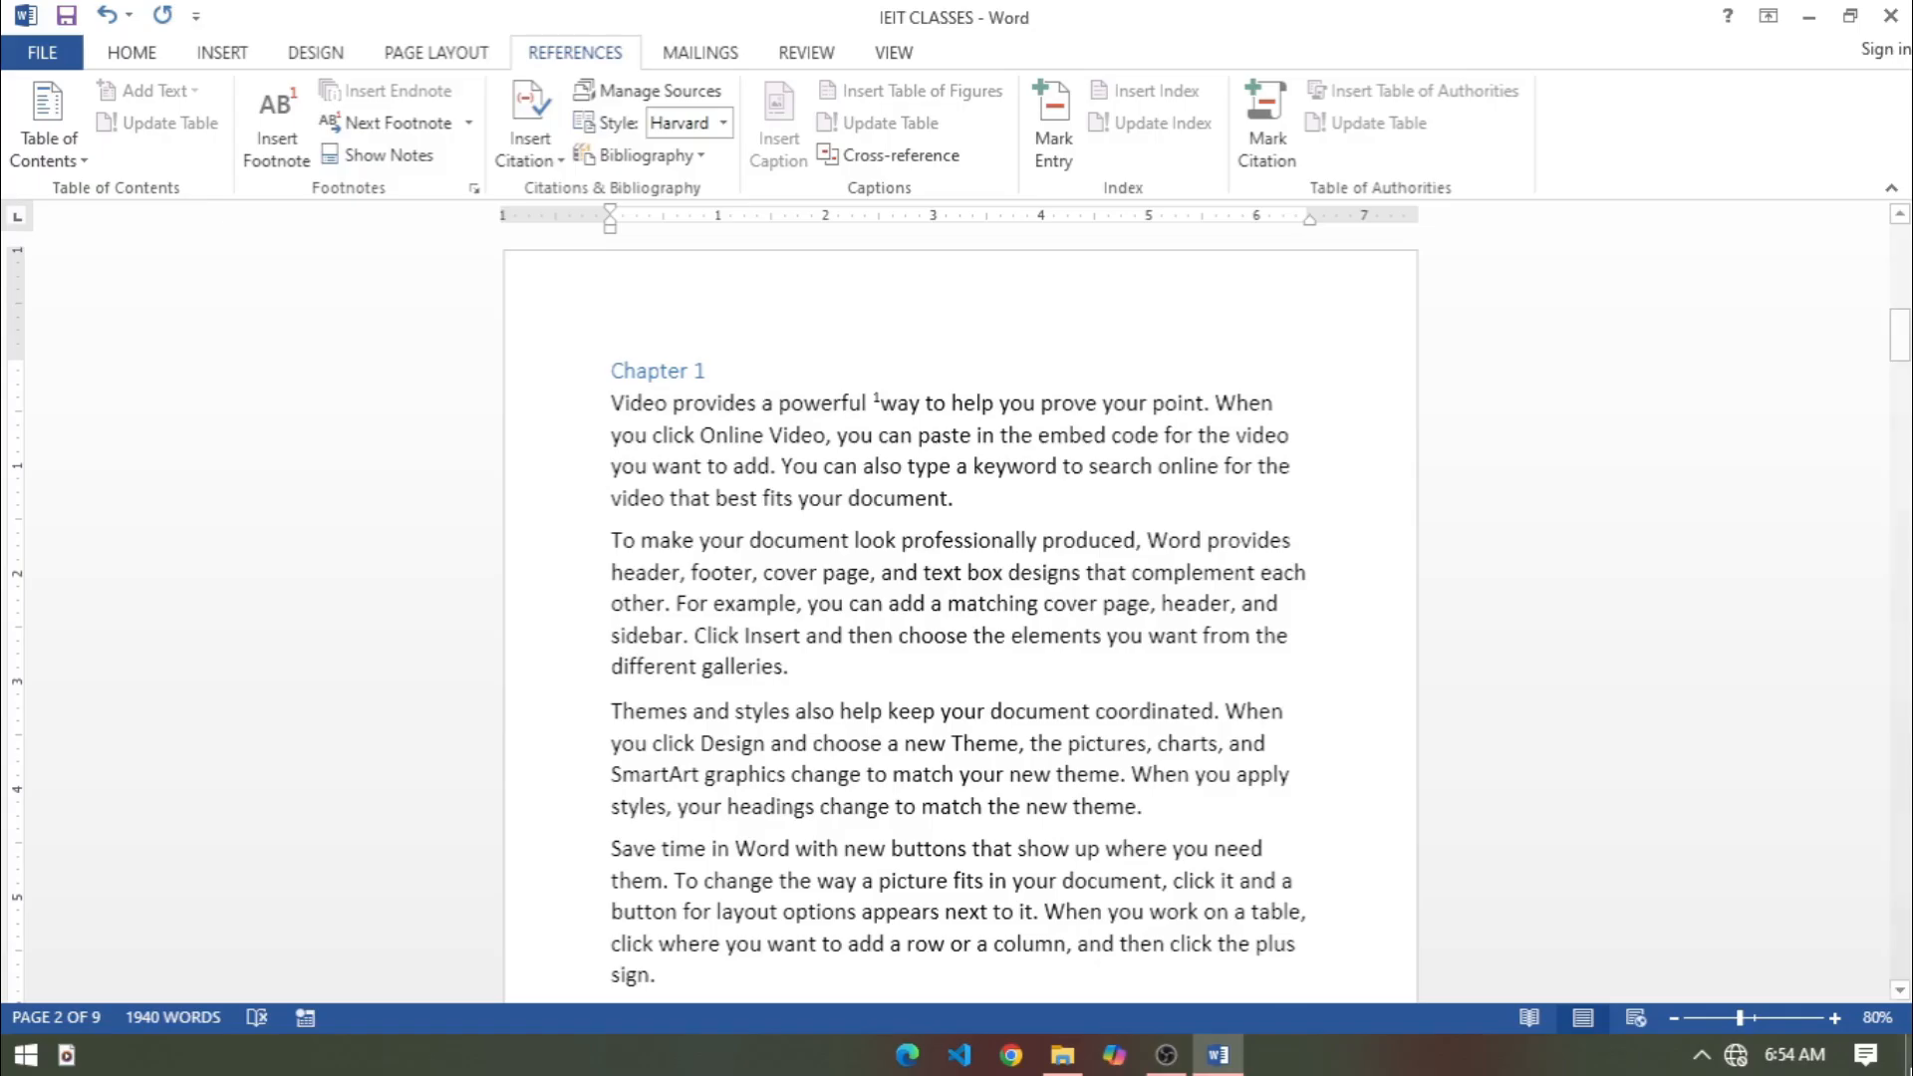
pyautogui.click(1834, 1017)
pyautogui.click(1834, 1017)
pyautogui.click(1835, 1017)
pyautogui.click(1835, 1017)
pyautogui.click(1834, 1017)
pyautogui.click(1835, 1018)
pyautogui.click(1835, 1018)
pyautogui.click(1834, 1017)
pyautogui.click(1834, 1017)
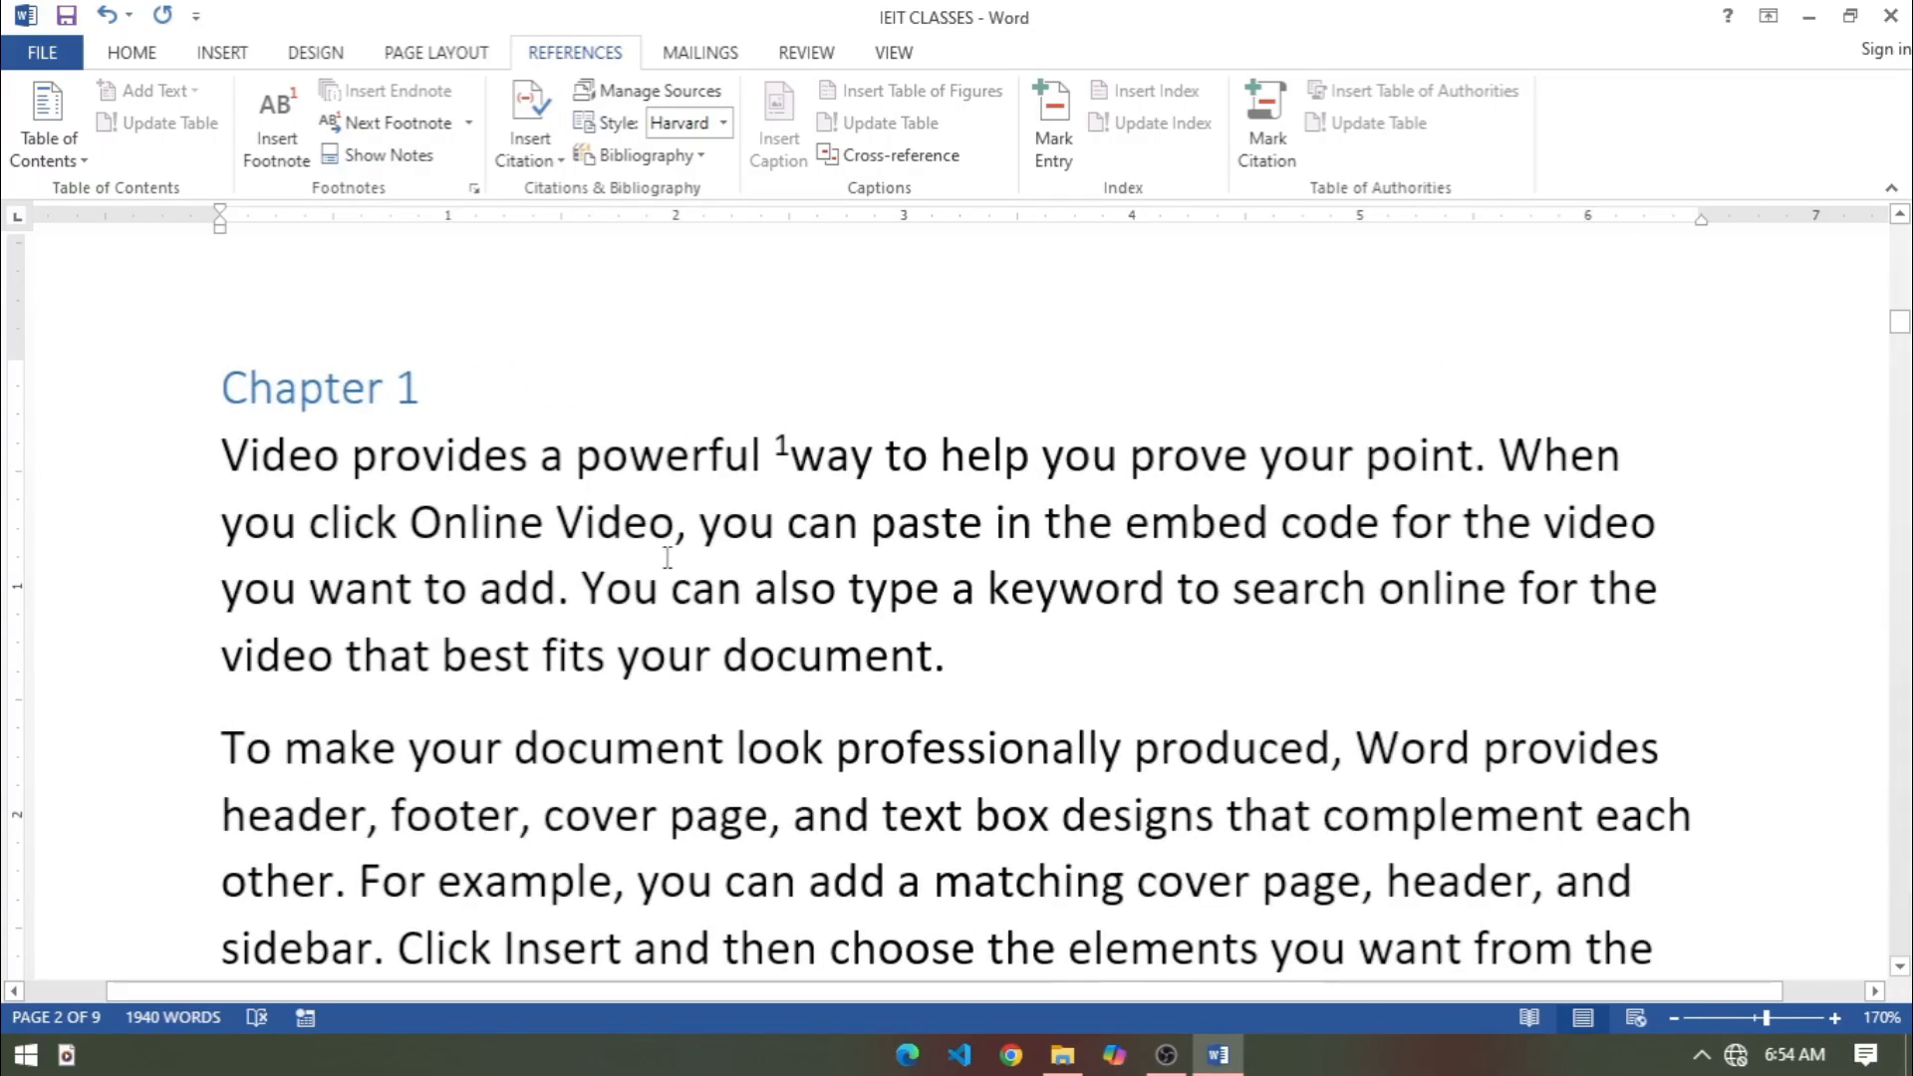
pyautogui.scroll(-10, 714, 575)
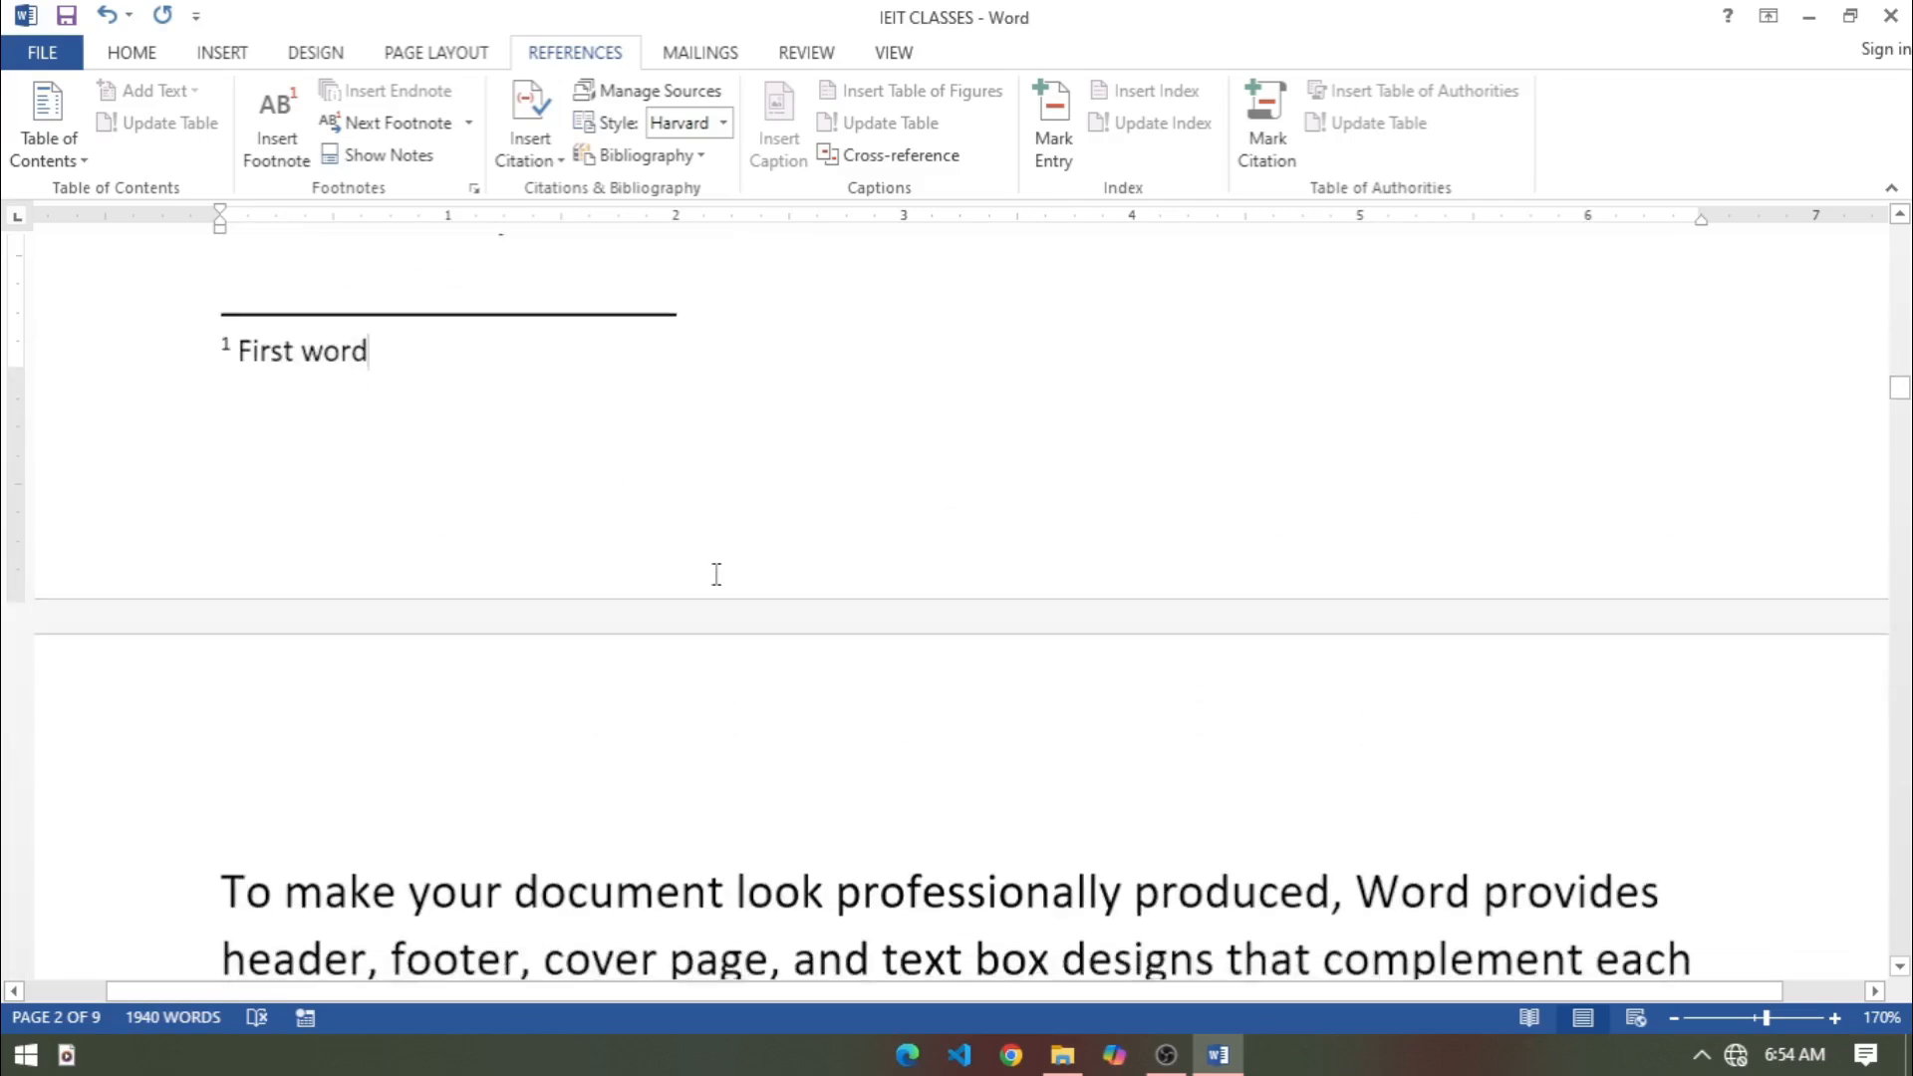
pyautogui.scroll(1, 713, 575)
pyautogui.scroll(7, 713, 575)
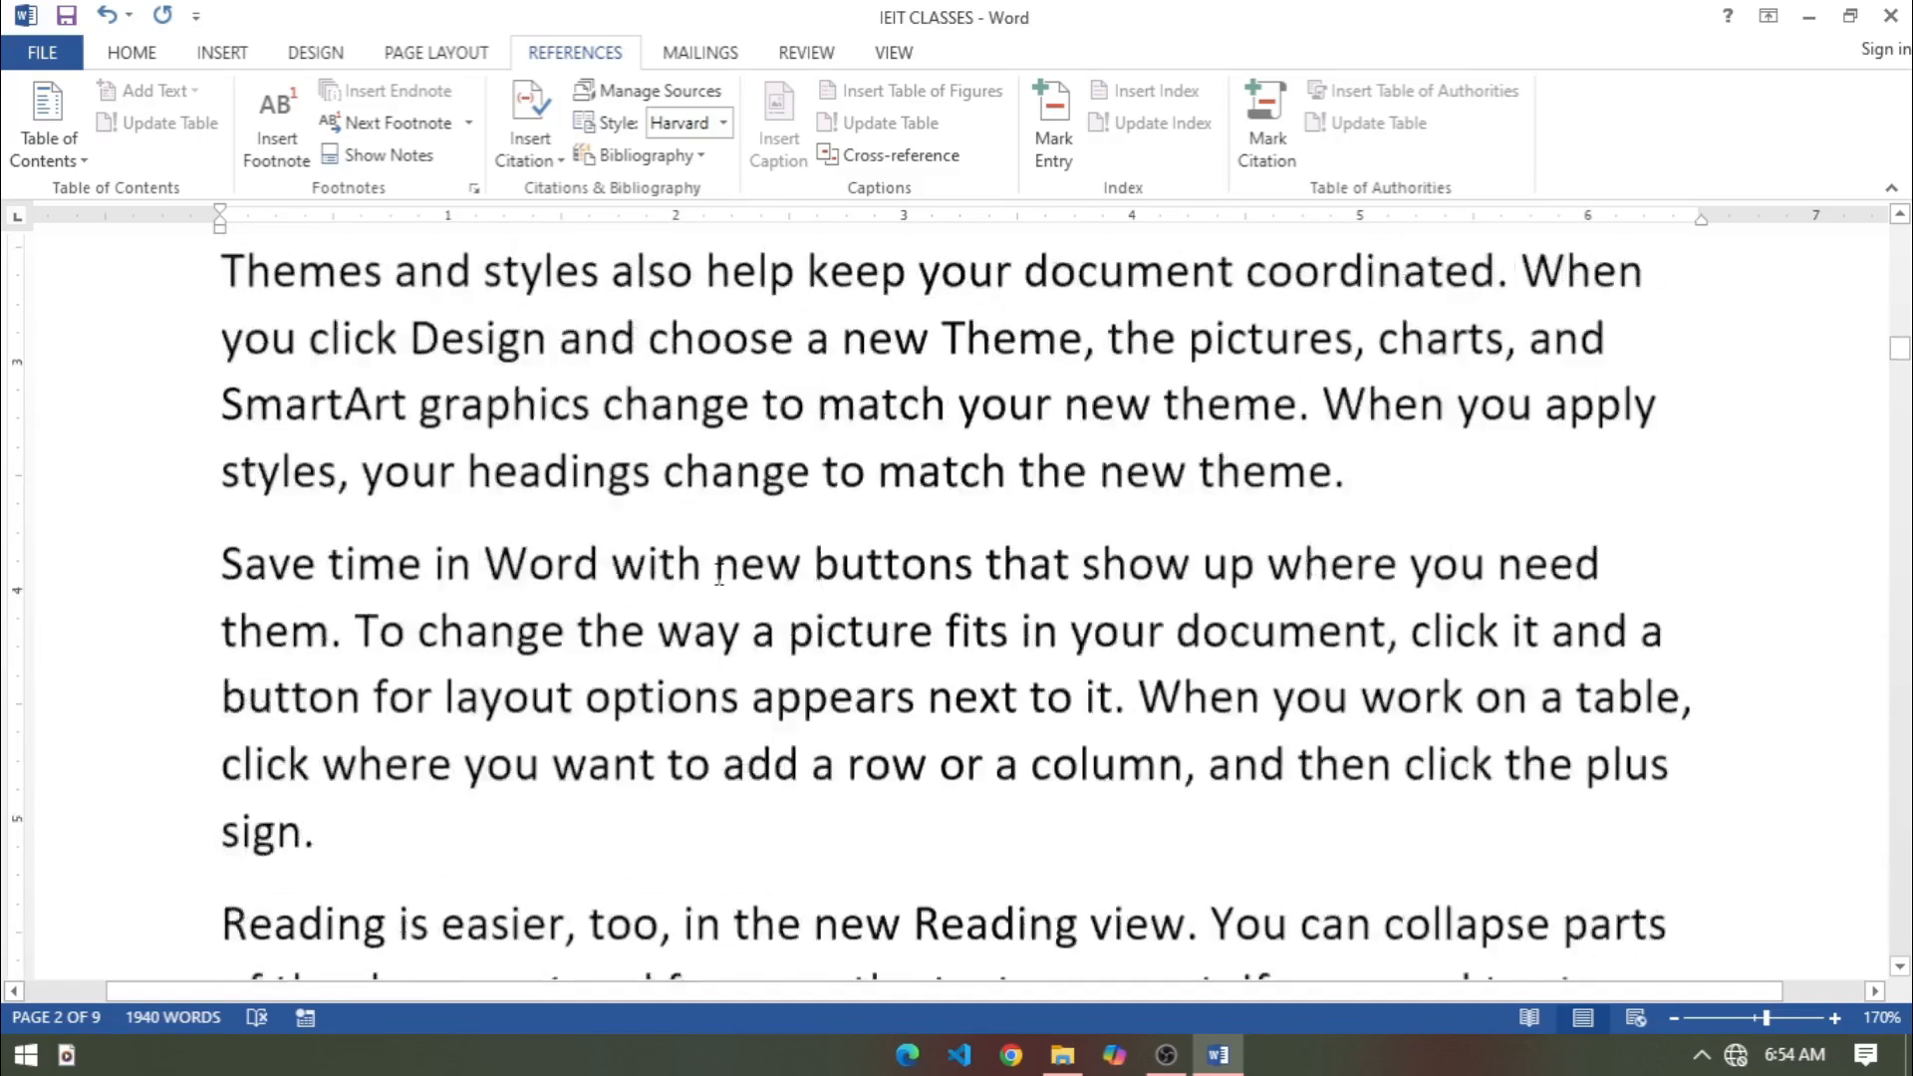
pyautogui.scroll(2, 719, 575)
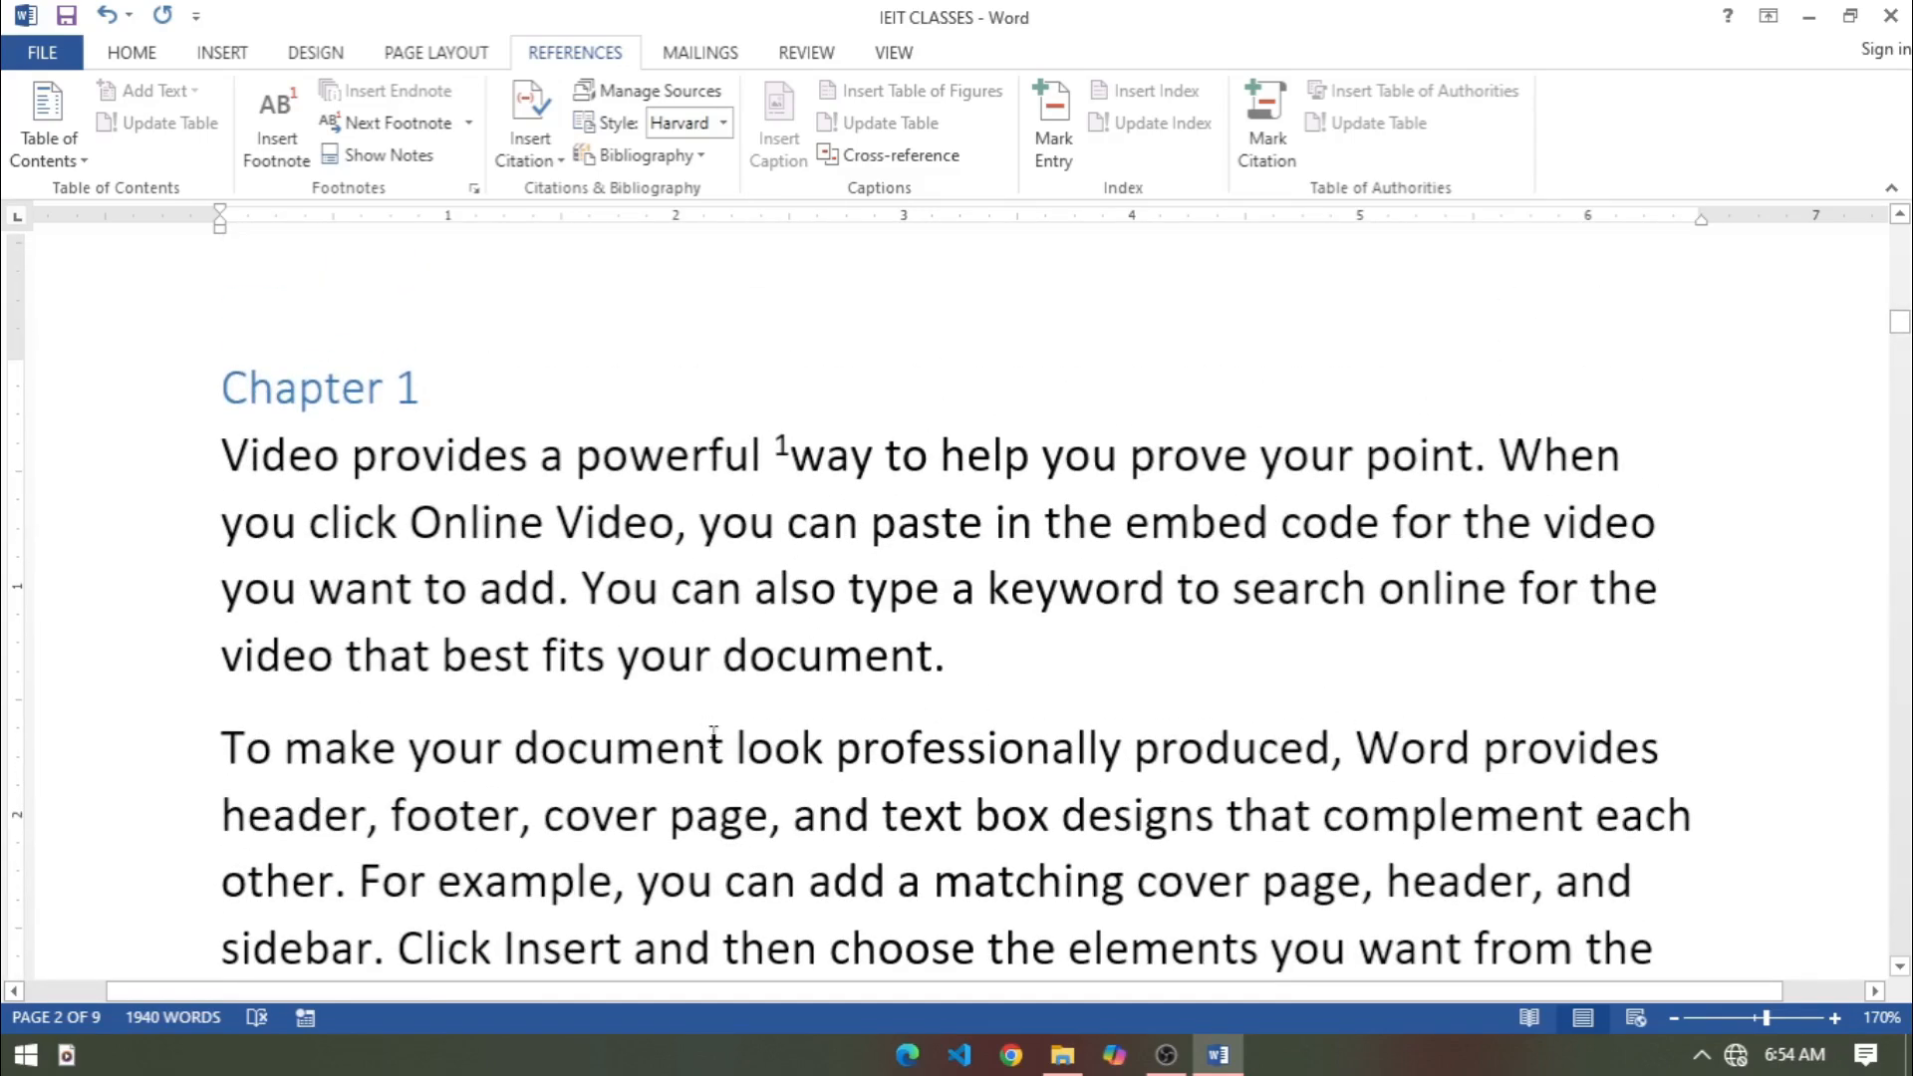
# Insert a footnote reading "Second note" for the words "a keyword" in the first paragraph of Chapter 1.
pyautogui.moveTo(952, 590); pyautogui.dragTo(1174, 590)
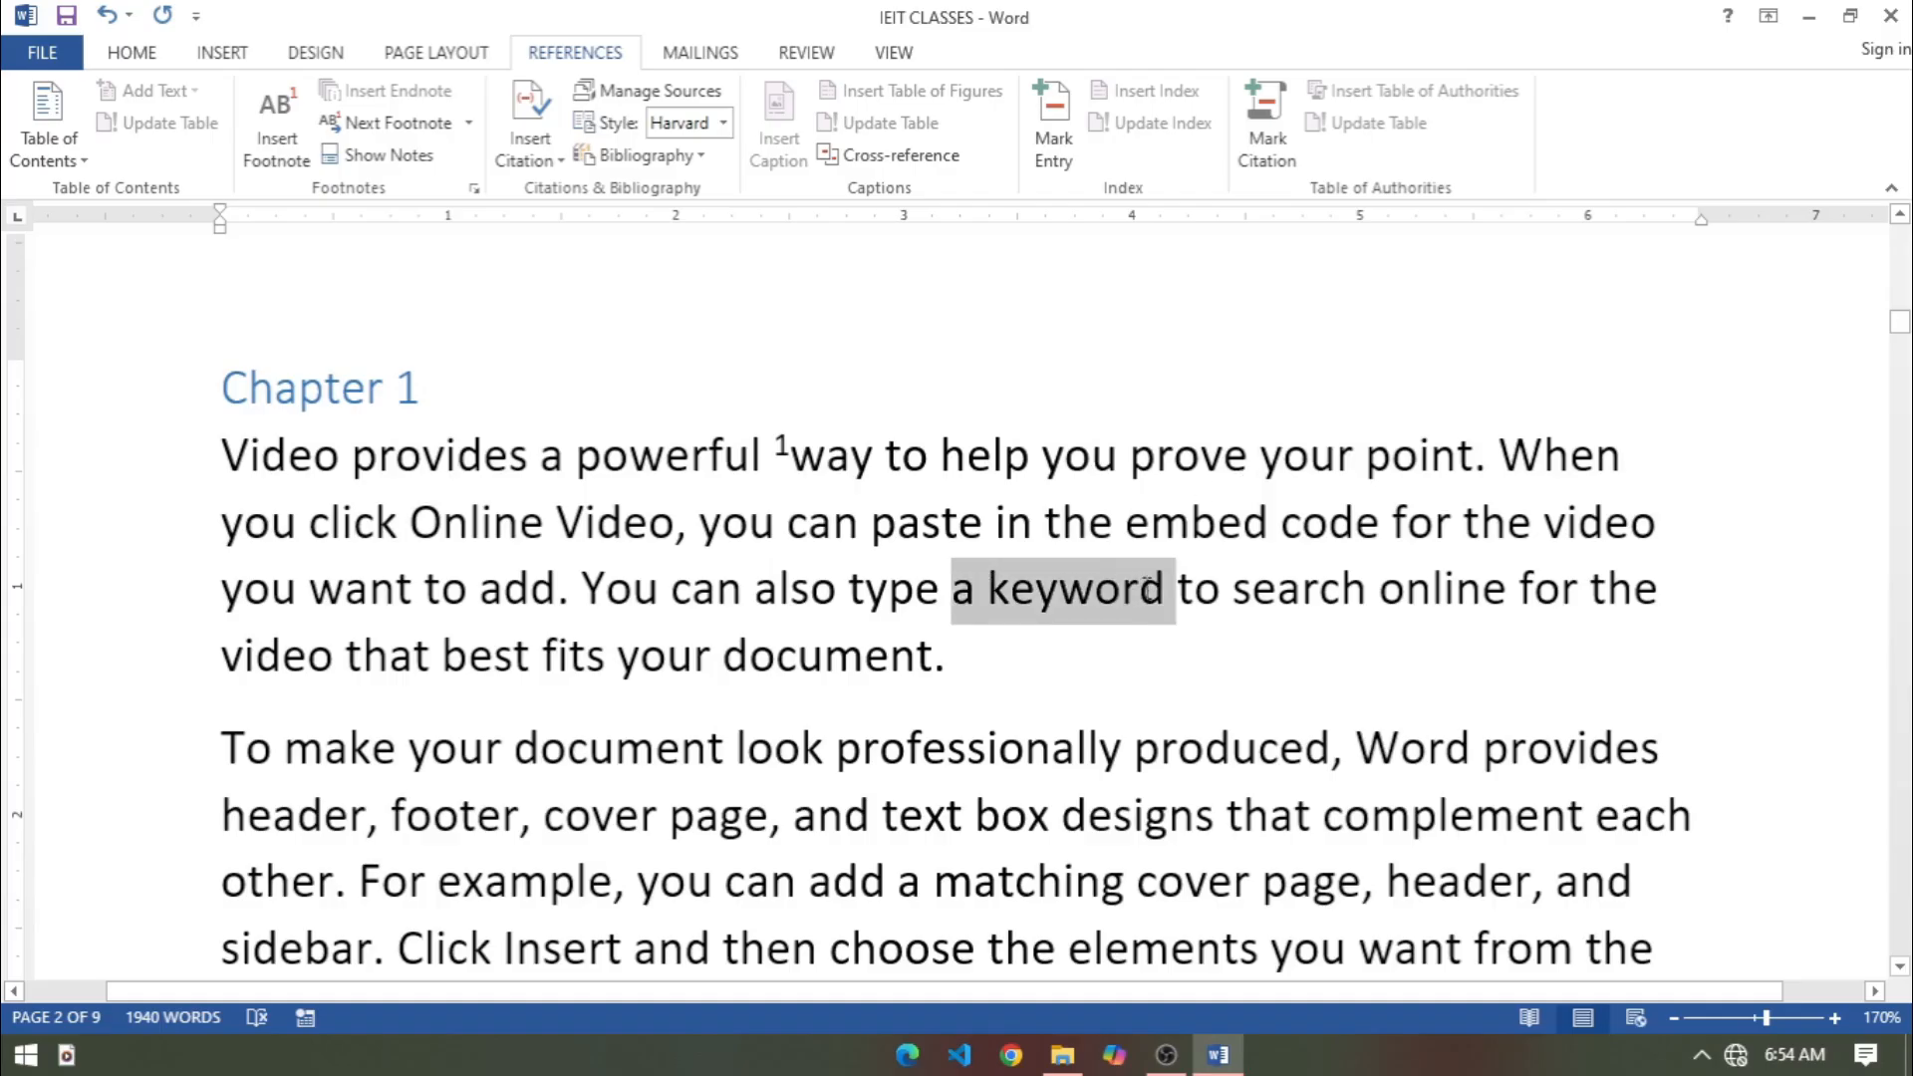
pyautogui.click(290, 114)
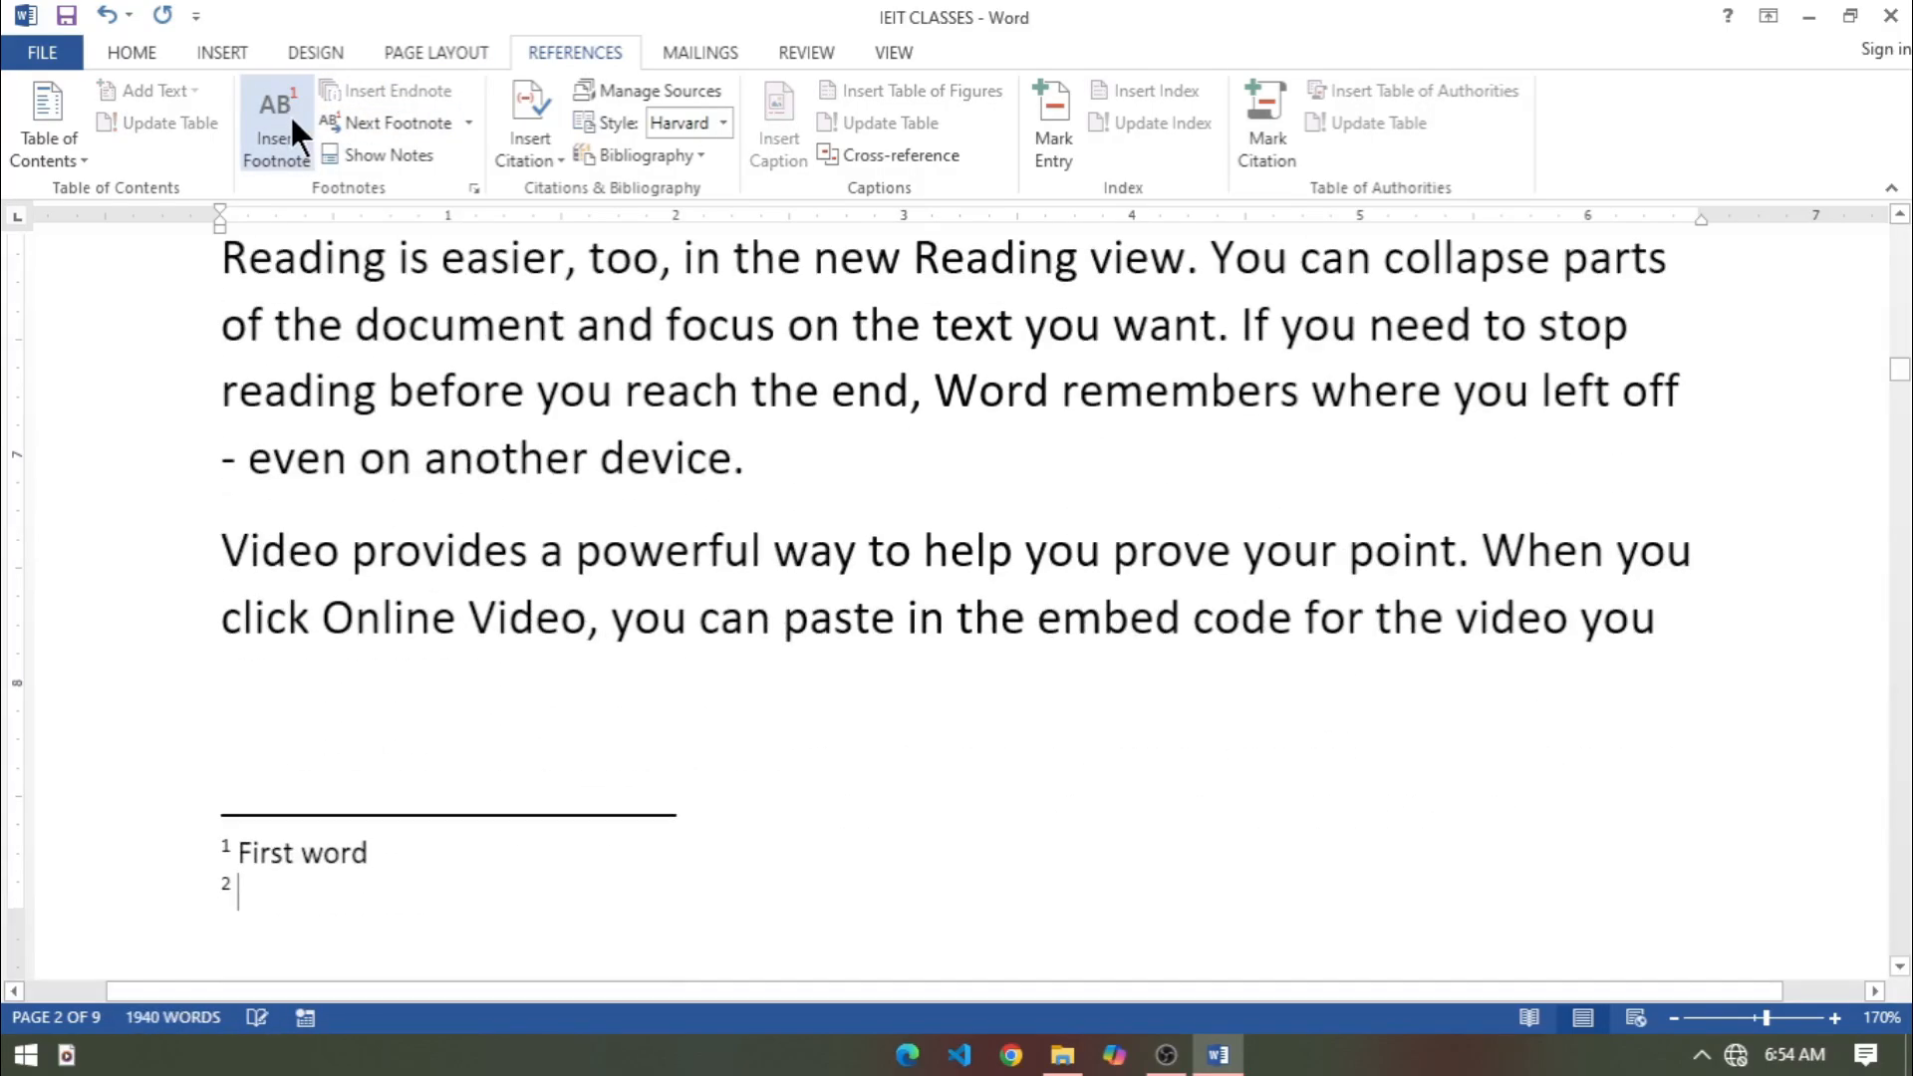
pyautogui.write('secpmd')
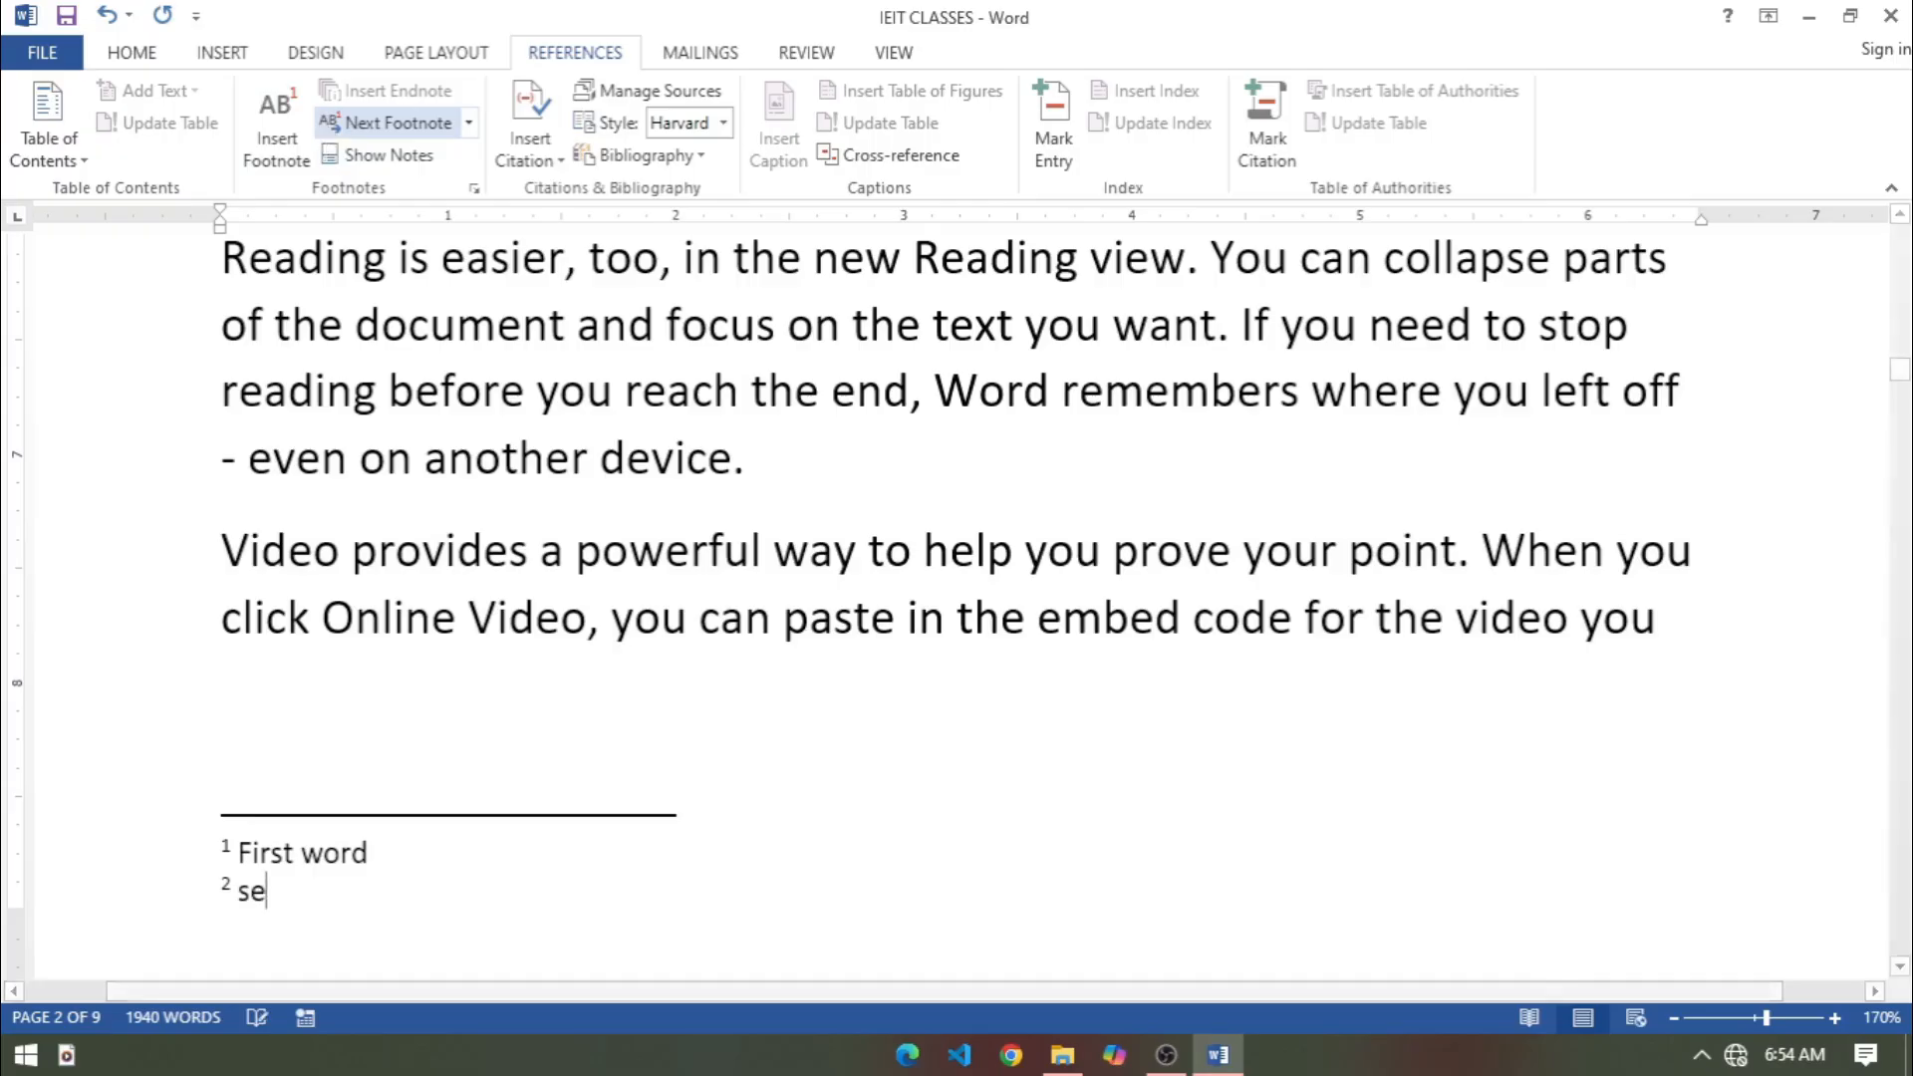
pyautogui.press('BackSpace')
pyautogui.press('BackSpace')
pyautogui.press('BackSpace')
pyautogui.press('BackSpace')
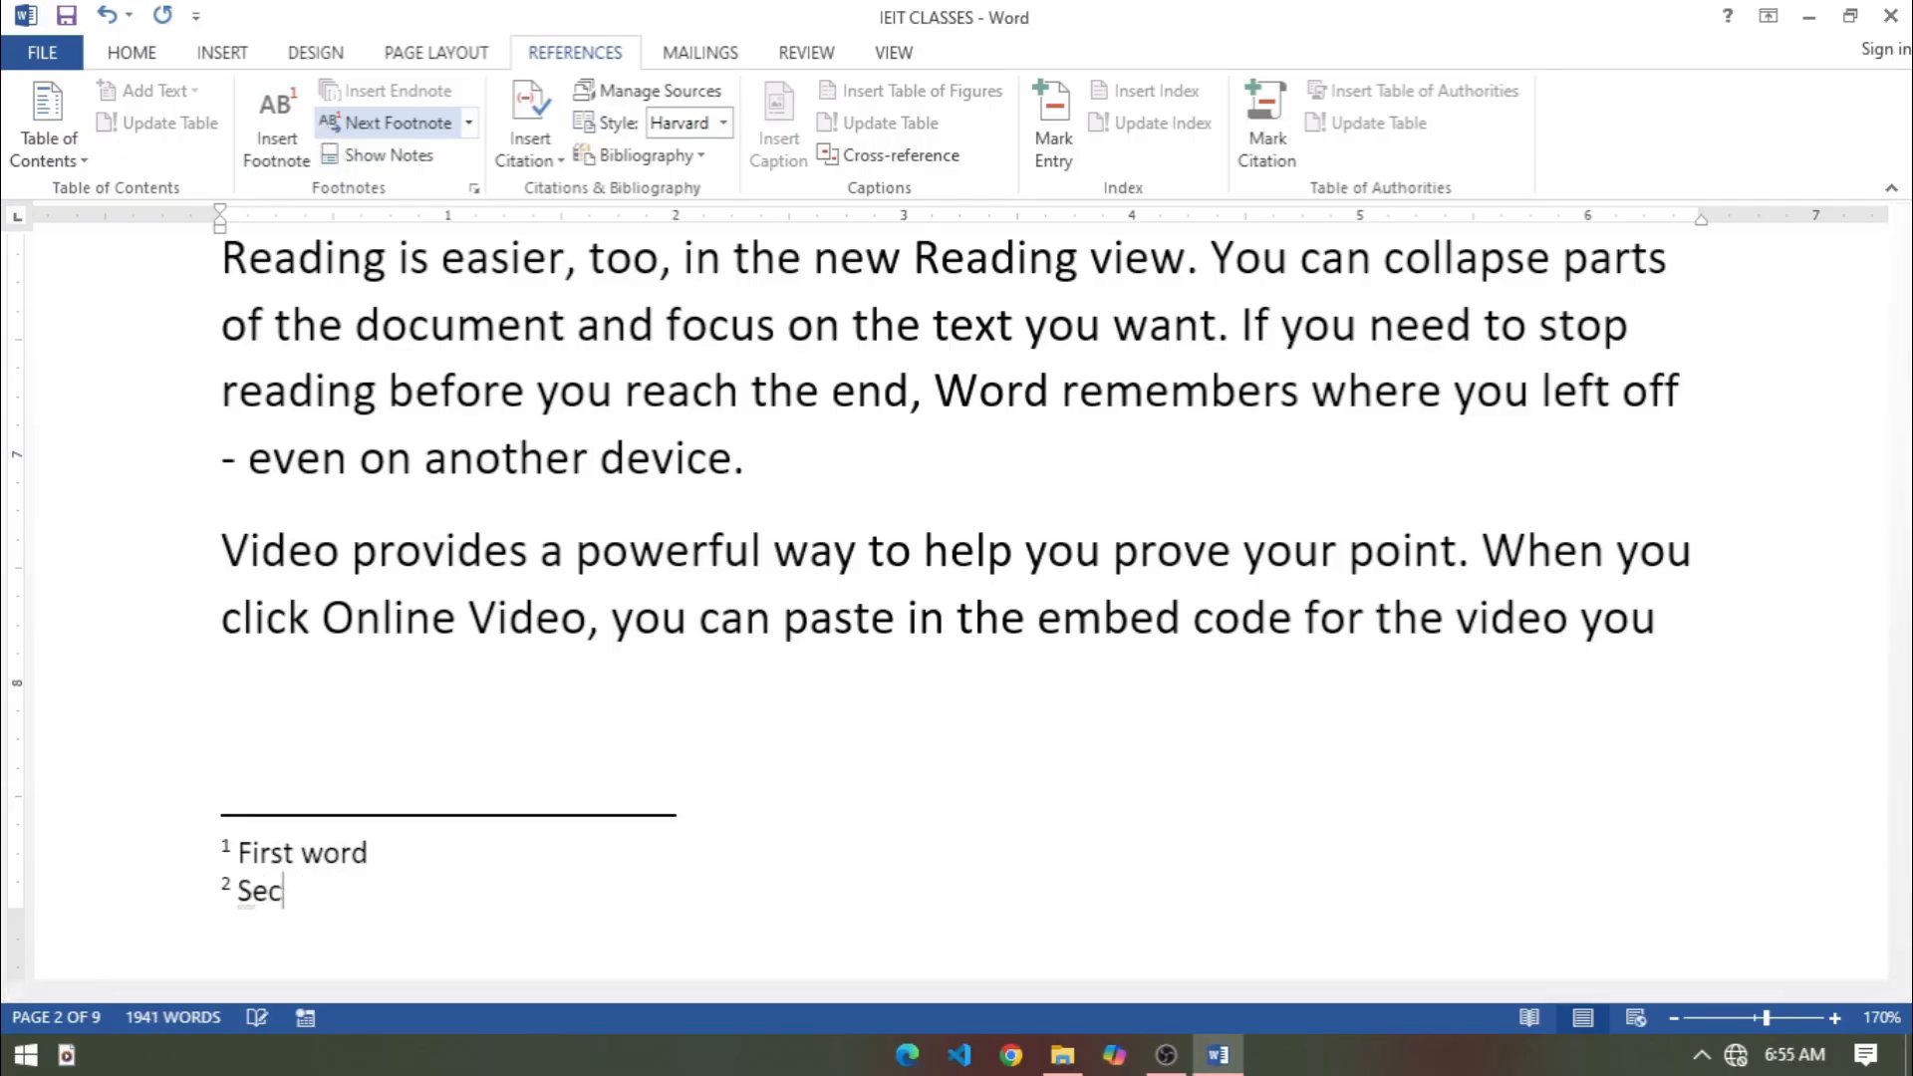
pyautogui.write('cond na')
pyautogui.press('BackSpace')
pyautogui.write('ote')
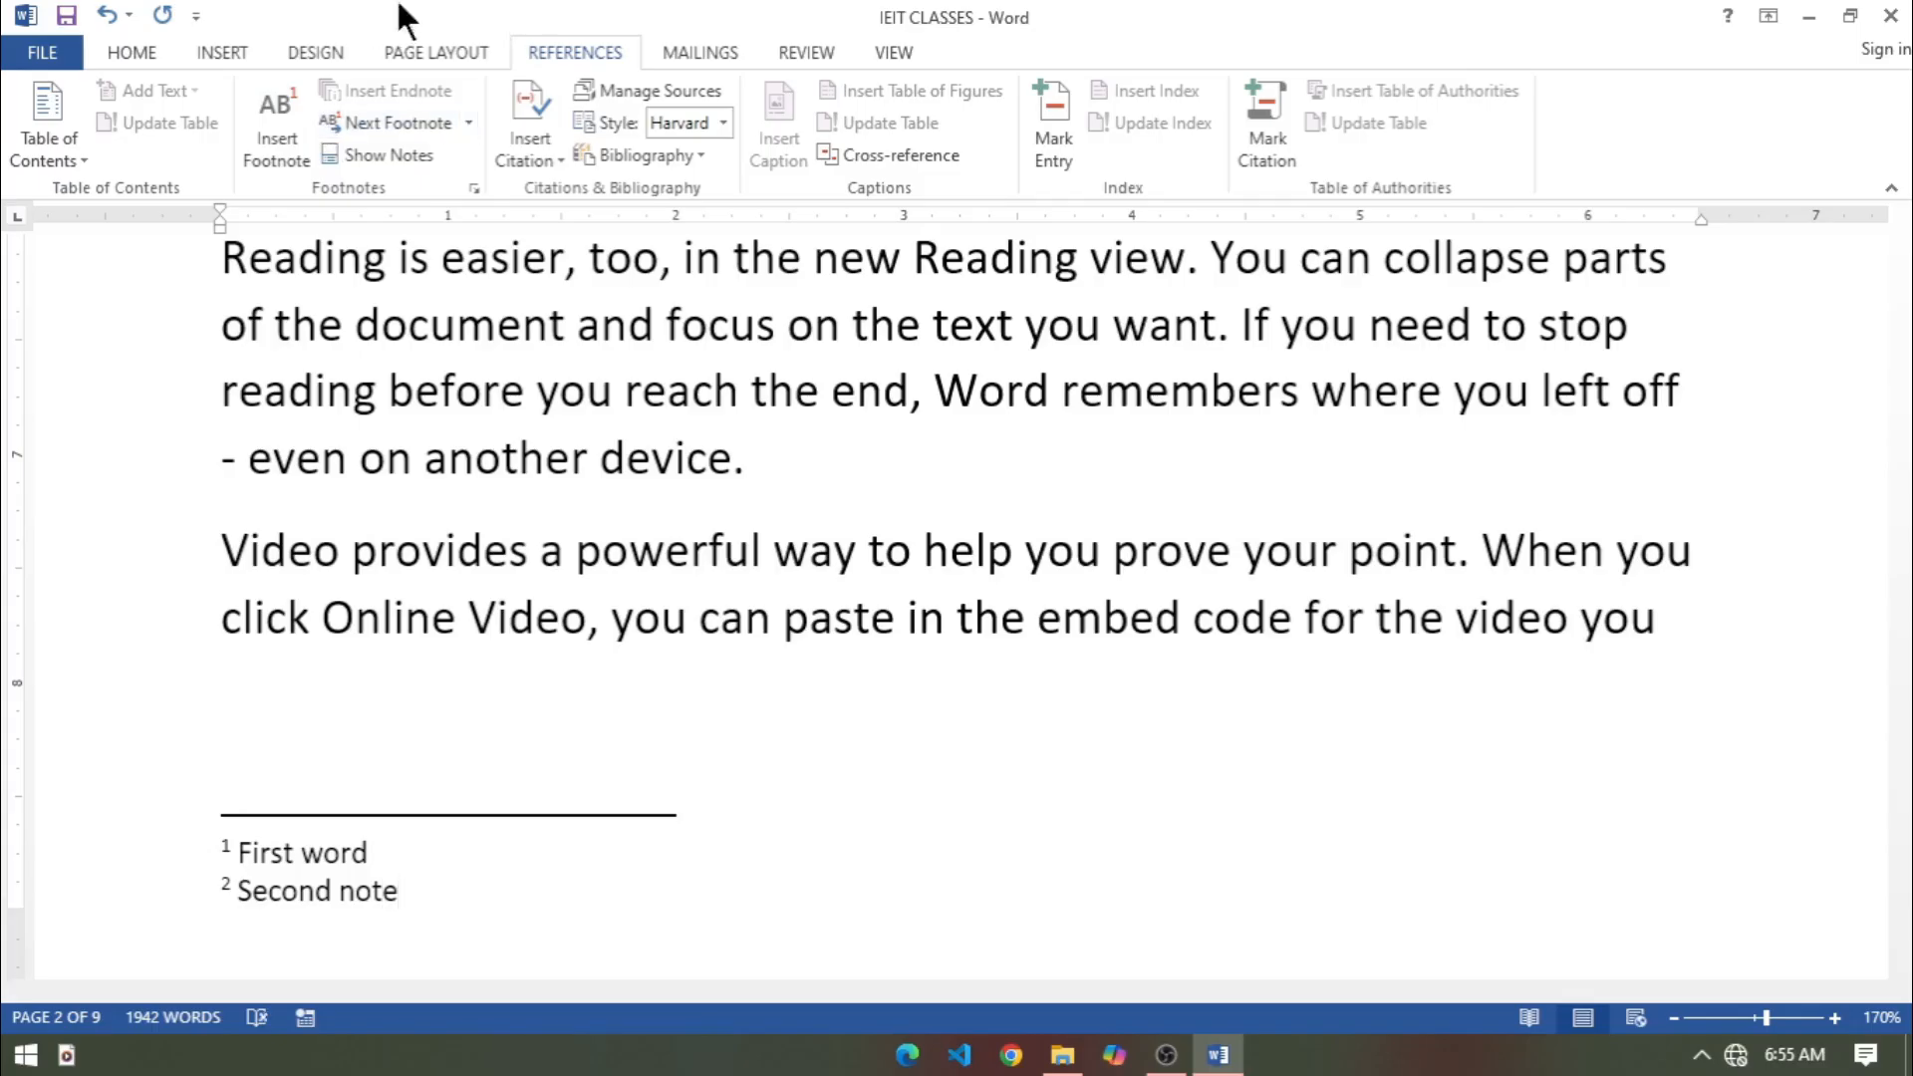
pyautogui.scroll(5, 956, 670)
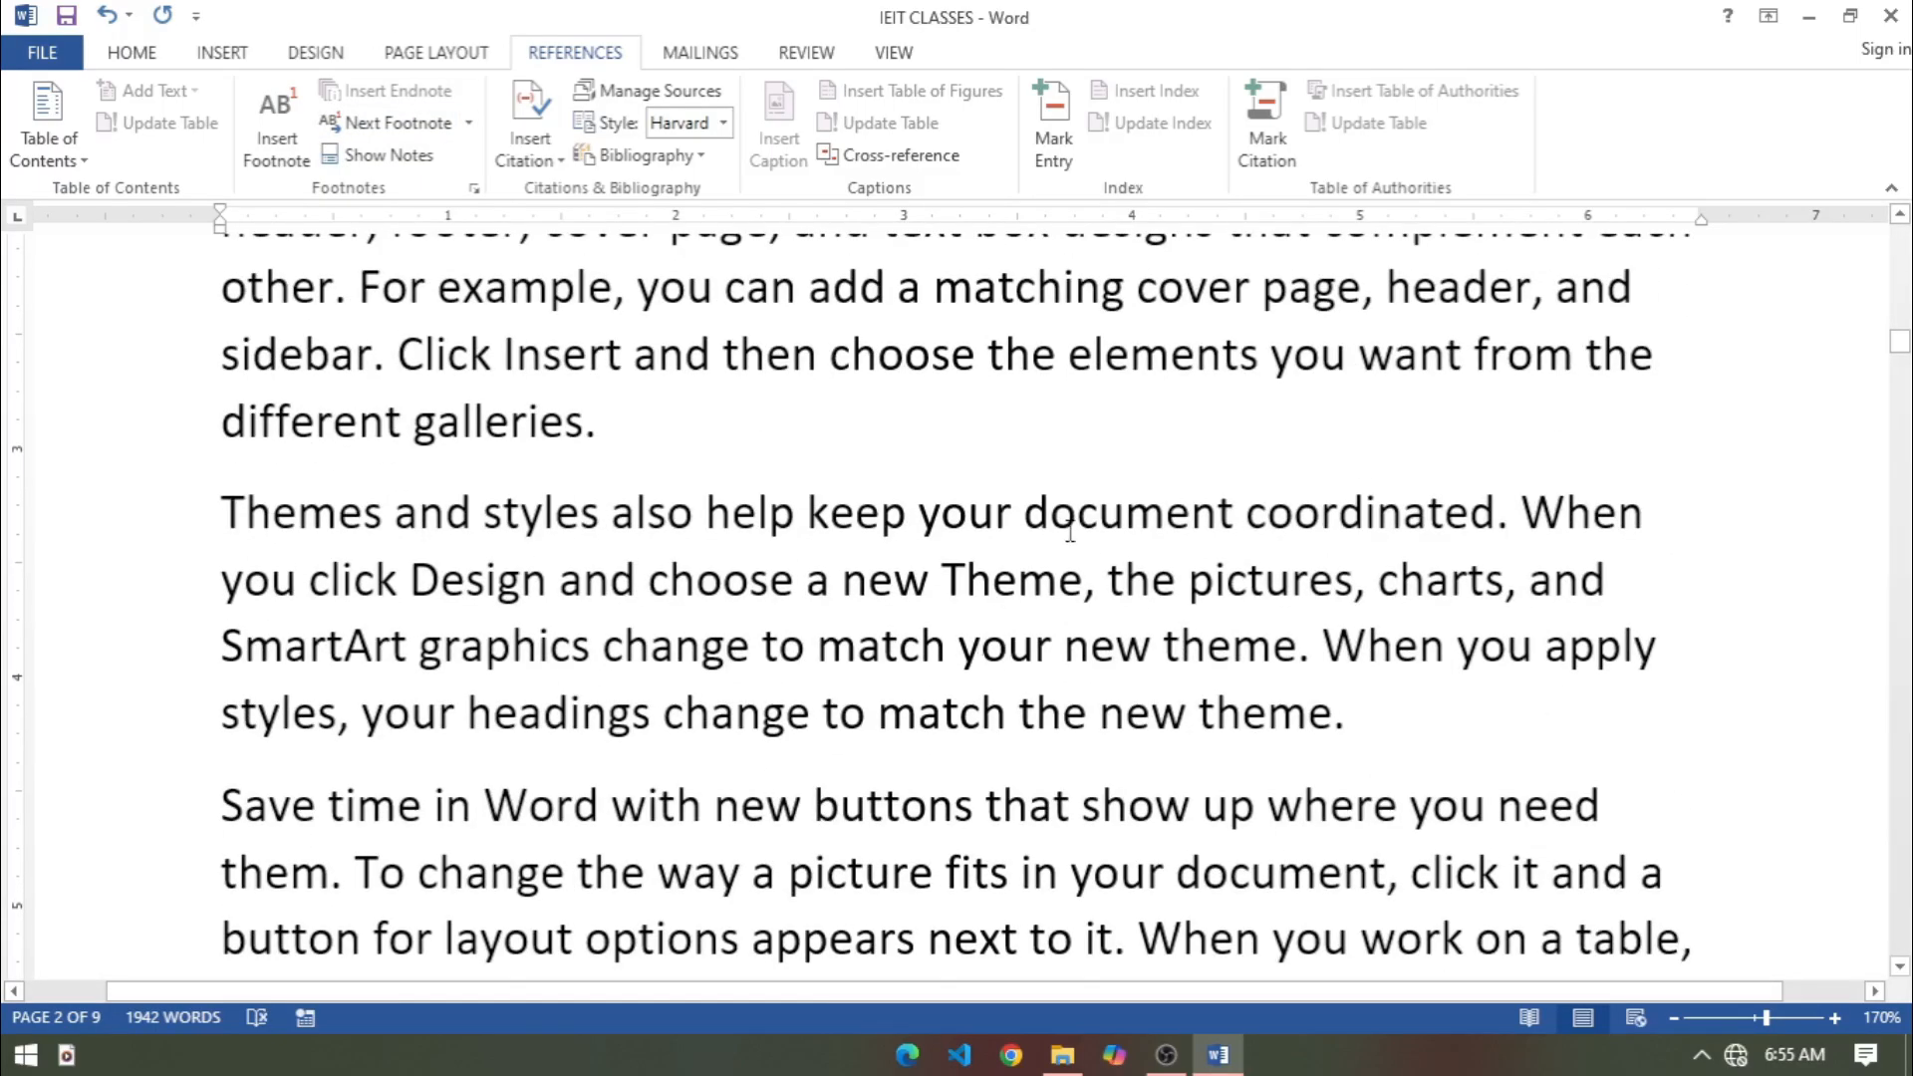
pyautogui.scroll(4, 1070, 535)
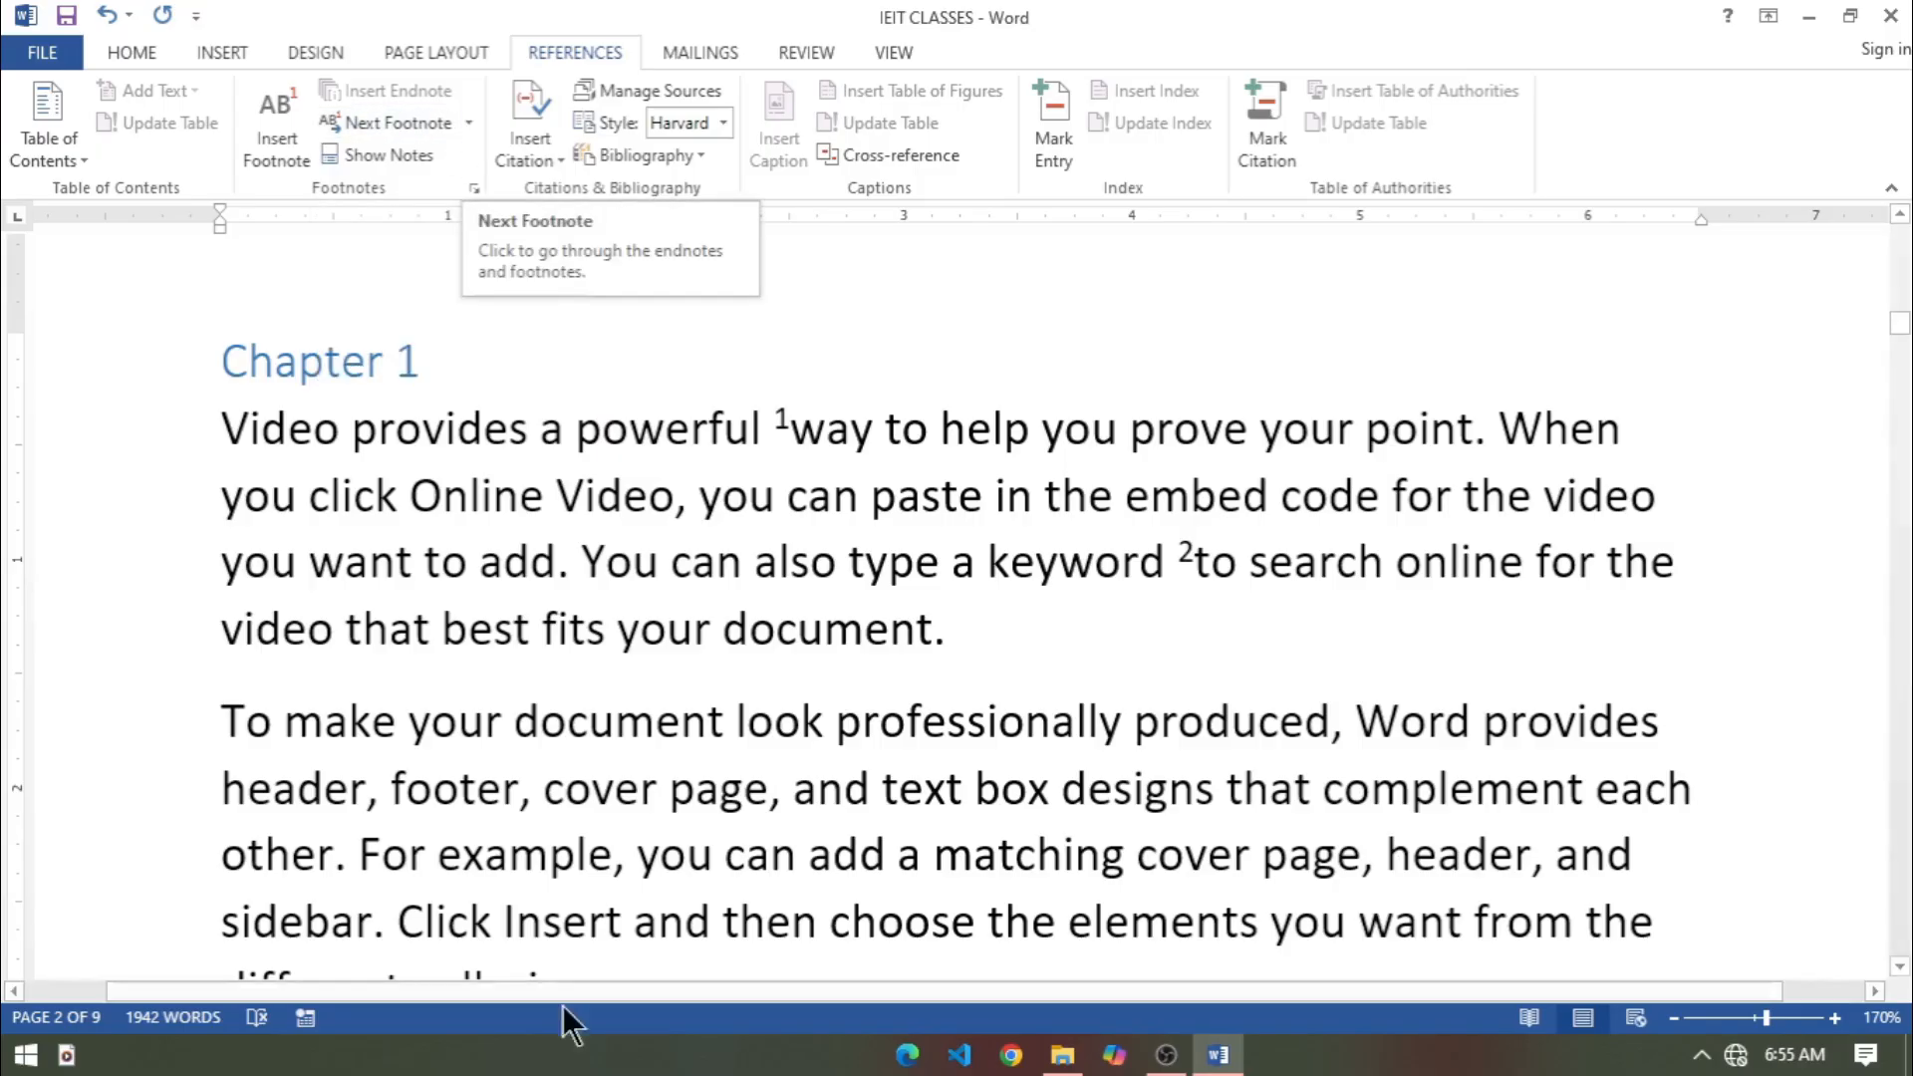
pyautogui.scroll(-1, 849, 601)
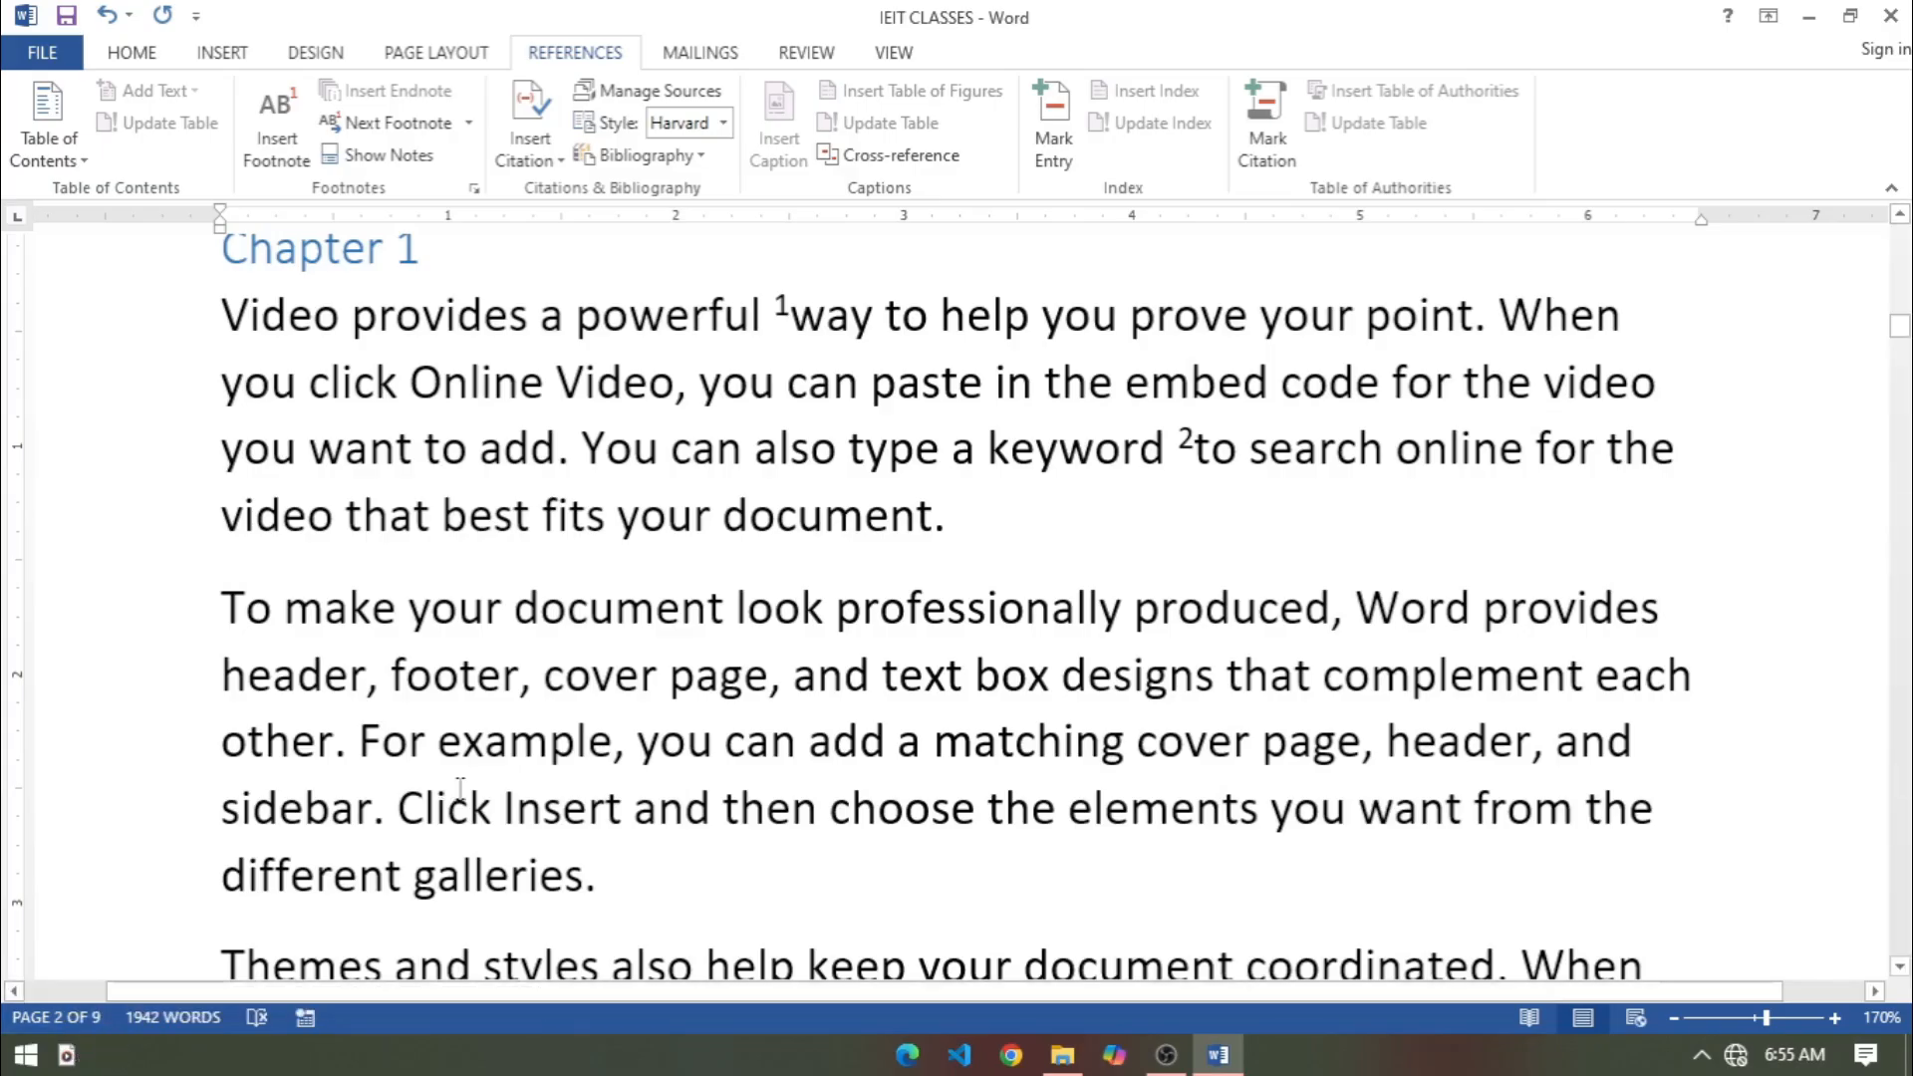
pyautogui.scroll(1, 630, 745)
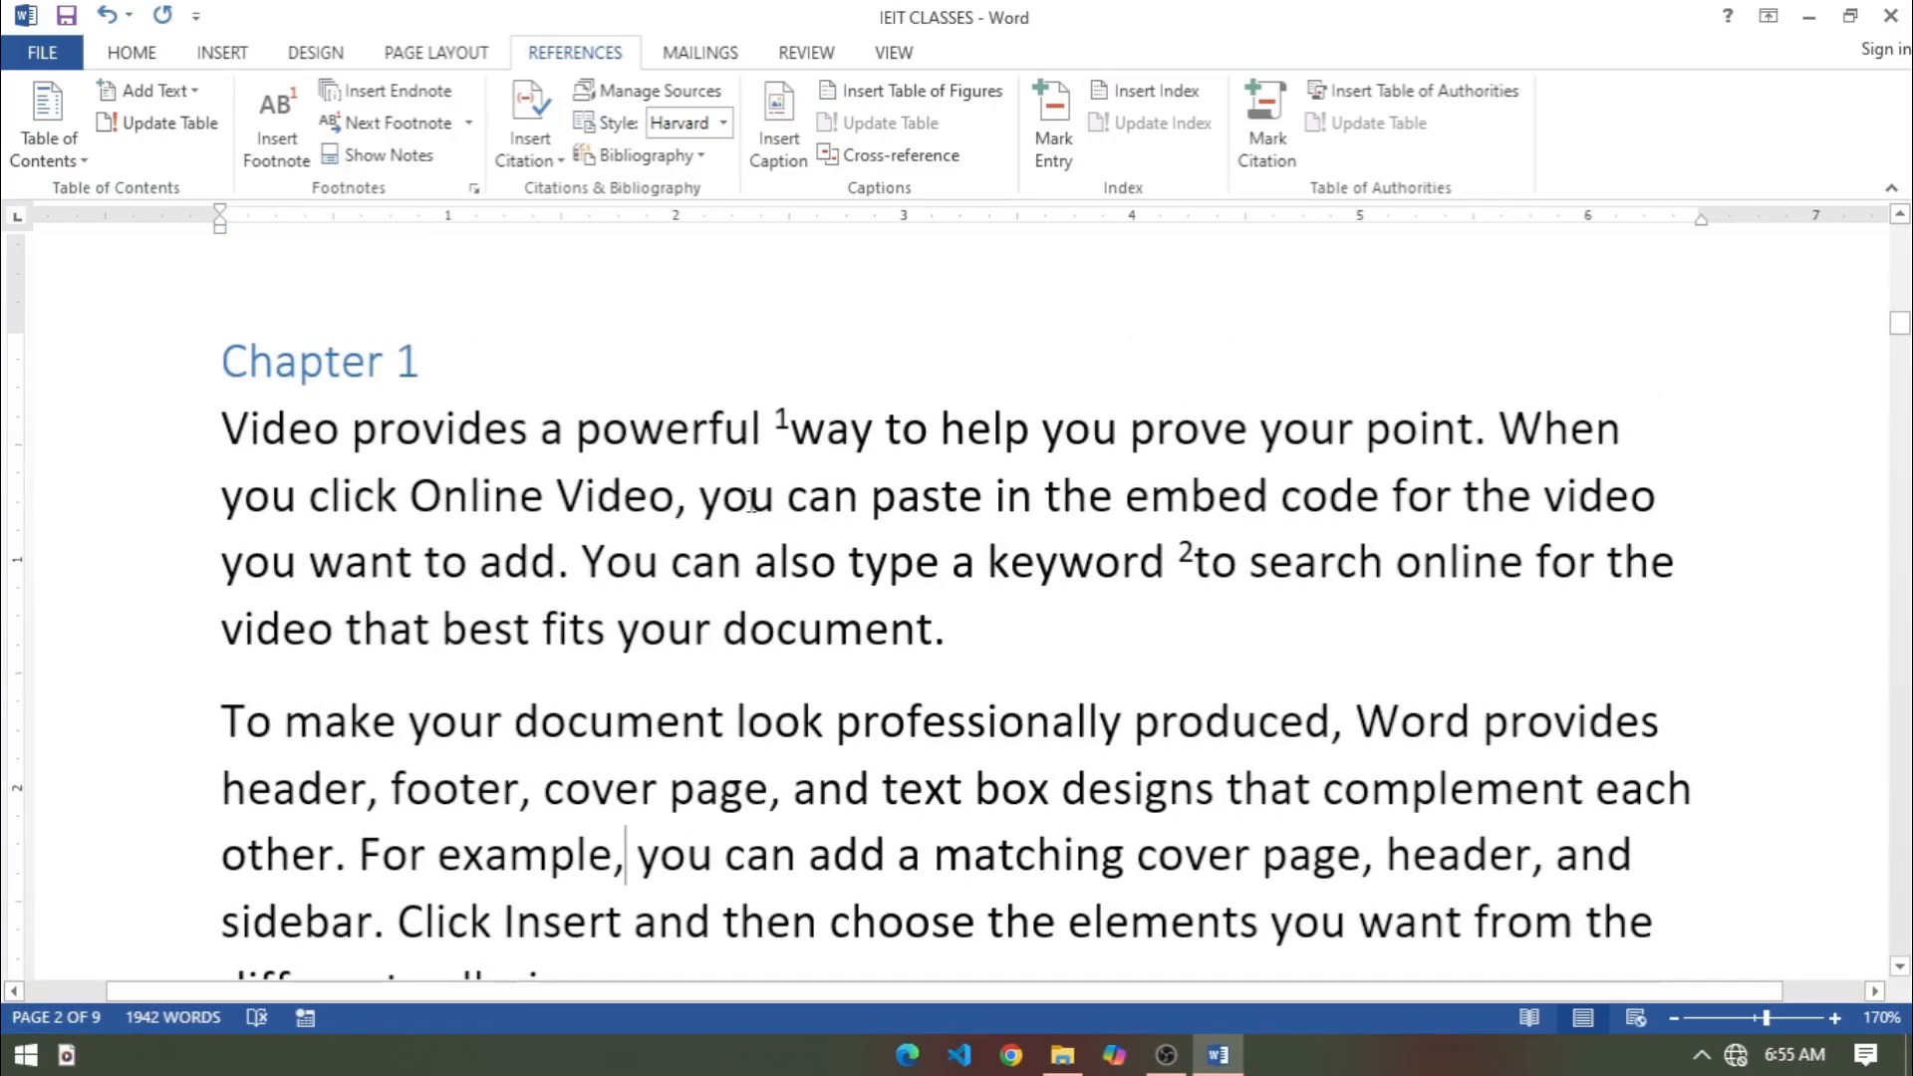
# Insert an endnote reading "End note of page 2" for the words "Online Video" in the first paragraph of Chapter 1.
pyautogui.moveTo(409, 496); pyautogui.dragTo(661, 494)
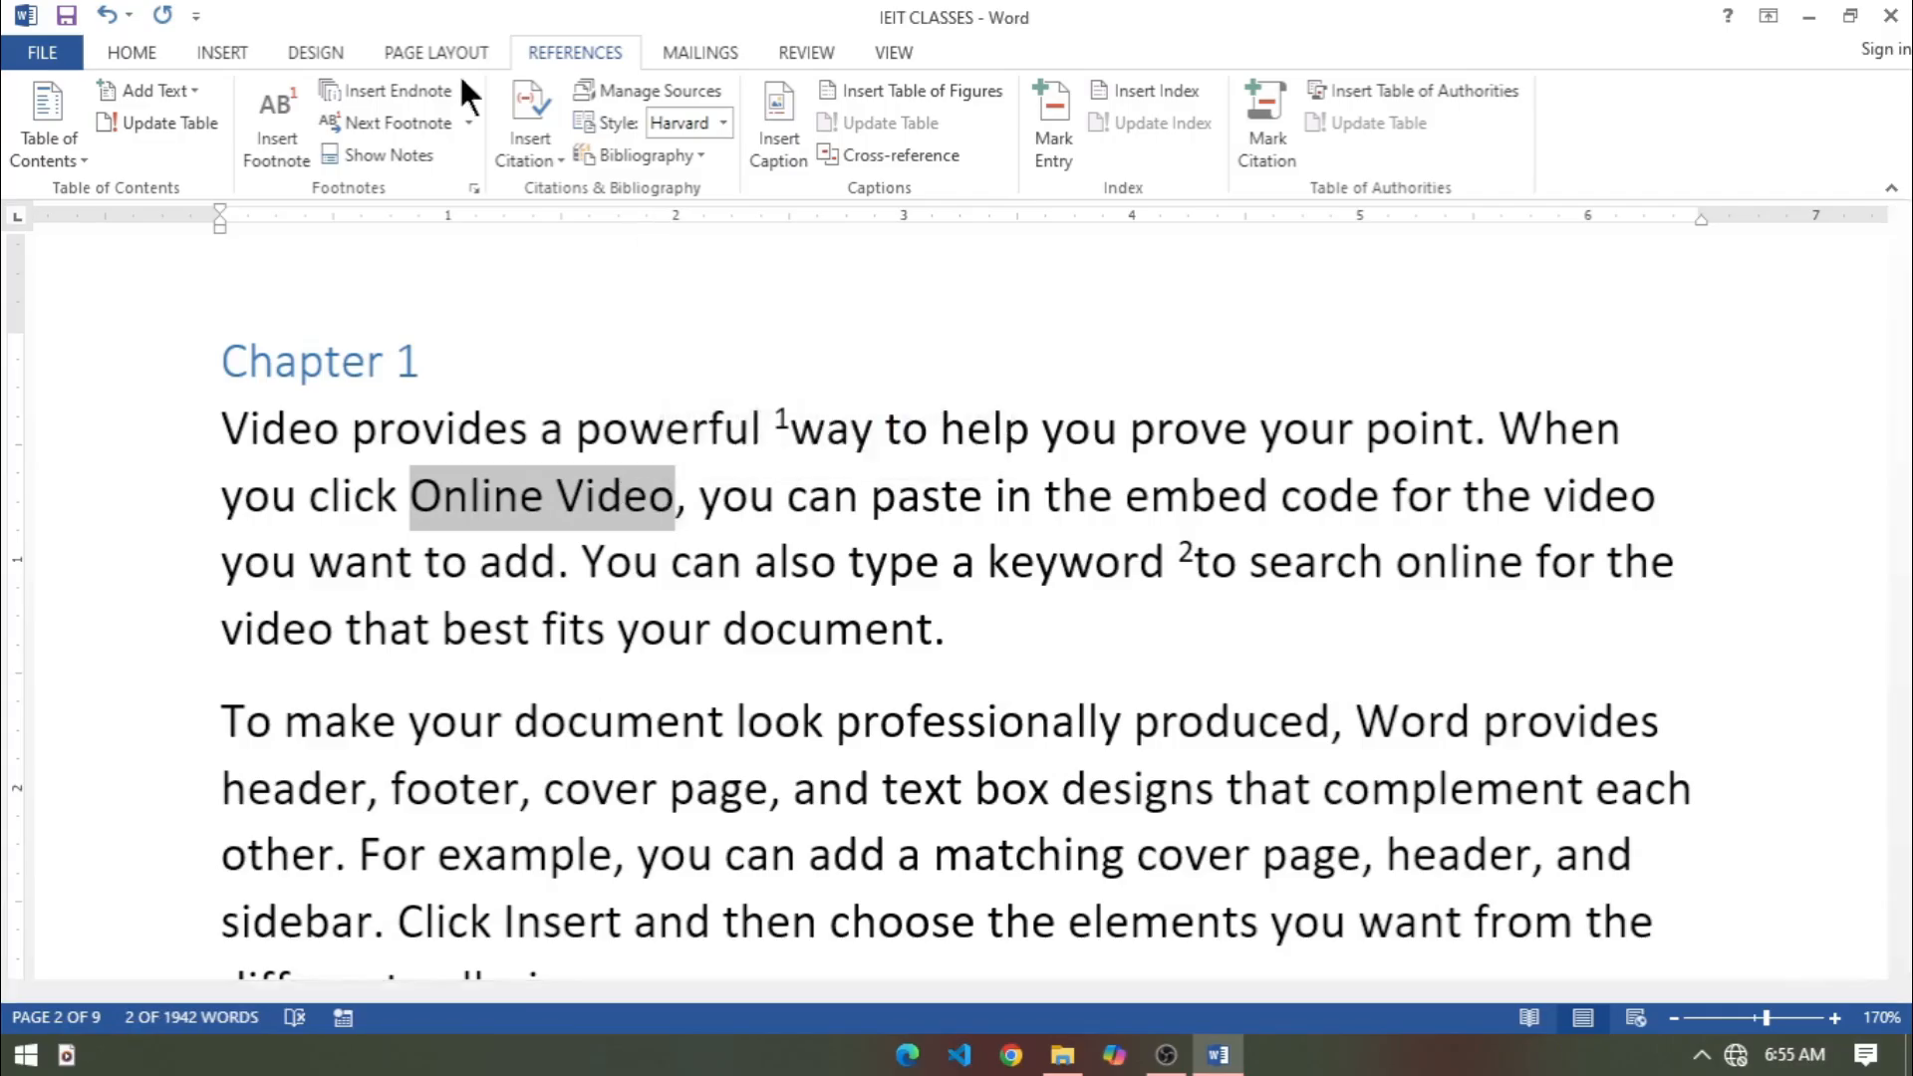
pyautogui.click(376, 88)
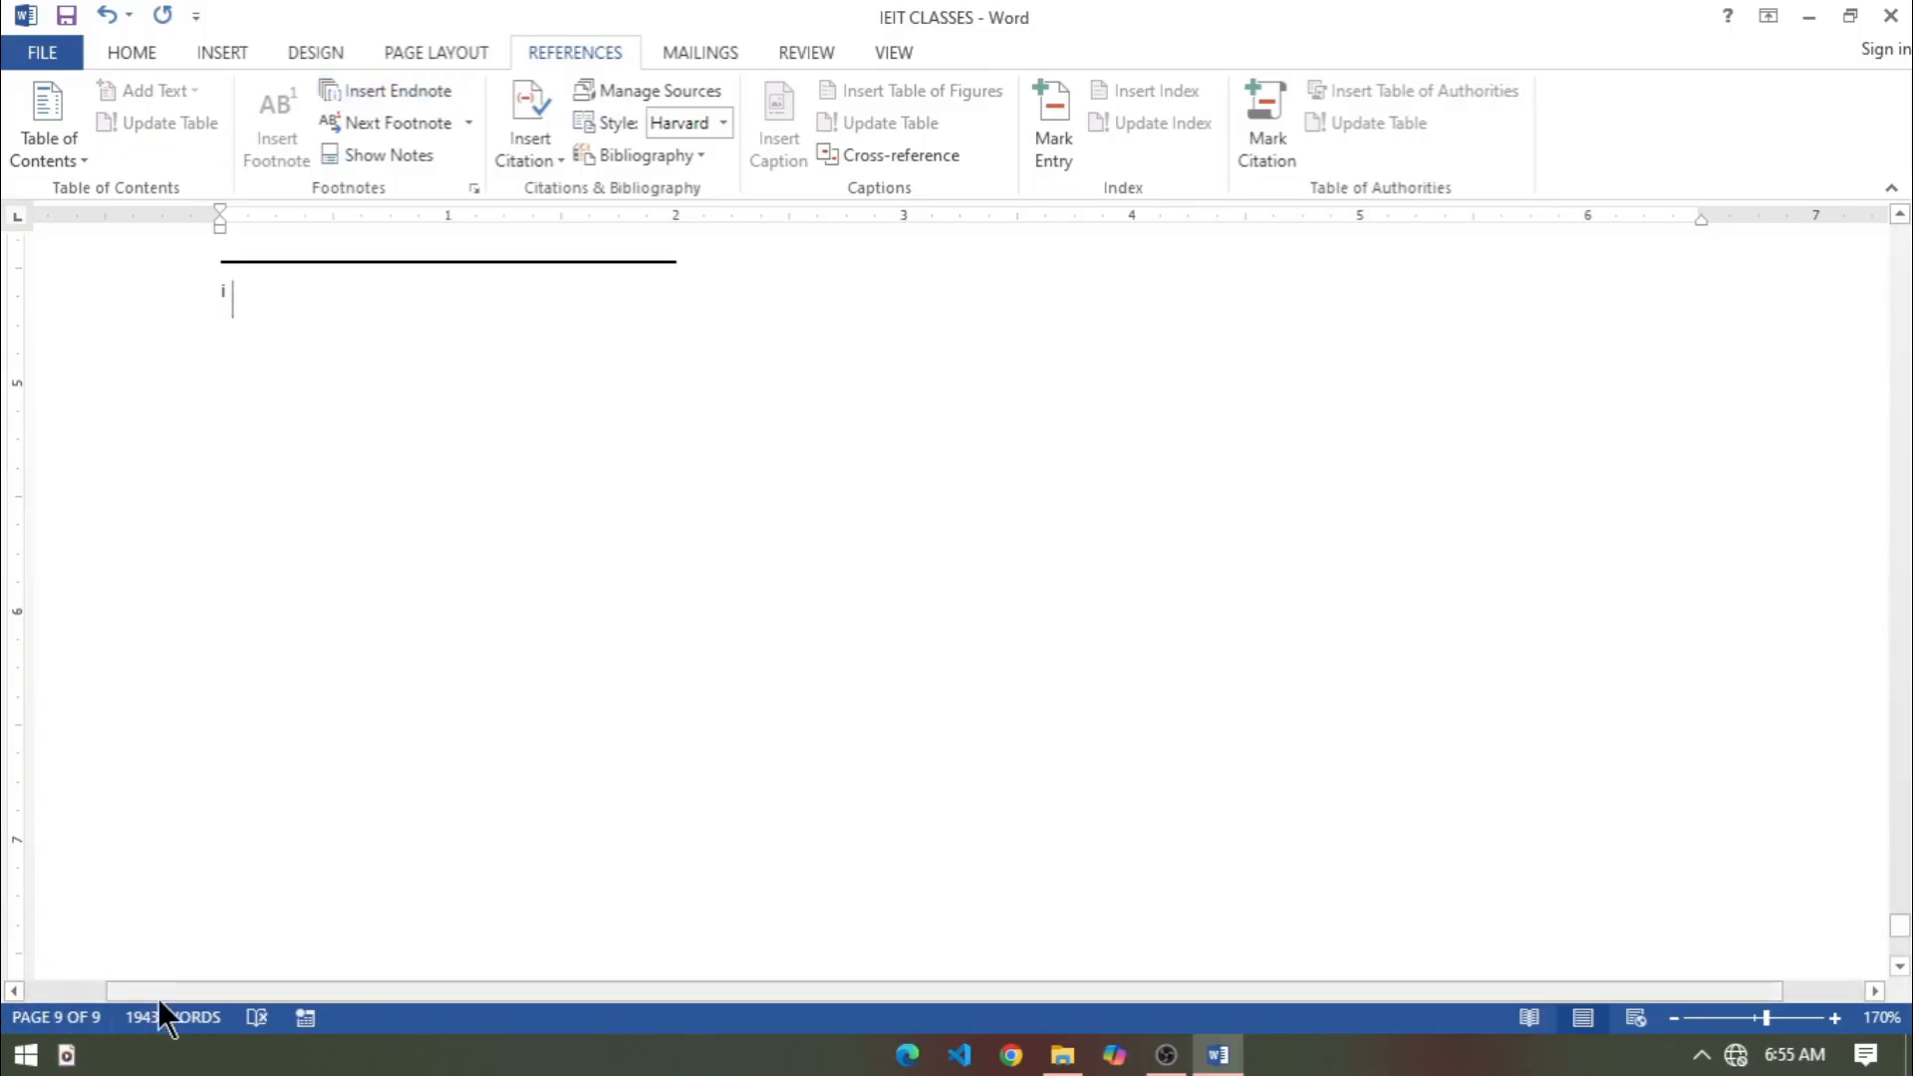
pyautogui.write('end')
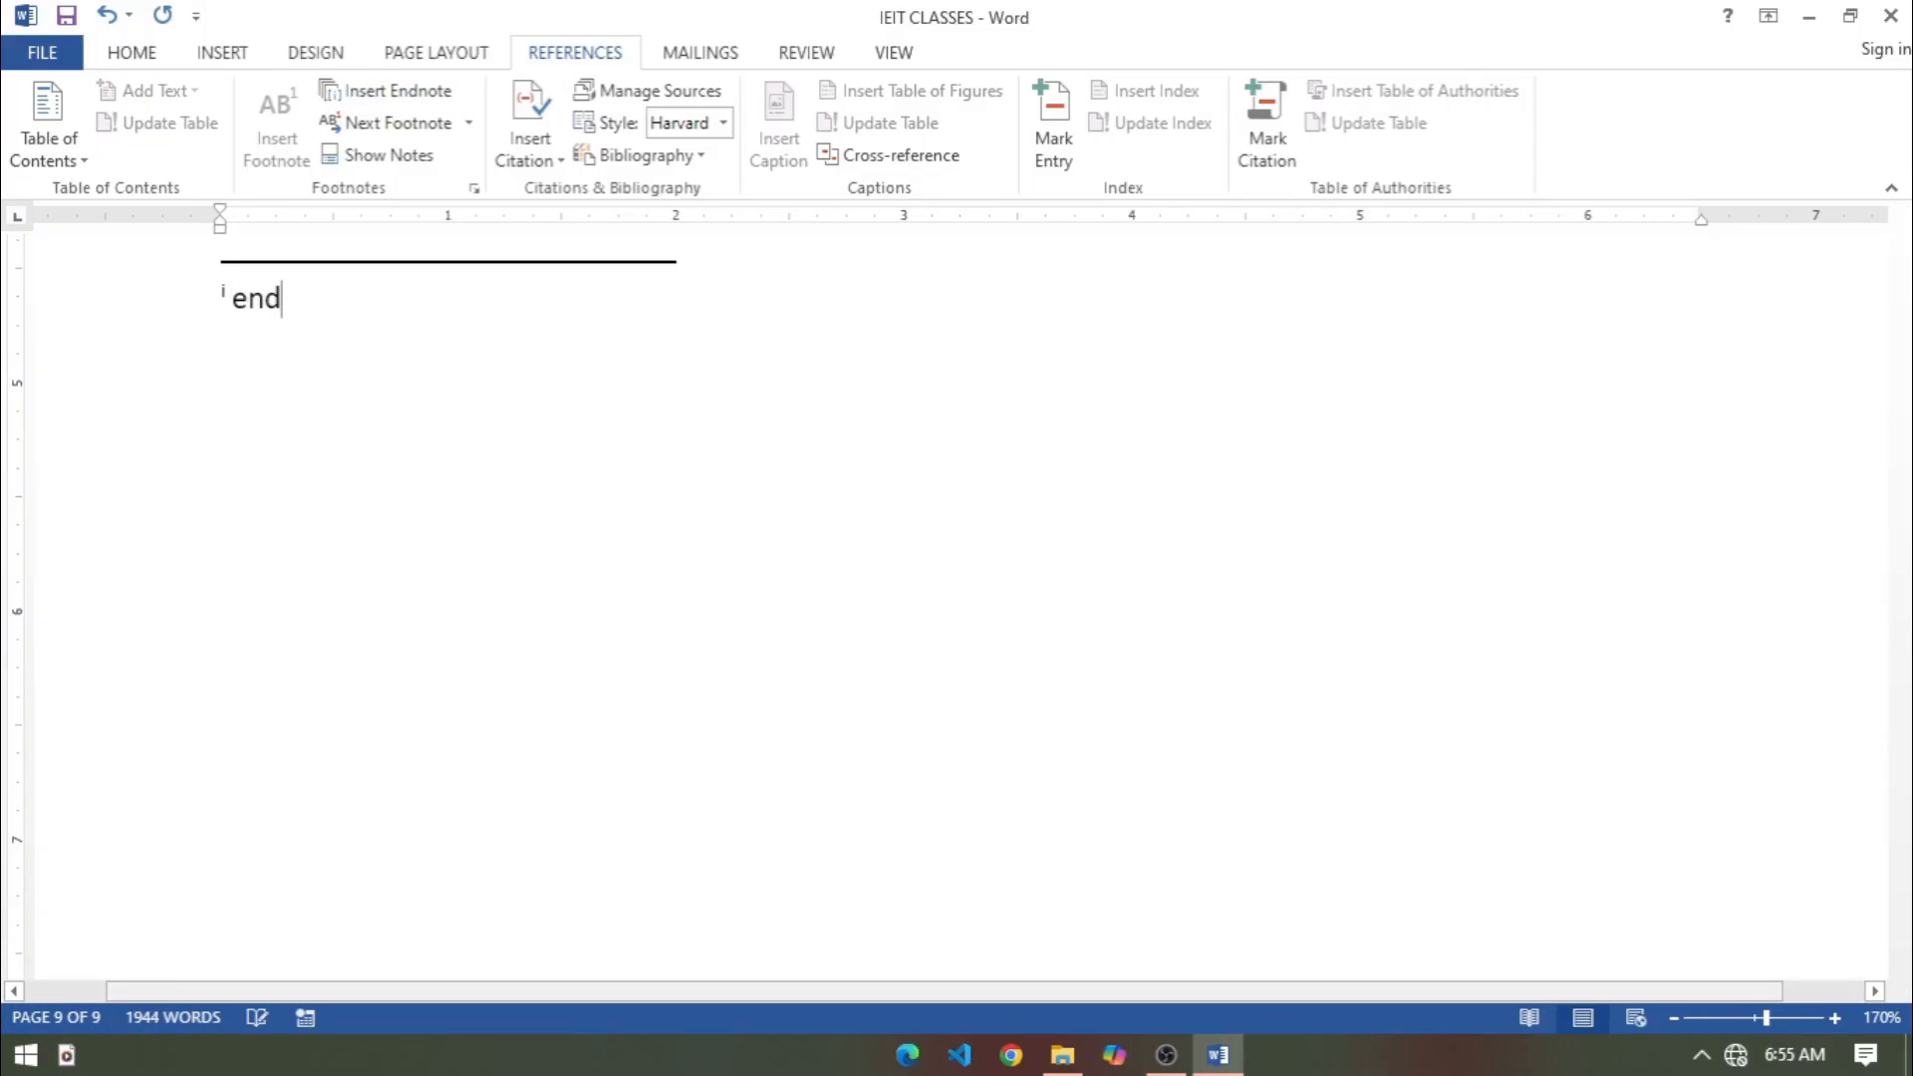
pyautogui.write(' note of ')
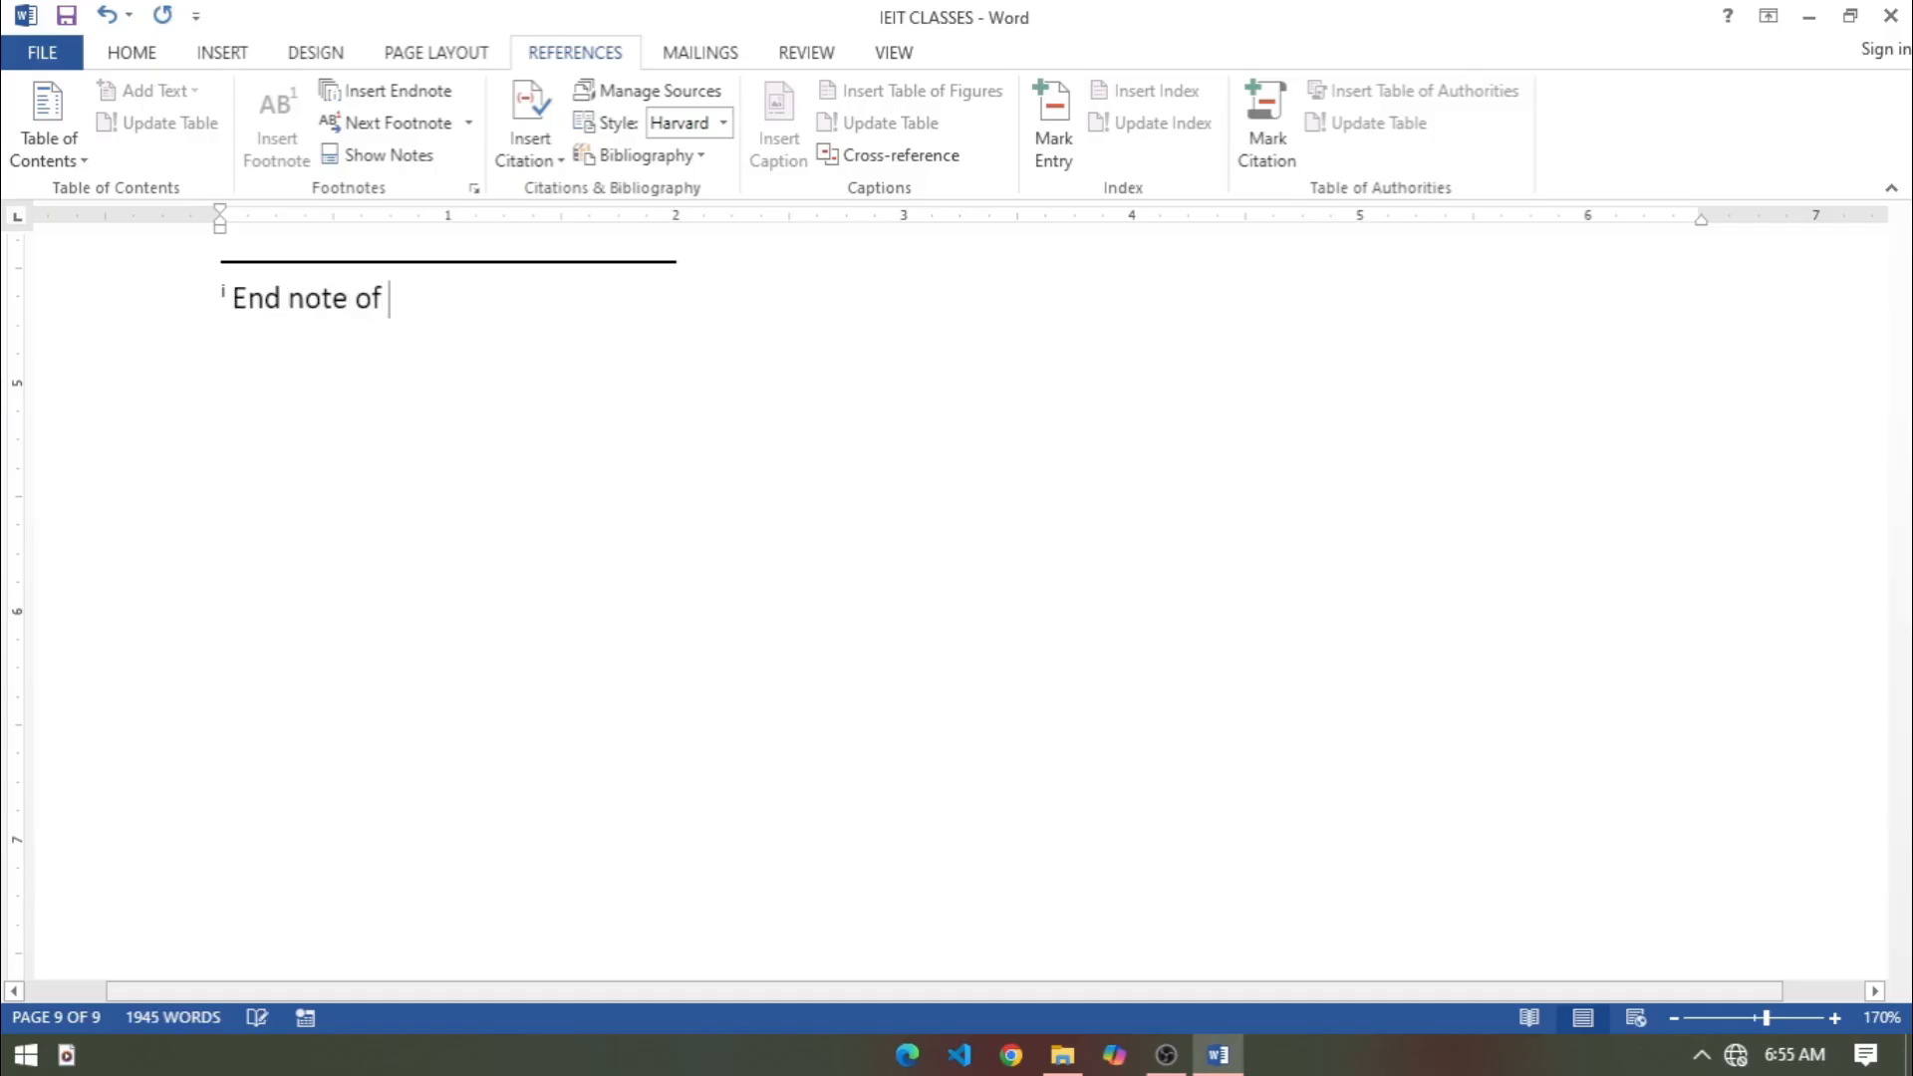
pyautogui.write('page 2')
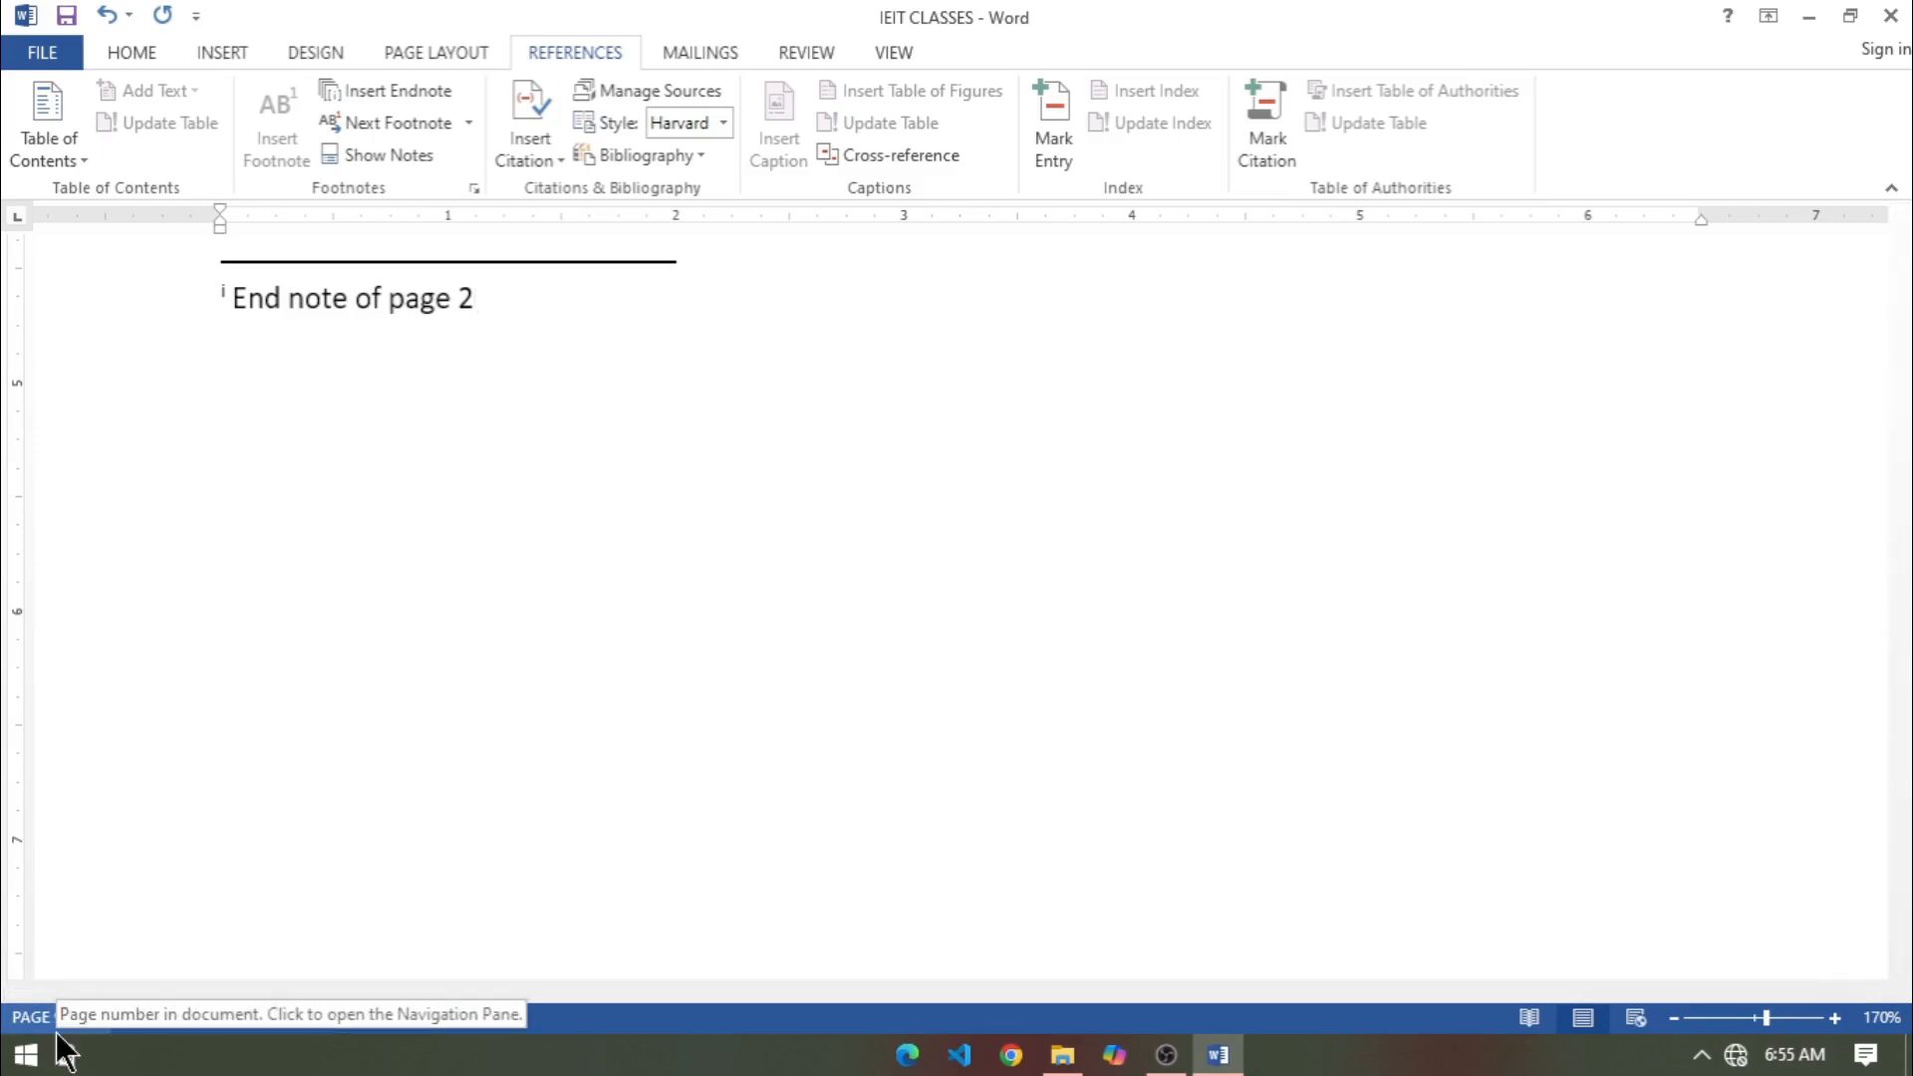
# Insert an endnote reading "End note of page 3" for the words "Themes and styles" in the first paragraph of Chapter 2.
pyautogui.moveTo(1900, 942); pyautogui.dragTo(1903, 418)
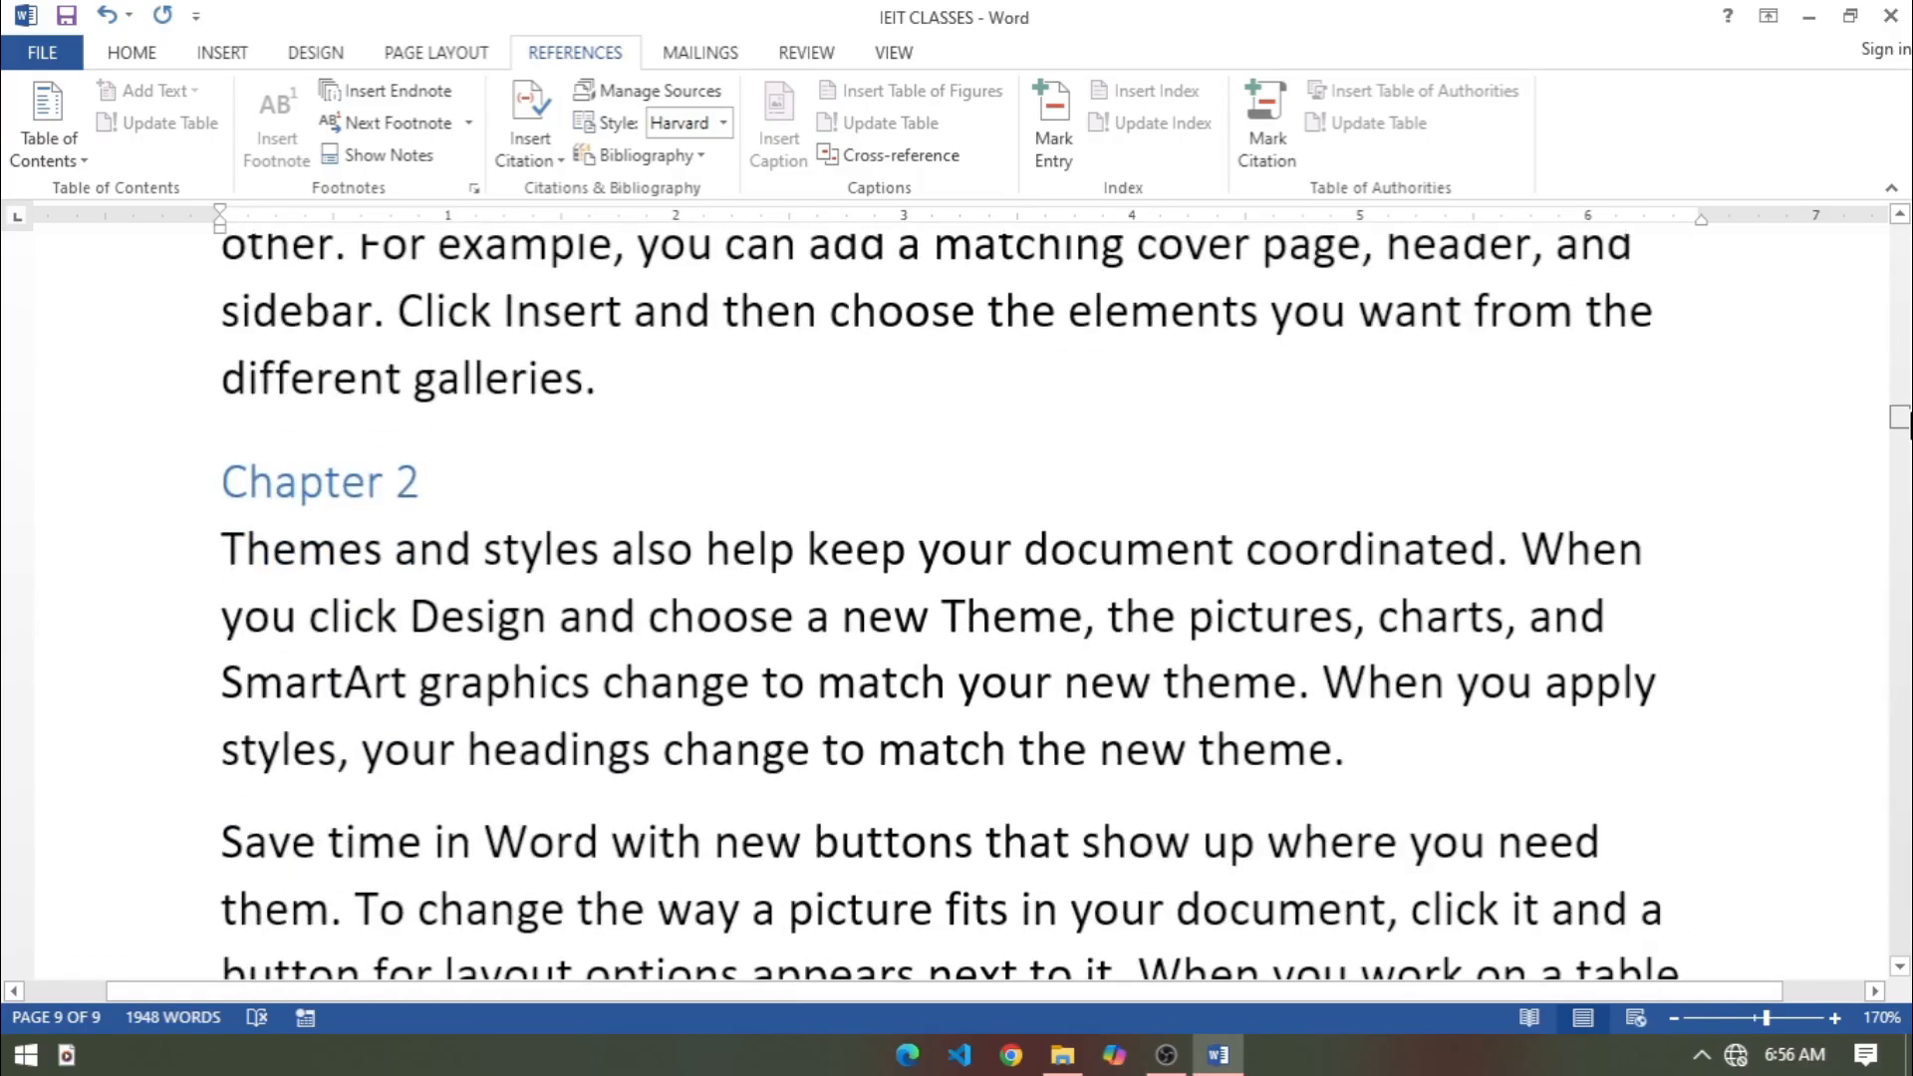
pyautogui.click(949, 482)
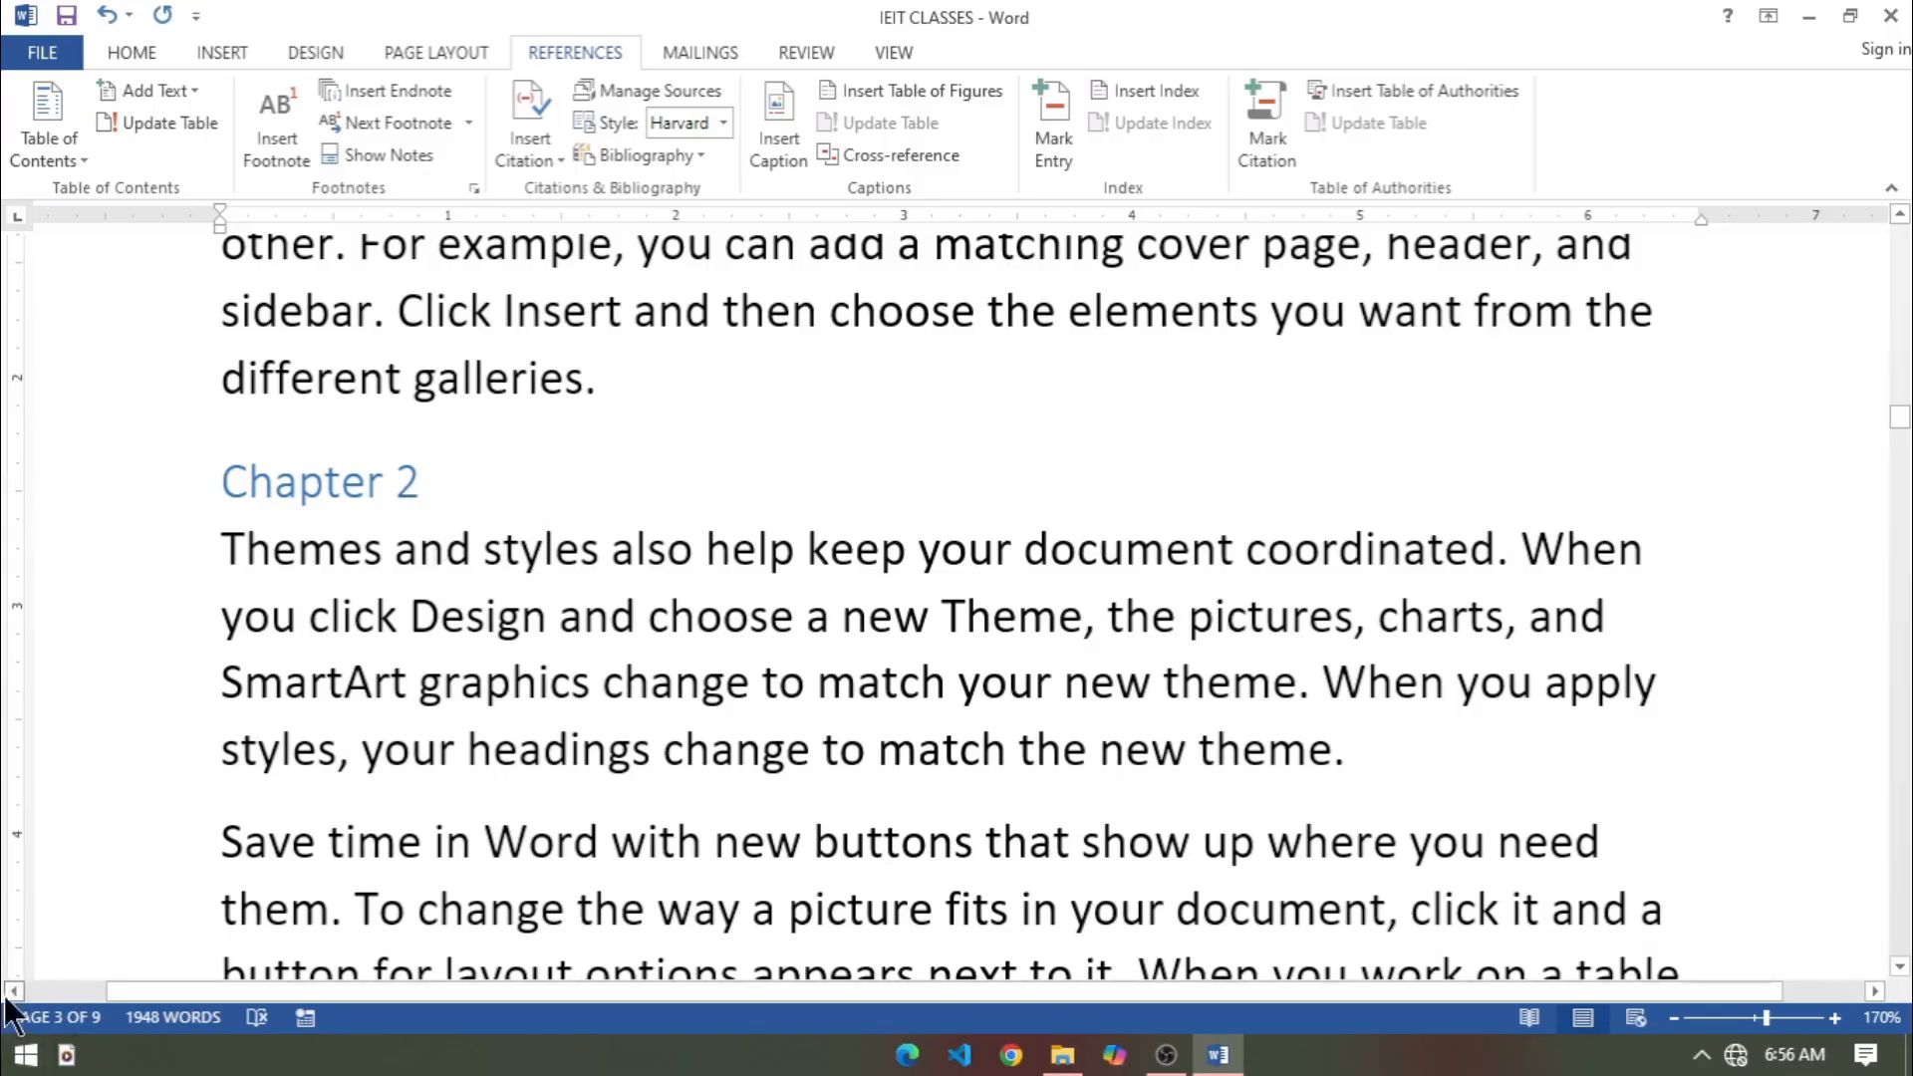
pyautogui.moveTo(211, 554); pyautogui.dragTo(585, 575)
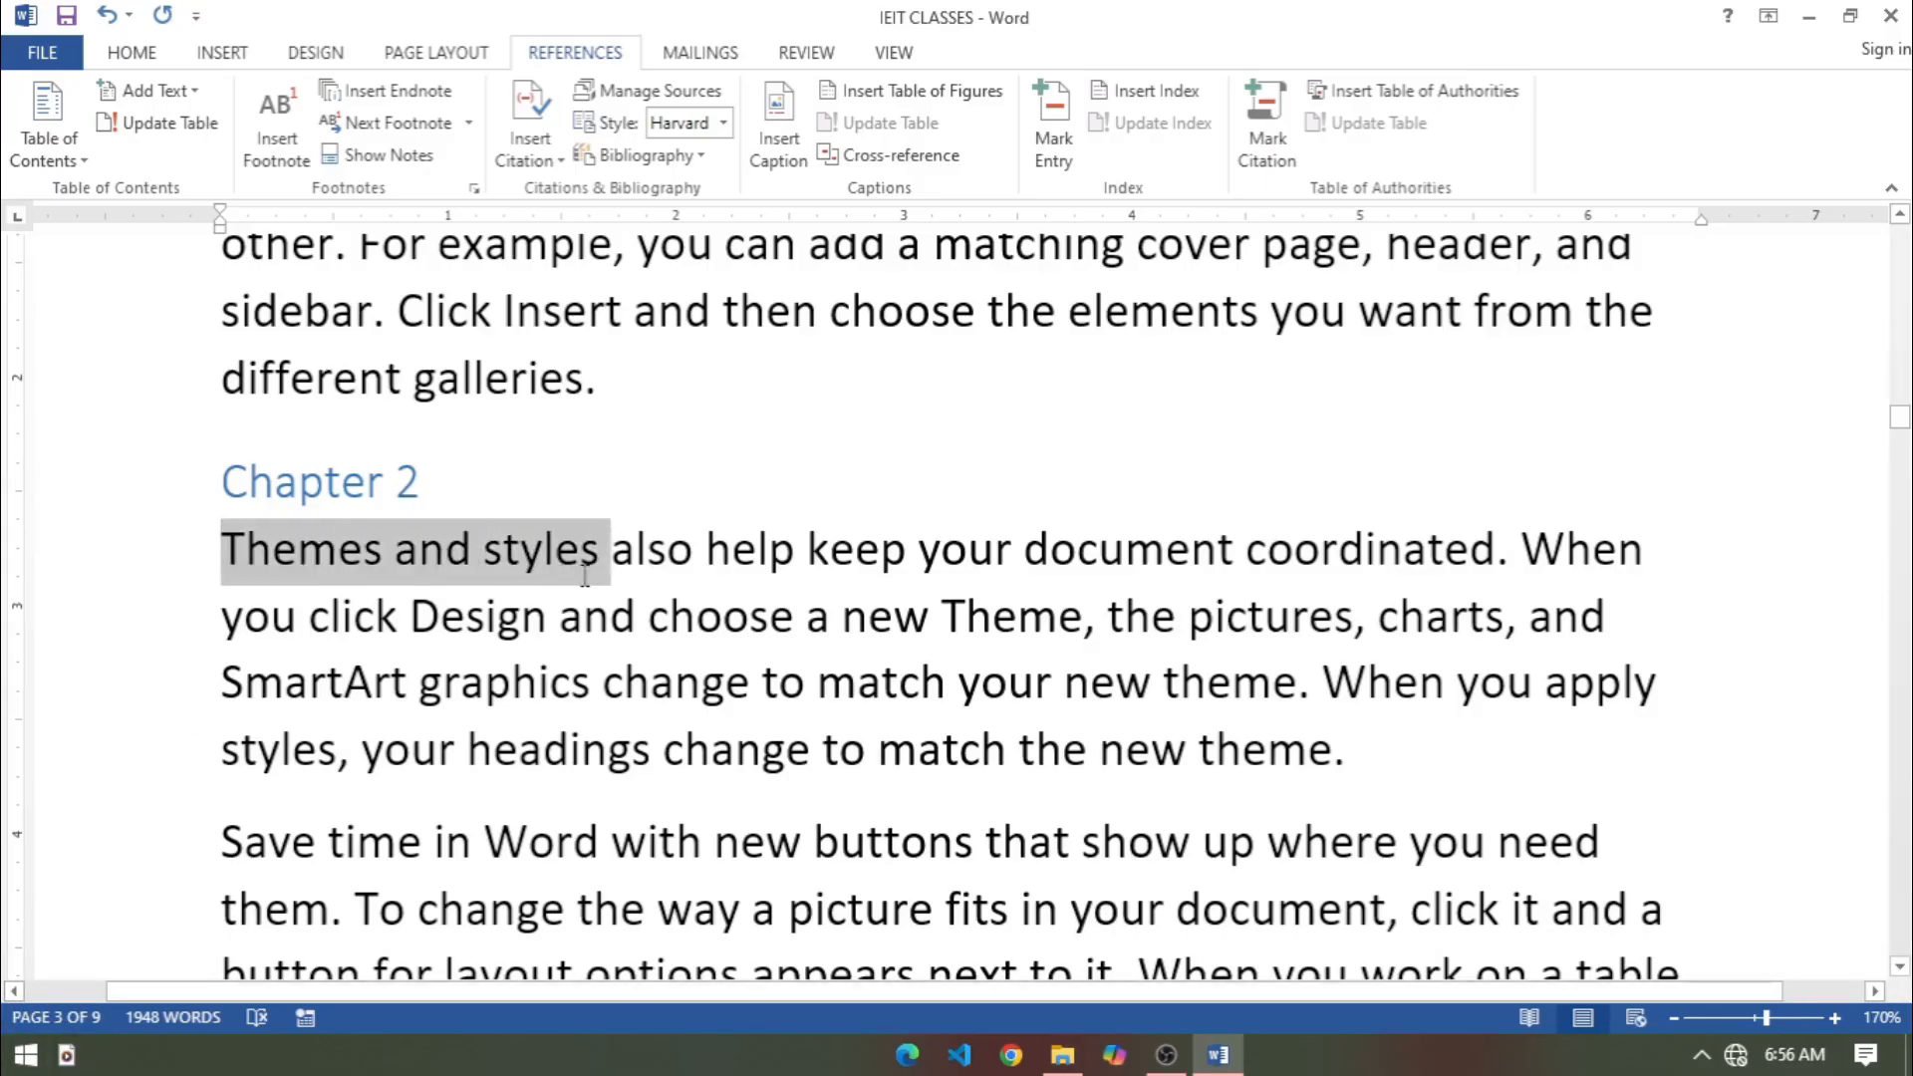
pyautogui.click(418, 92)
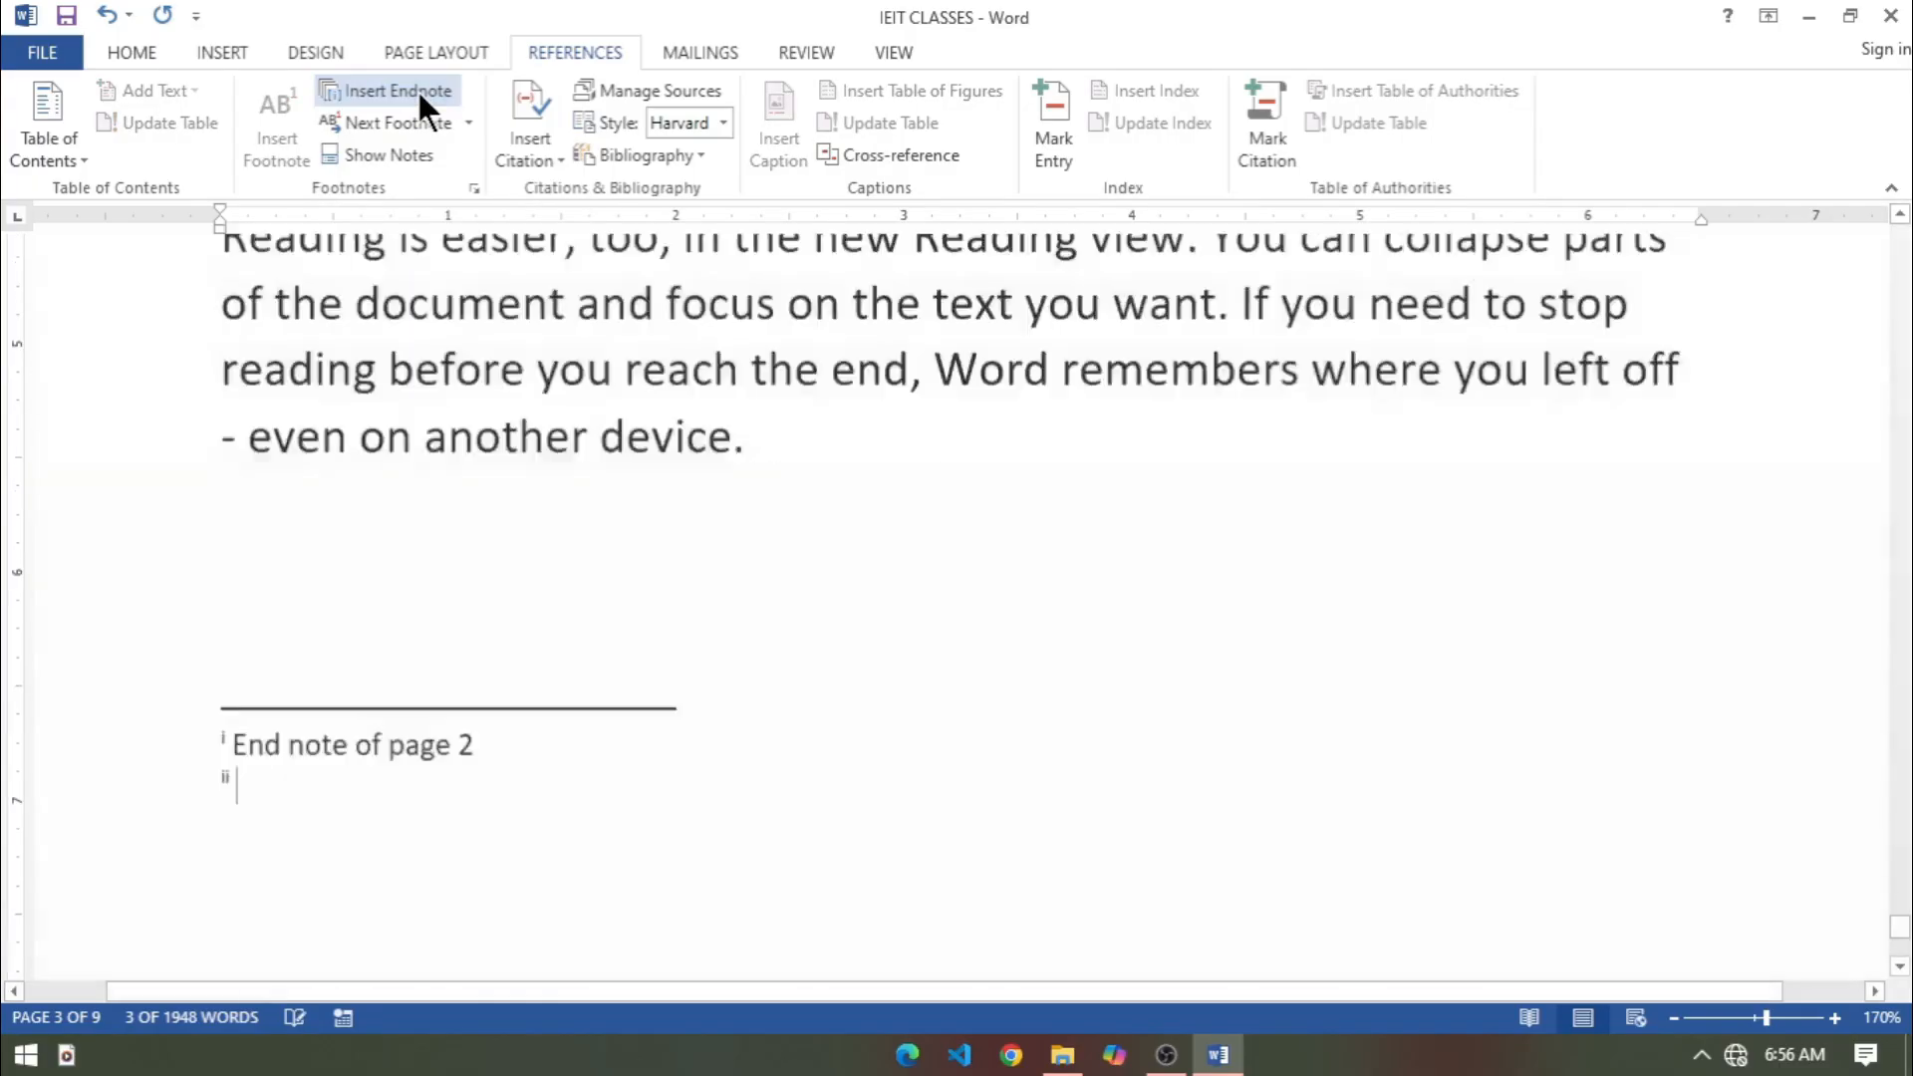
pyautogui.write('End m')
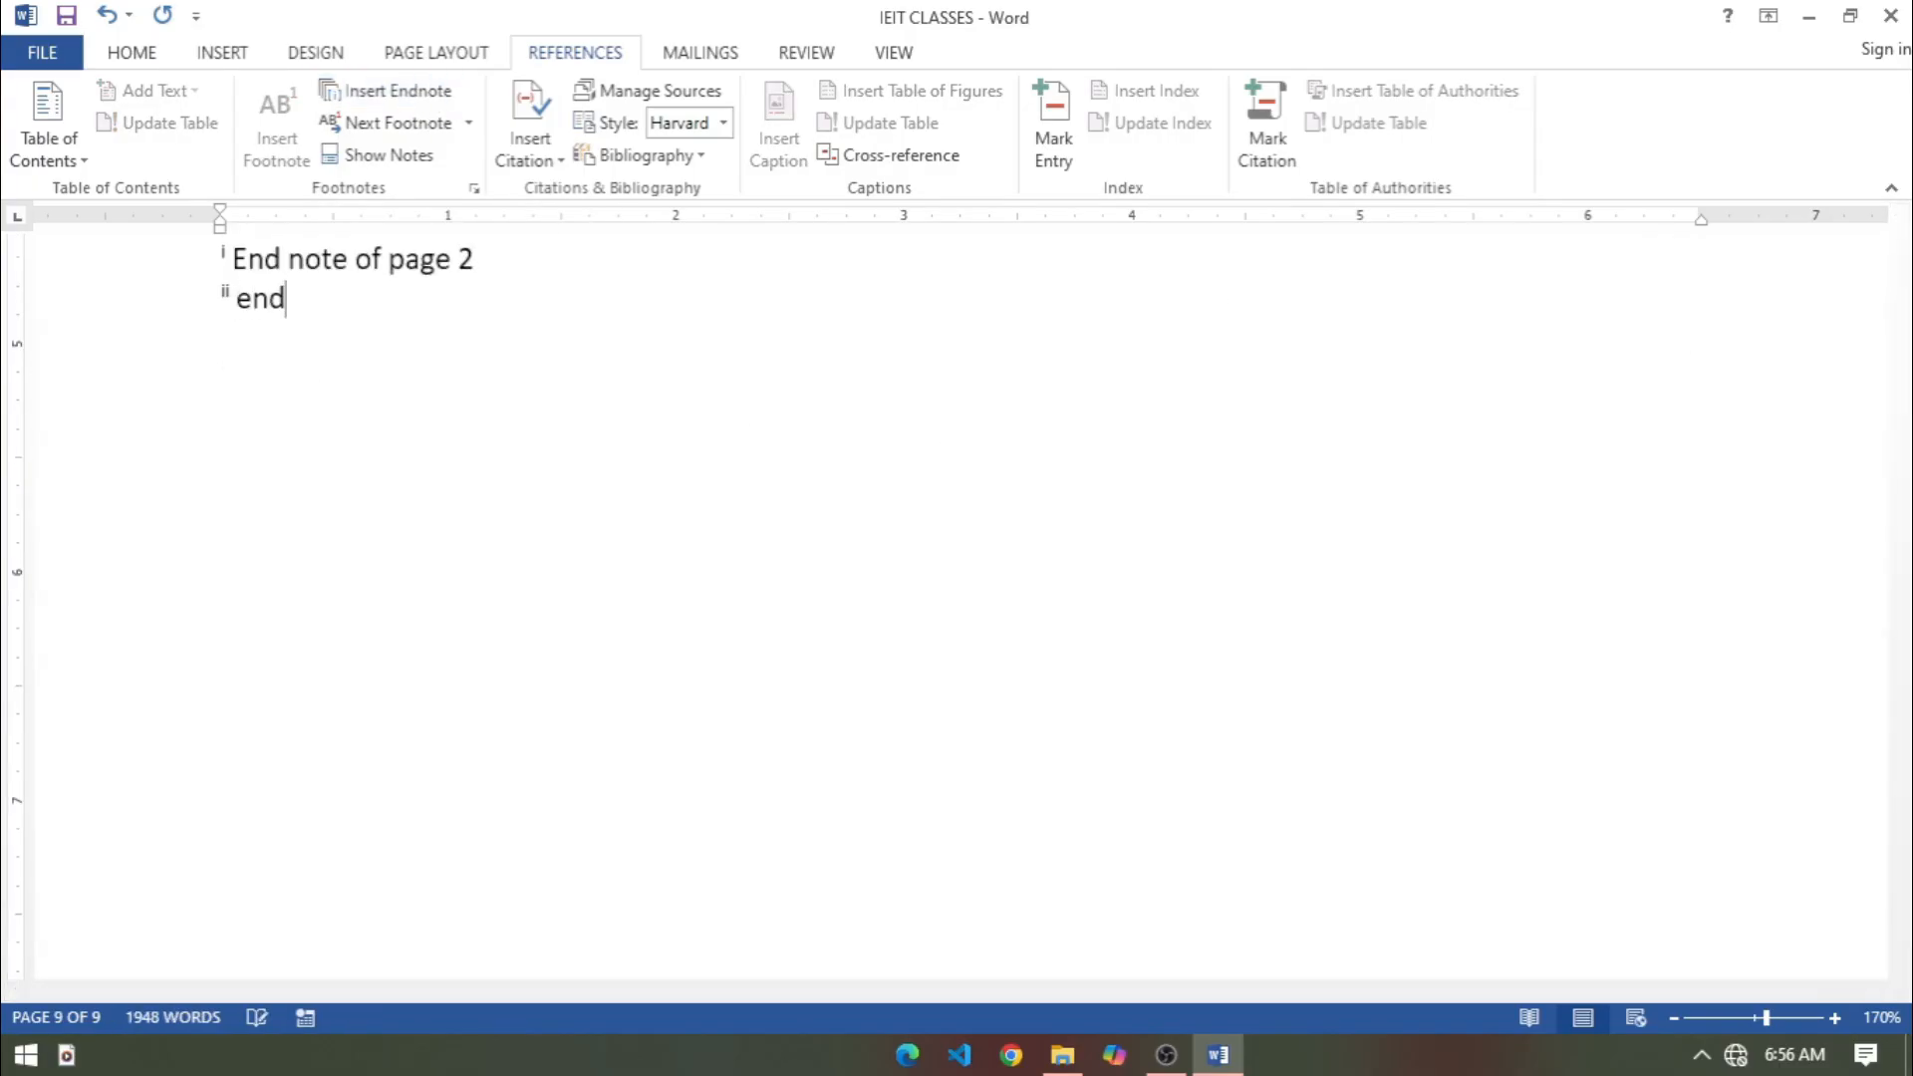
pyautogui.write('pte')
pyautogui.press('BackSpace')
pyautogui.press('BackSpace')
pyautogui.press('BackSpace')
pyautogui.press('BackSpace')
pyautogui.write('note p')
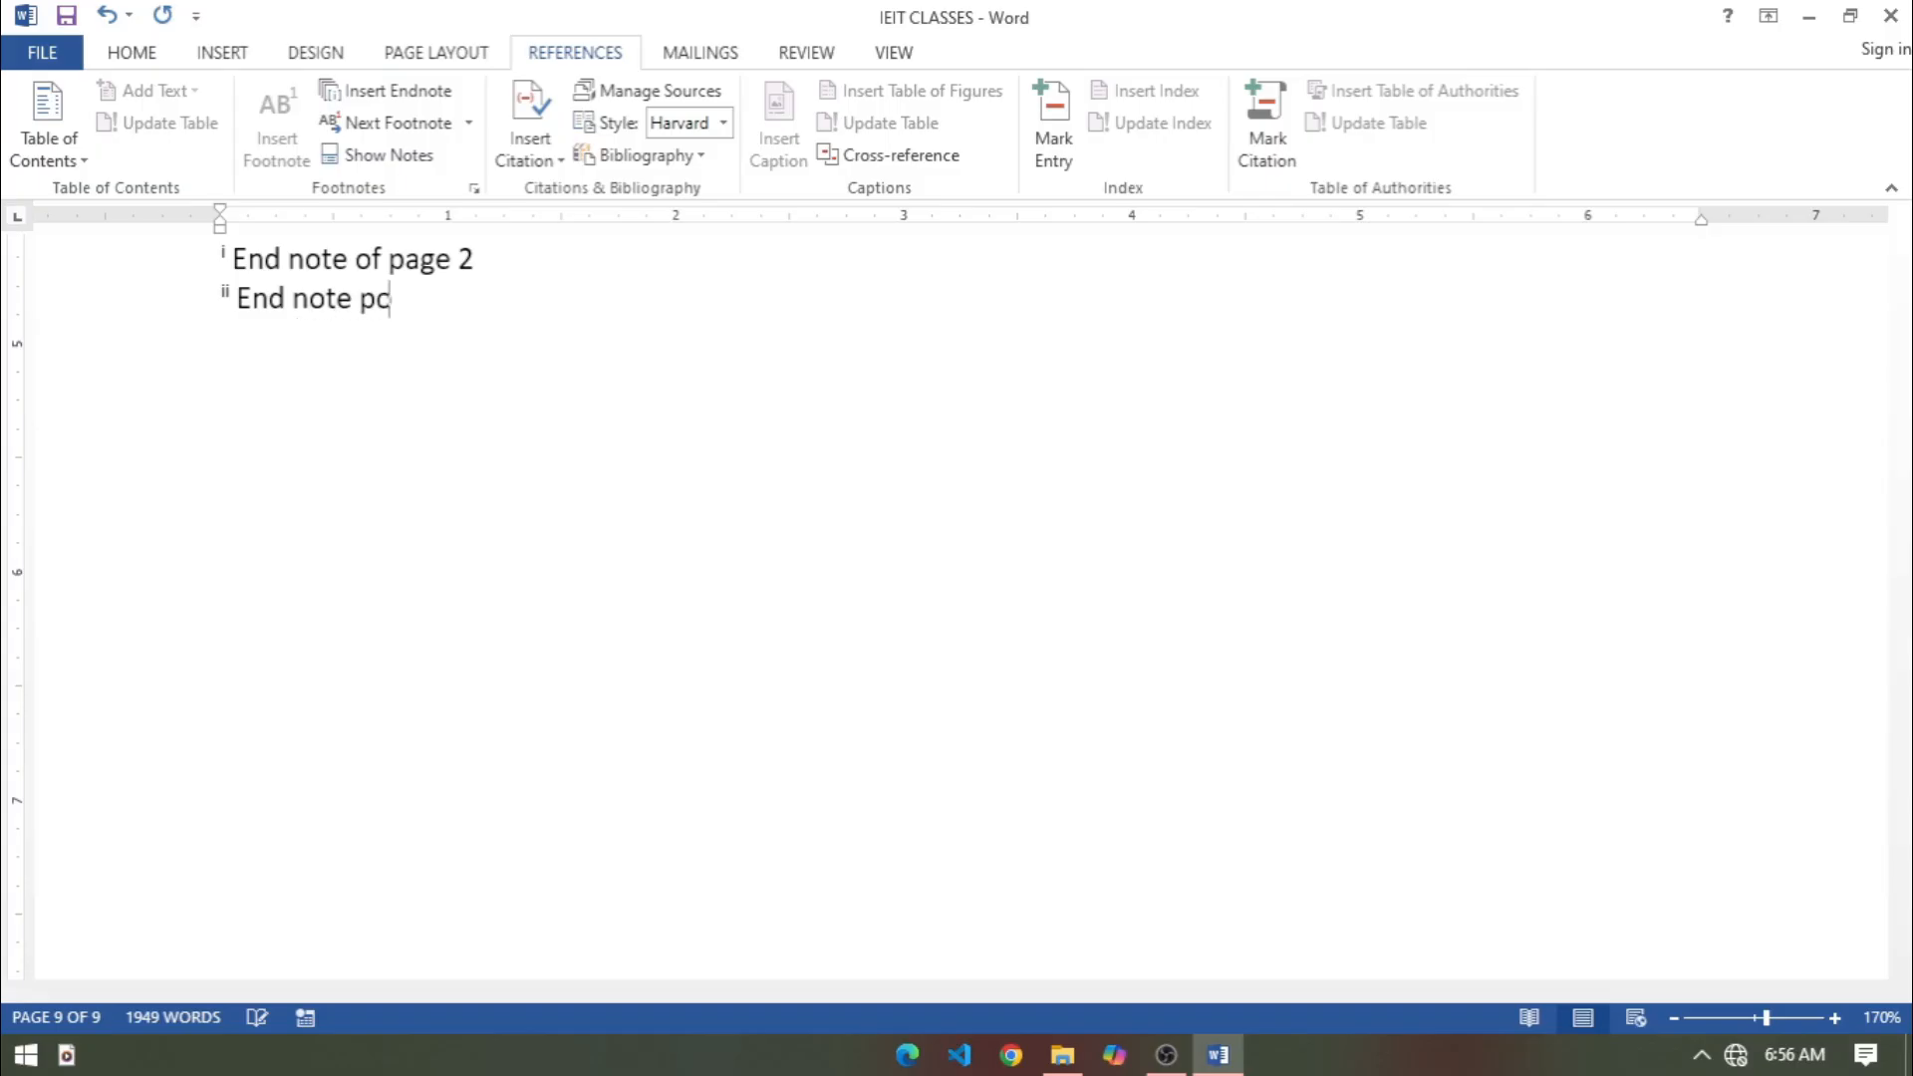
pyautogui.press('BackSpace')
pyautogui.write('of page 3')
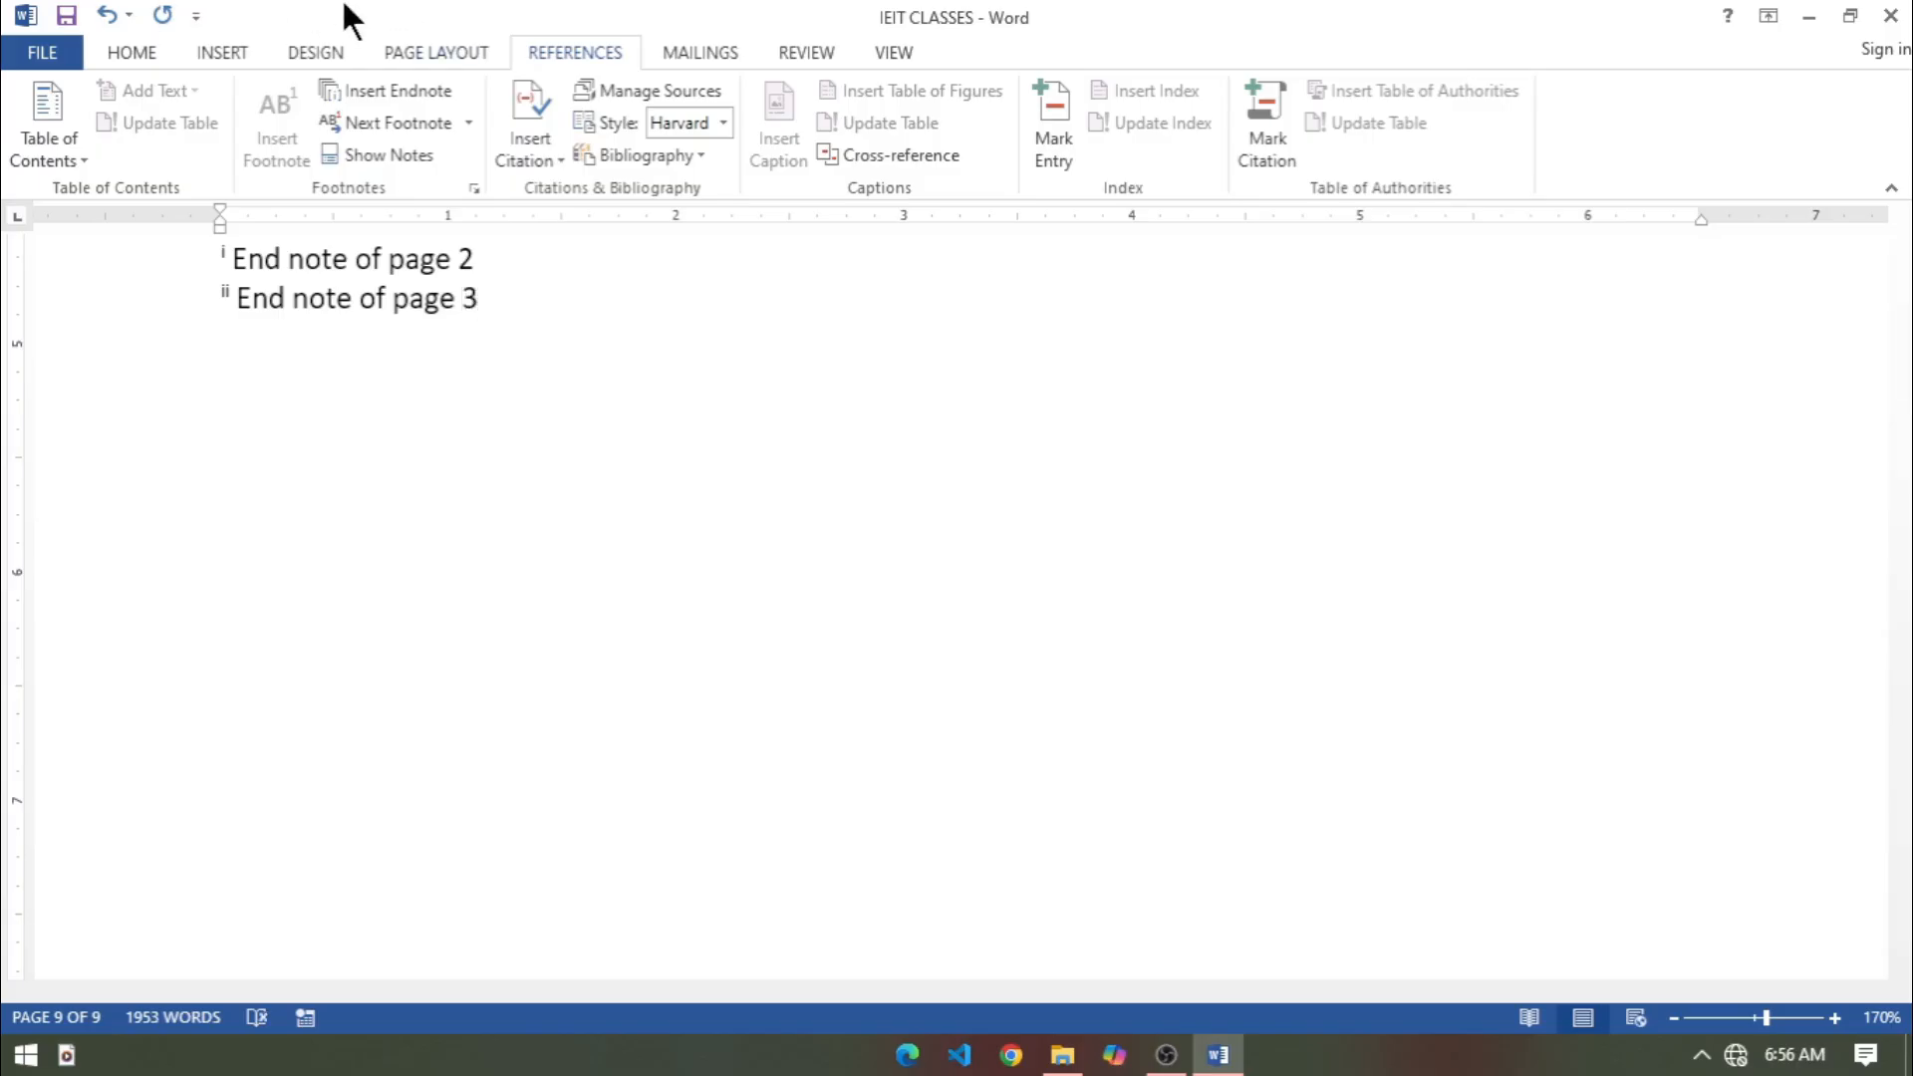
# Go back and forth between the Chapter 2 endnote marker and its note in the endnote area with Show Notes.
pyautogui.moveTo(1900, 927); pyautogui.dragTo(1908, 917)
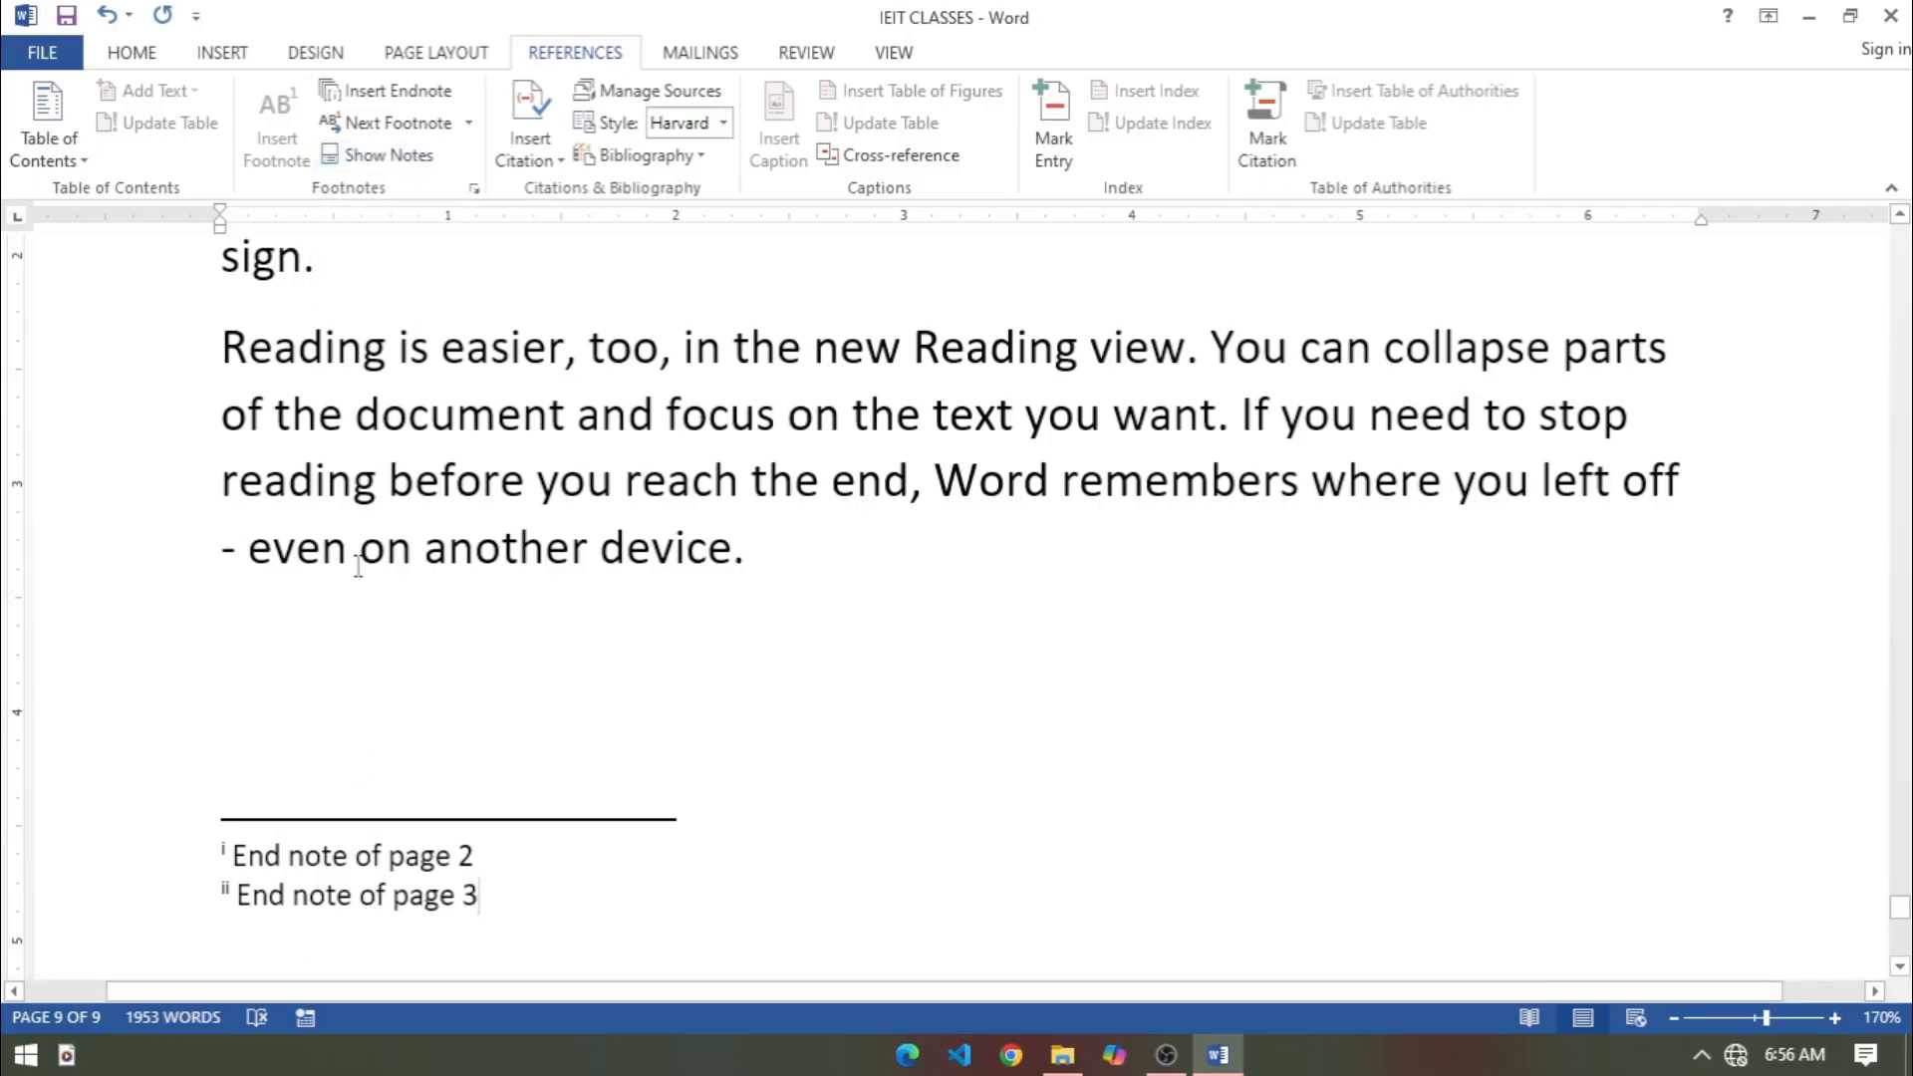
pyautogui.click(386, 155)
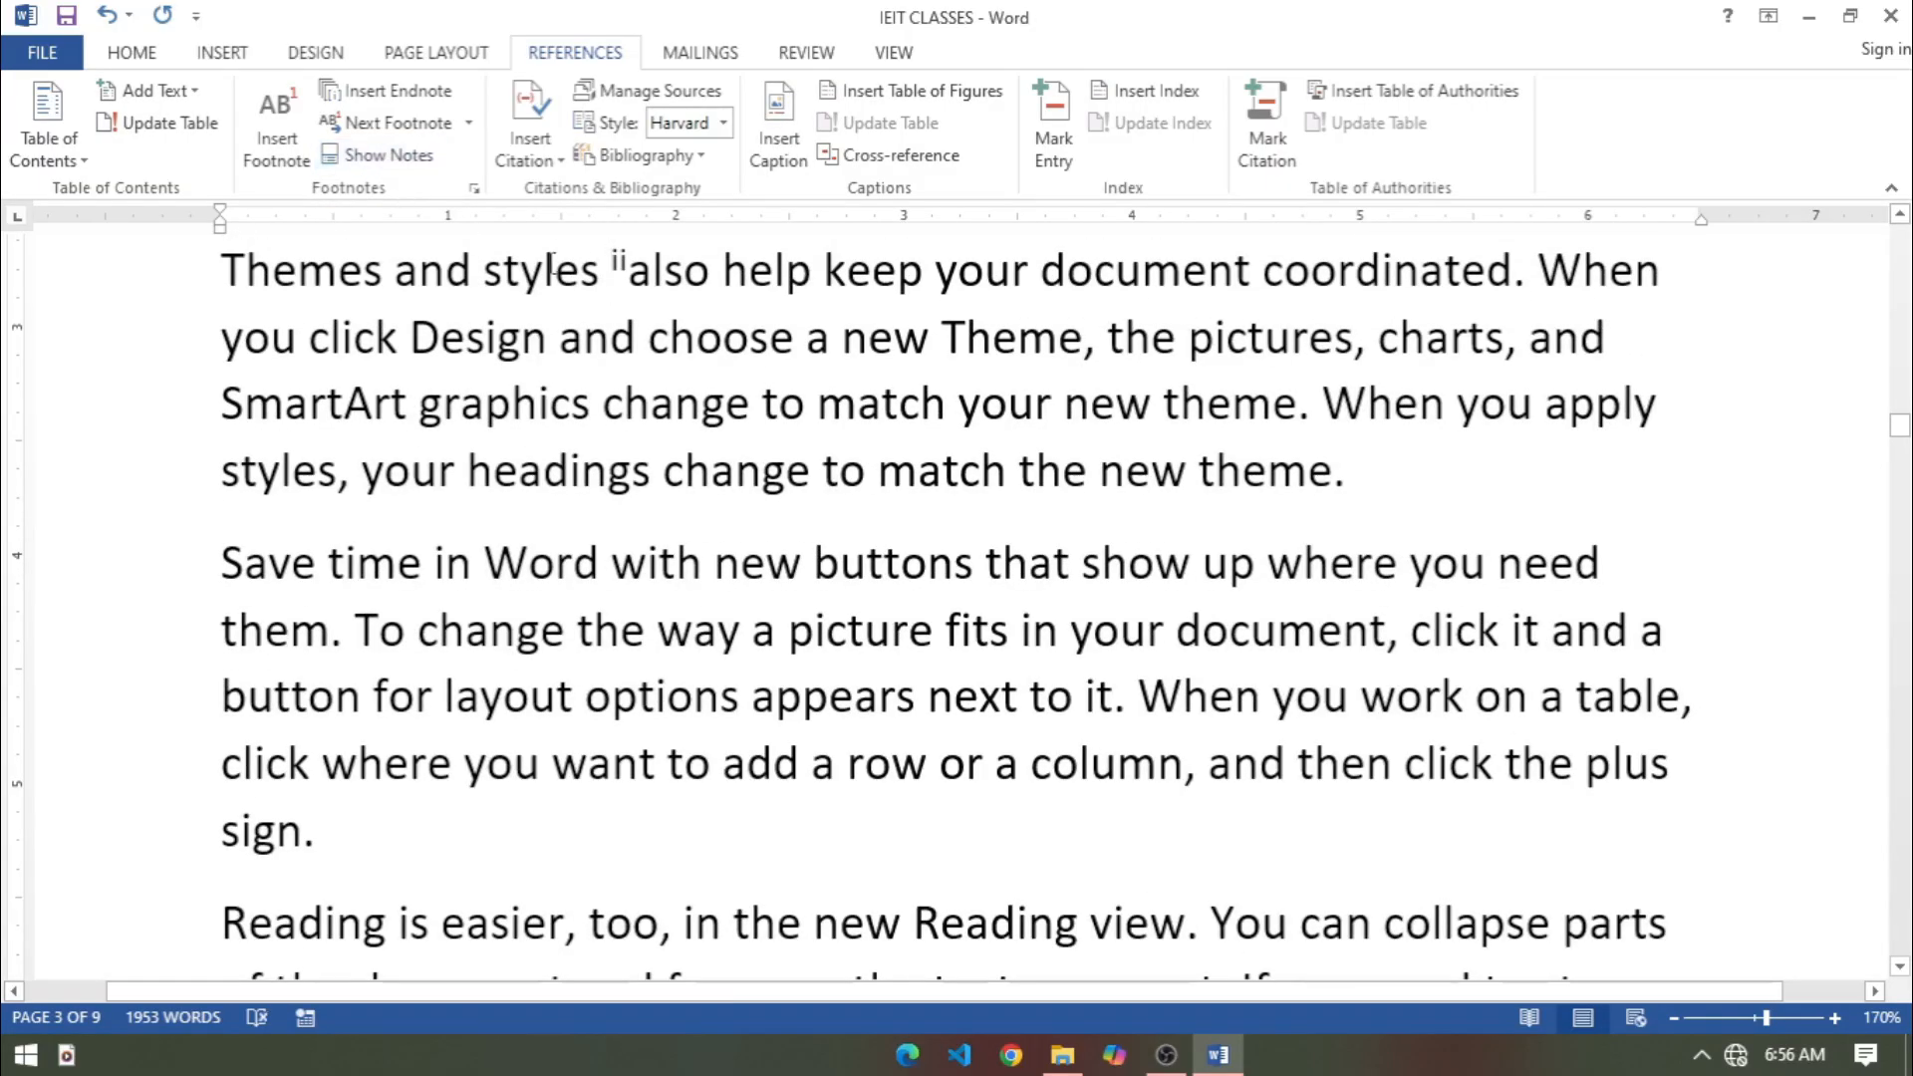
pyautogui.click(389, 153)
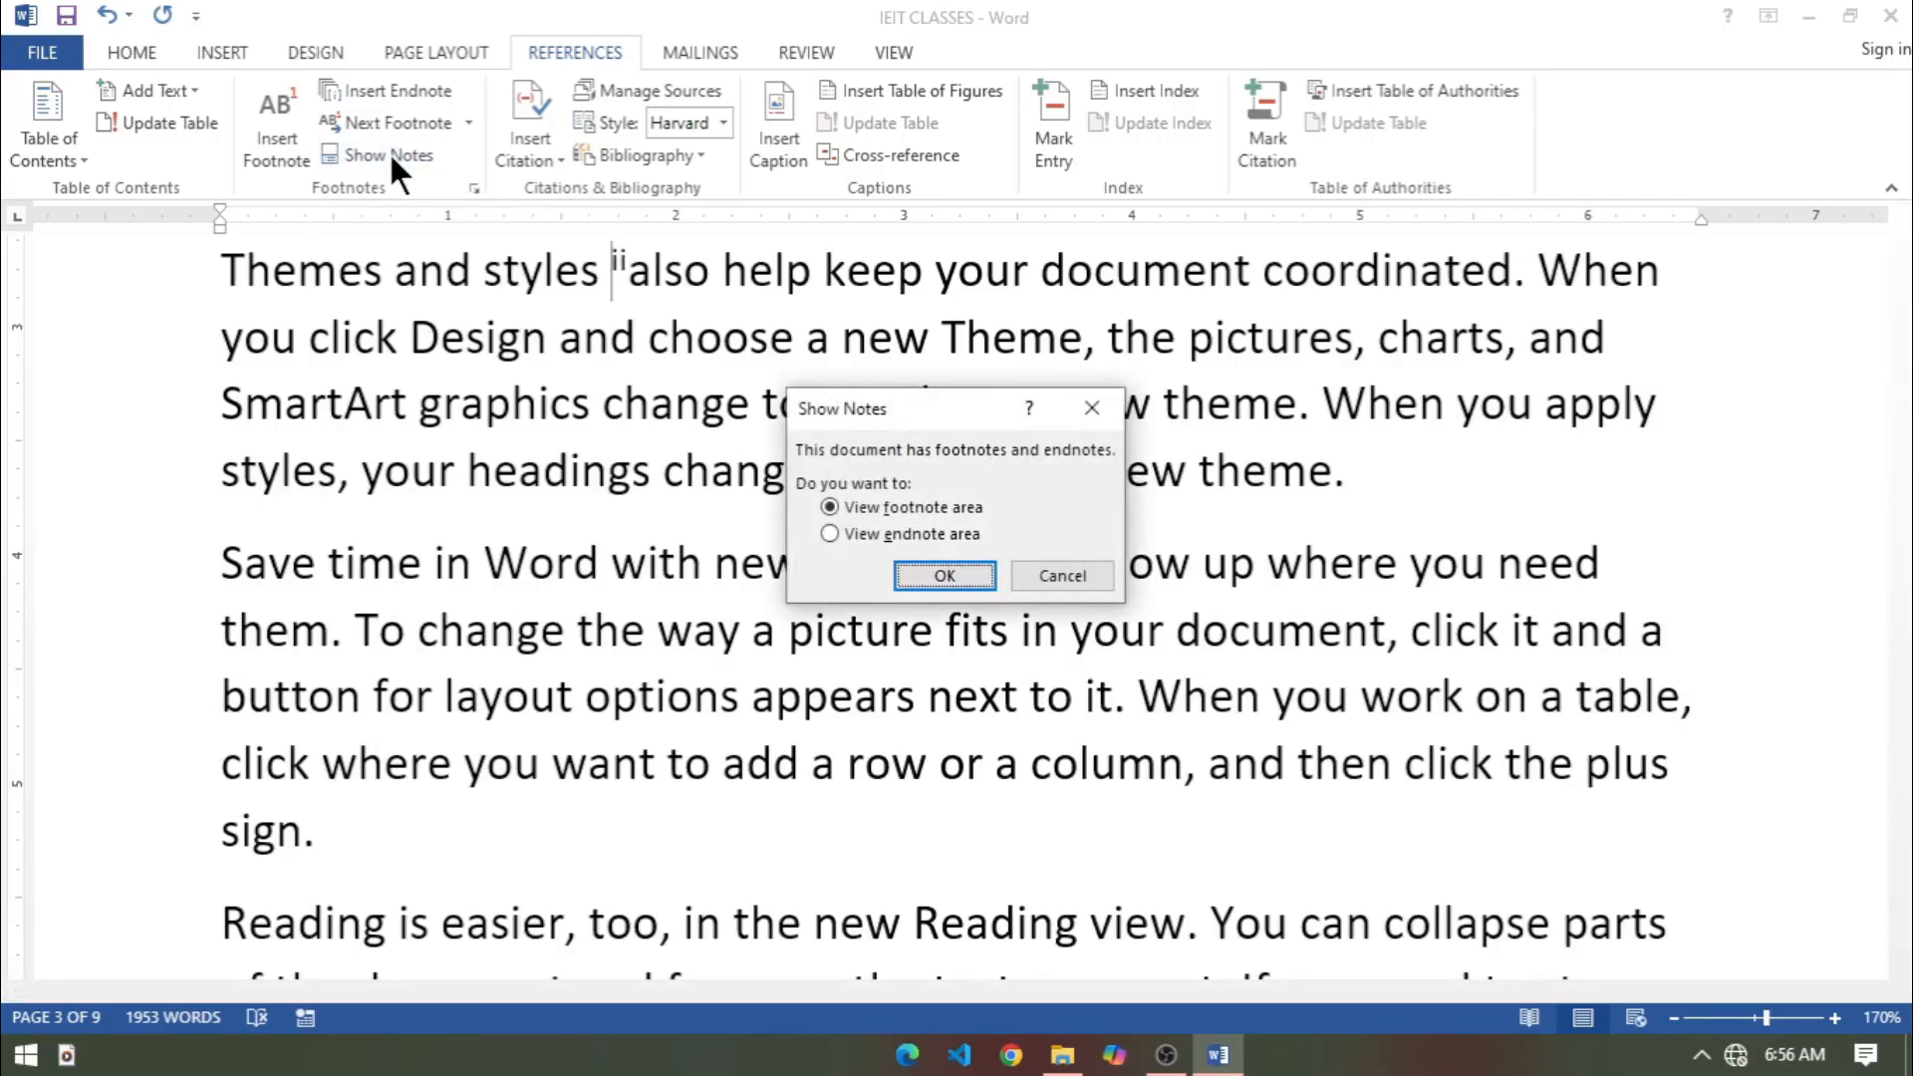
pyautogui.click(903, 531)
pyautogui.click(943, 576)
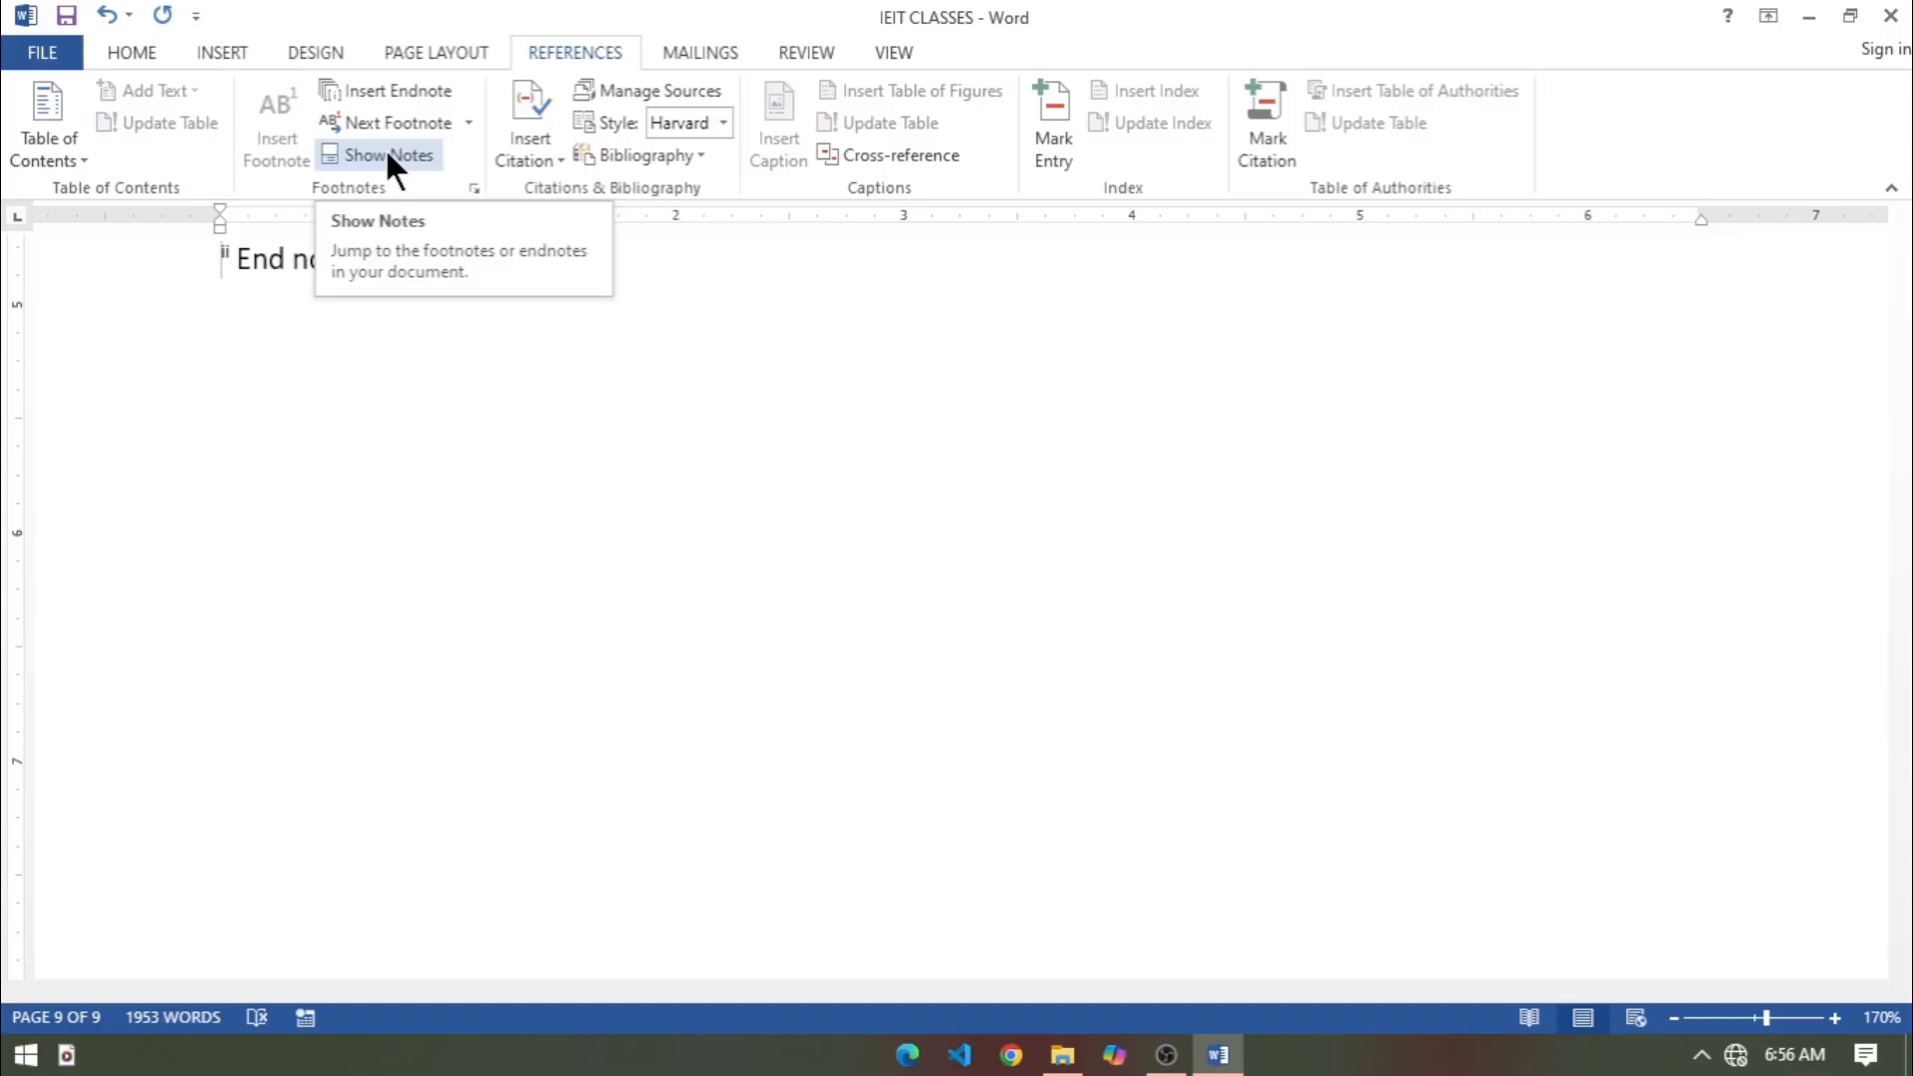
pyautogui.click(422, 121)
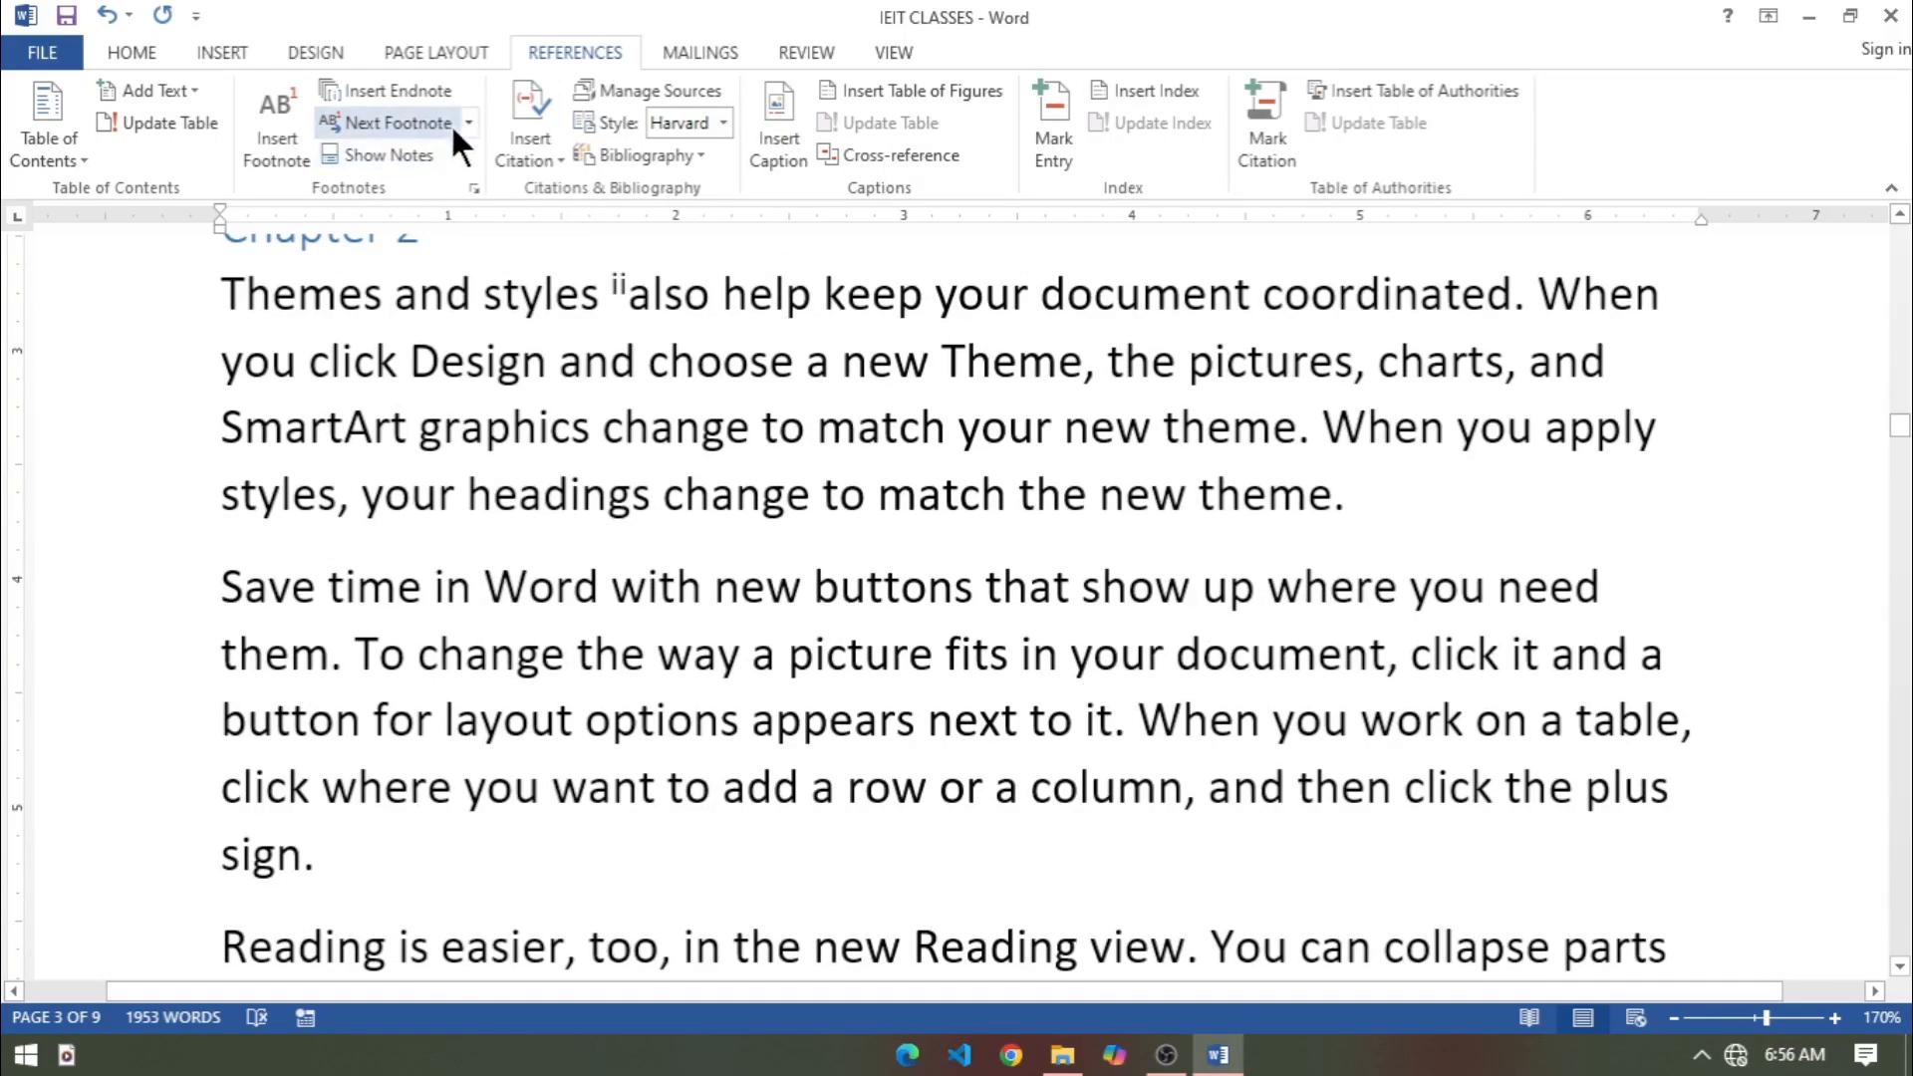
pyautogui.click(402, 155)
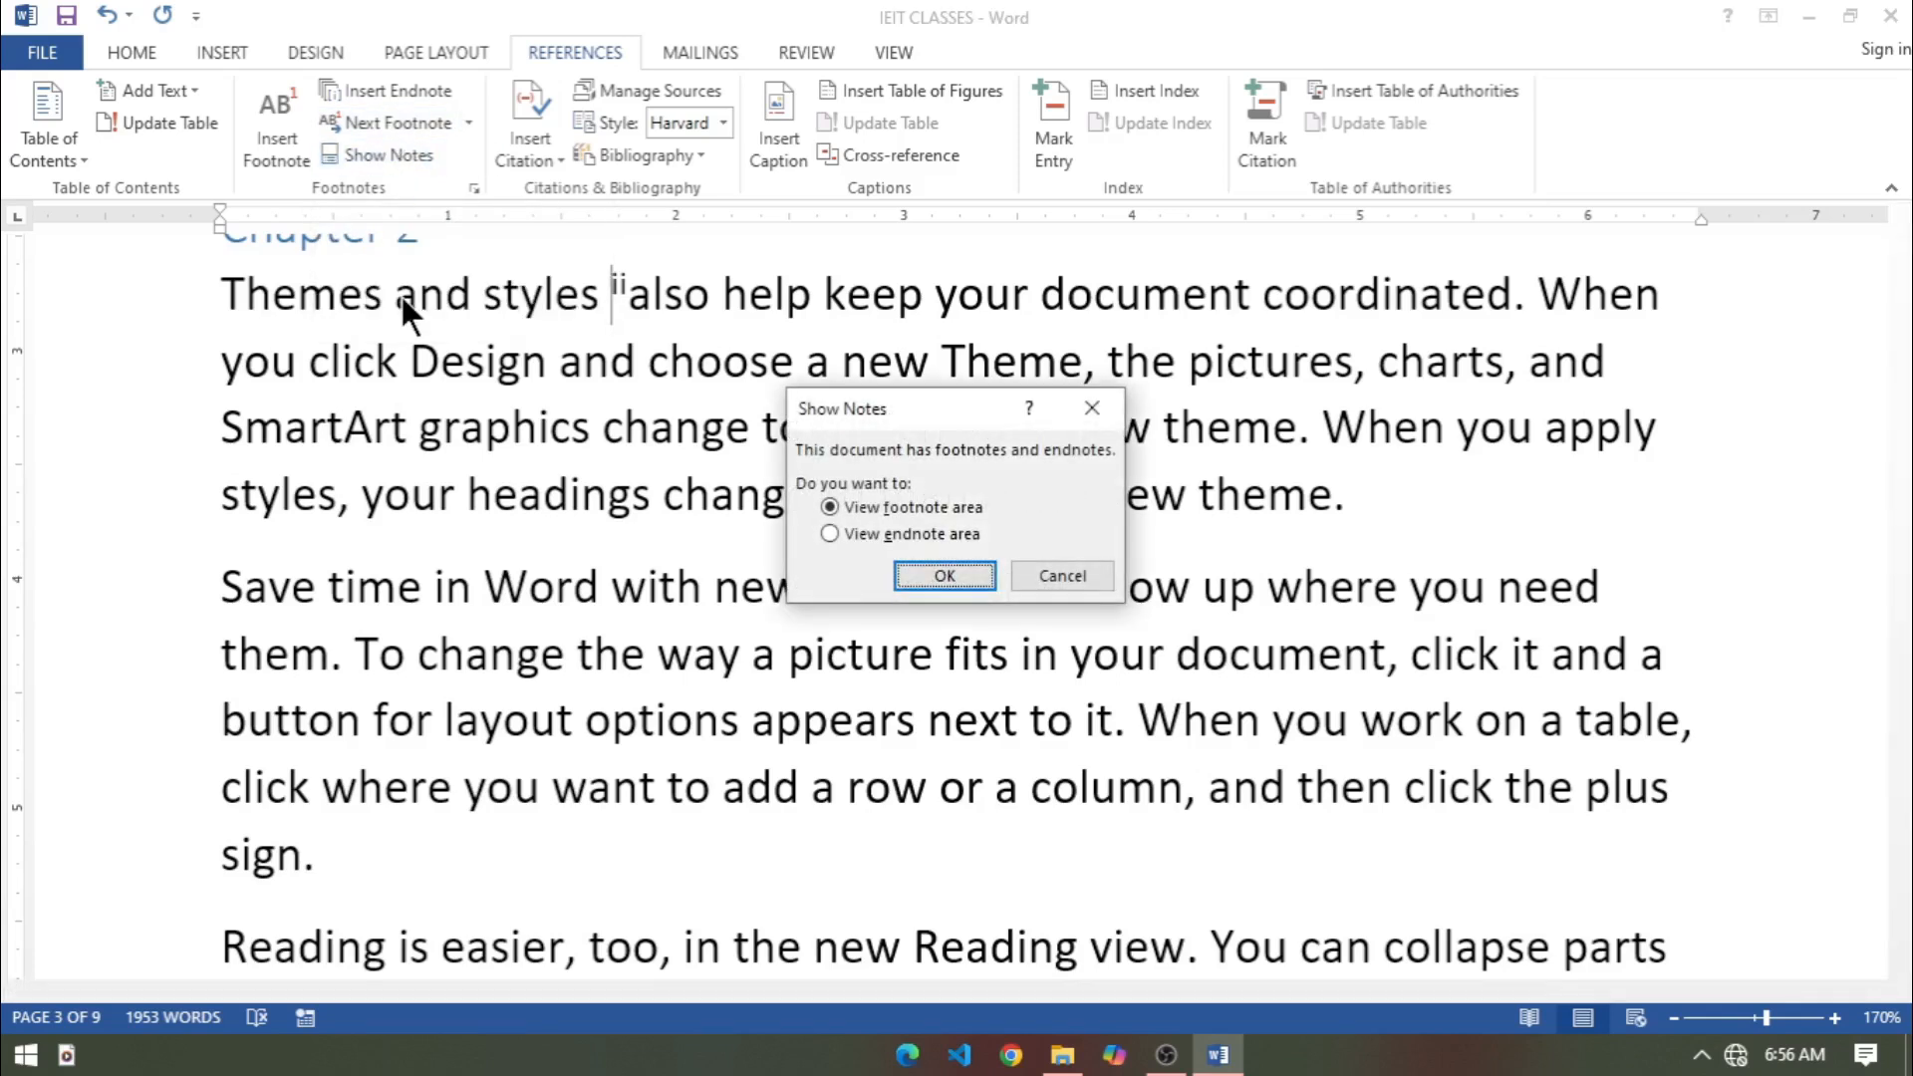
pyautogui.click(927, 535)
pyautogui.click(933, 570)
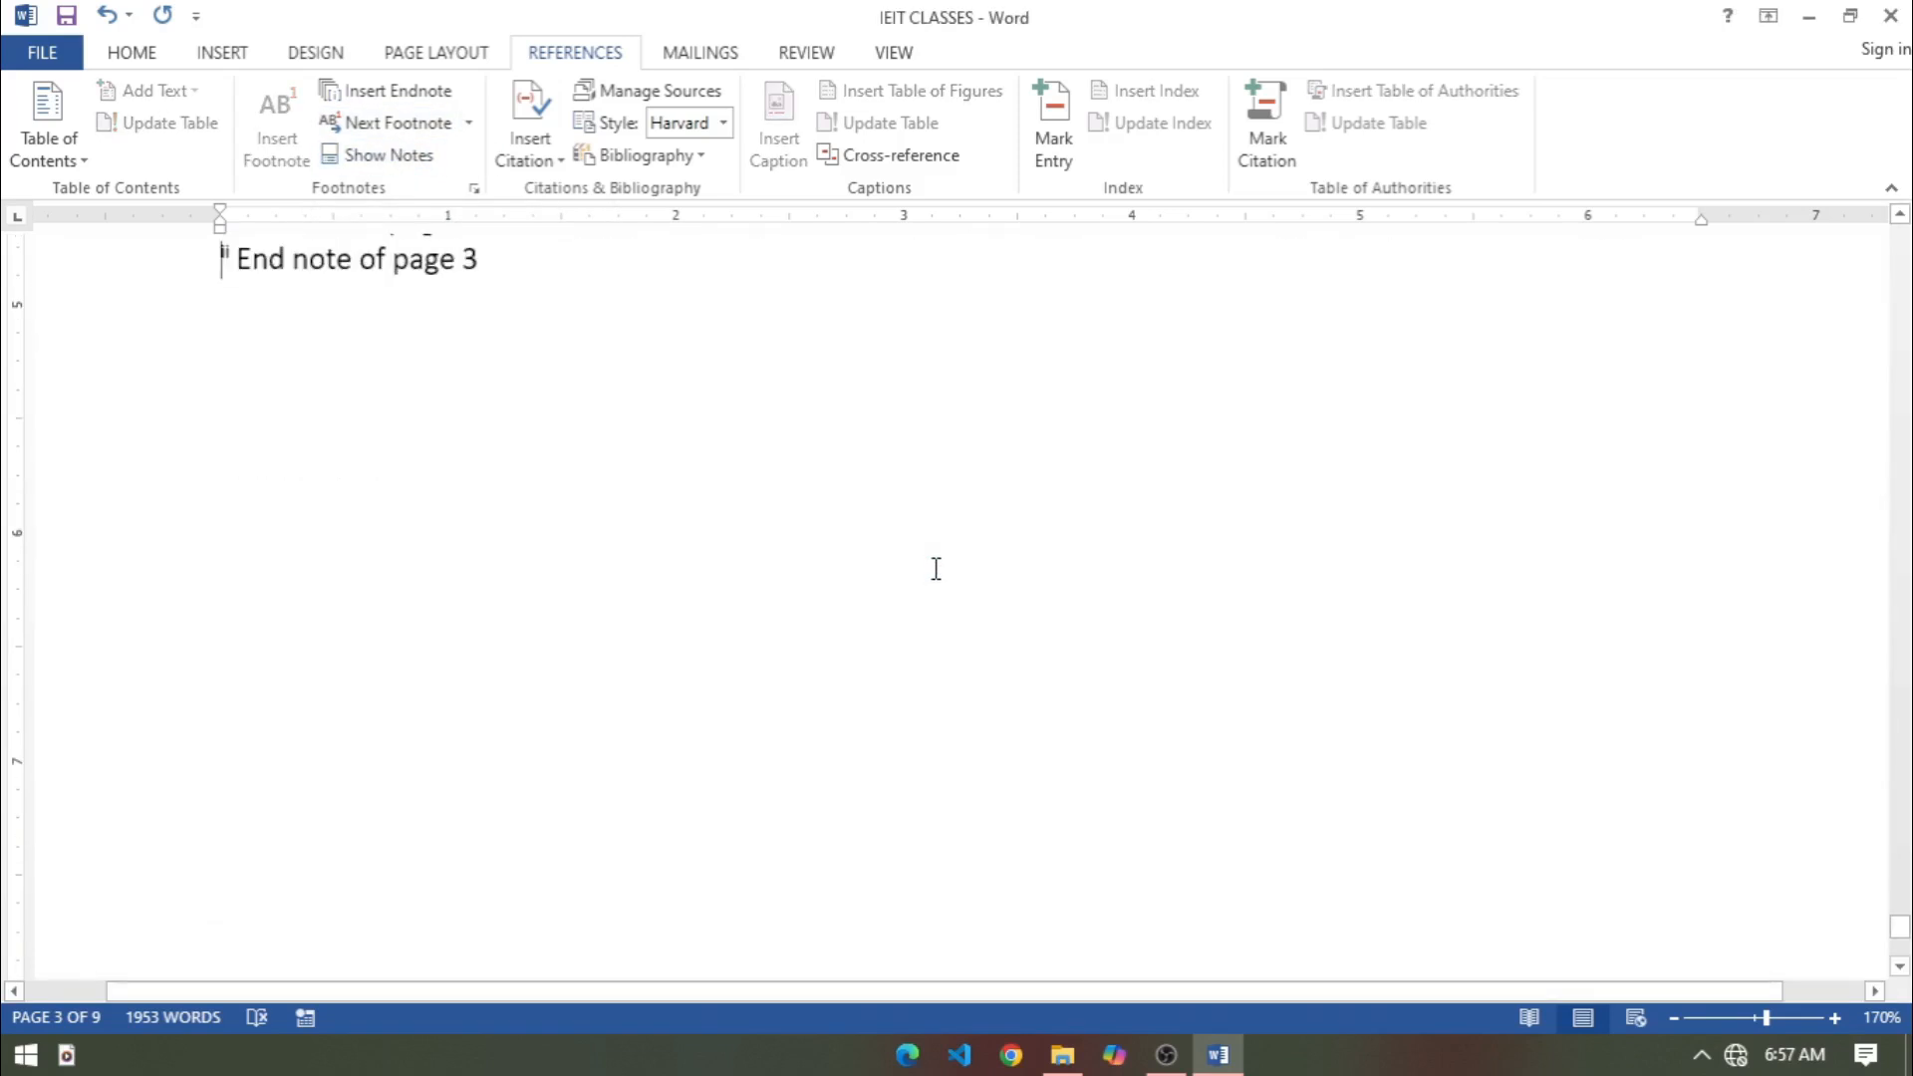
# Add an empty paragraph after the last body paragraph on page 9 and open a new citation source there.
pyautogui.scroll(15, 481, 493)
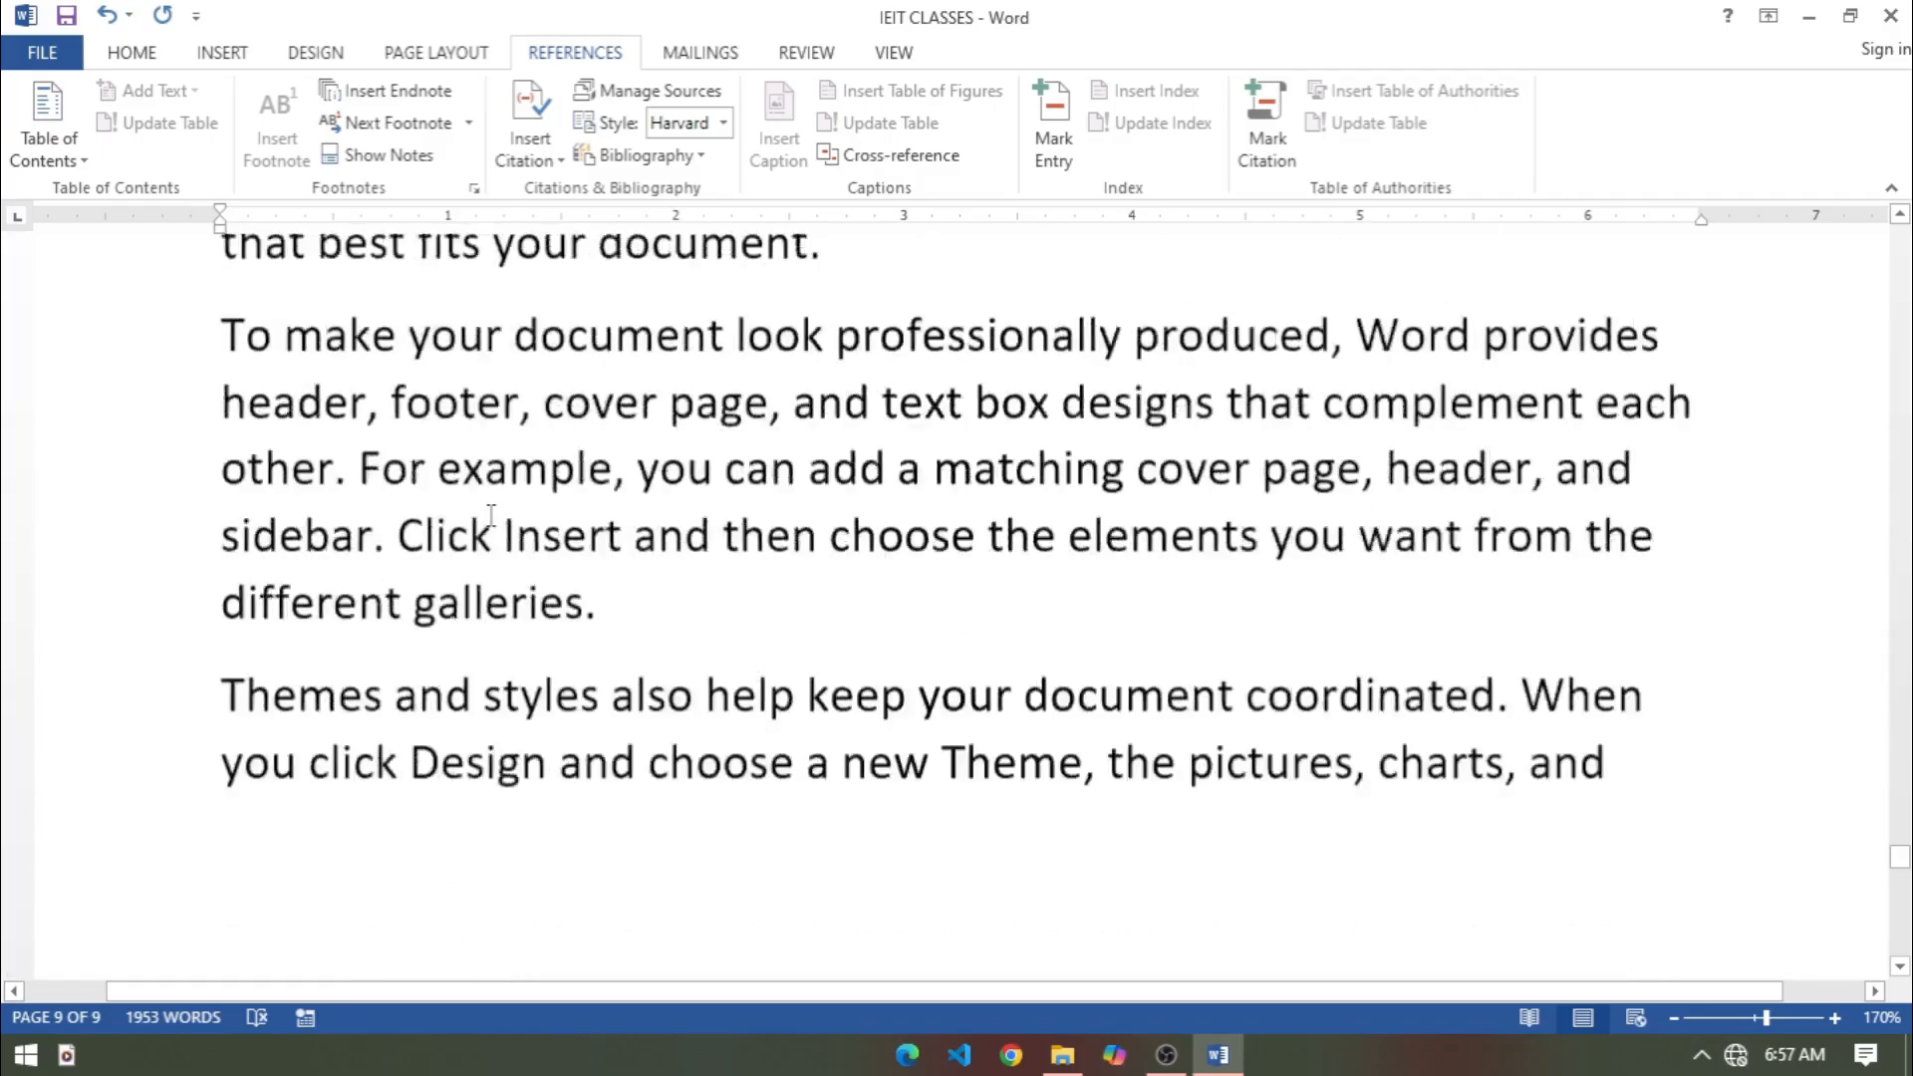
pyautogui.scroll(10, 492, 515)
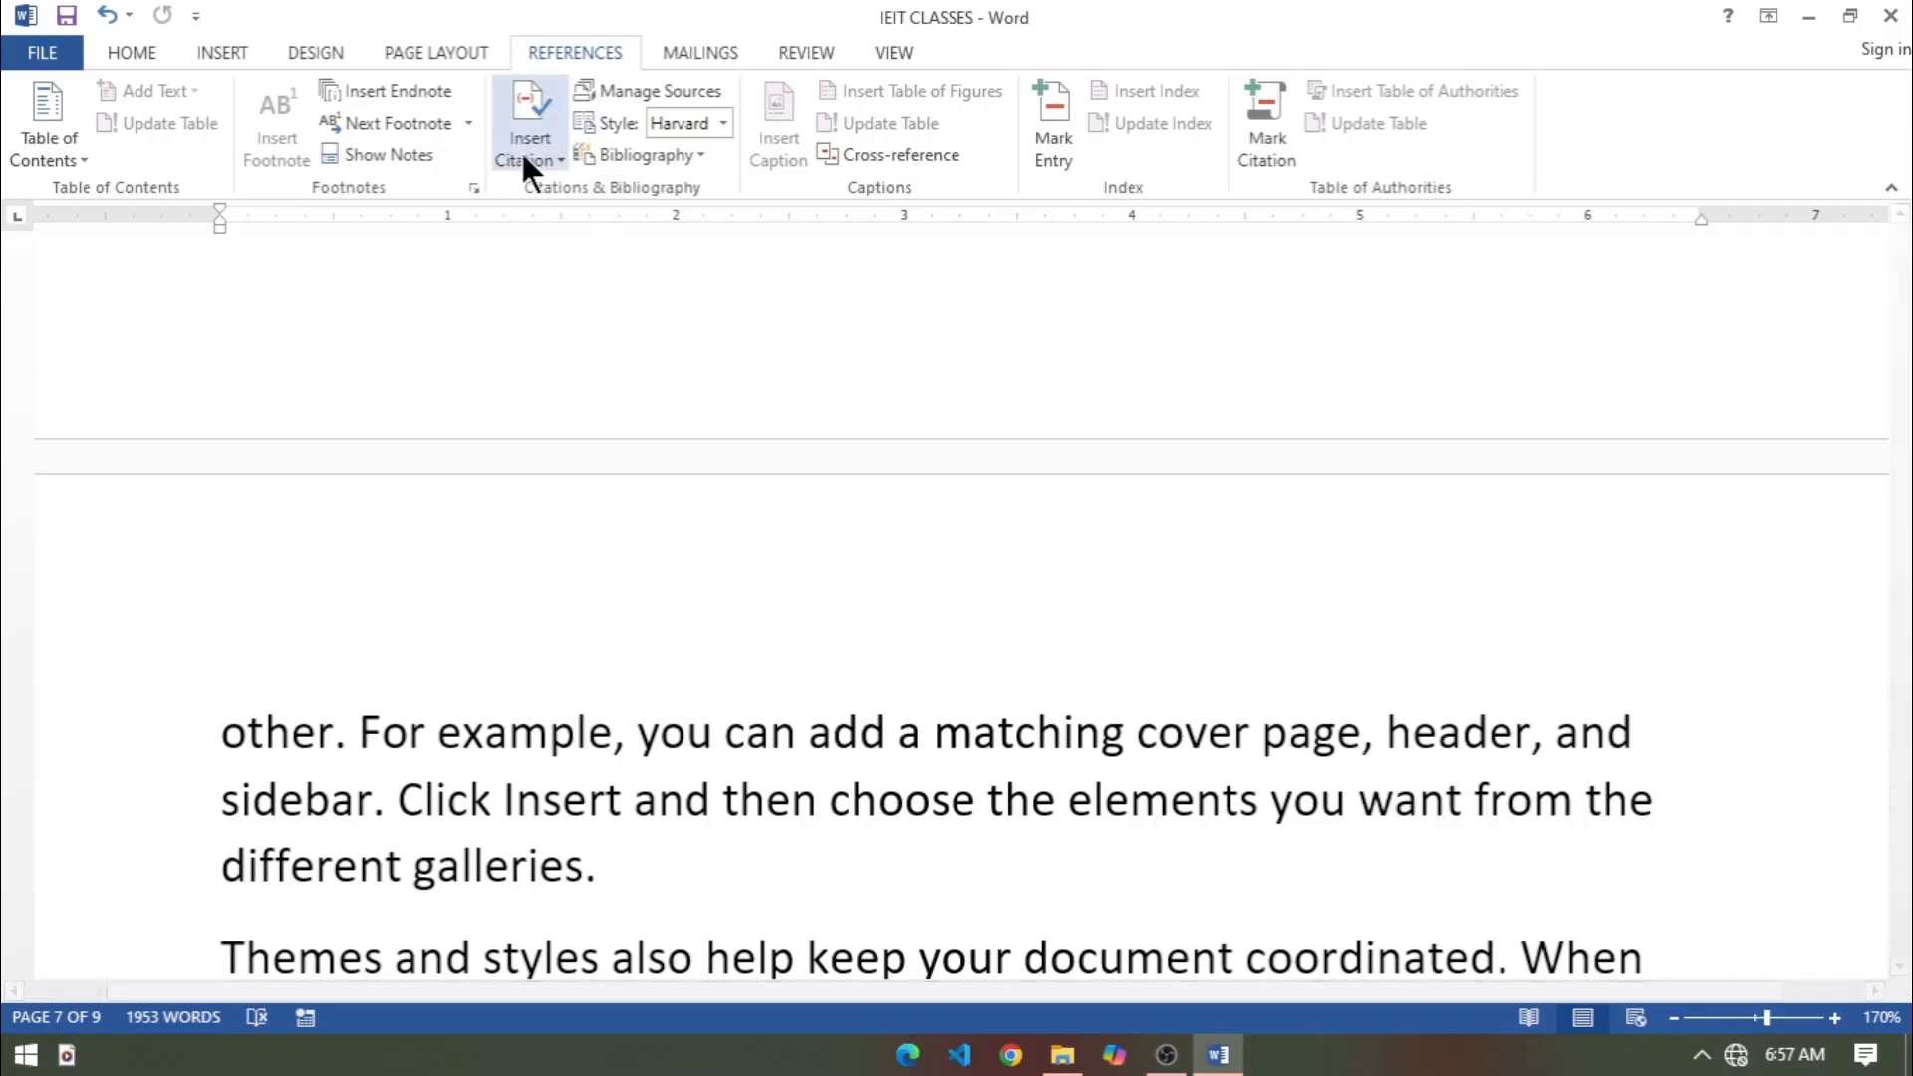
pyautogui.scroll(-20, 578, 598)
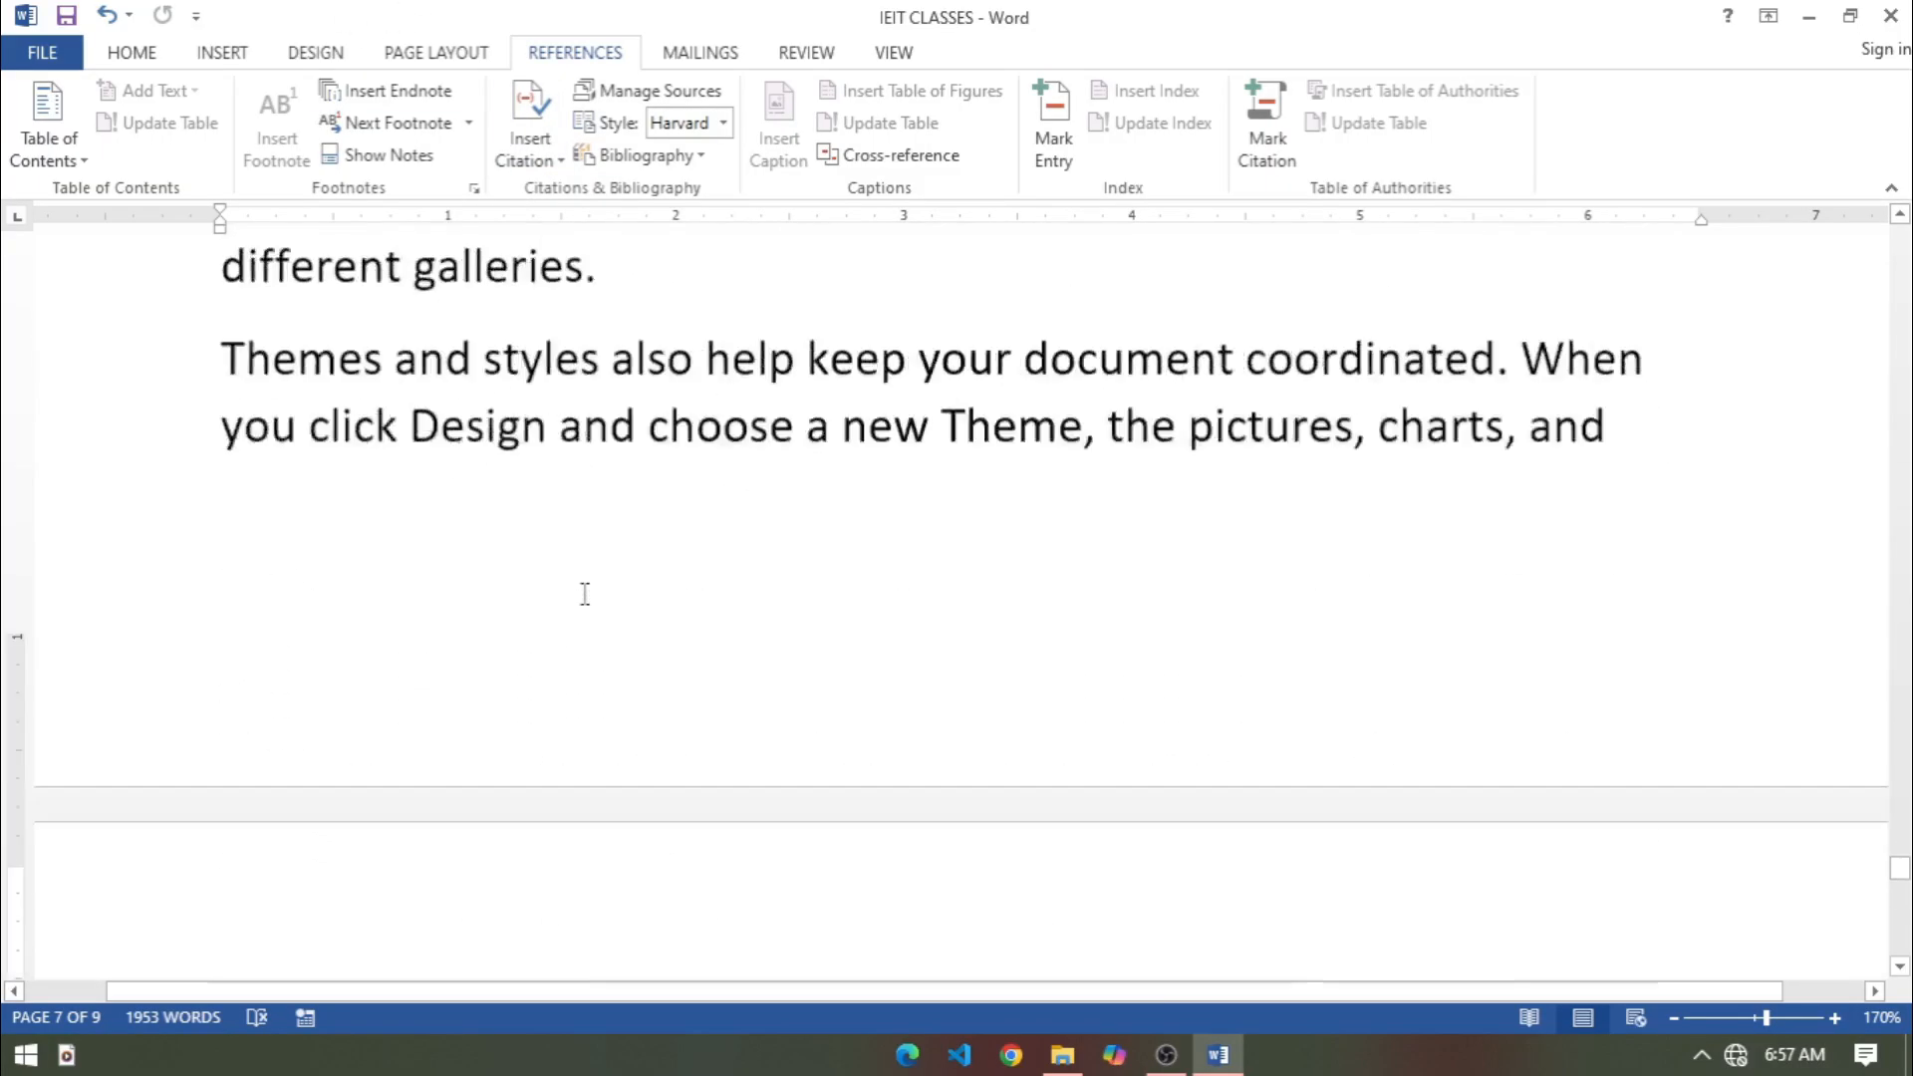
pyautogui.scroll(7, 585, 626)
pyautogui.click(825, 499)
pyautogui.press('Return')
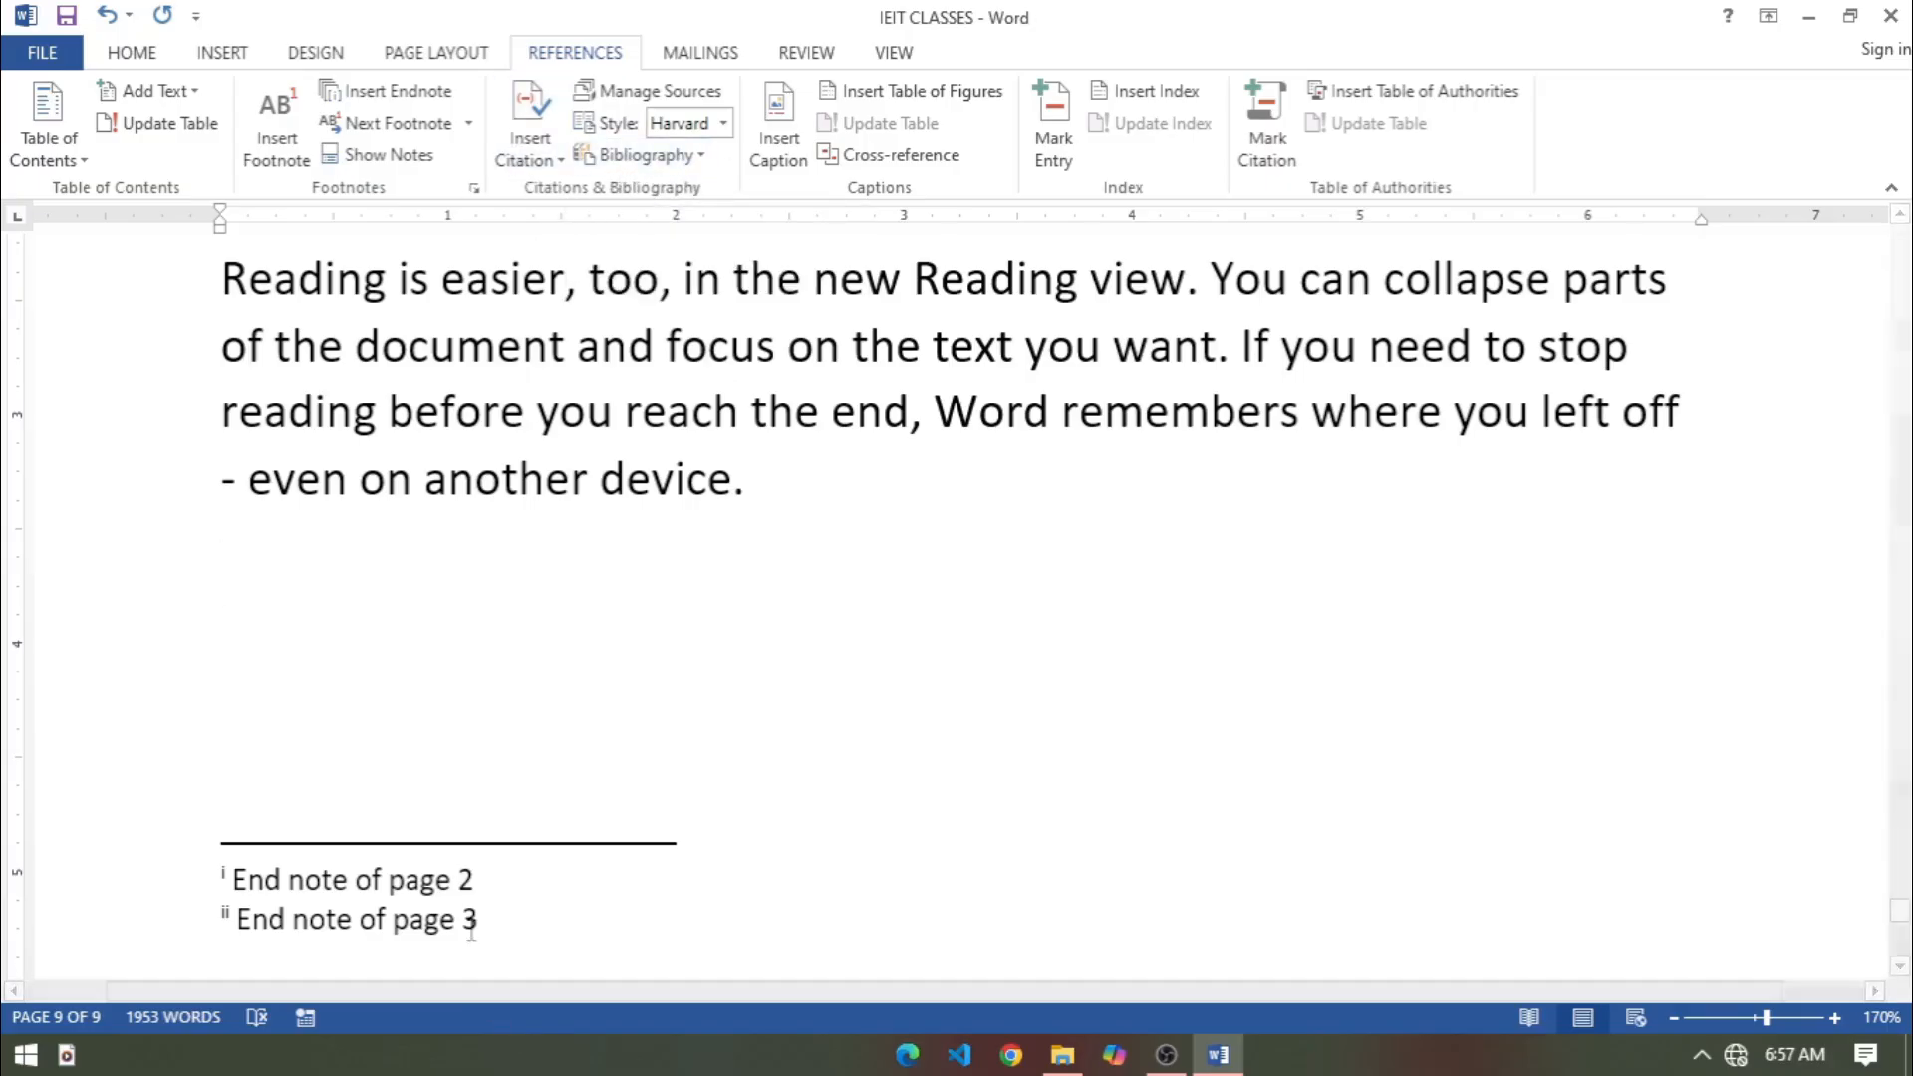
pyautogui.click(544, 161)
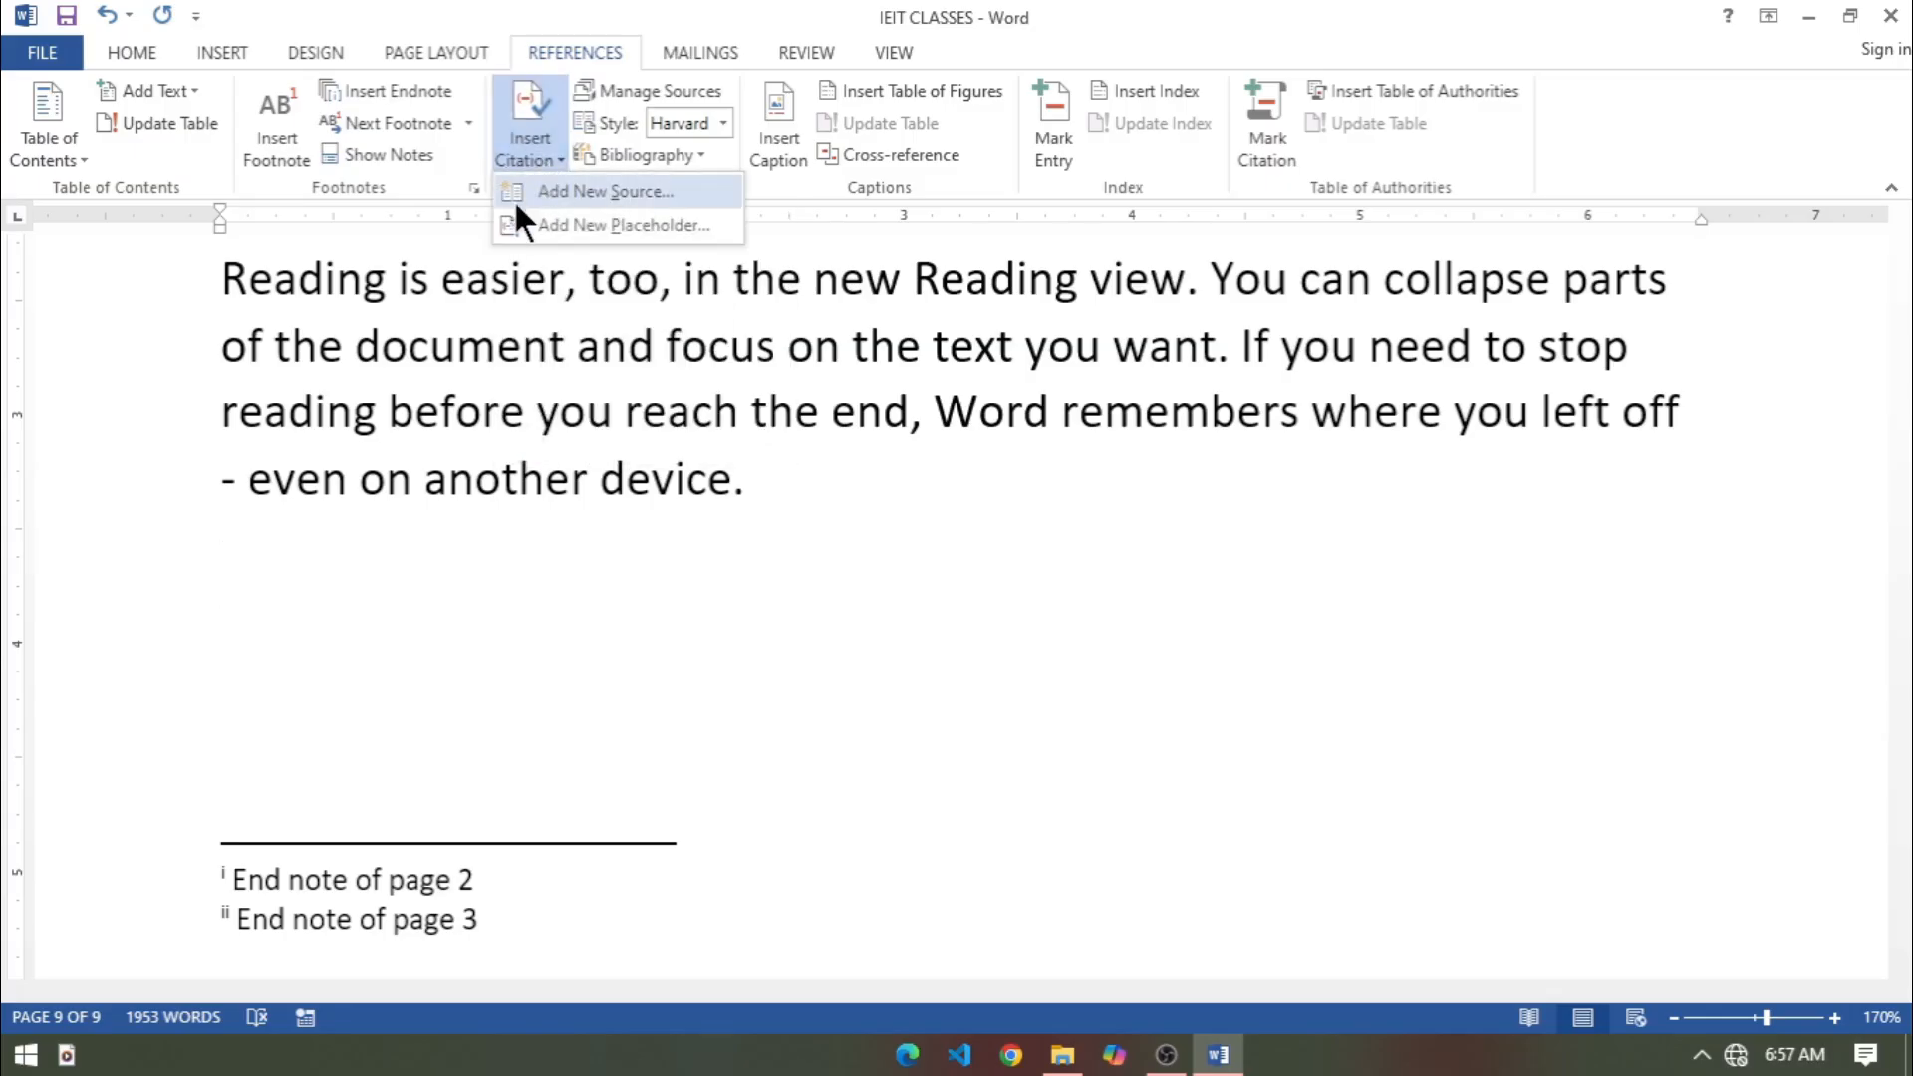
pyautogui.click(584, 199)
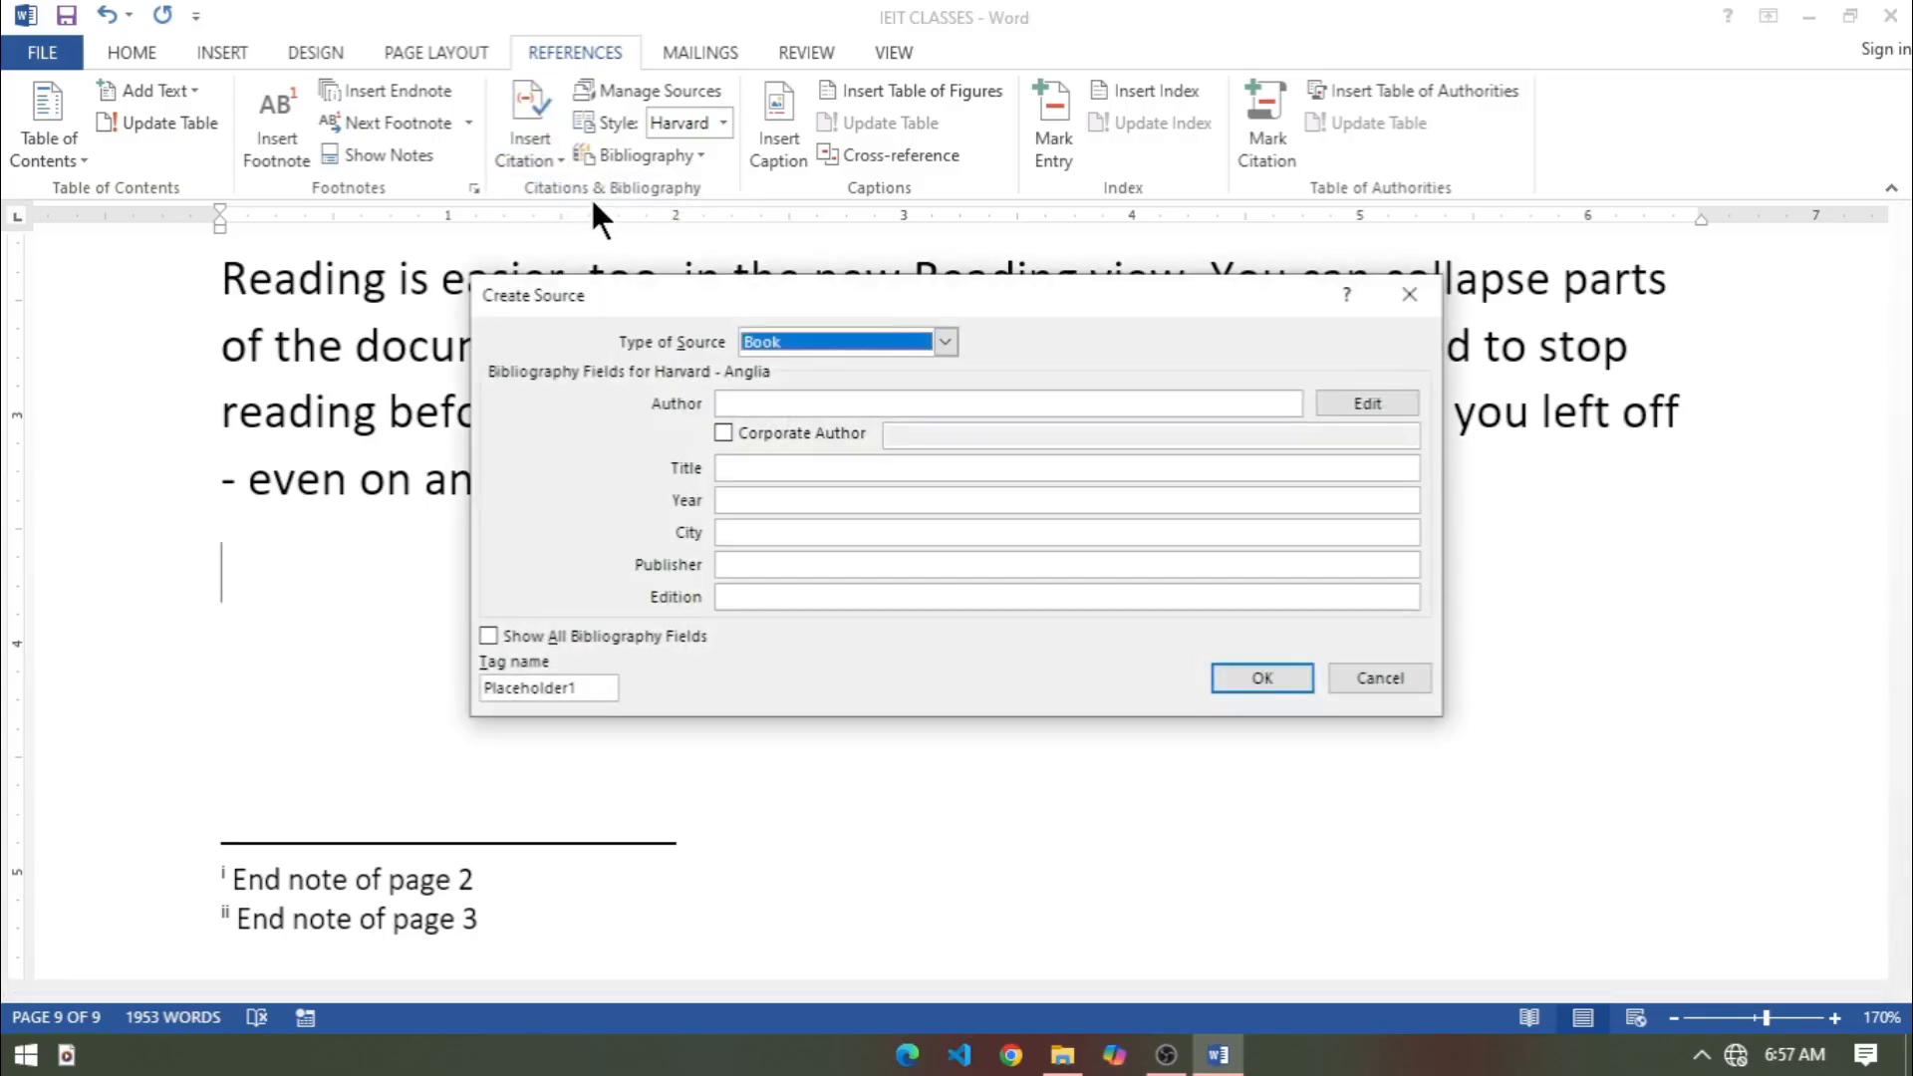
# Compare the bibliography fields for source types such as Report and Film, ending with the type set to Book.
pyautogui.click(944, 338)
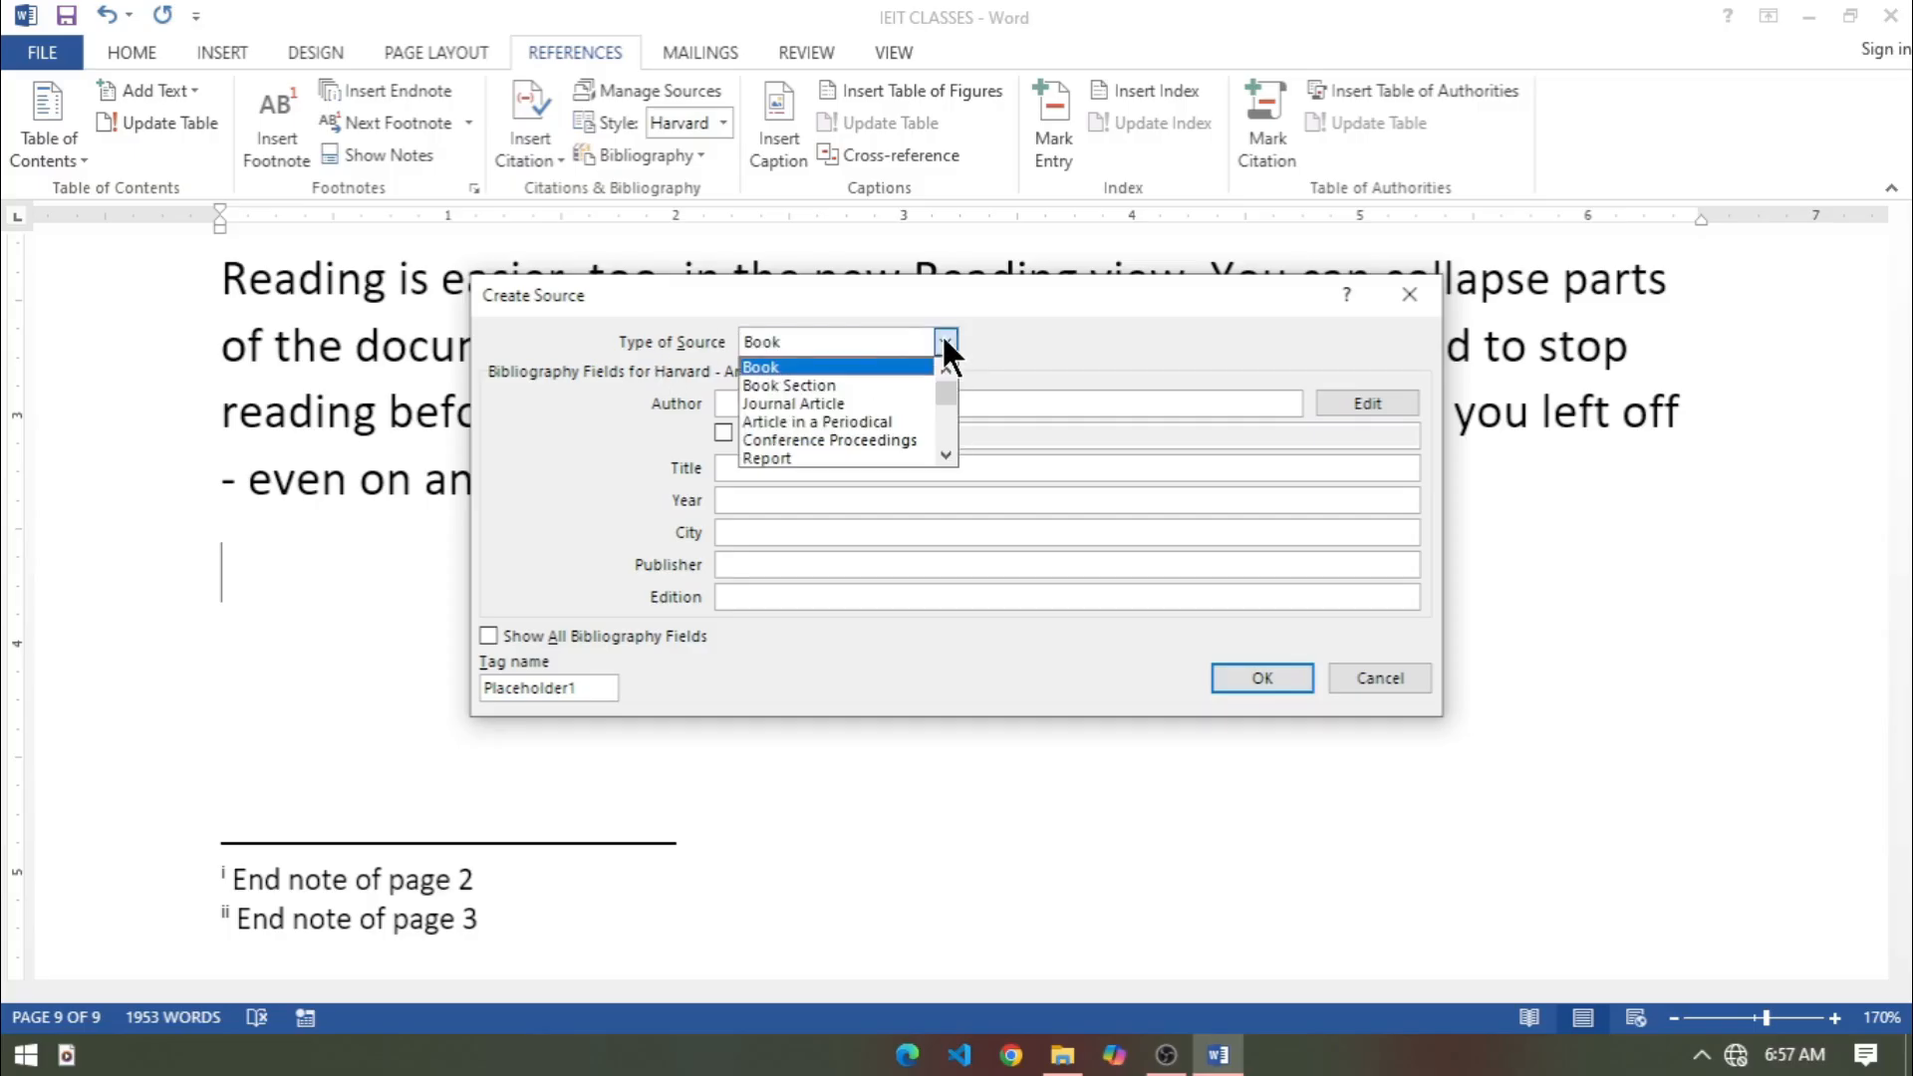
pyautogui.click(835, 457)
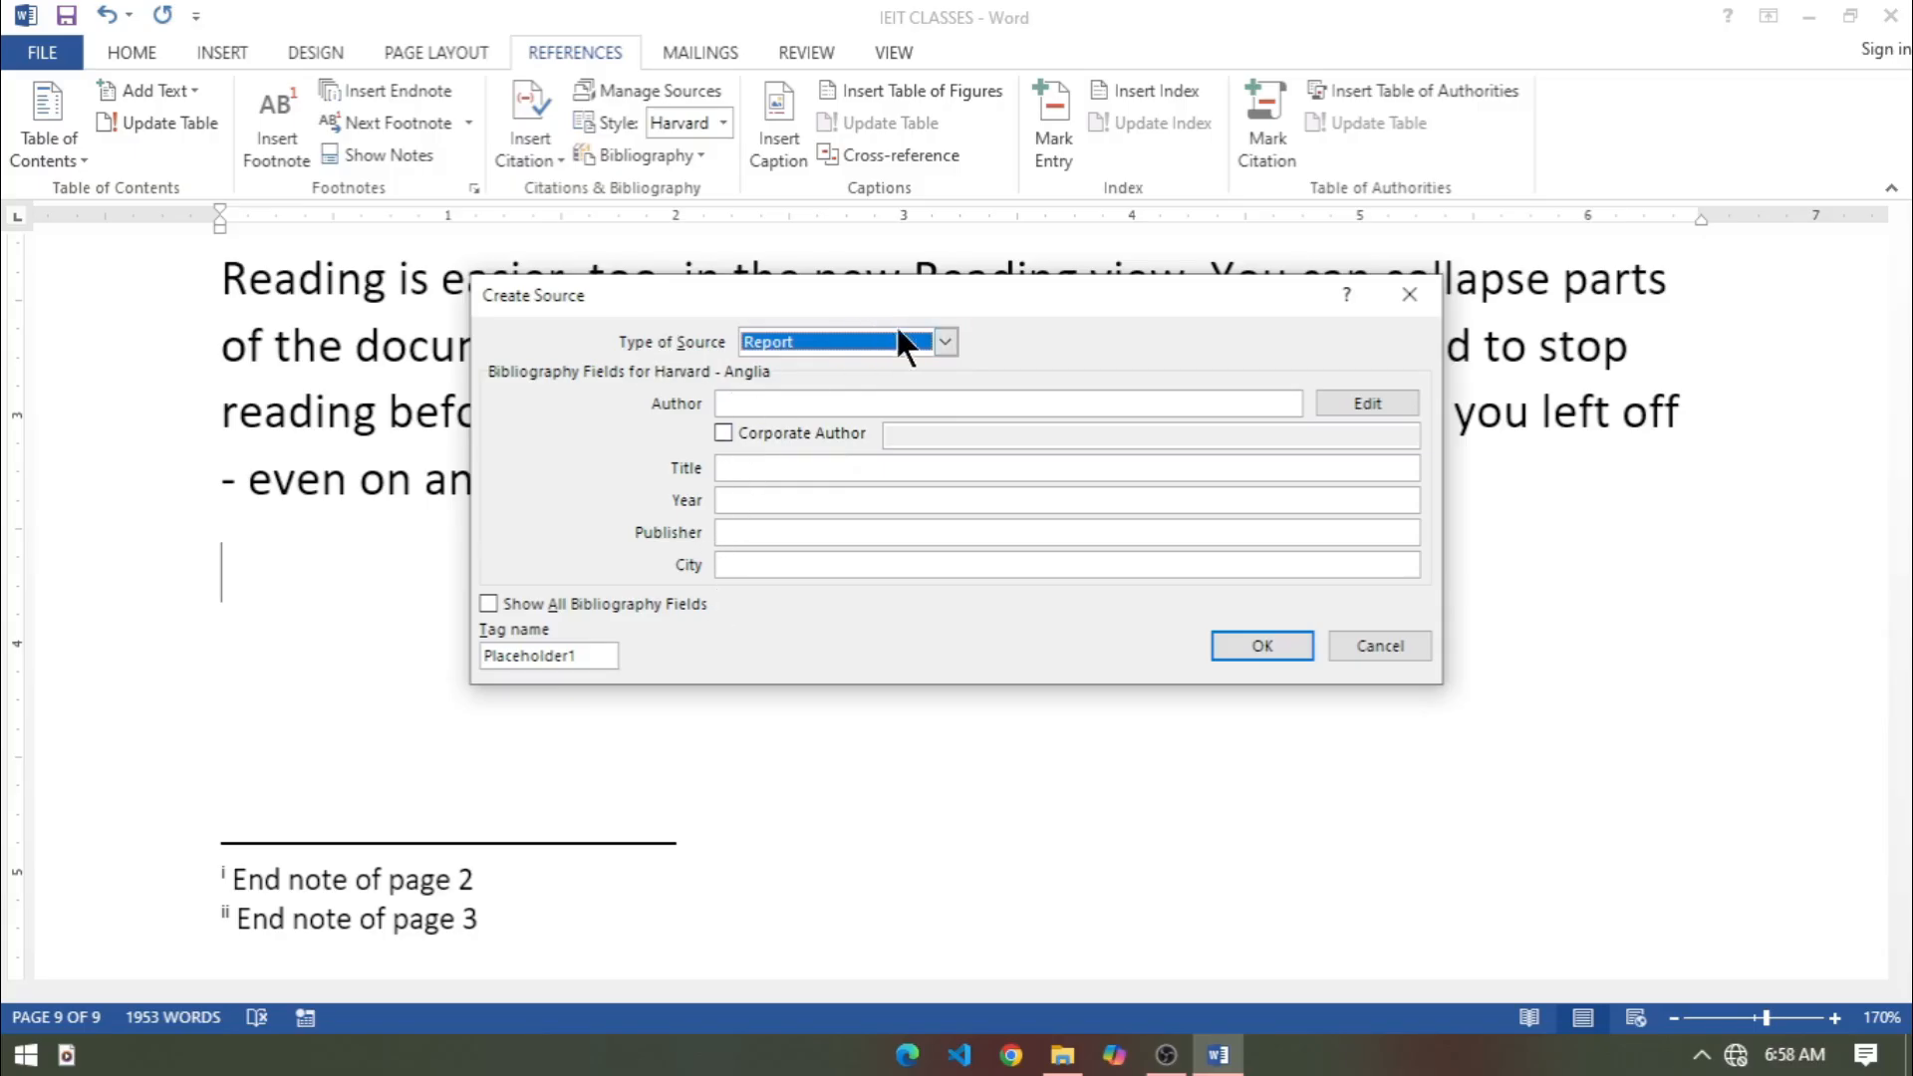
pyautogui.click(939, 340)
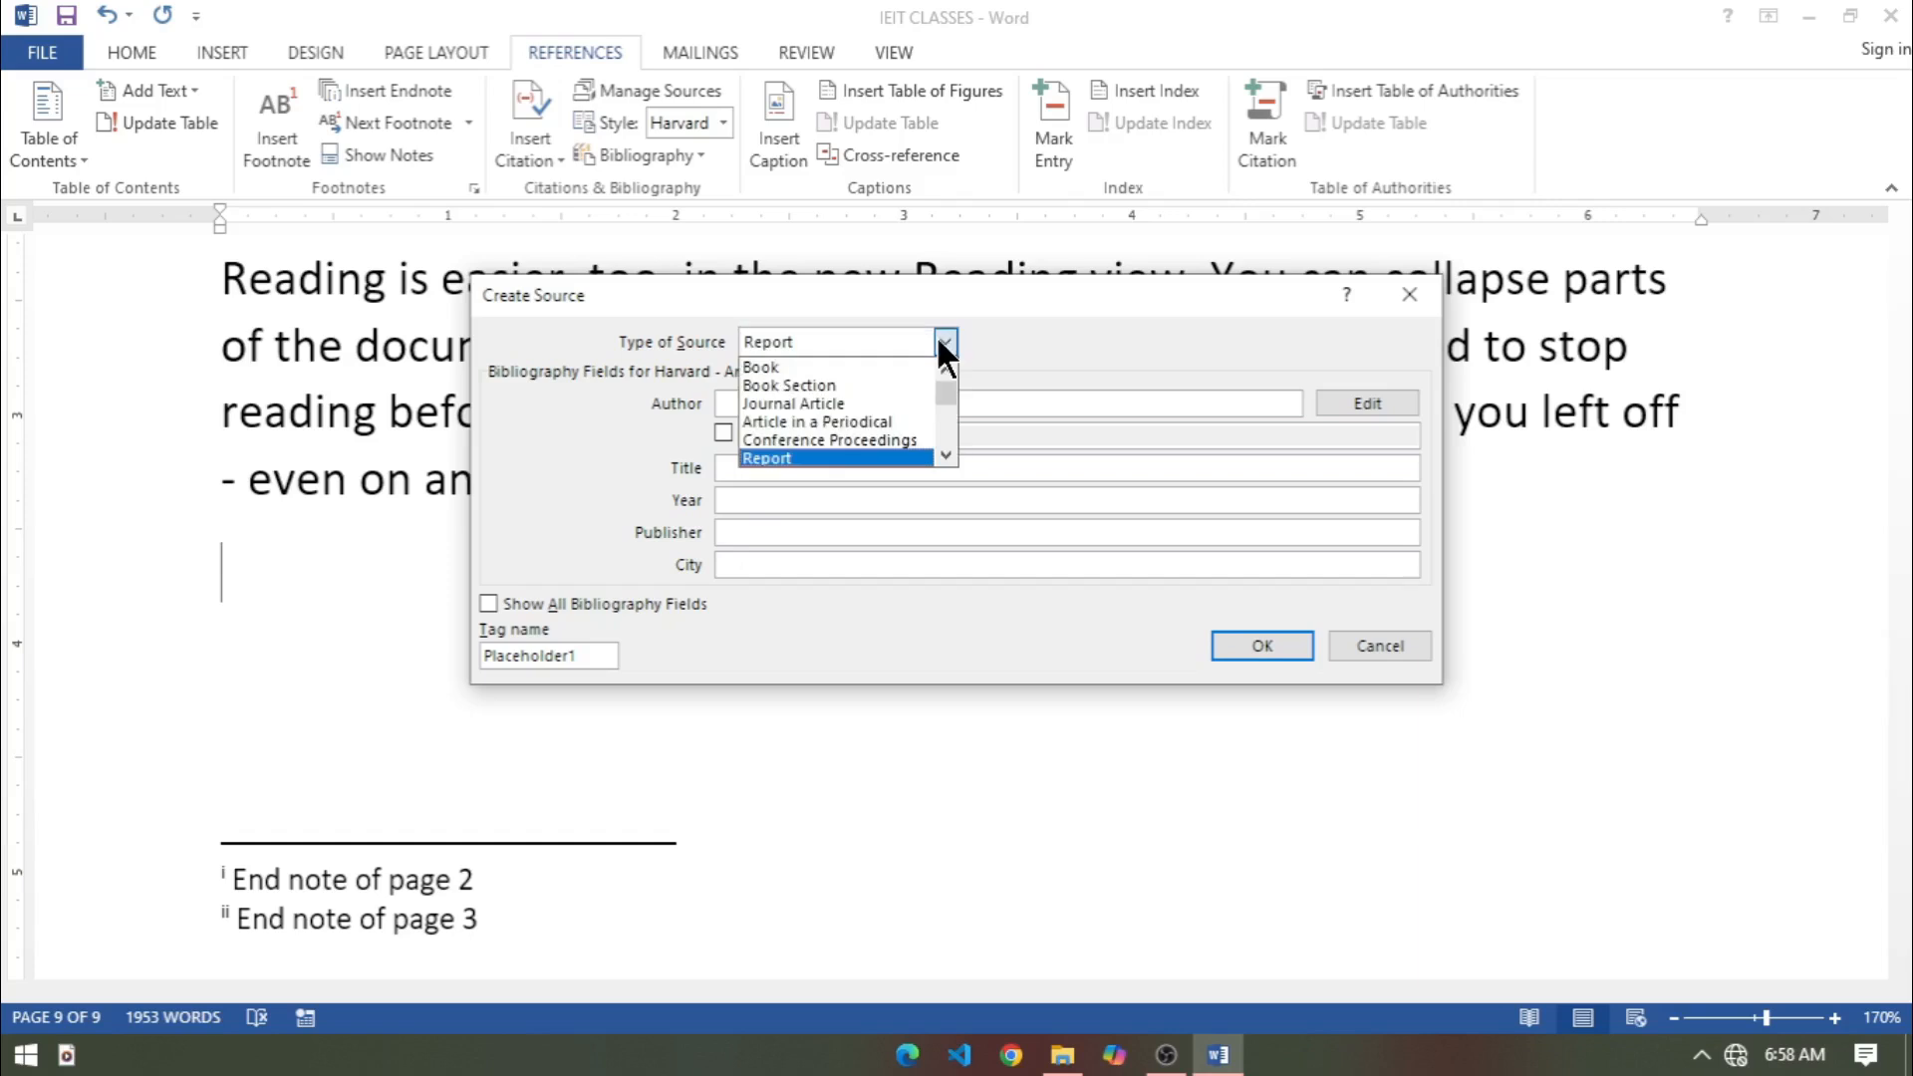
pyautogui.click(781, 367)
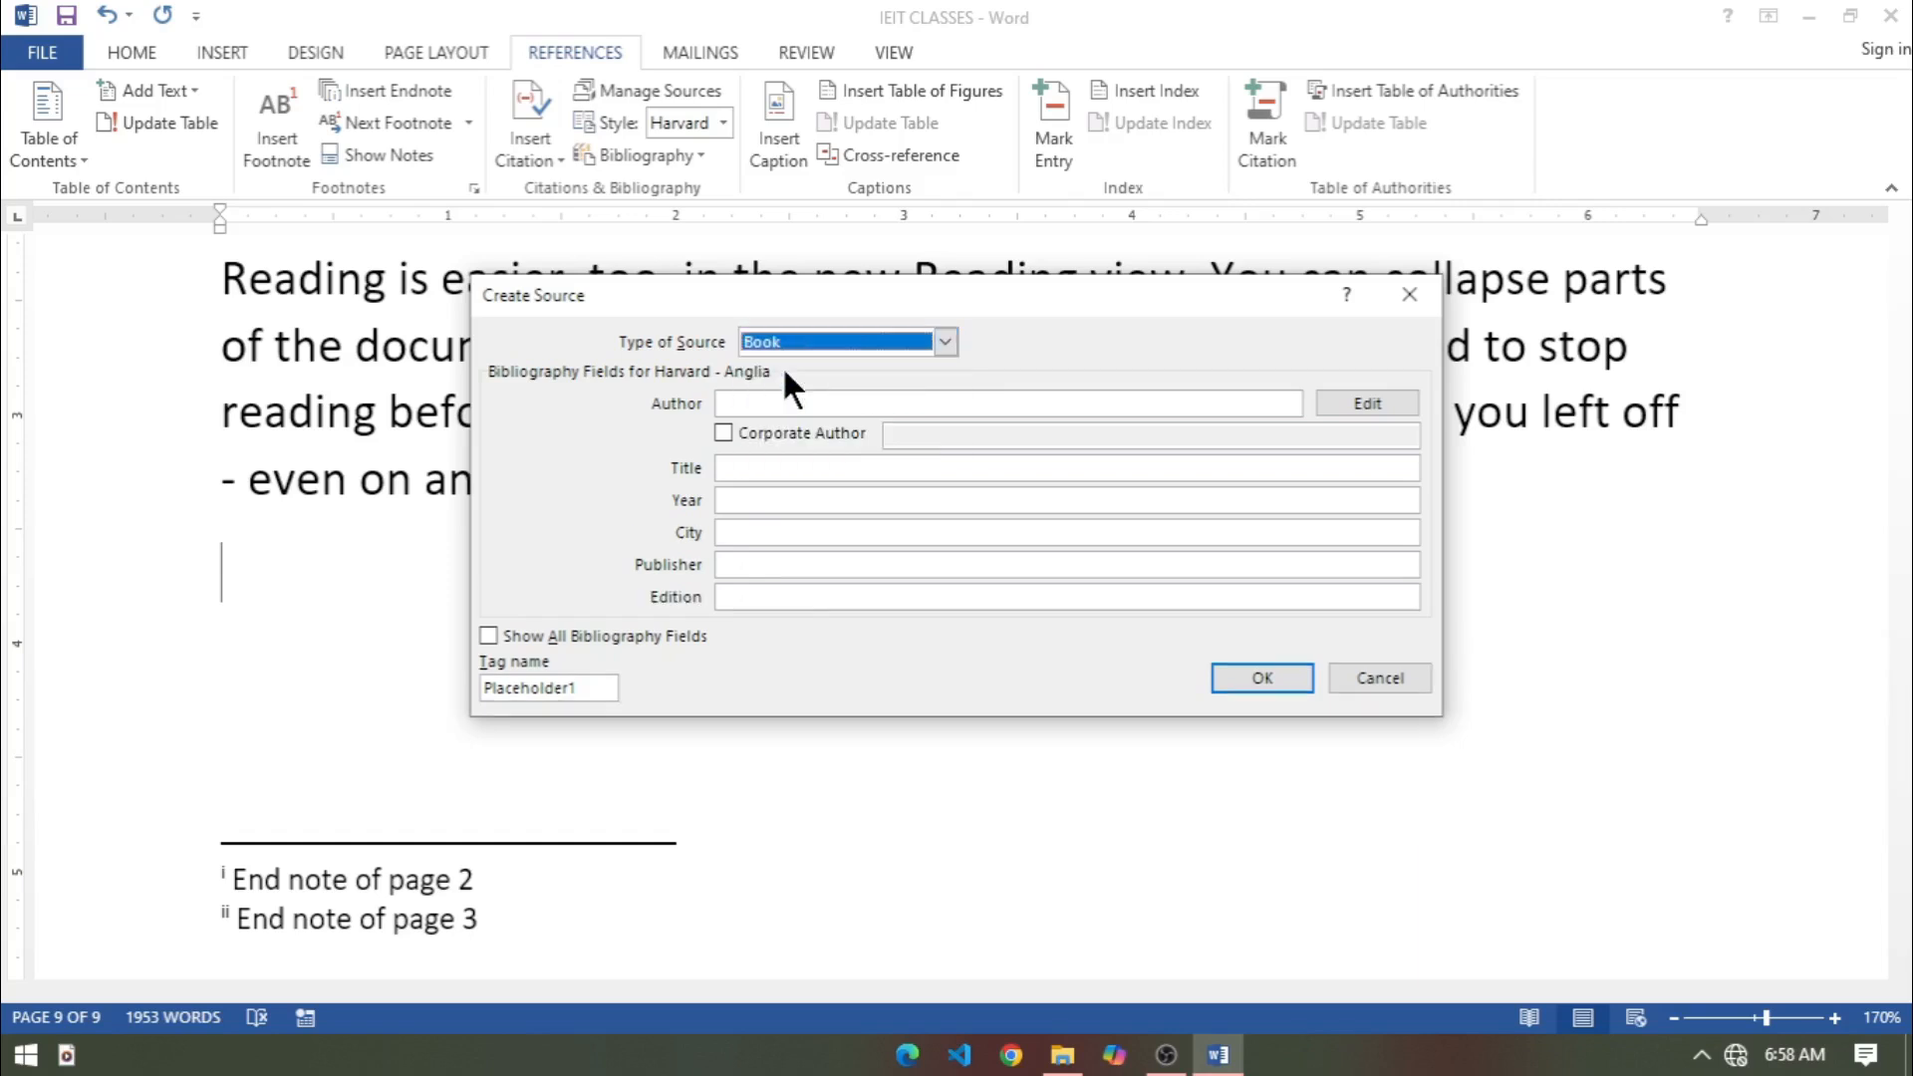
pyautogui.click(930, 344)
pyautogui.scroll(-4, 948, 422)
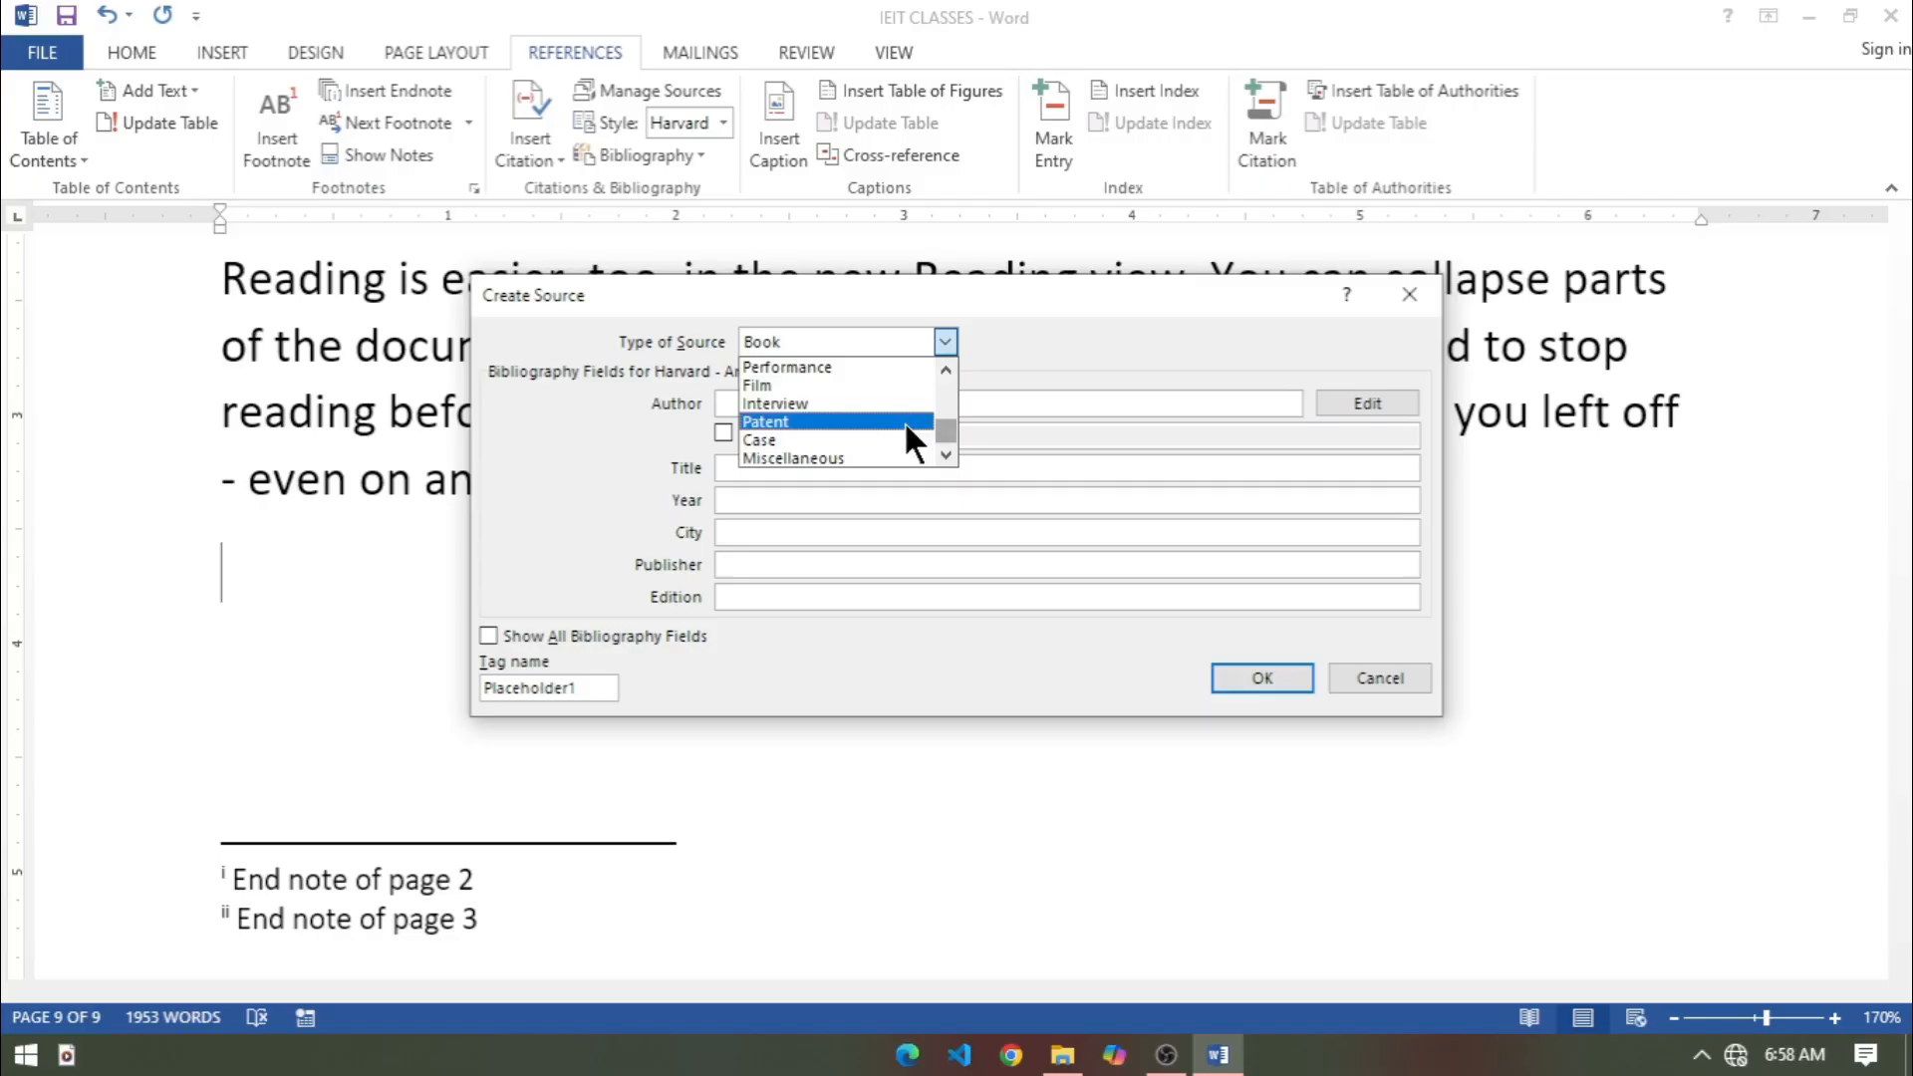
pyautogui.click(784, 380)
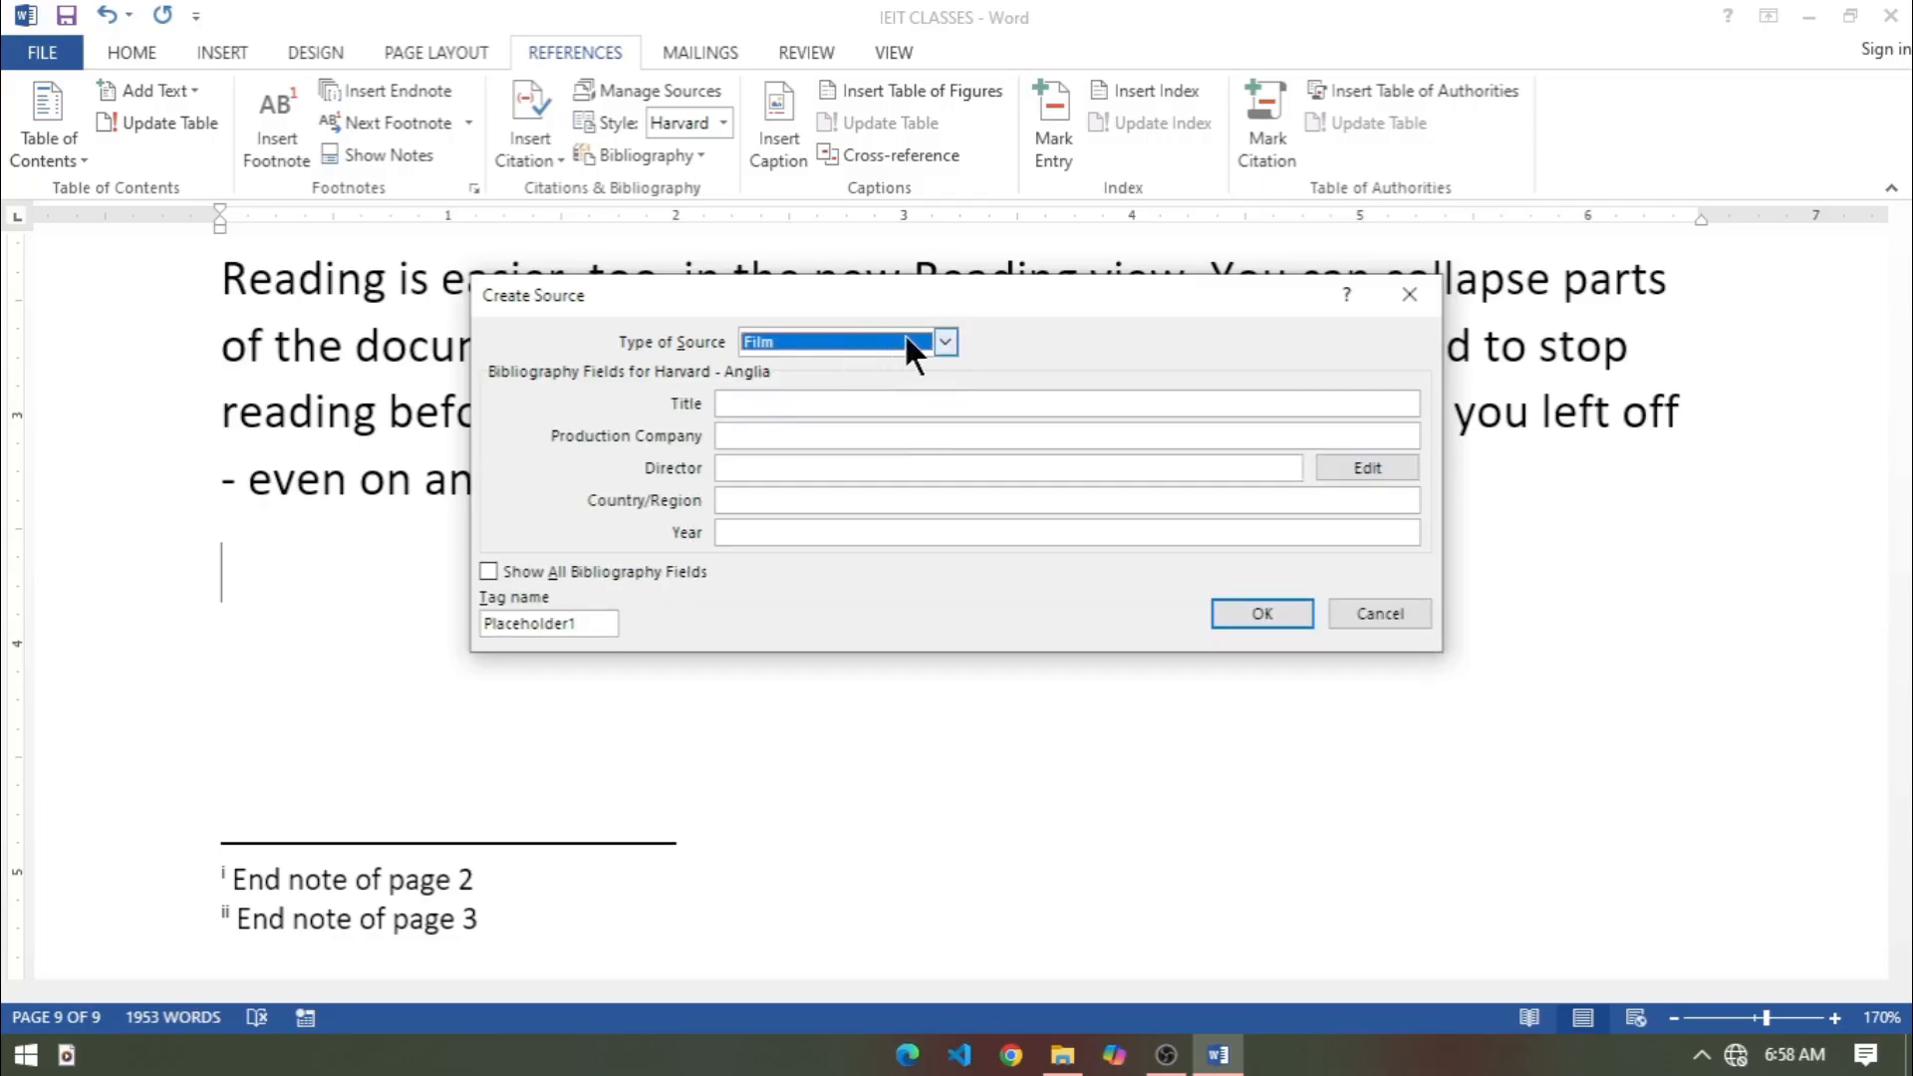
pyautogui.click(949, 340)
pyautogui.moveTo(948, 435); pyautogui.dragTo(942, 376)
pyautogui.click(795, 385)
pyautogui.click(929, 340)
pyautogui.click(793, 367)
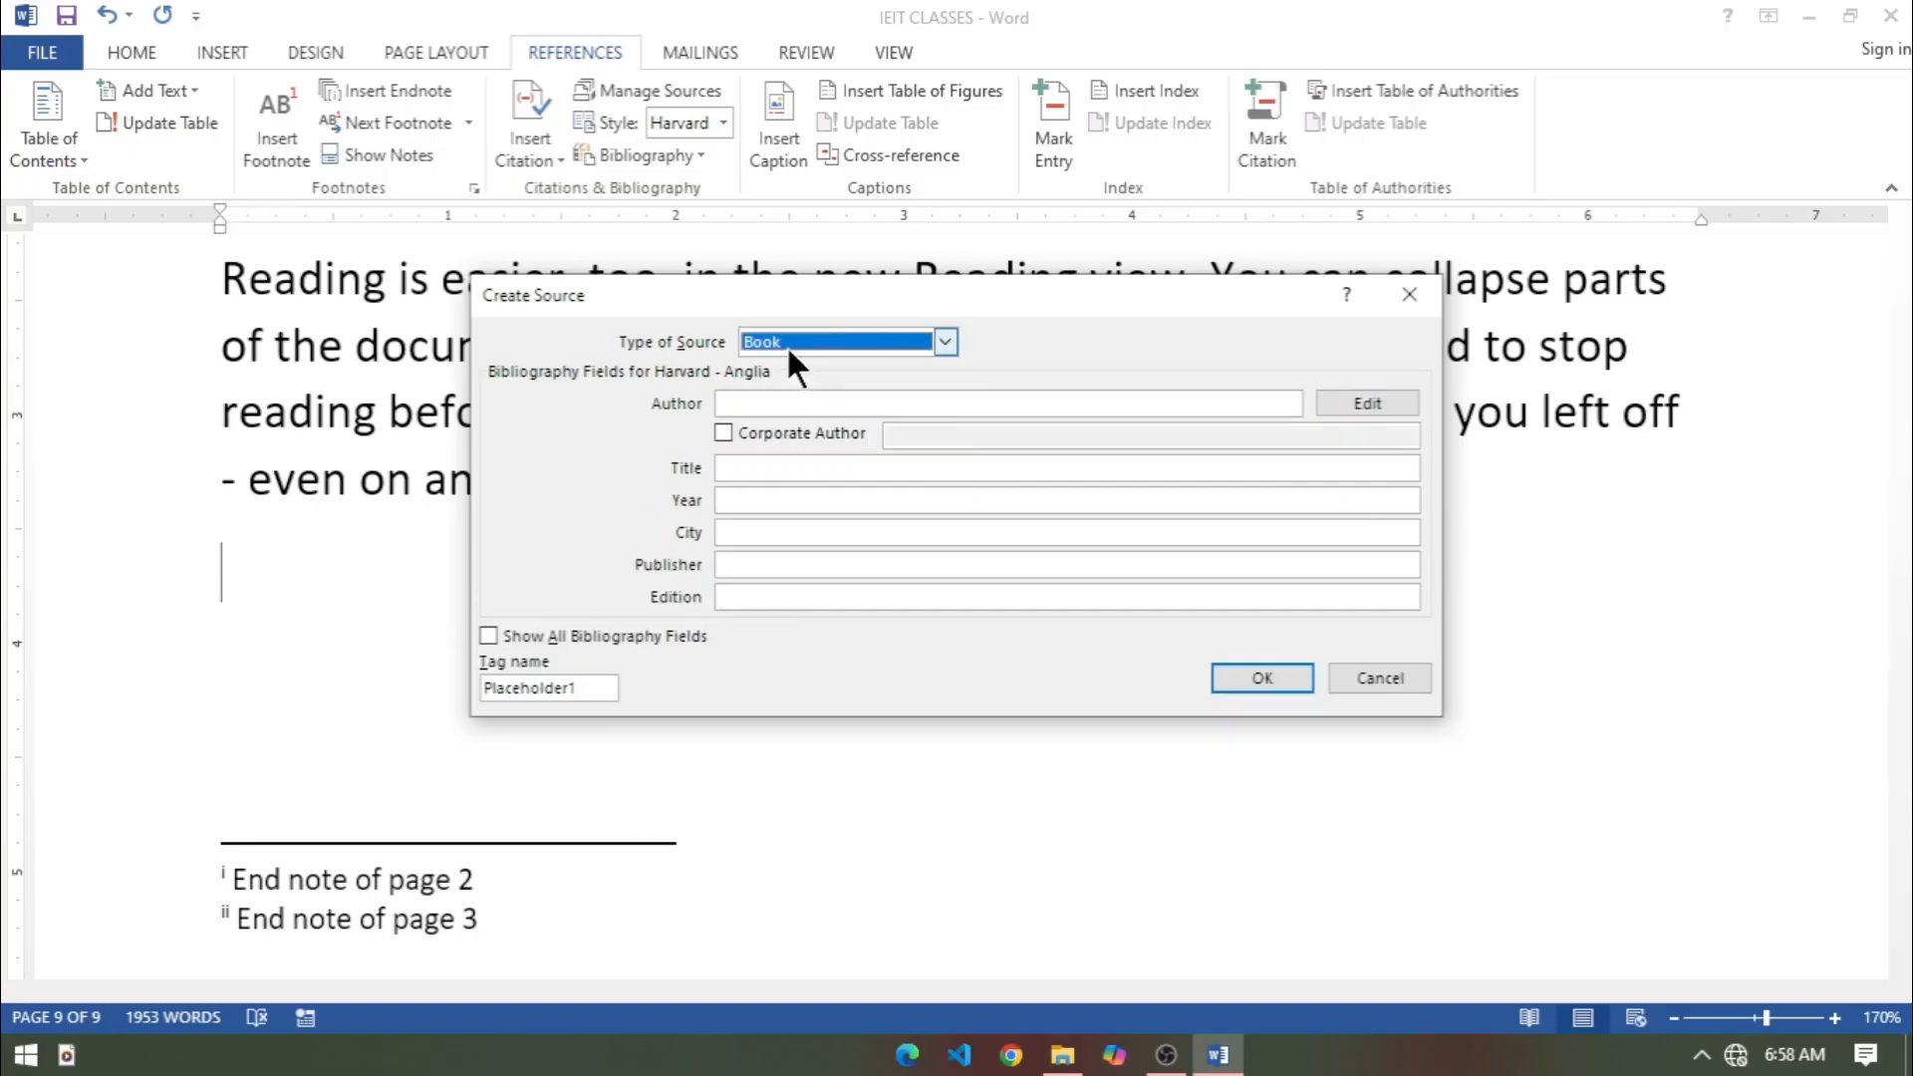
# Create the book source with the author's name and the title "The", inserting its citation below the last paragraph.
pyautogui.click(795, 401)
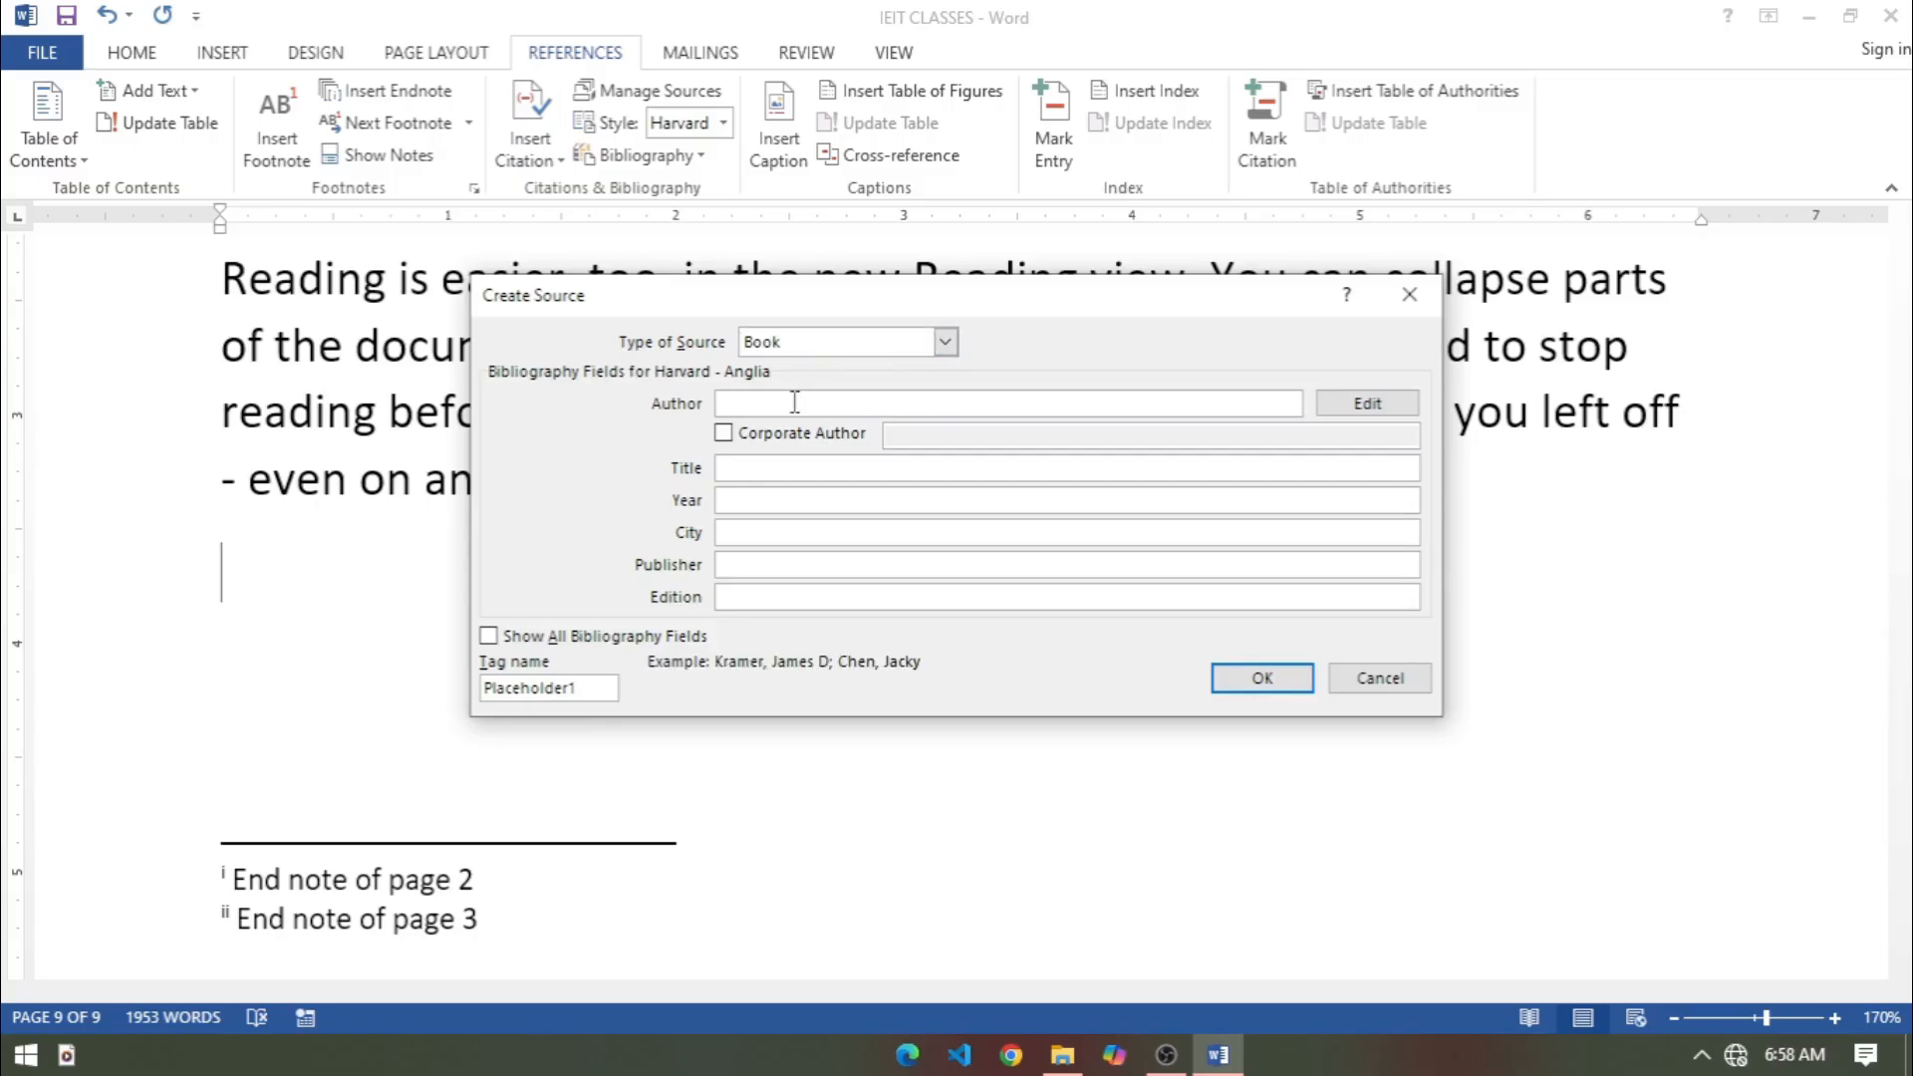
pyautogui.write('Ms. Harshi')
pyautogui.click(752, 470)
pyautogui.write('The')
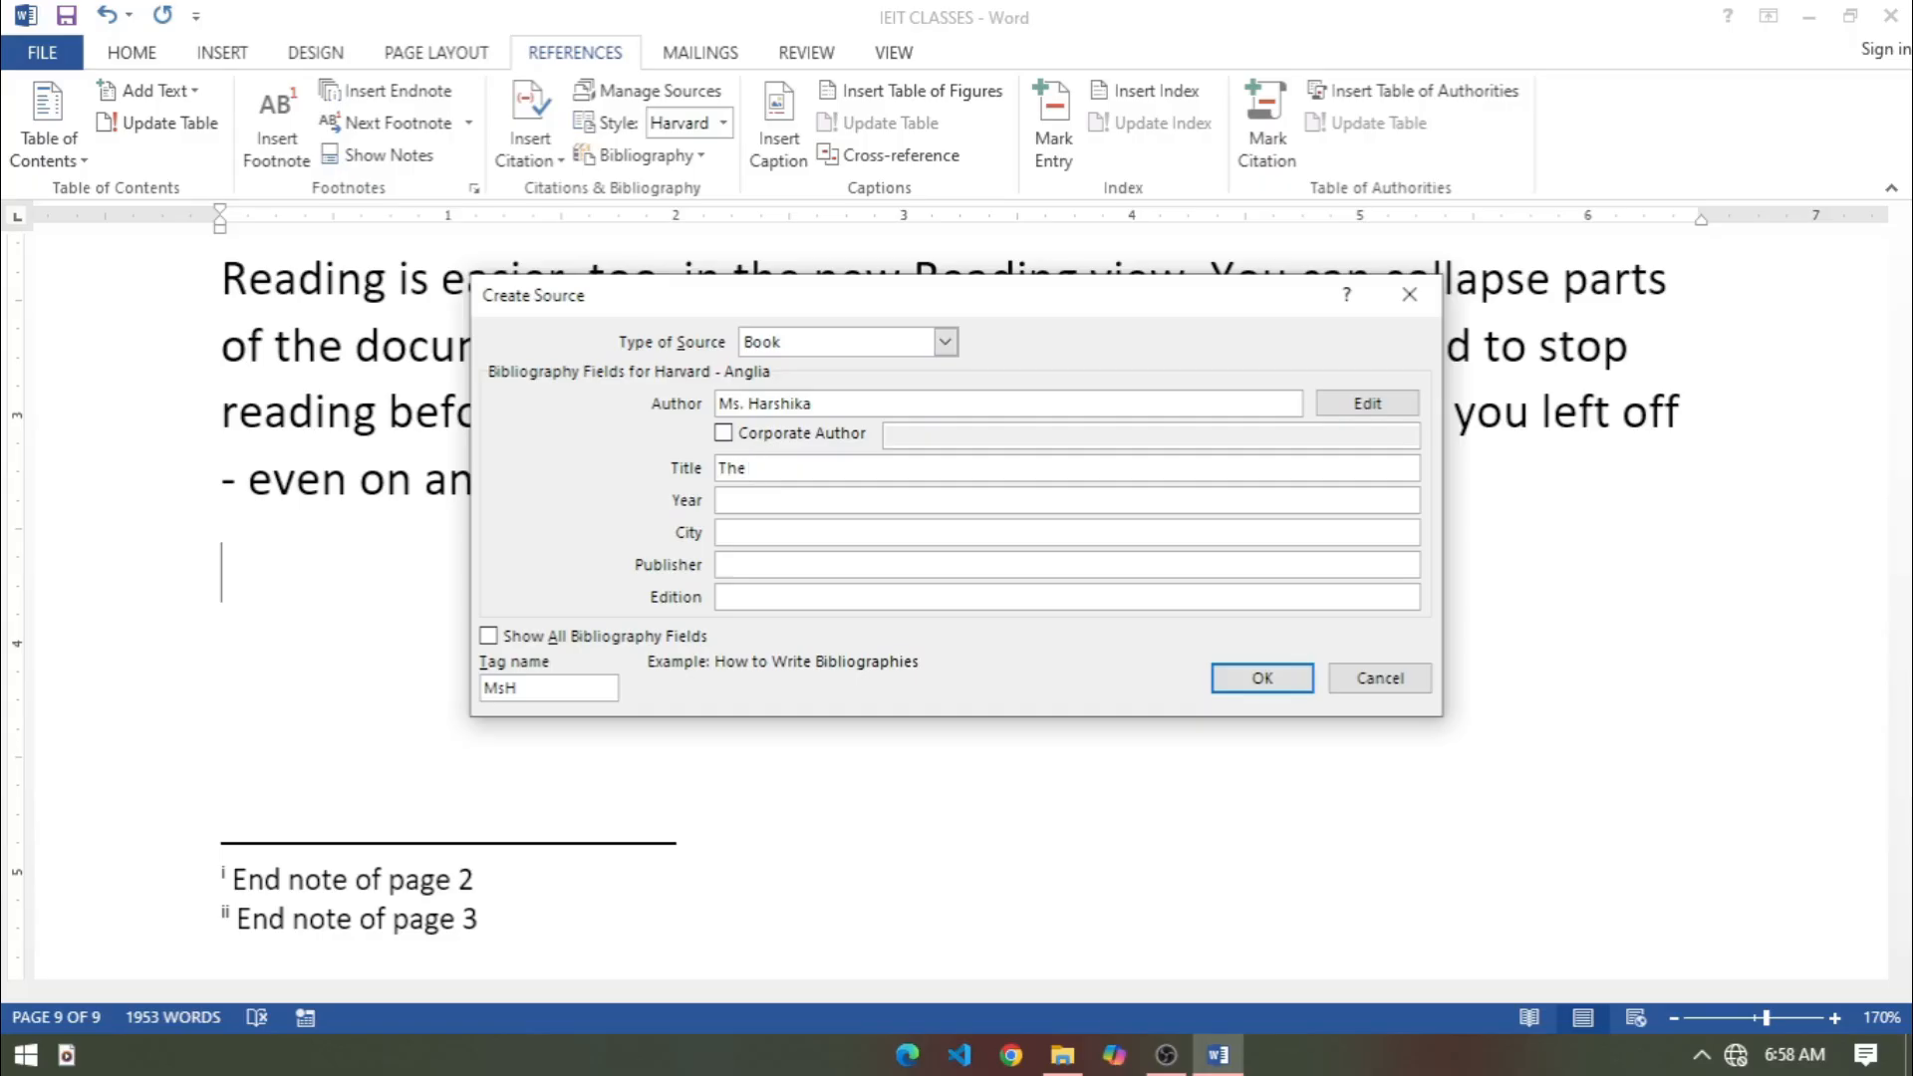
pyautogui.press('Return')
# Delete the new citation and the empty paragraph after the last body paragraph on page 9.
pyautogui.write('n')
pyautogui.press('BackSpace')
pyautogui.press('BackSpace')
pyautogui.press('BackSpace')
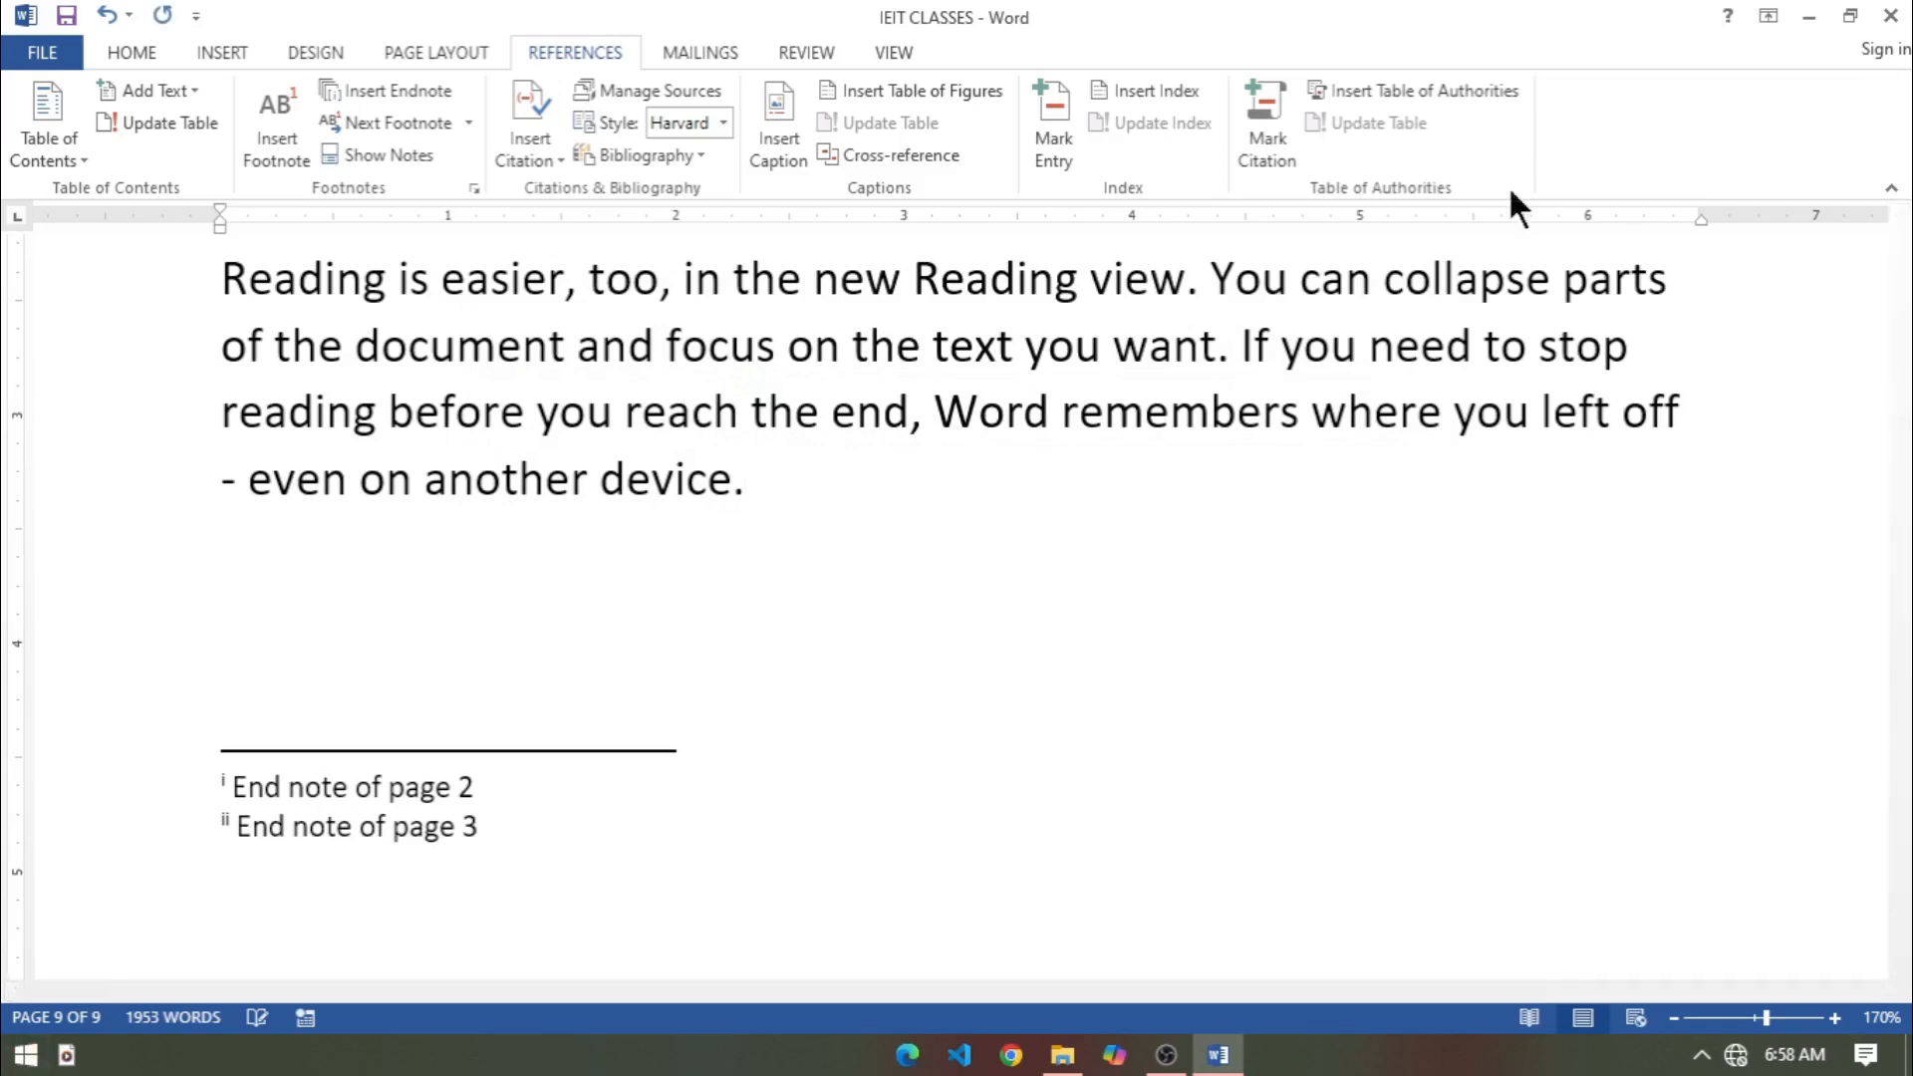
pyautogui.click(536, 153)
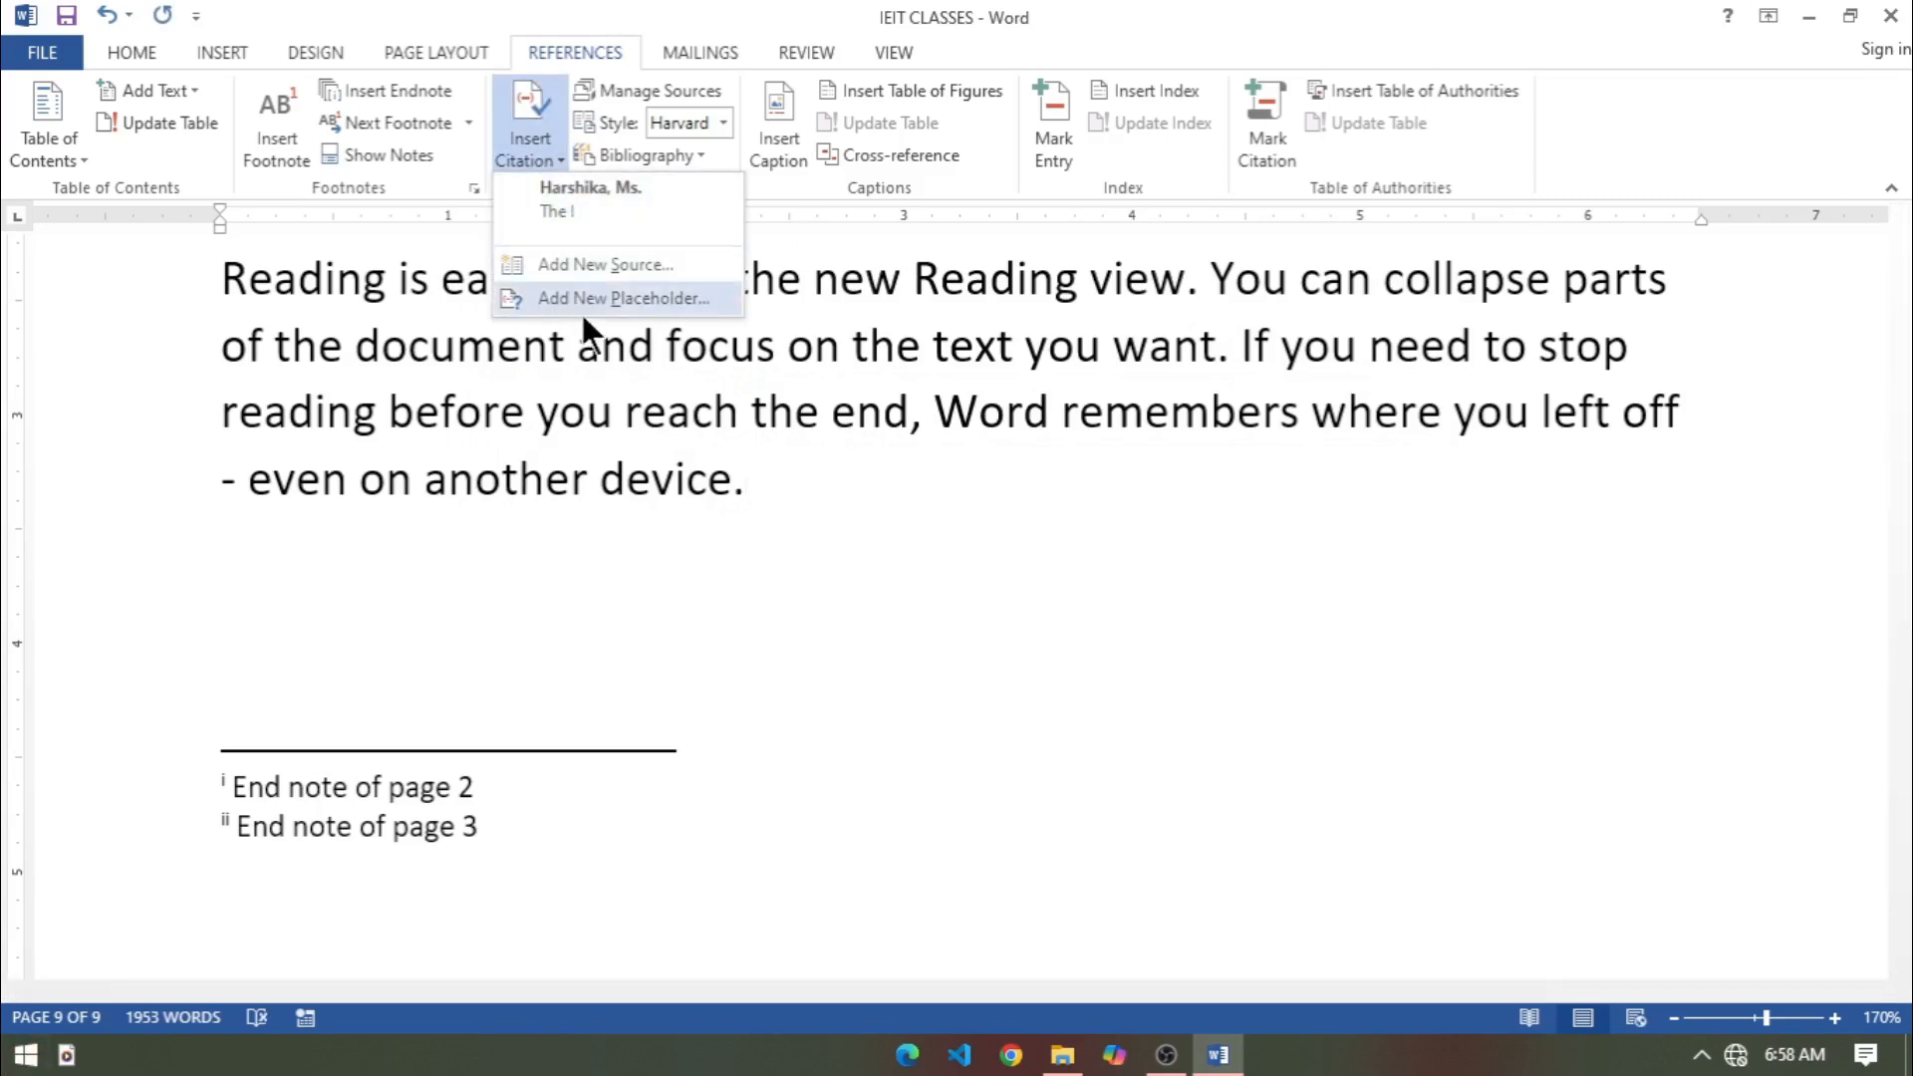
pyautogui.click(614, 264)
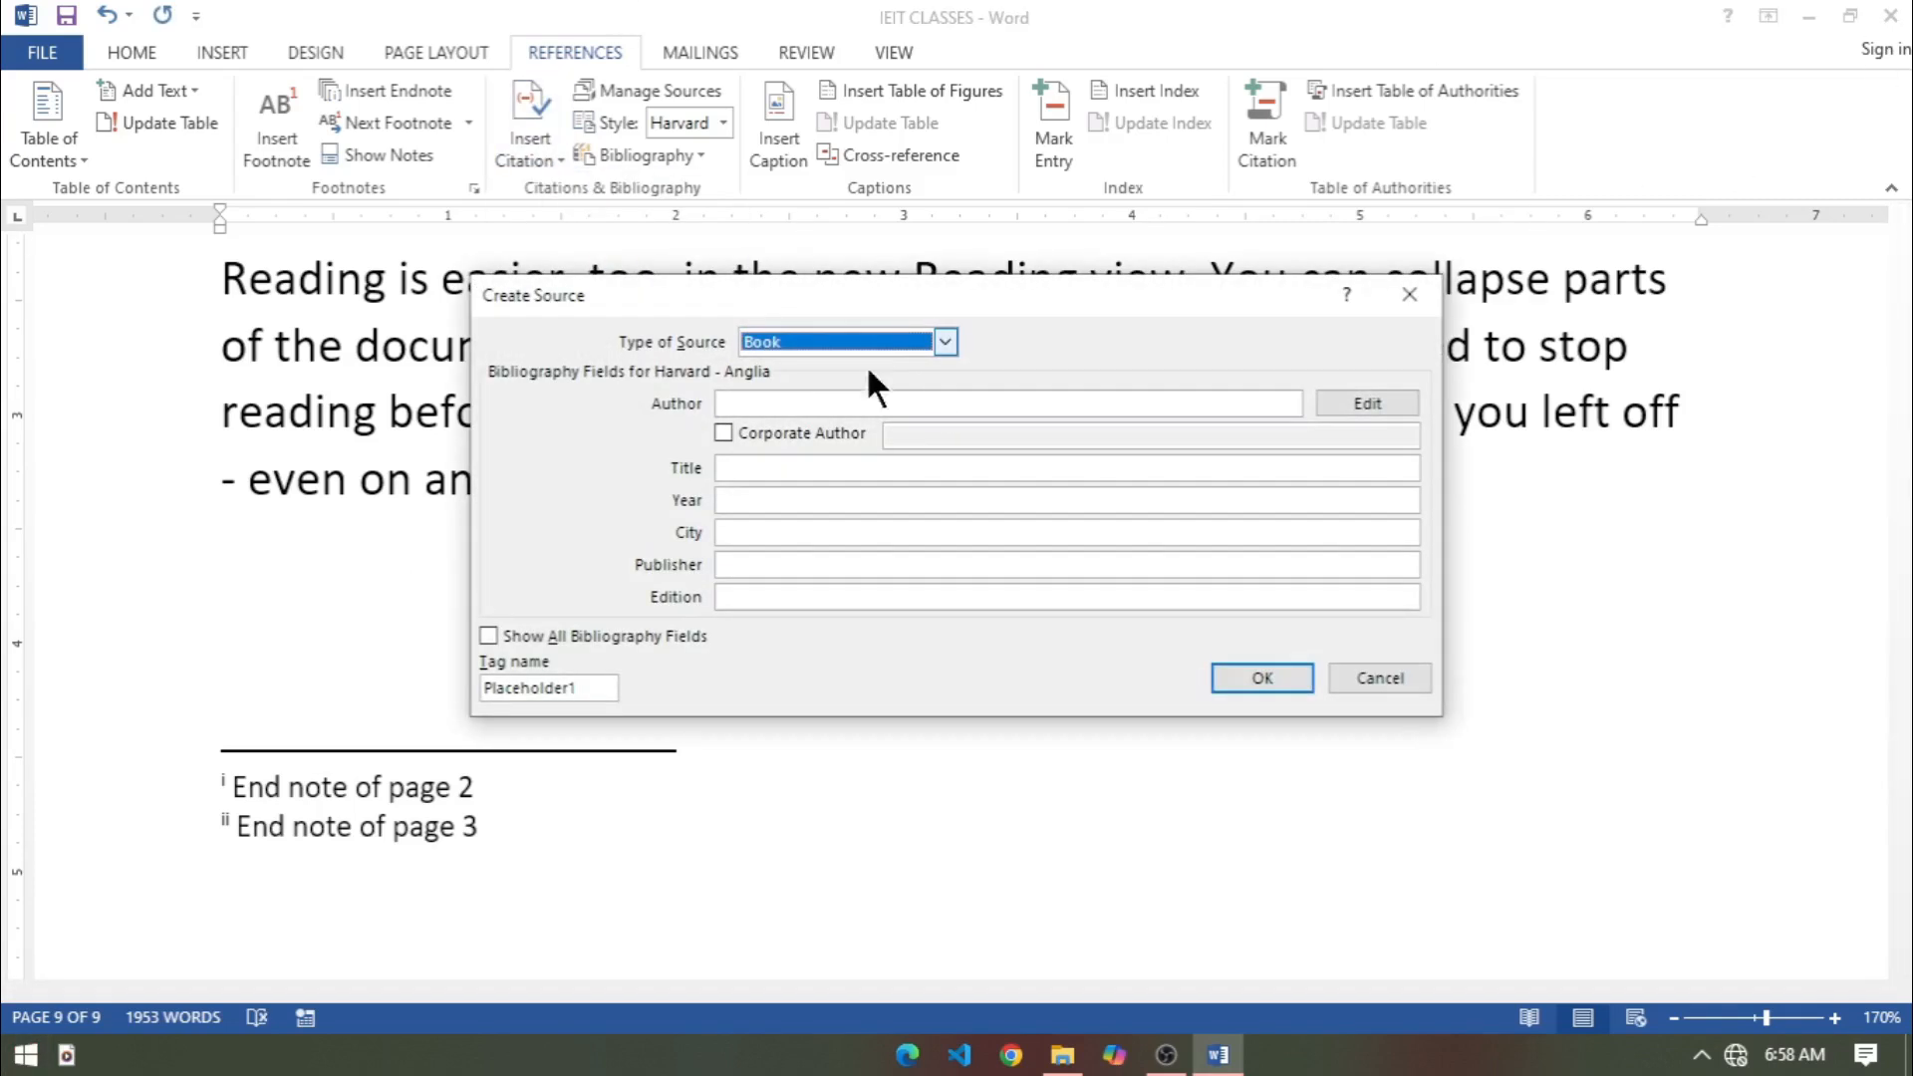
pyautogui.click(847, 403)
pyautogui.write('ms')
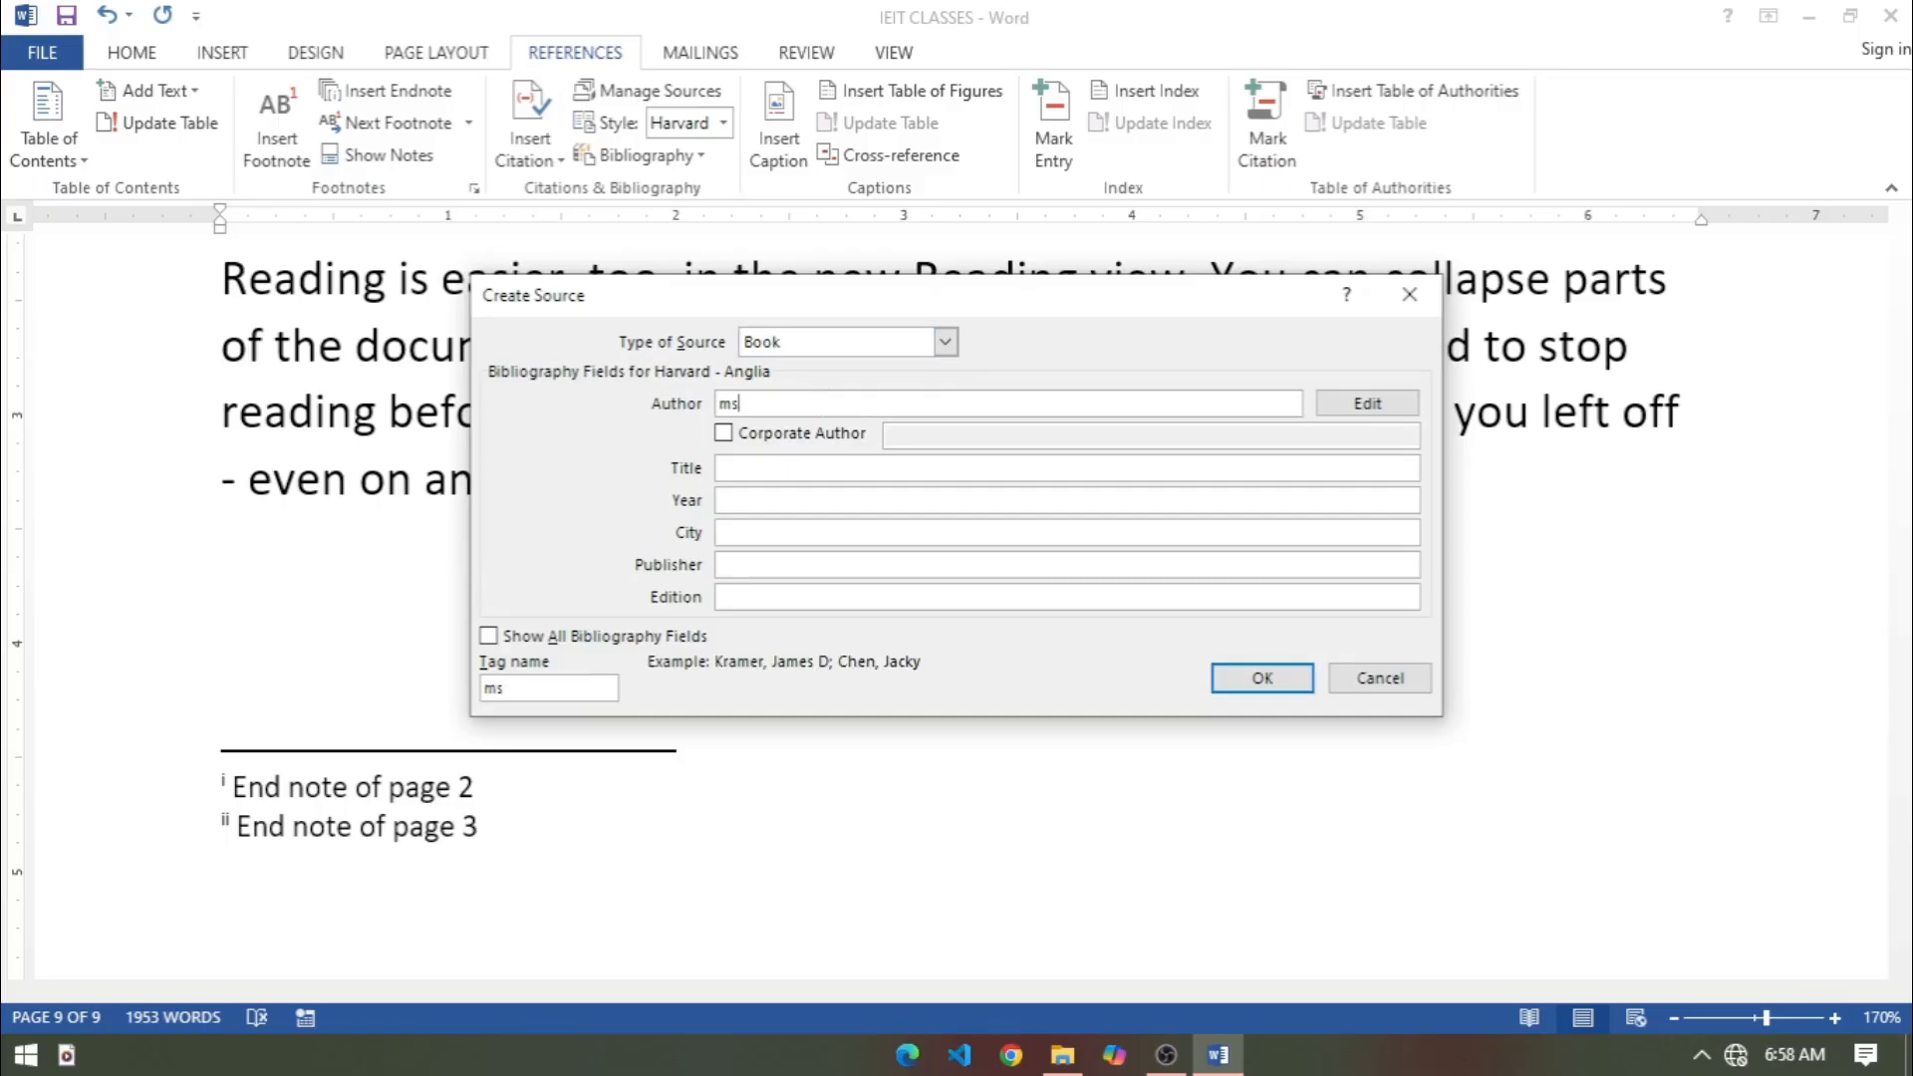
pyautogui.press('BackSpace')
pyautogui.press('Return')
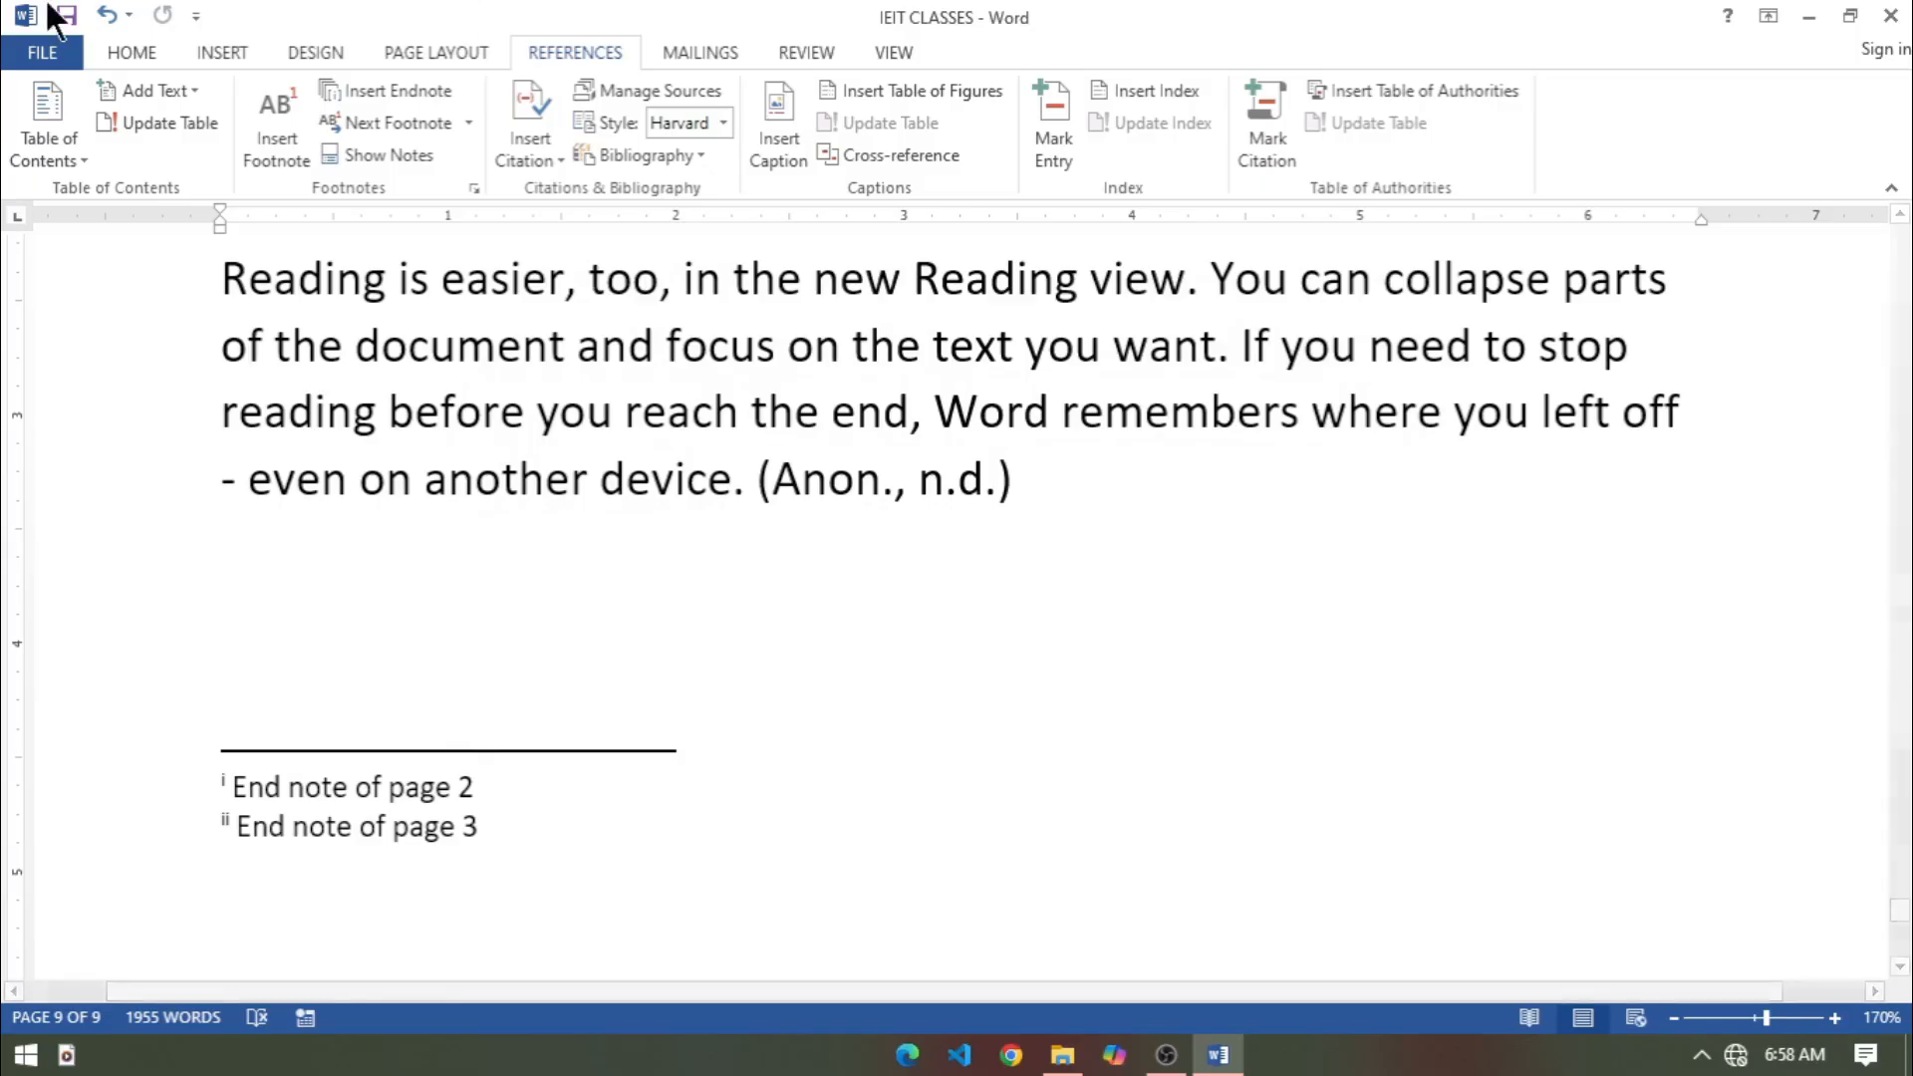
pyautogui.hotkey('ctrl', 'z')
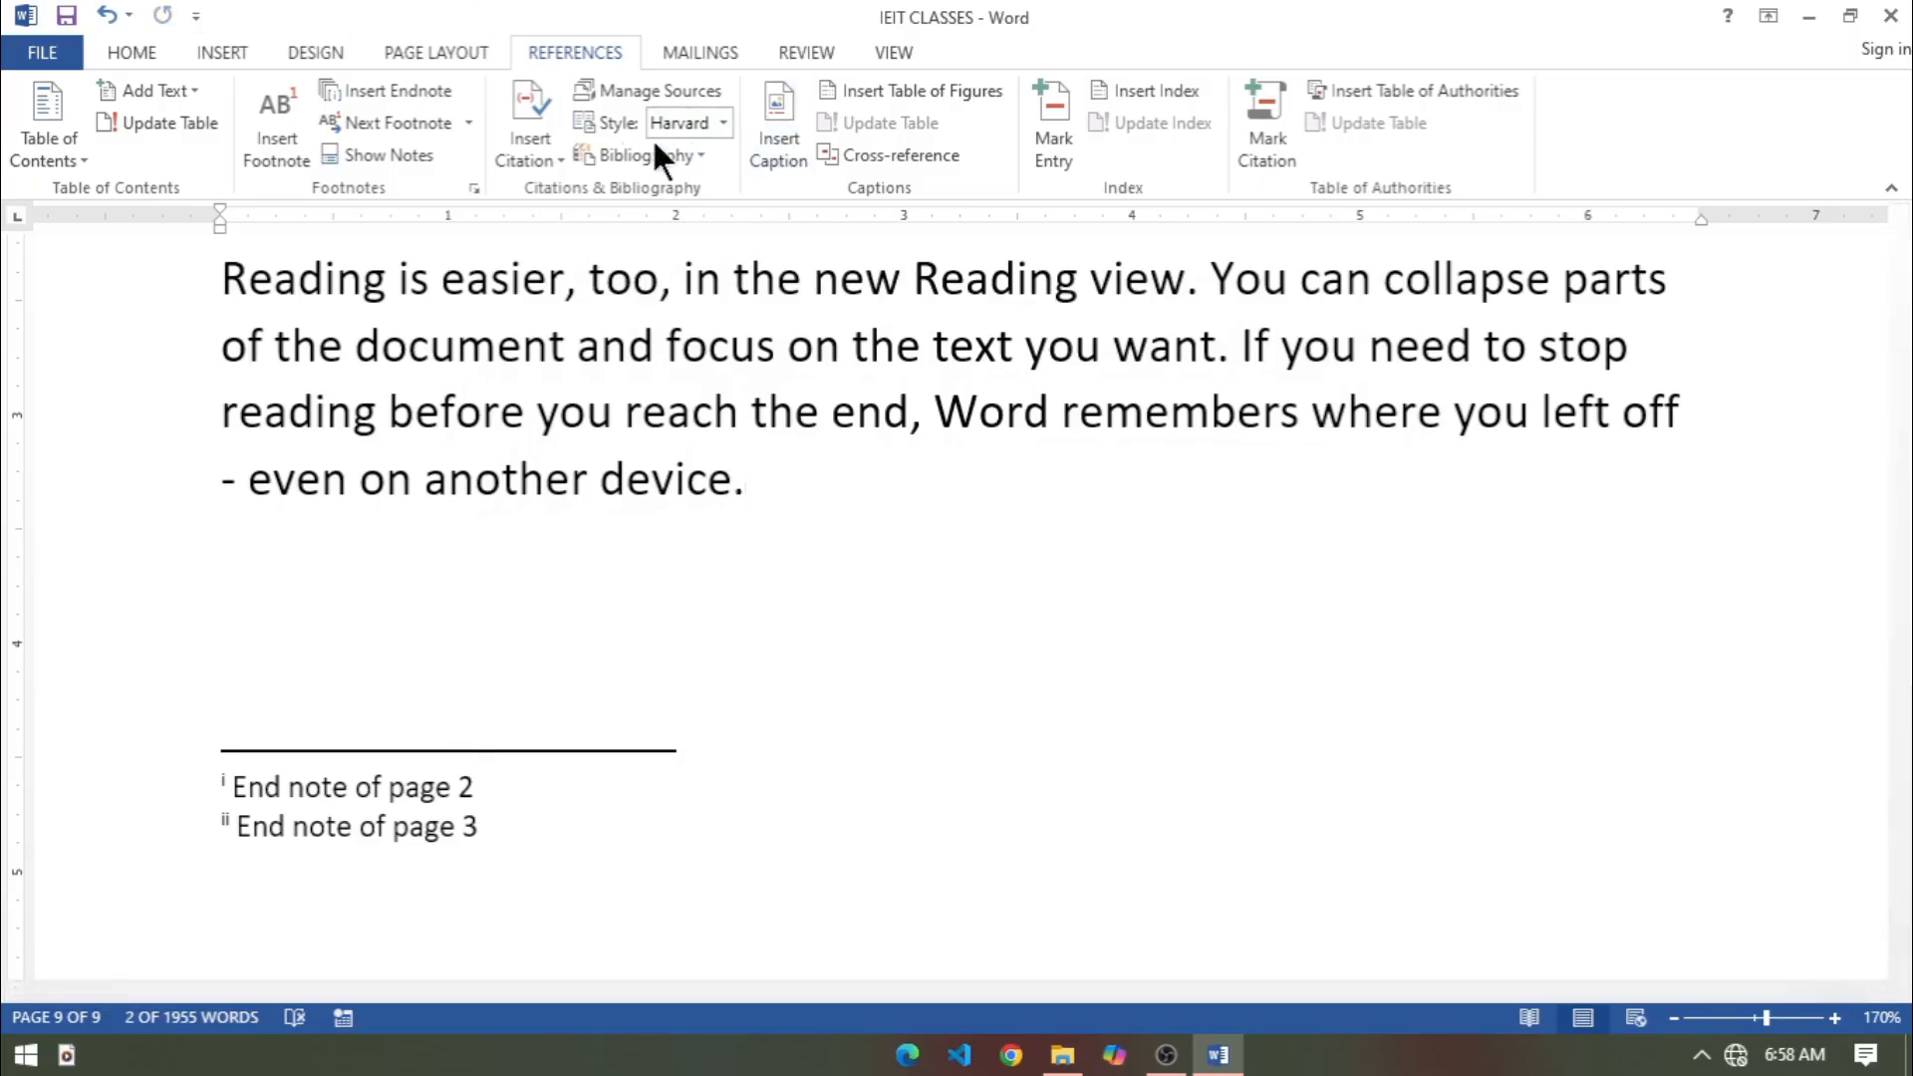
# Create a new book source for a citation on the empty line below page 9's last body paragraph, entering the author's name.
pyautogui.click(520, 157)
pyautogui.click(528, 424)
pyautogui.click(305, 598)
pyautogui.click(539, 148)
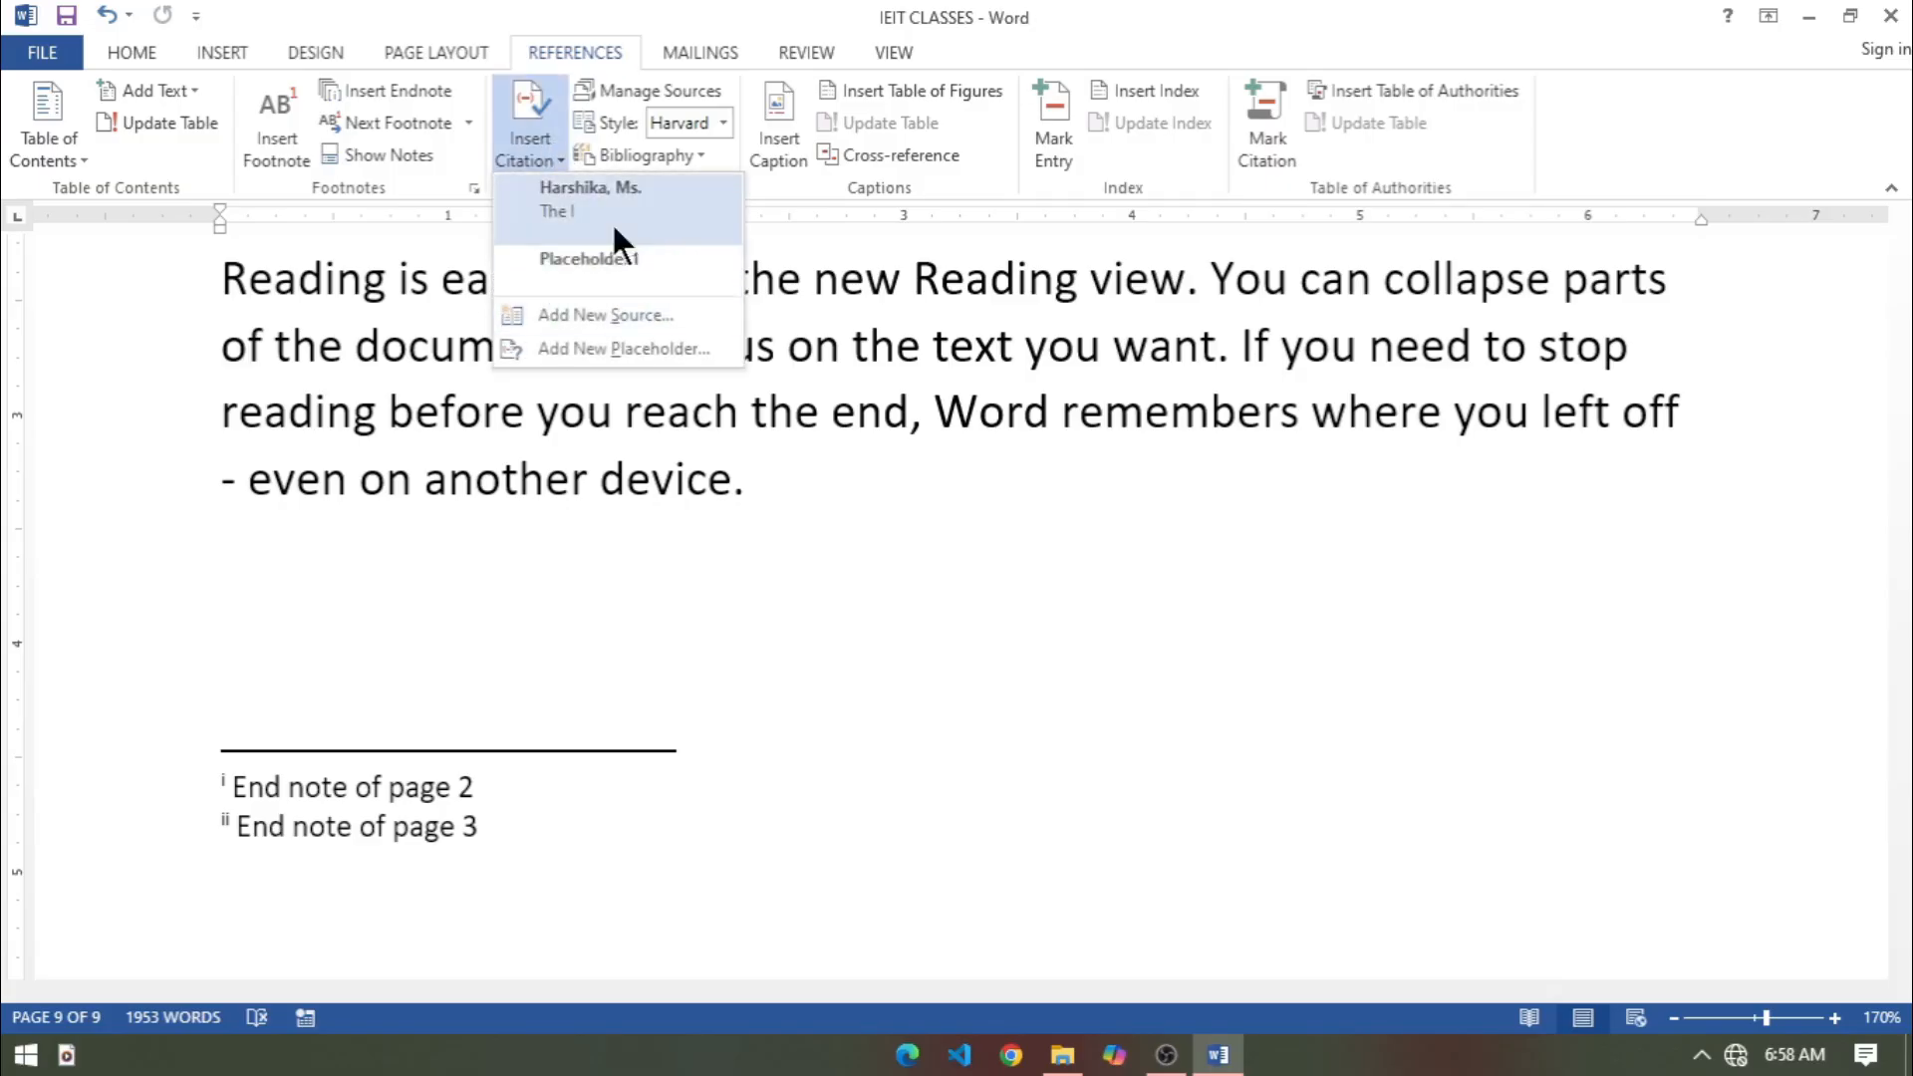
pyautogui.click(597, 315)
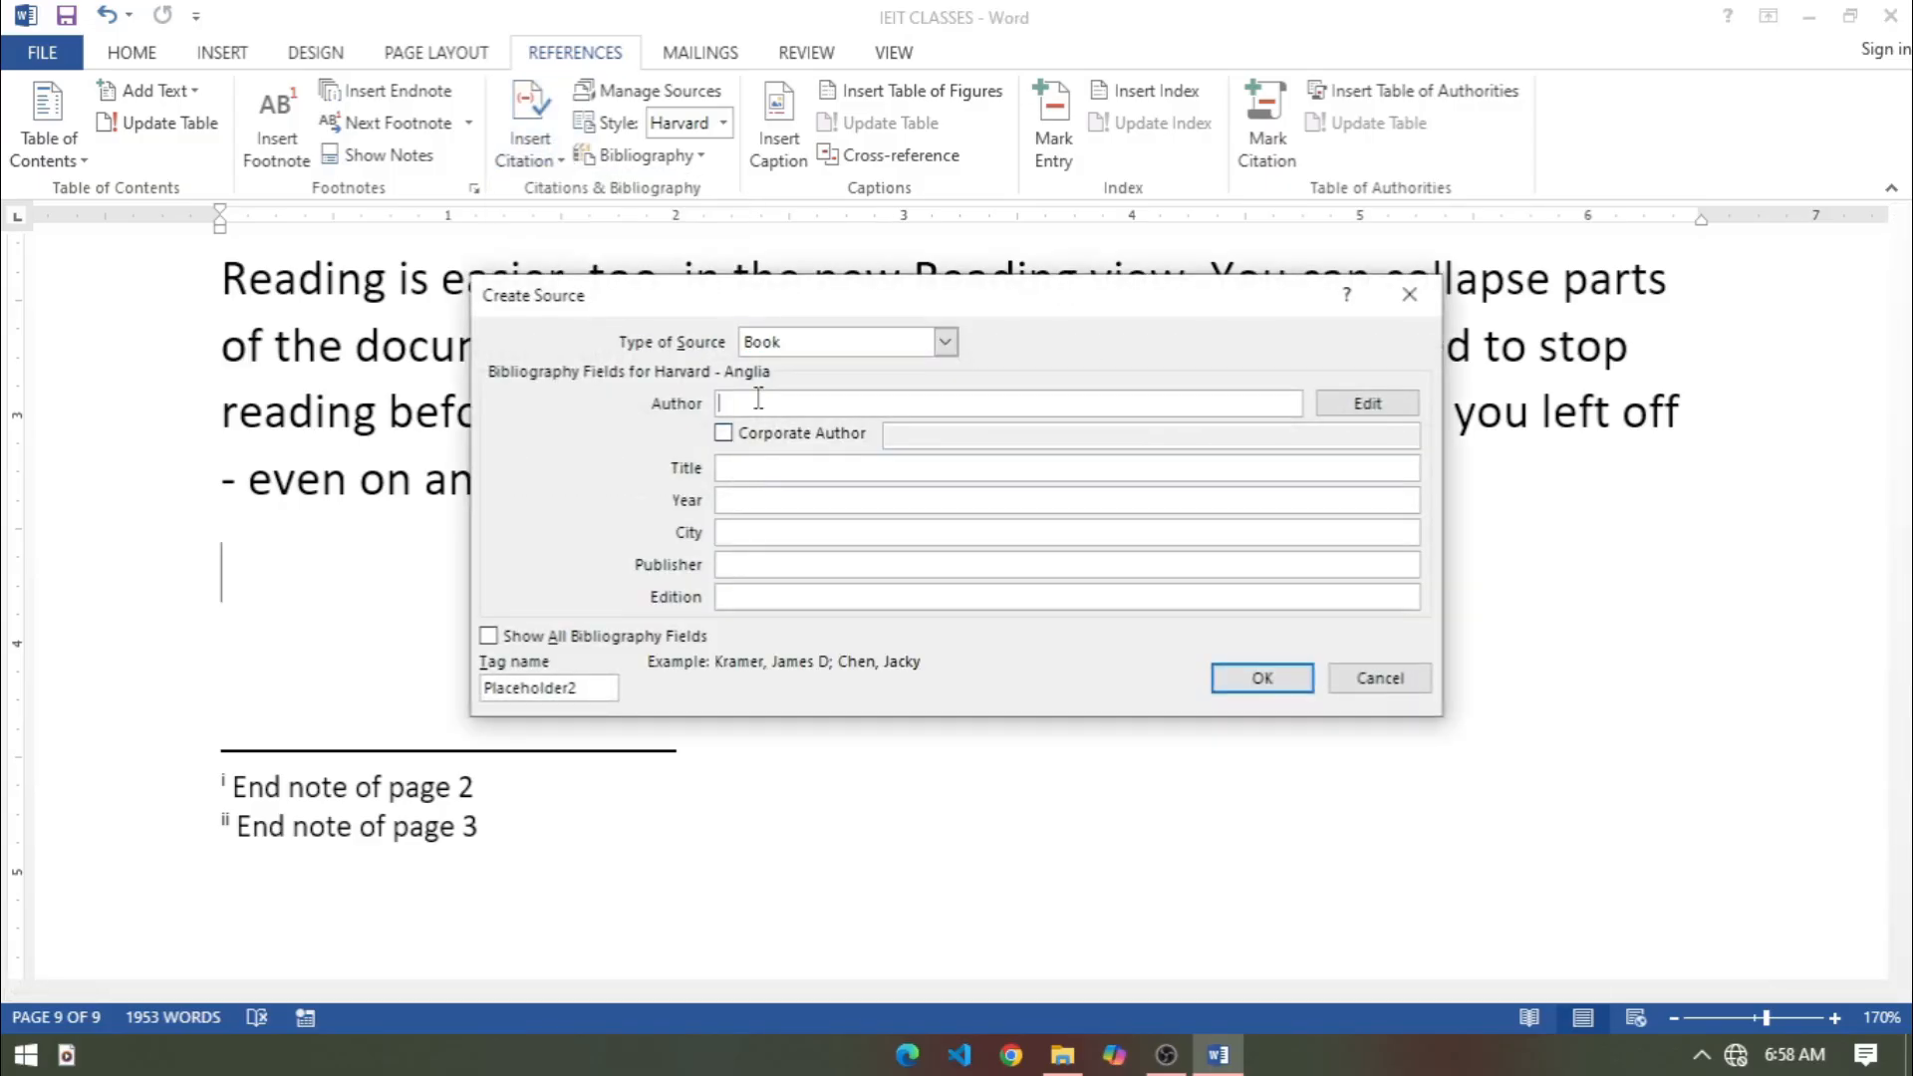
pyautogui.write('ms')
pyautogui.press('BackSpace')
pyautogui.press('BackSpace')
pyautogui.write('Ms Harsh')
pyautogui.press('Tab')
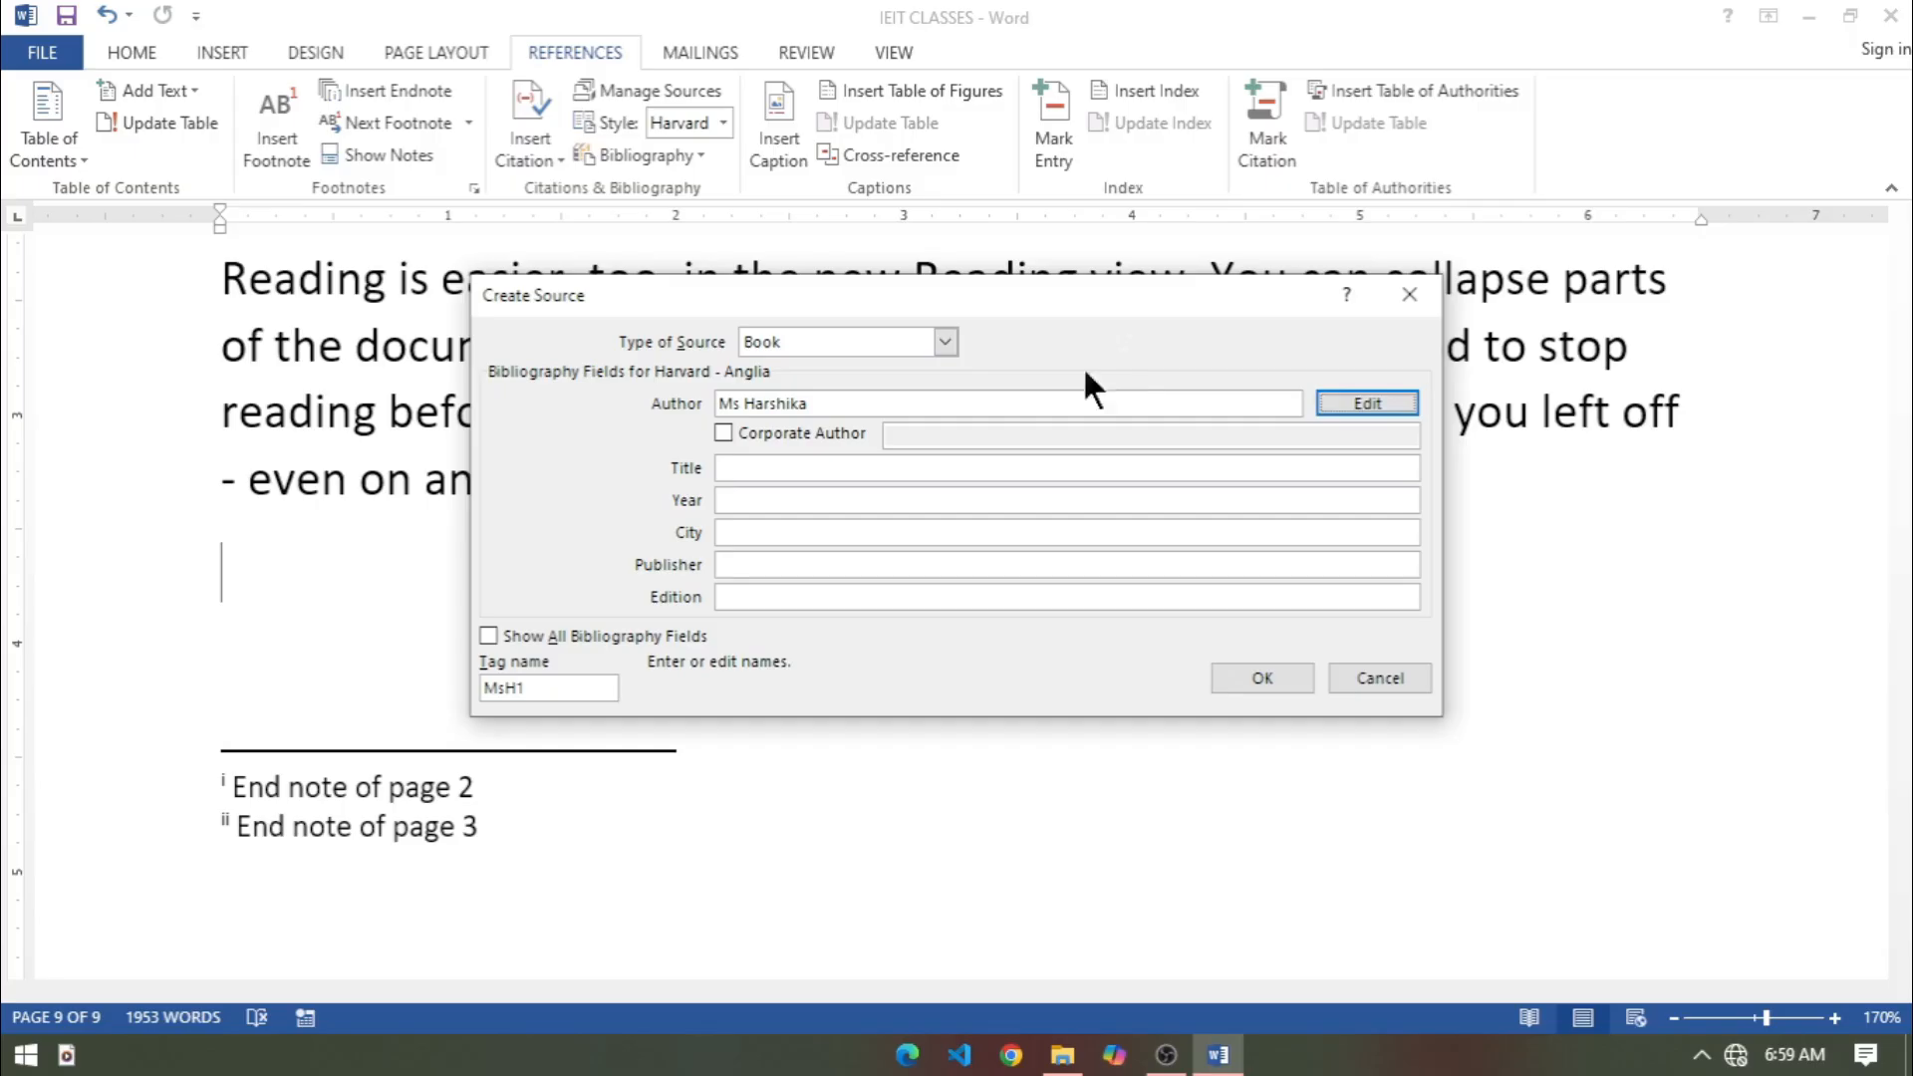
# Give the book source the title "The Indian Army" and the year 2025.
pyautogui.click(718, 466)
pyautogui.write('T')
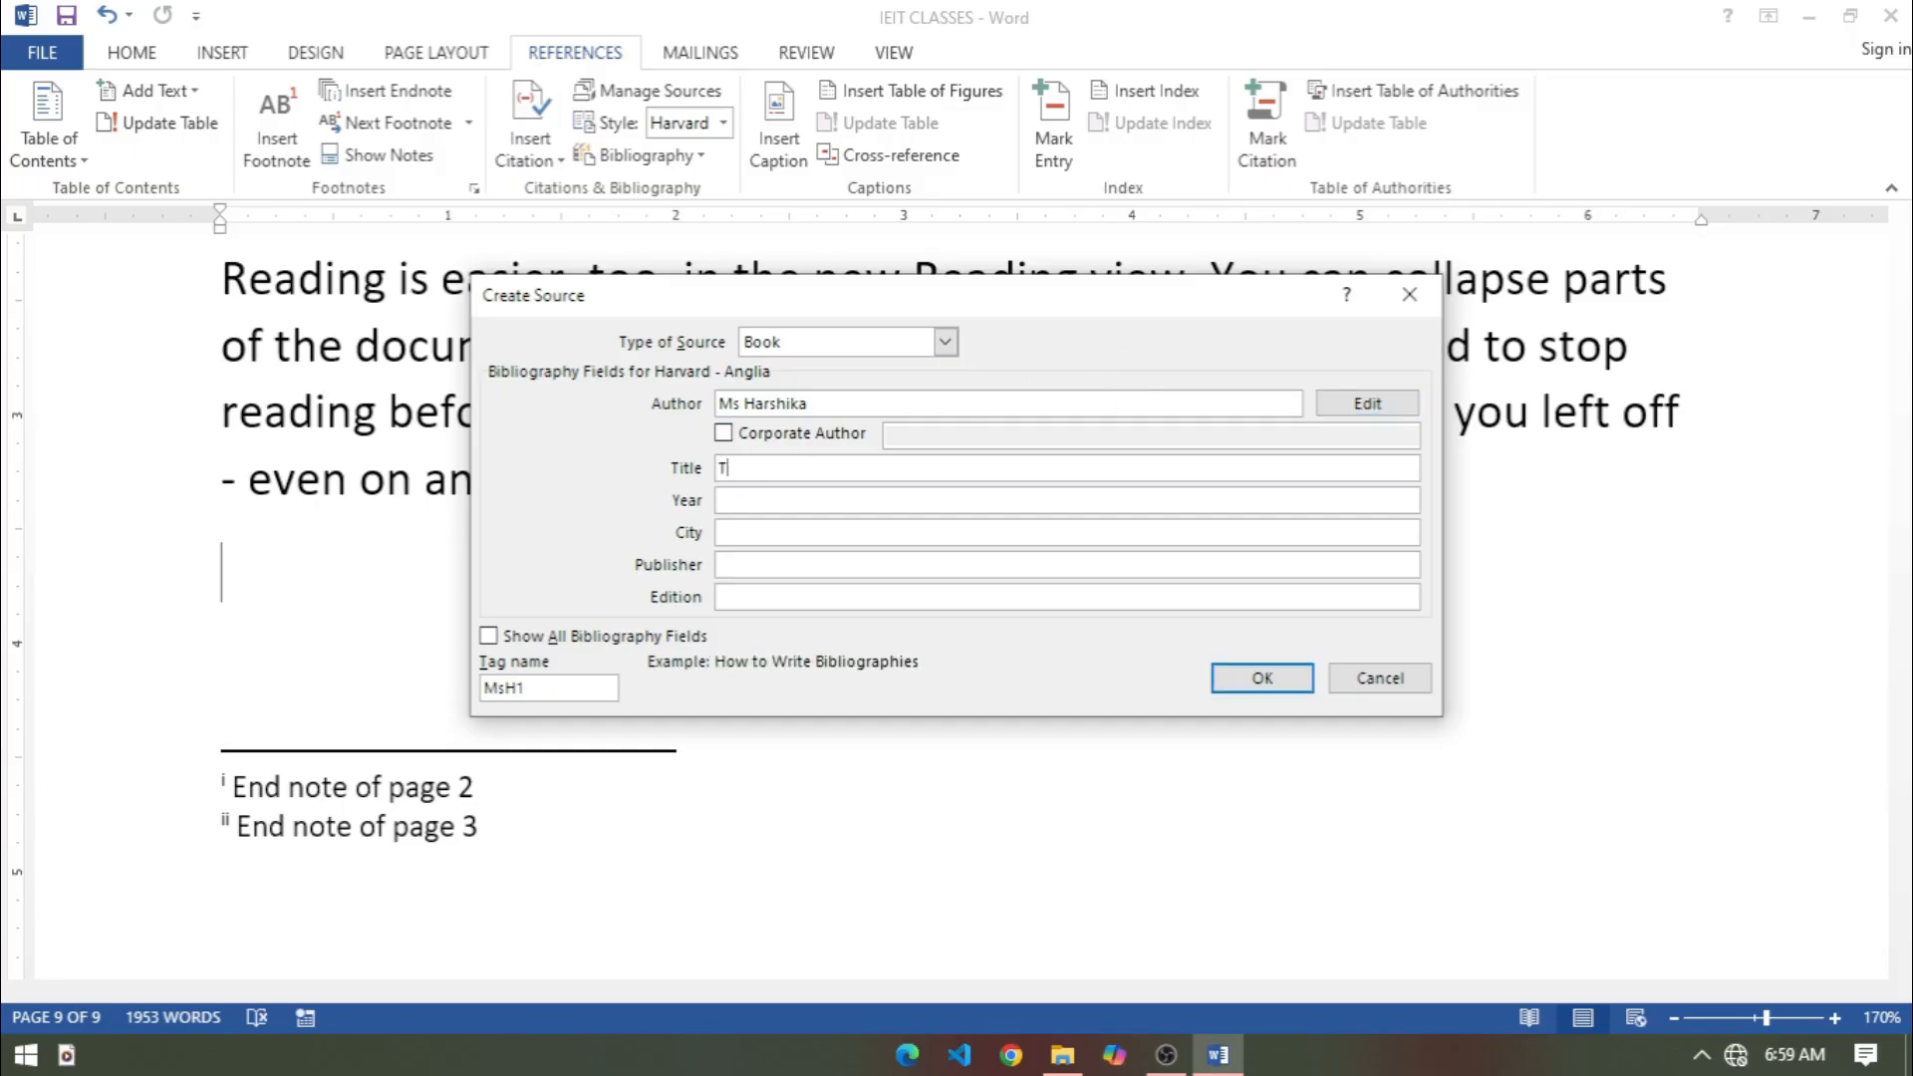
pyautogui.write('he Indian Army')
pyautogui.click(770, 493)
pyautogui.write('2025')
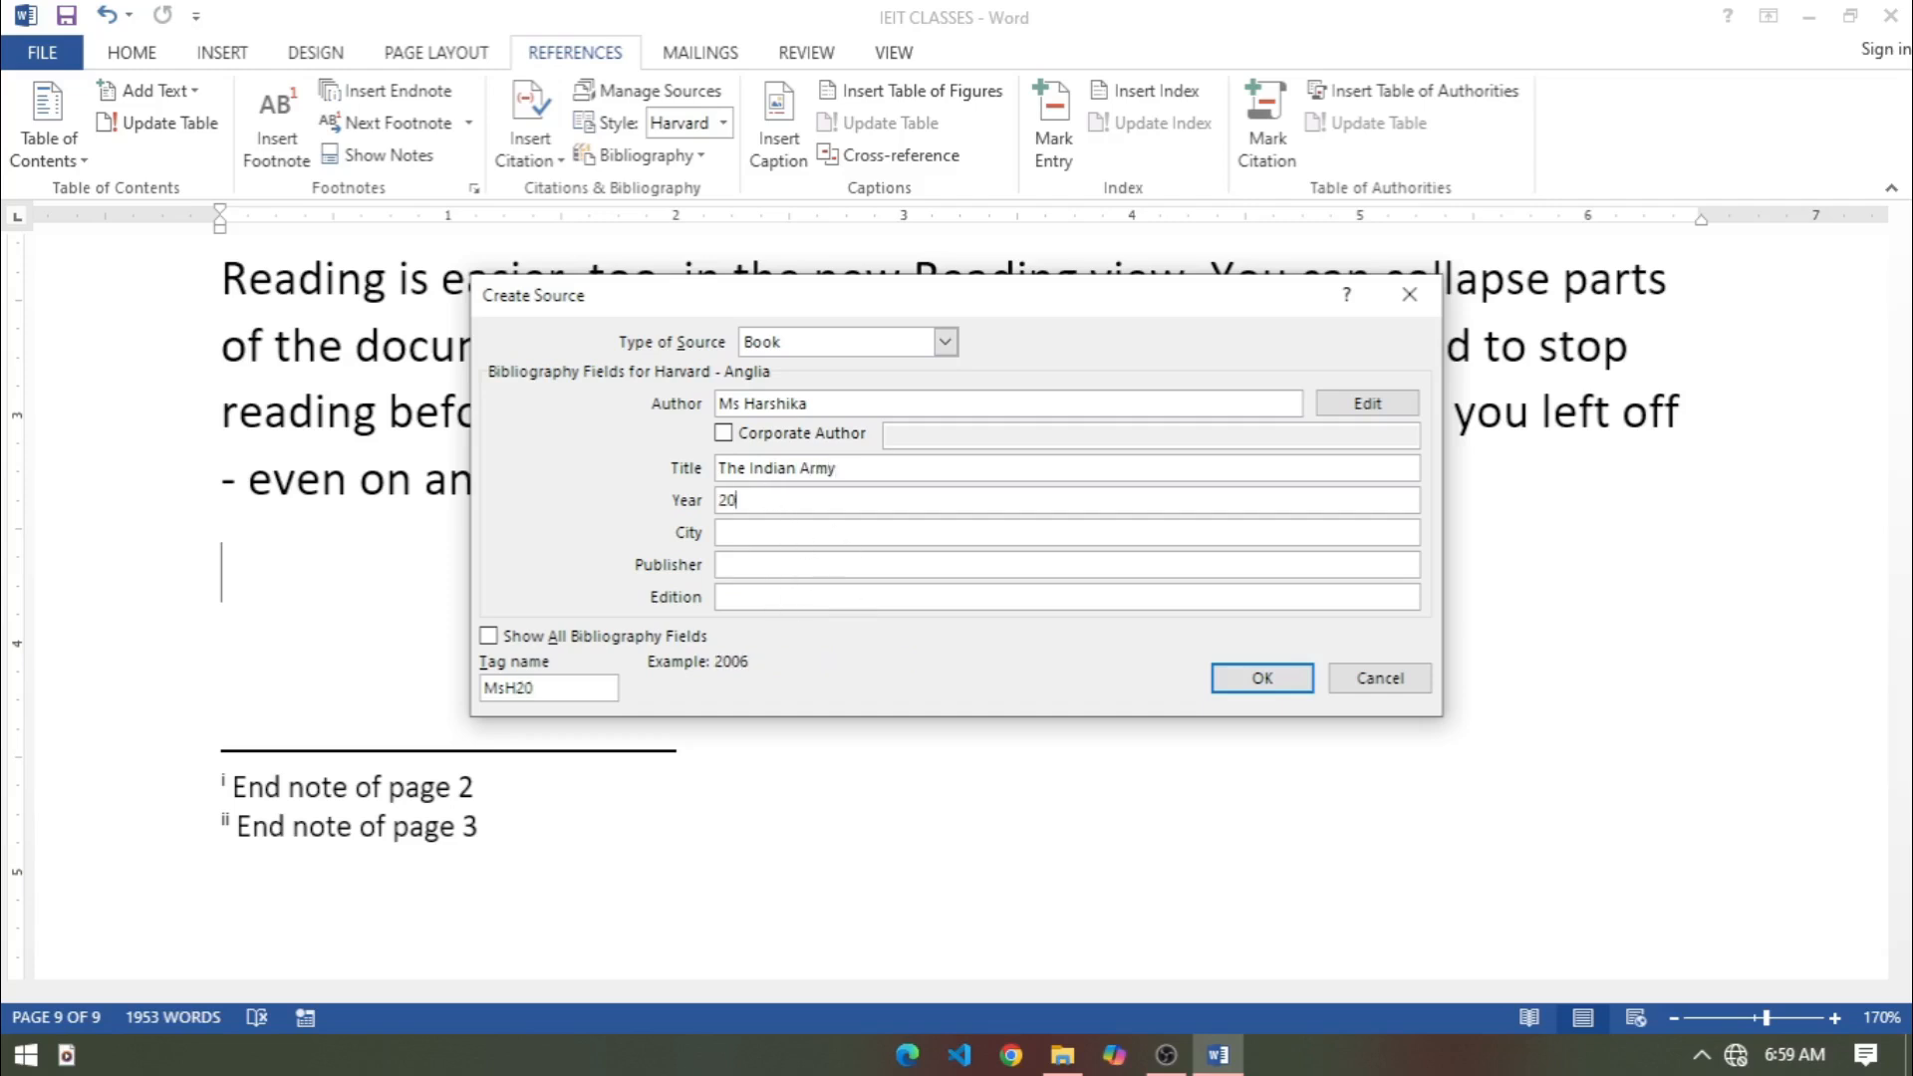
# Complete the source with city New Delhi, publisher Abc and edition I, inserting its citation below the last paragraph.
pyautogui.click(757, 532)
pyautogui.write('new')
pyautogui.press('BackSpace')
pyautogui.press('BackSpace')
pyautogui.write('ew')
pyautogui.click(775, 567)
pyautogui.write('Abc')
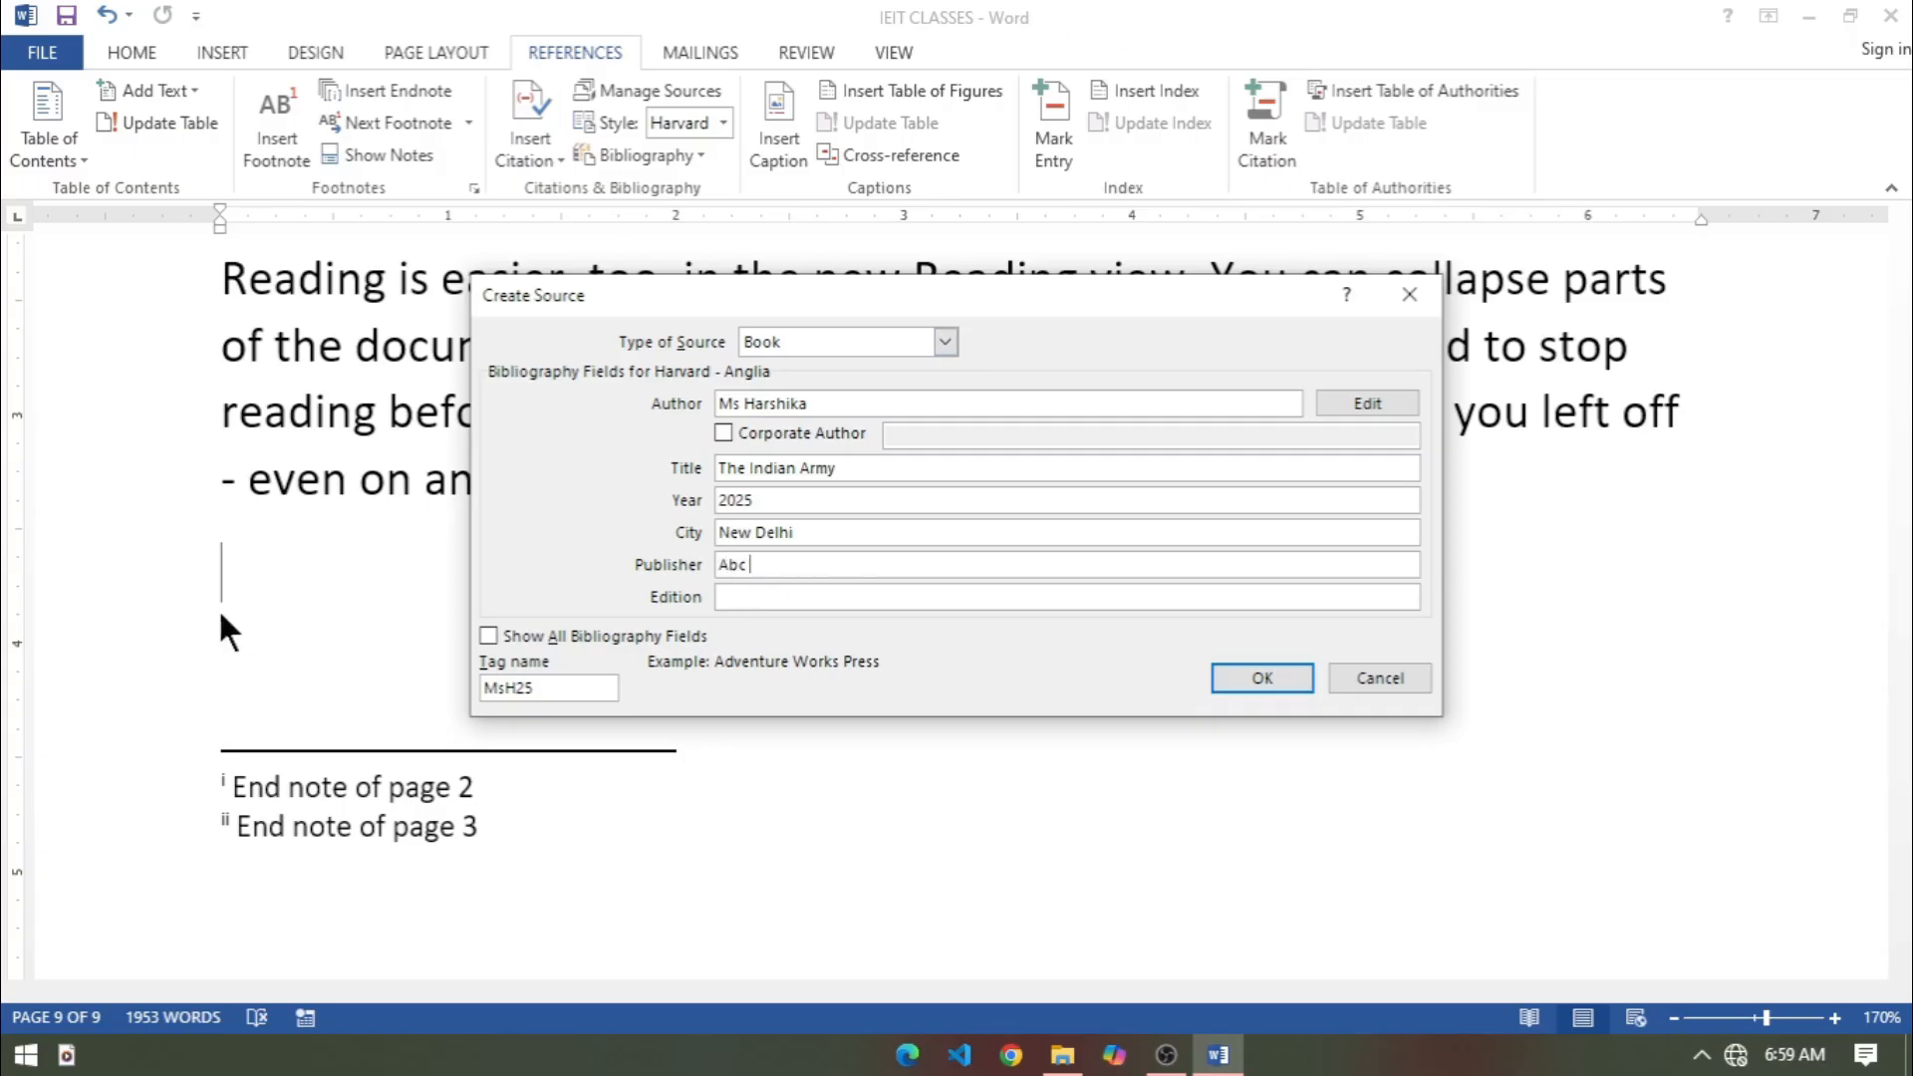
pyautogui.click(781, 595)
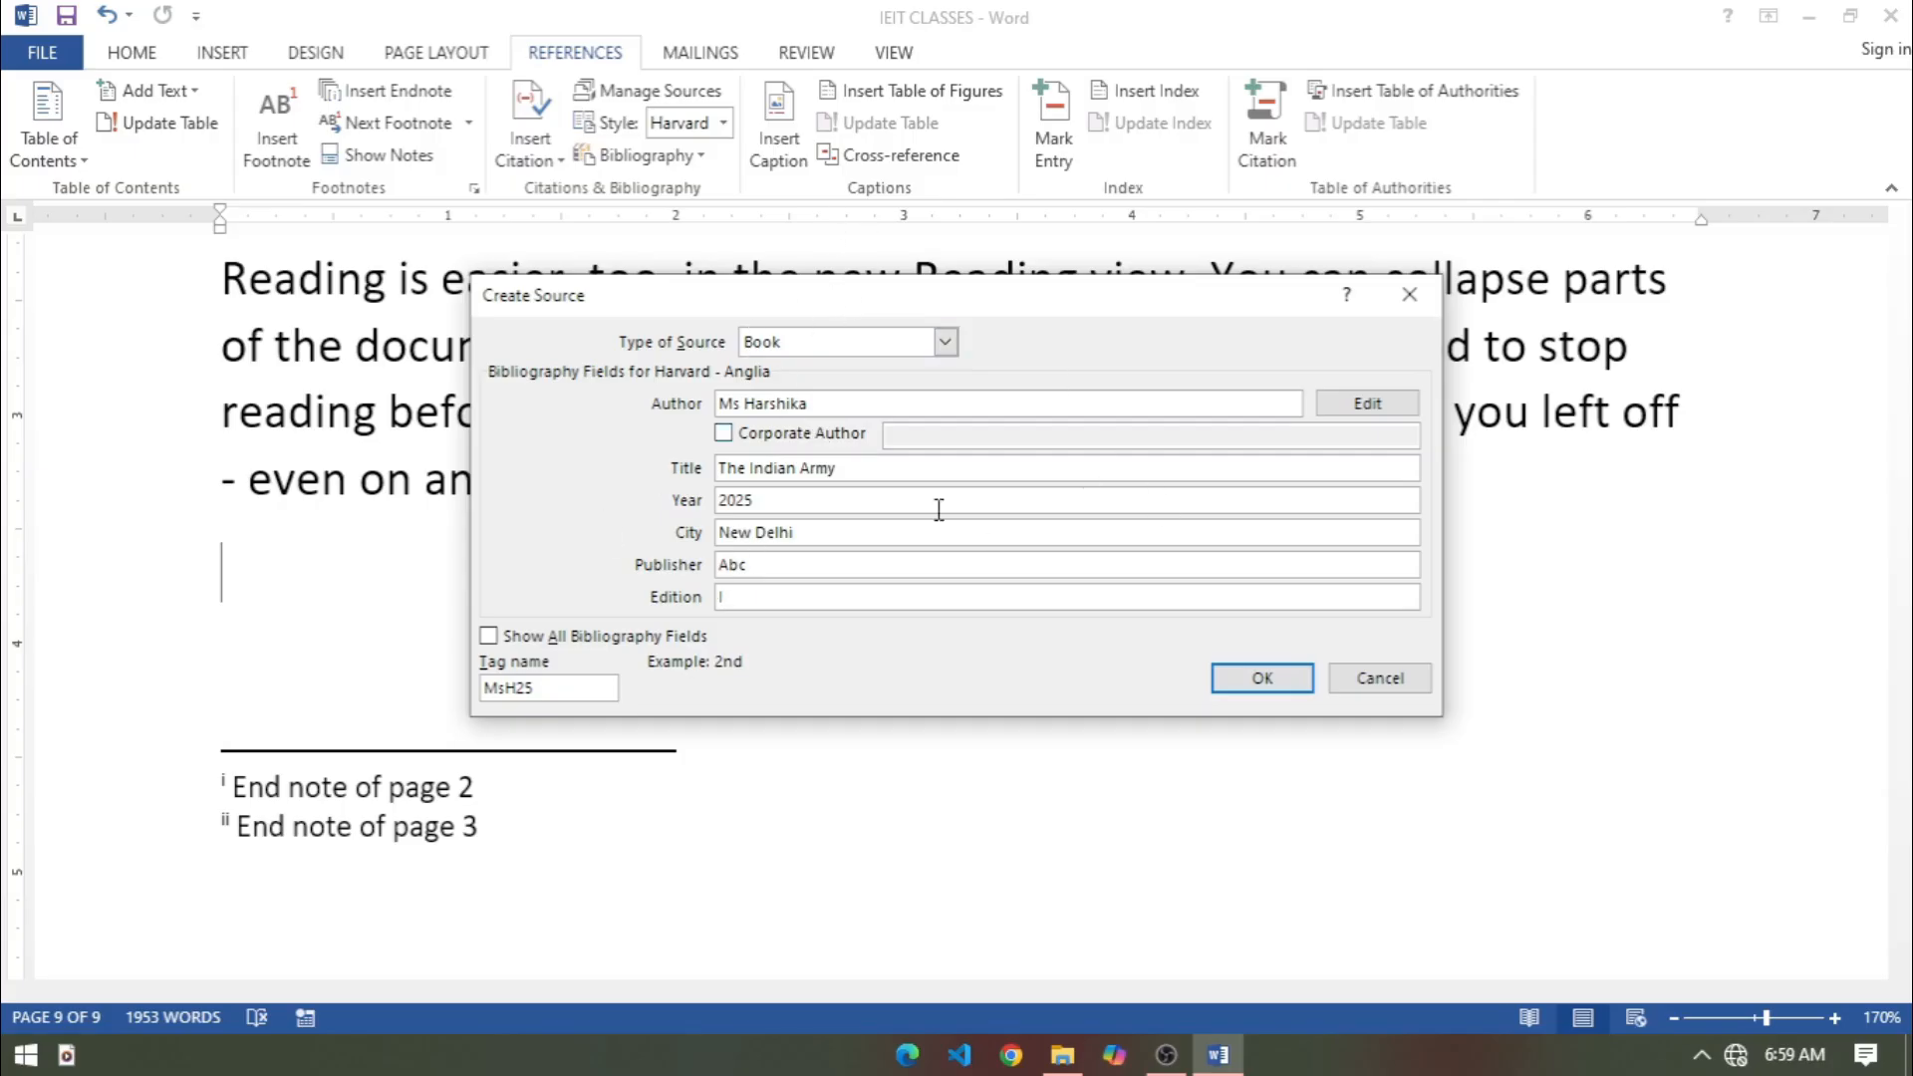
pyautogui.click(1260, 677)
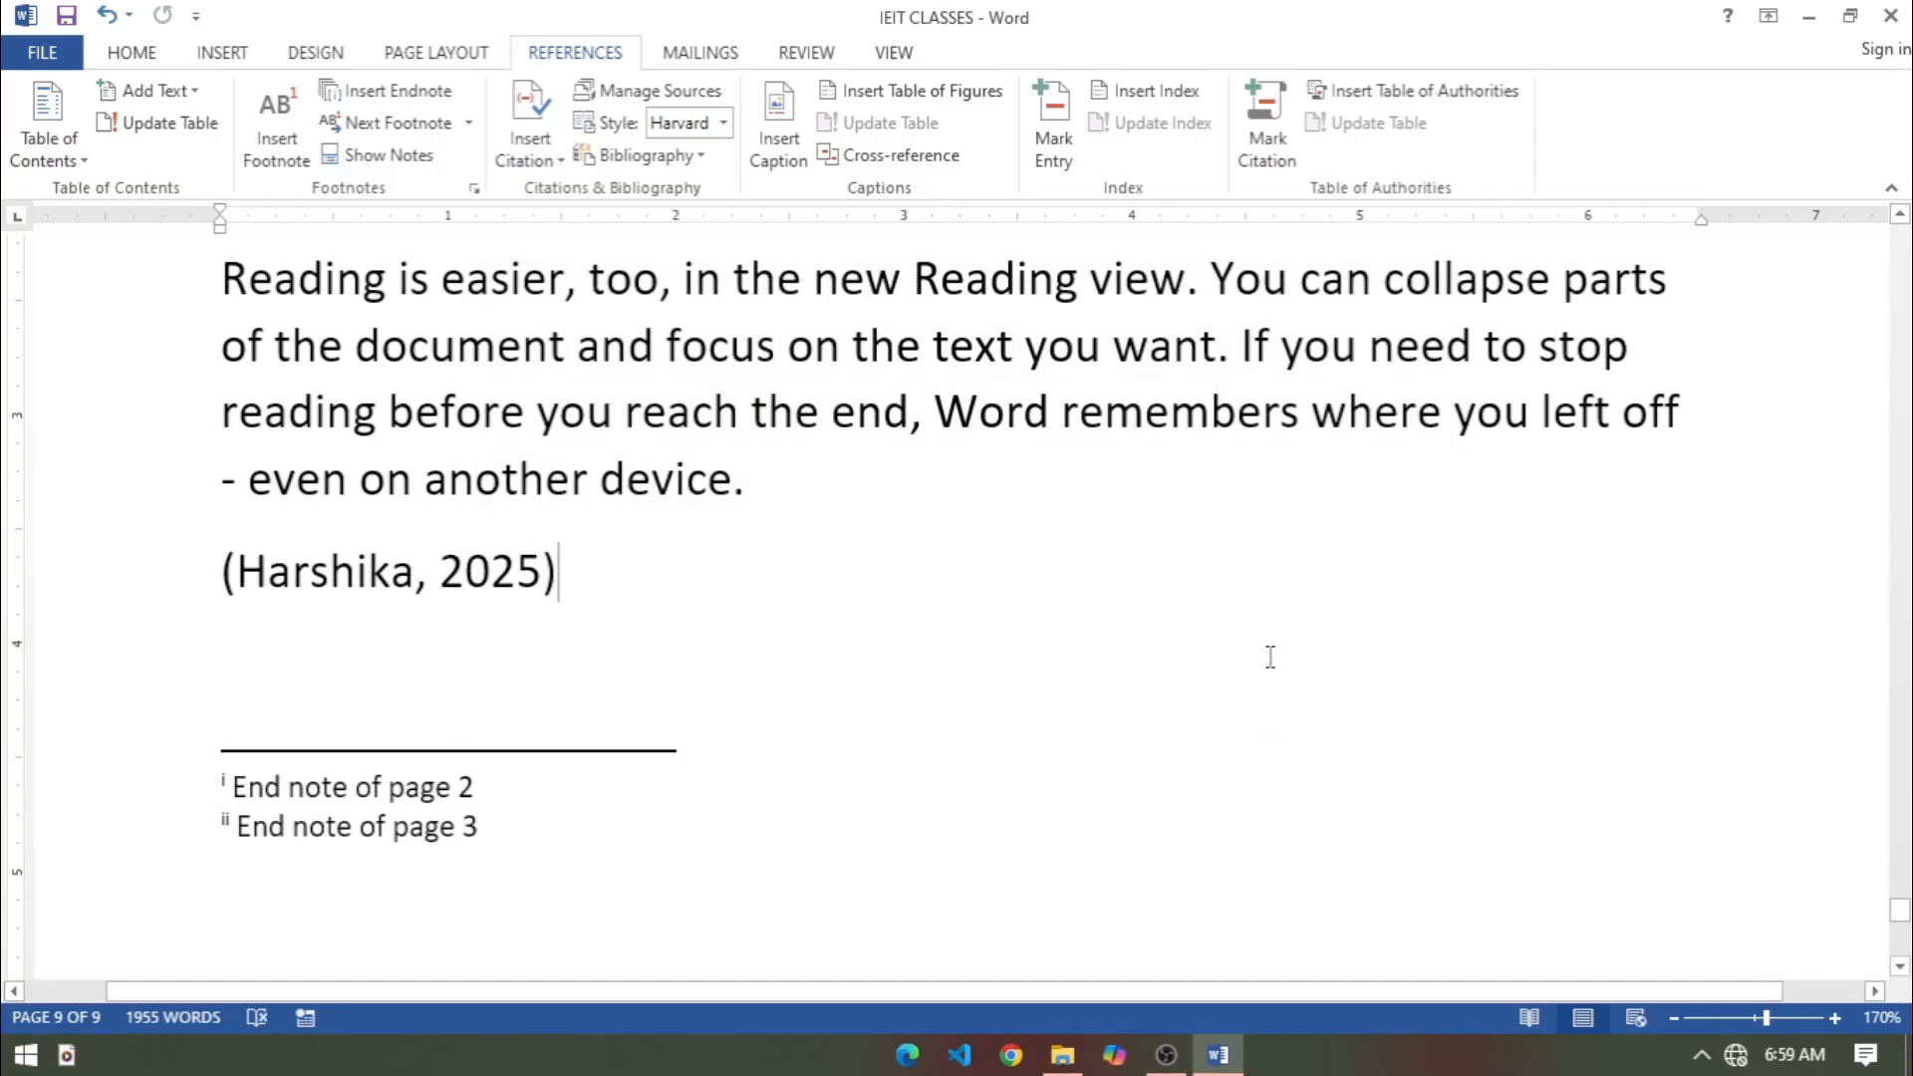
# Insert the built-in Bibliography on a new line below the citation.
pyautogui.press('Return')
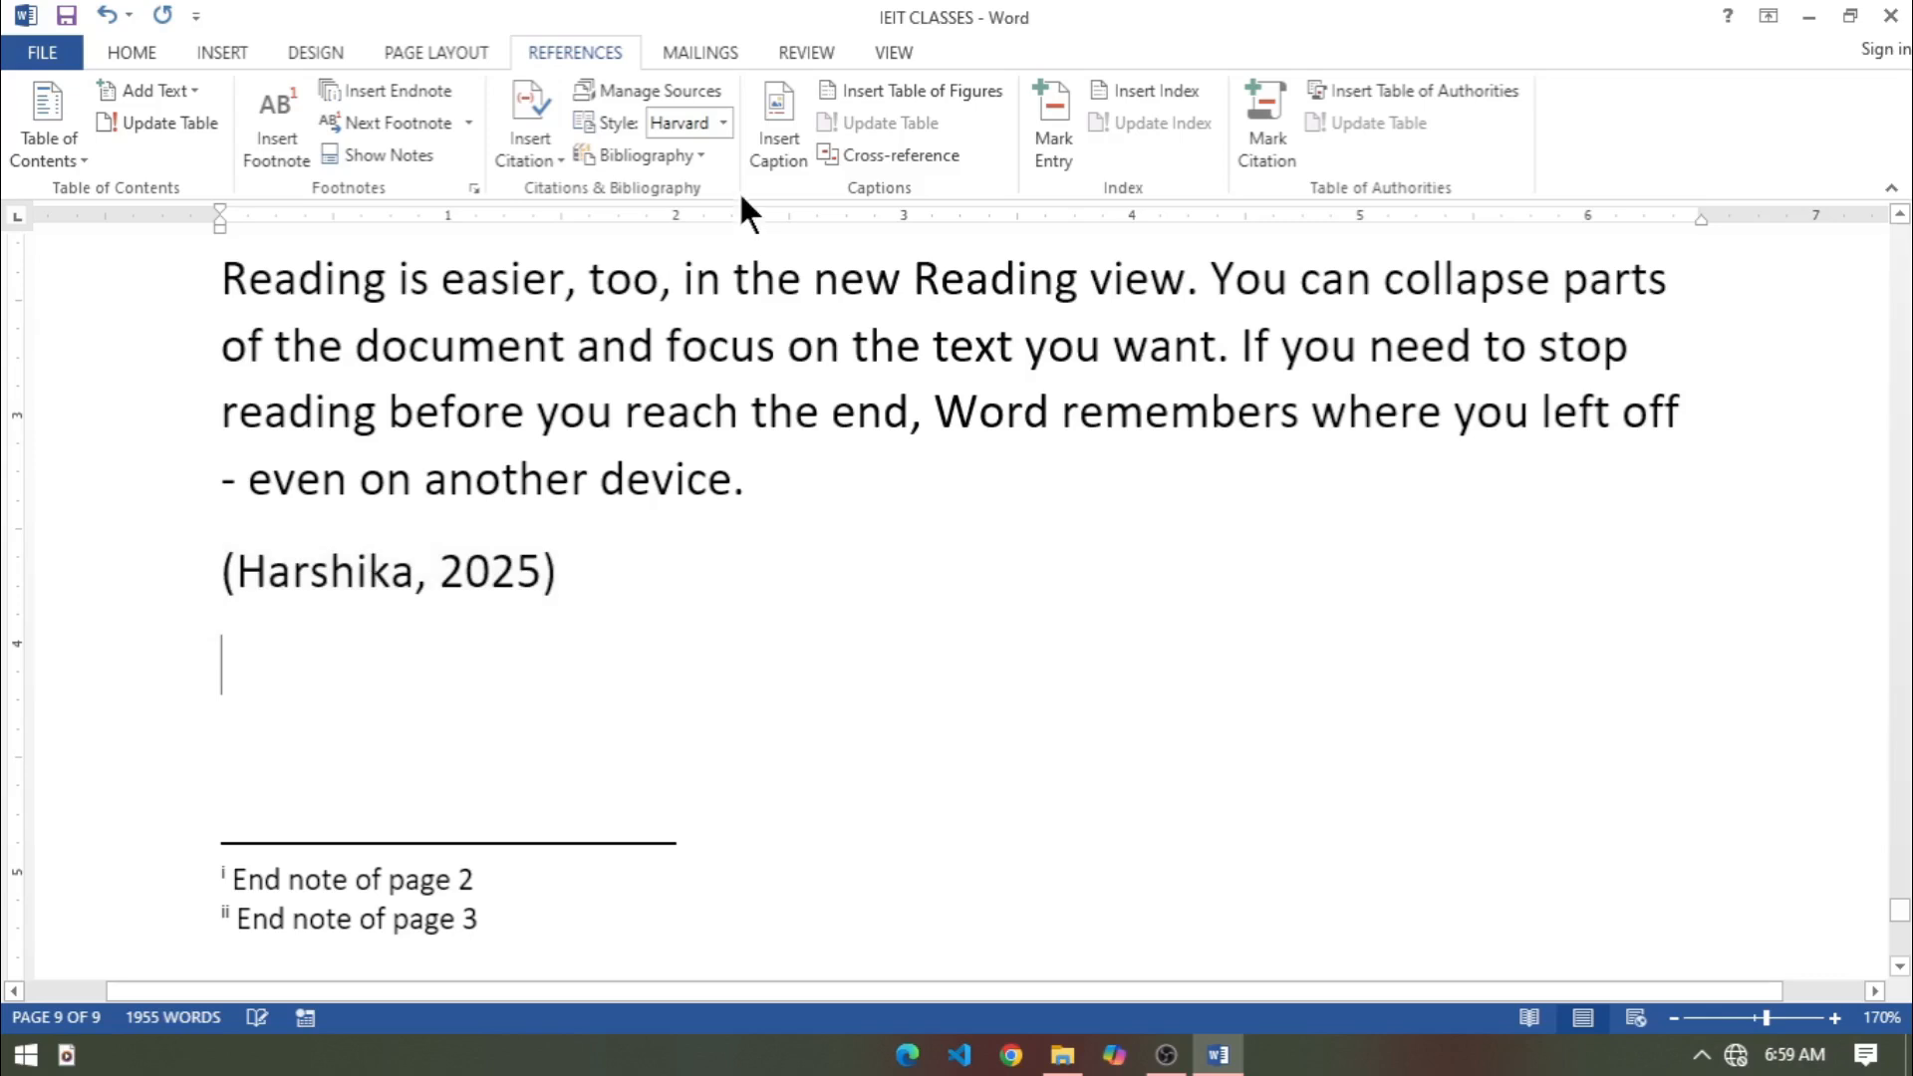
pyautogui.click(665, 157)
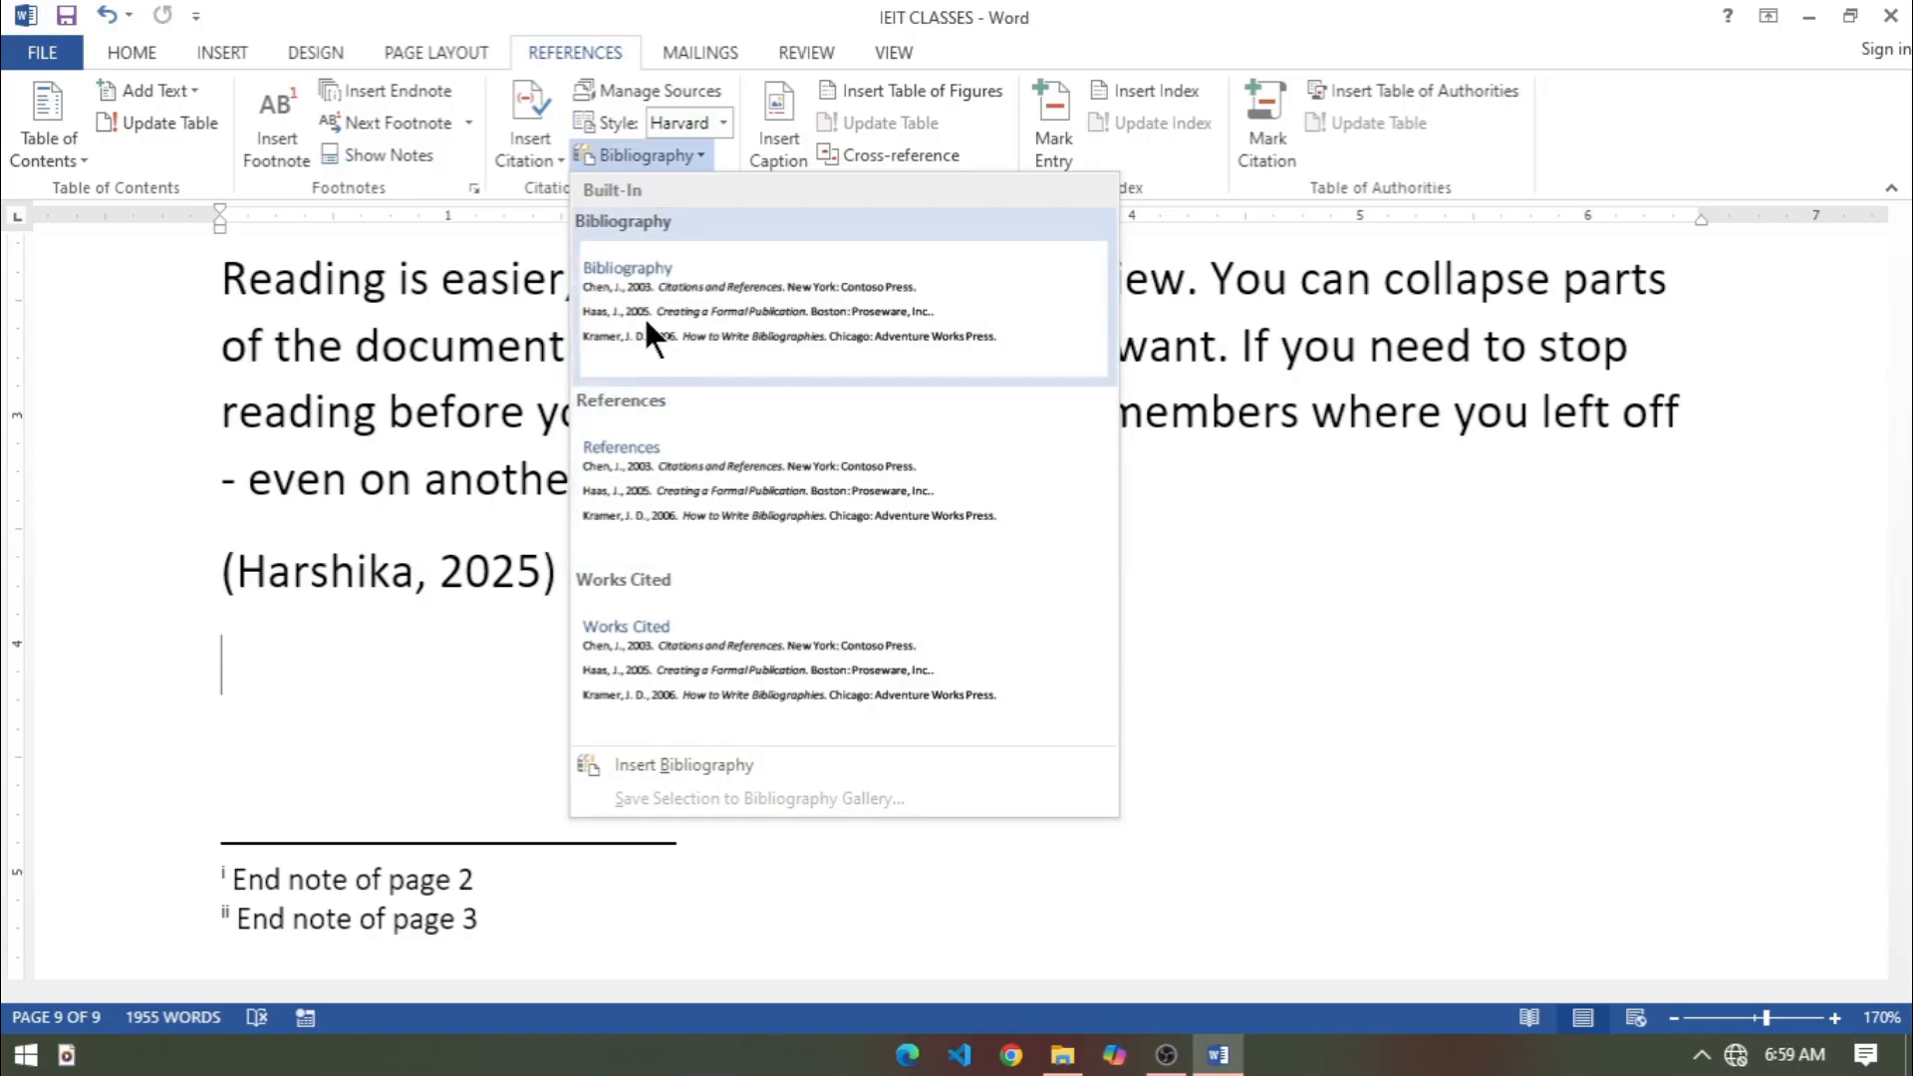
pyautogui.click(673, 295)
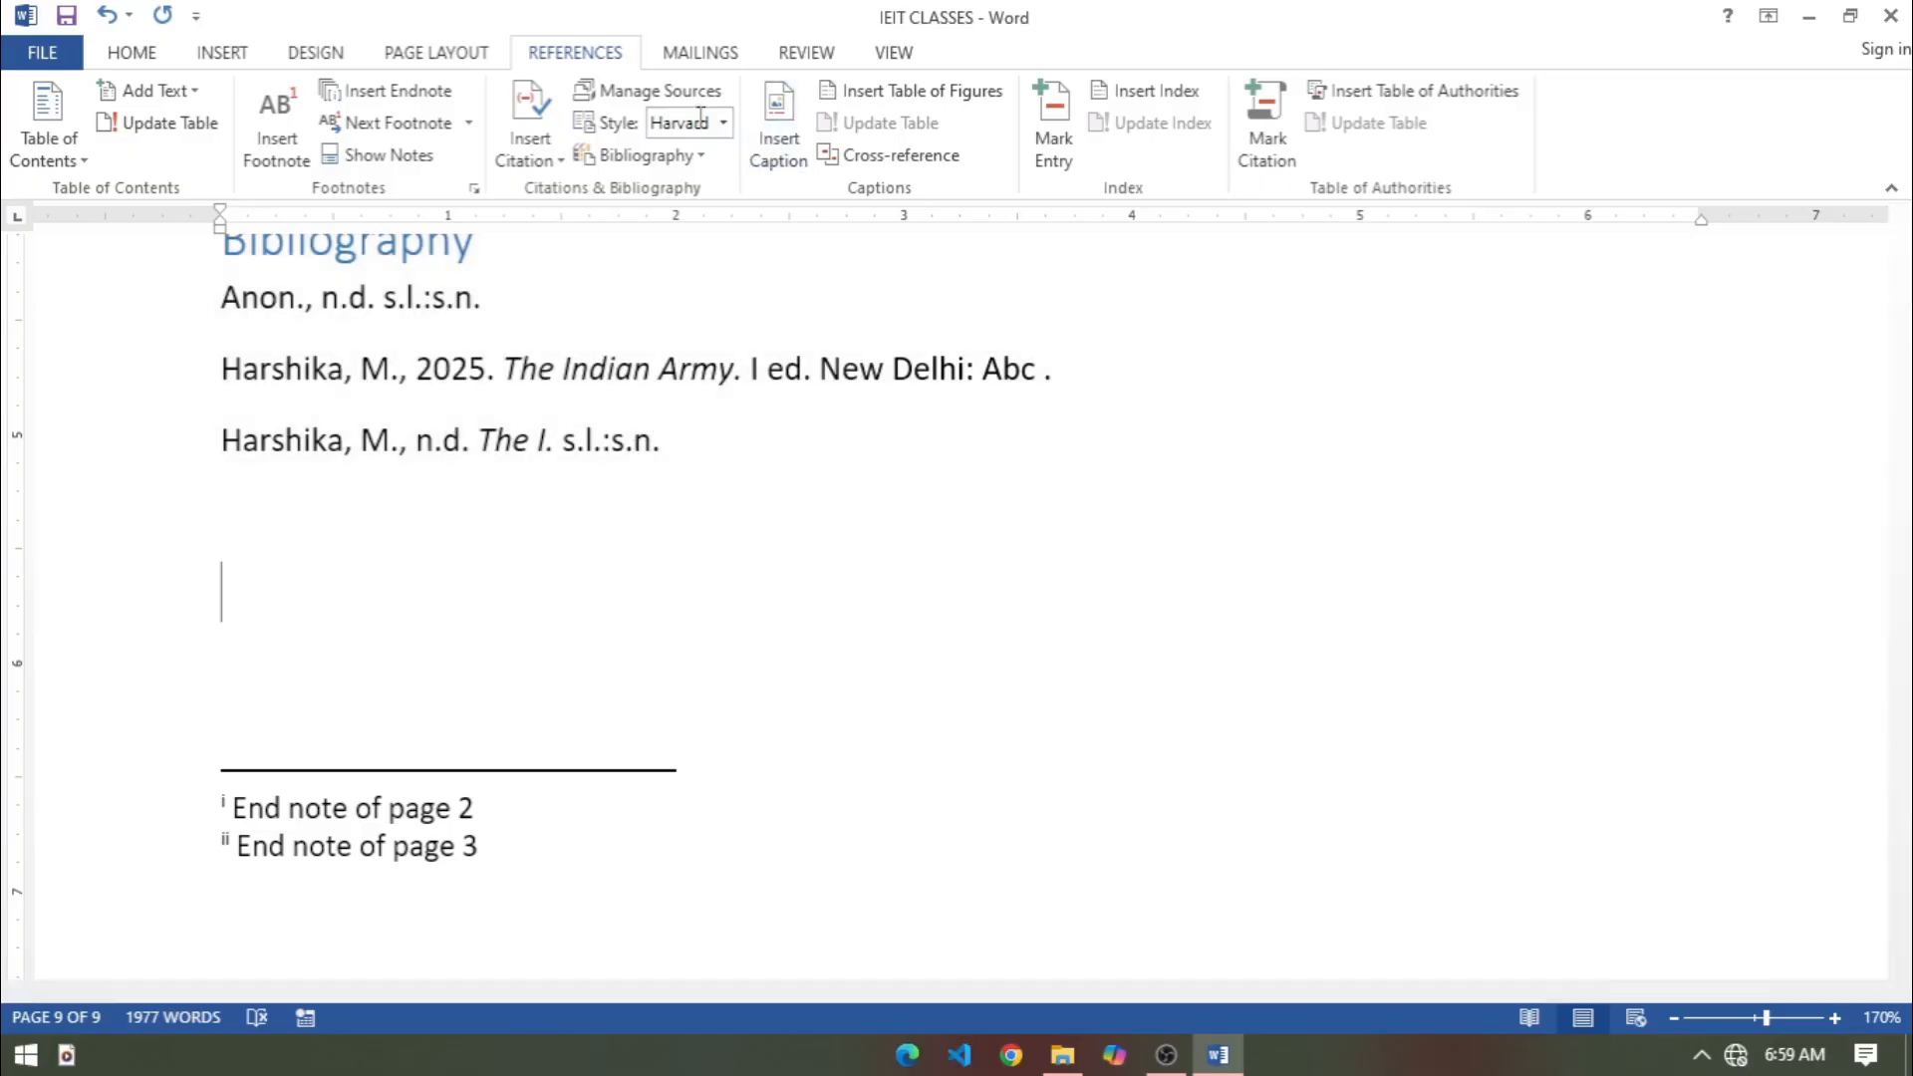
# Try the GOST - Name Sort citation style on the bibliography, ending with GOST - Title Sort.
pyautogui.click(724, 122)
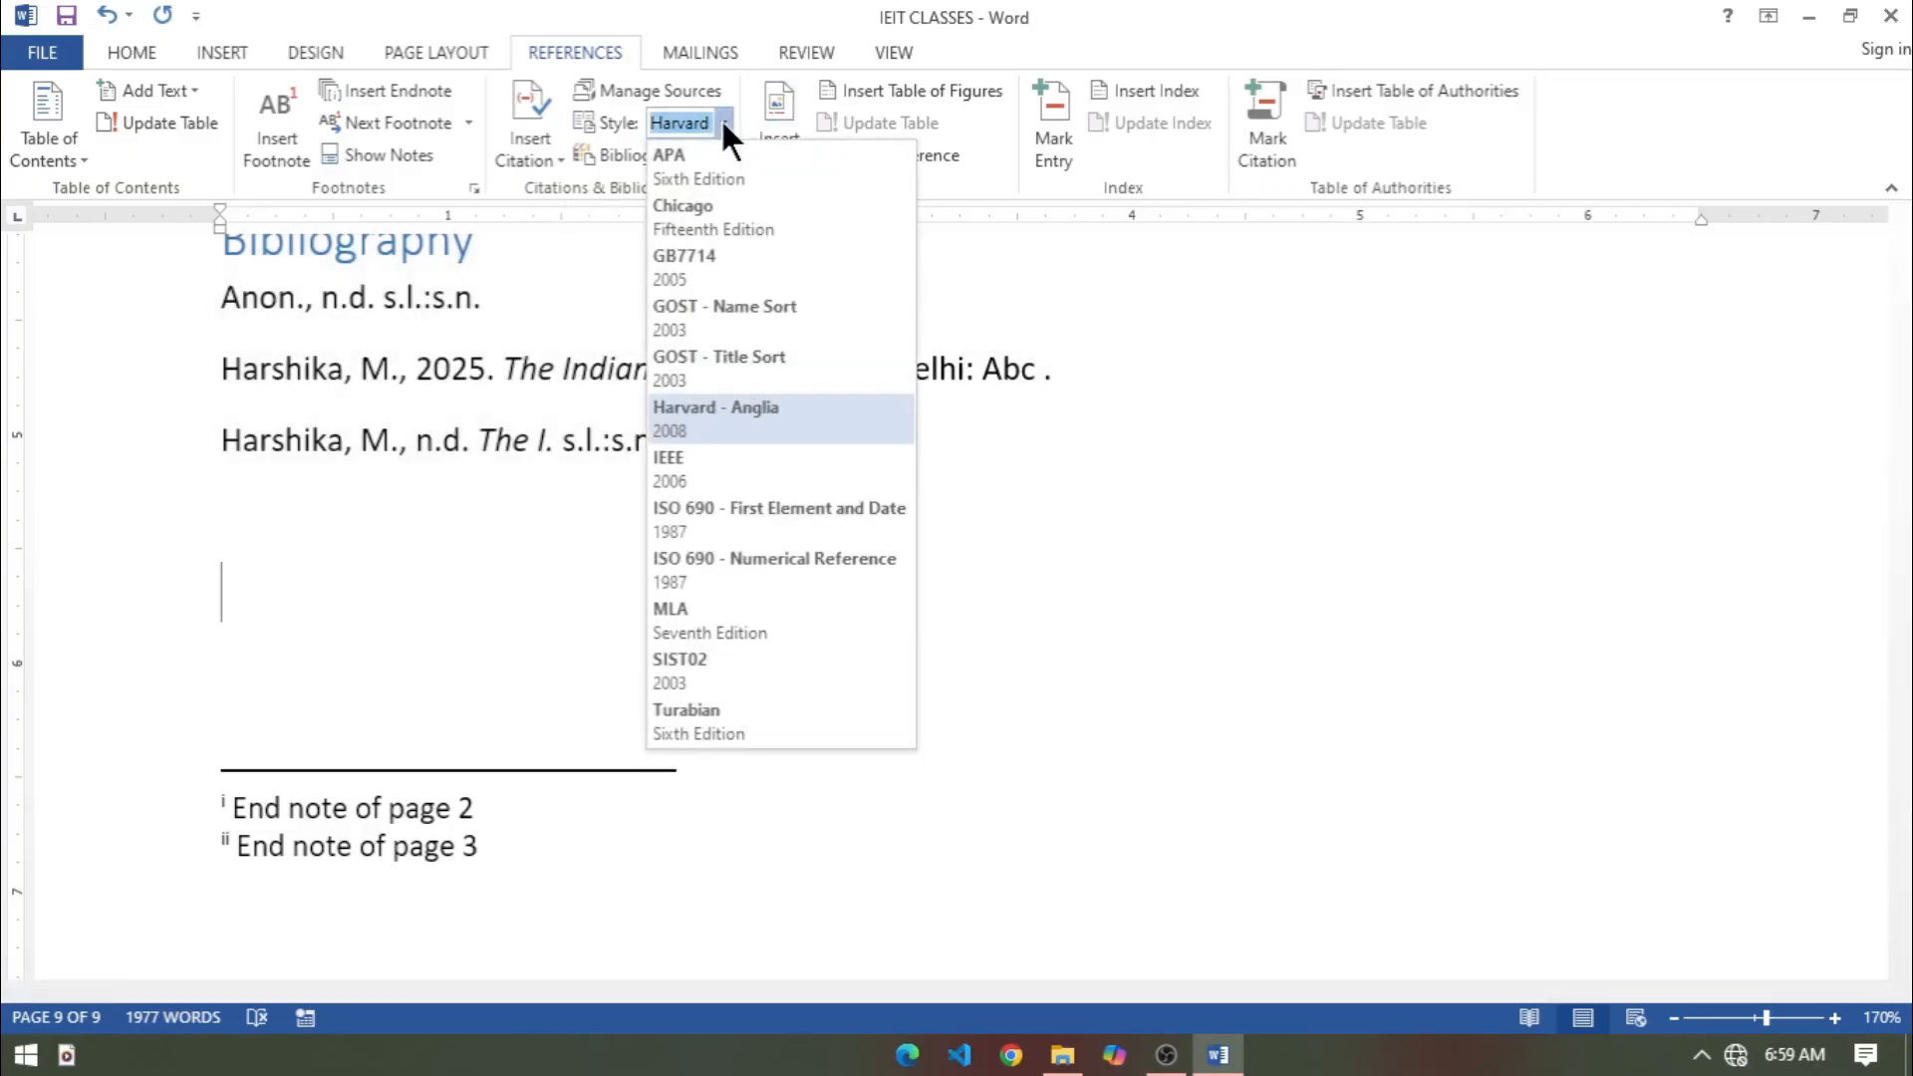
pyautogui.click(718, 303)
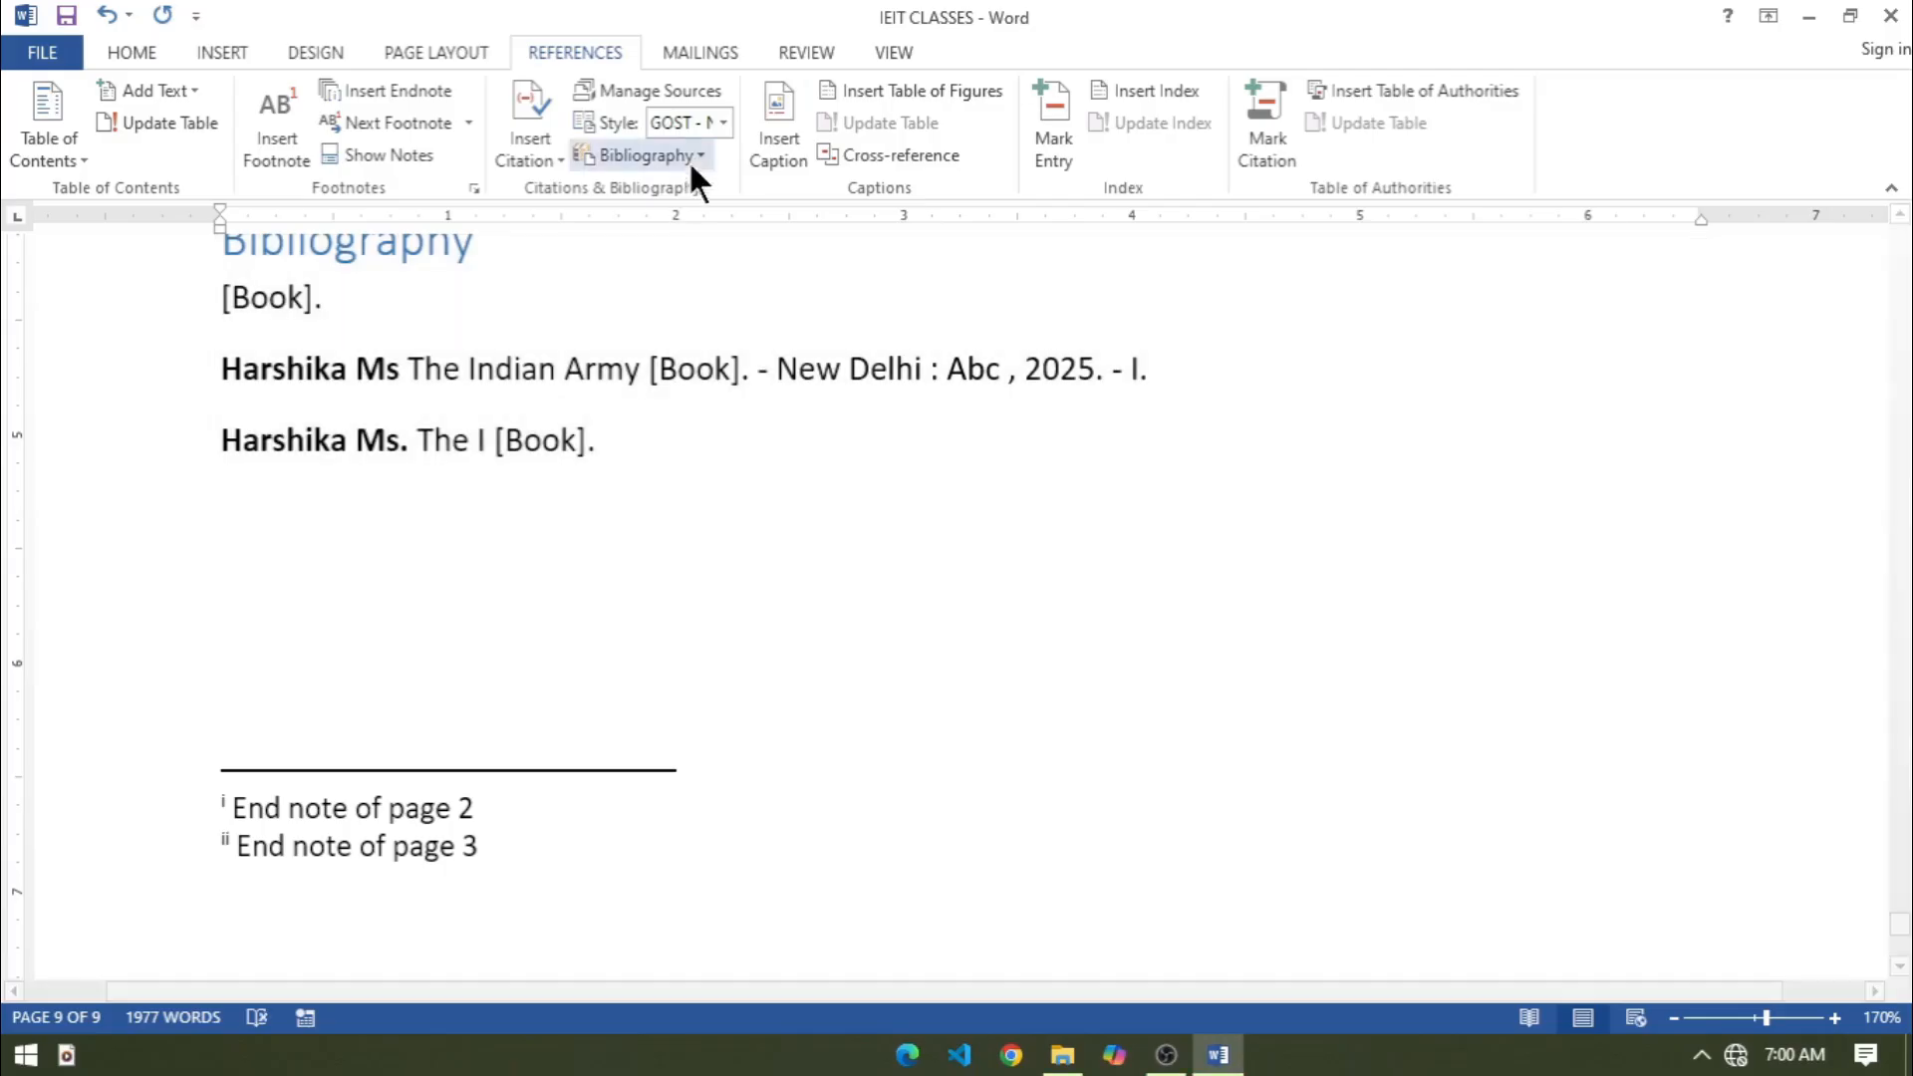
pyautogui.click(723, 122)
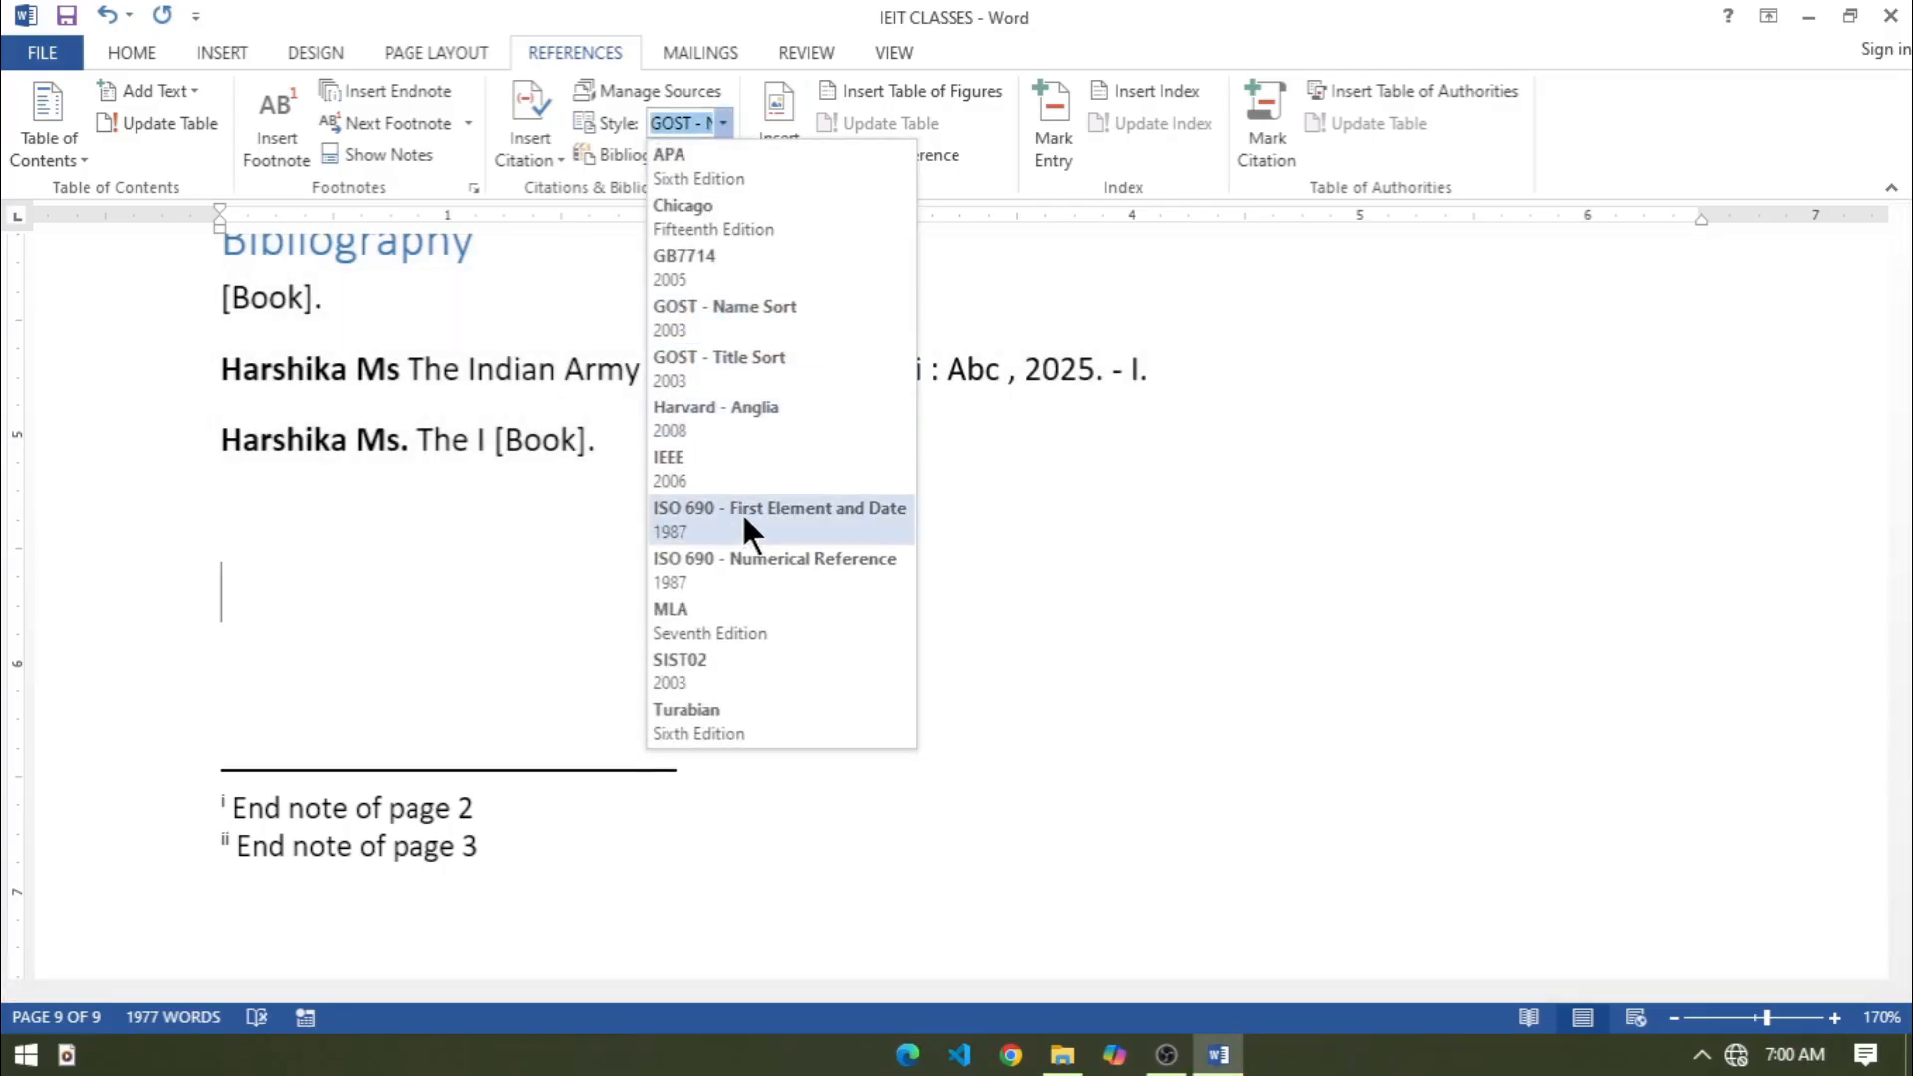
pyautogui.click(727, 360)
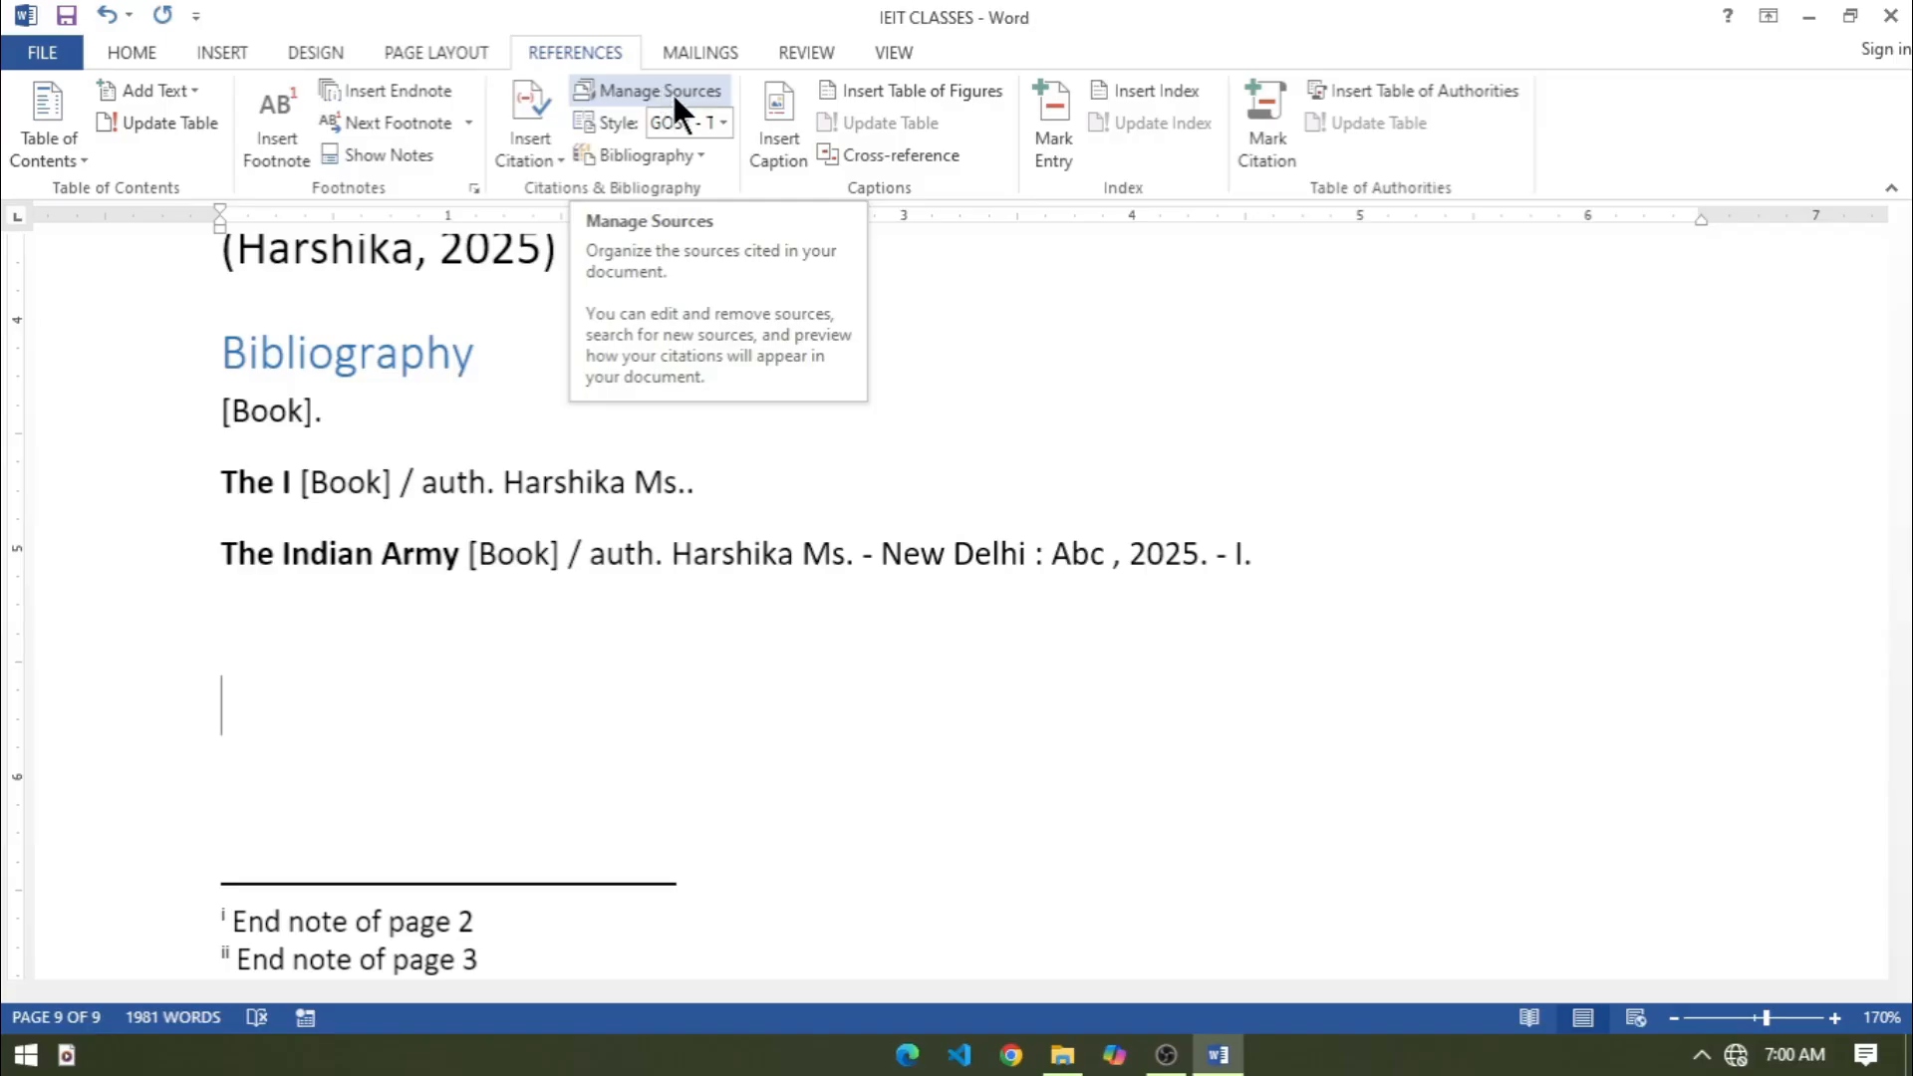
# Copy the sources "jai hindi" (2023) and "Bhahu bali" (2012) from the master list to the document's current source list.
pyautogui.click(670, 92)
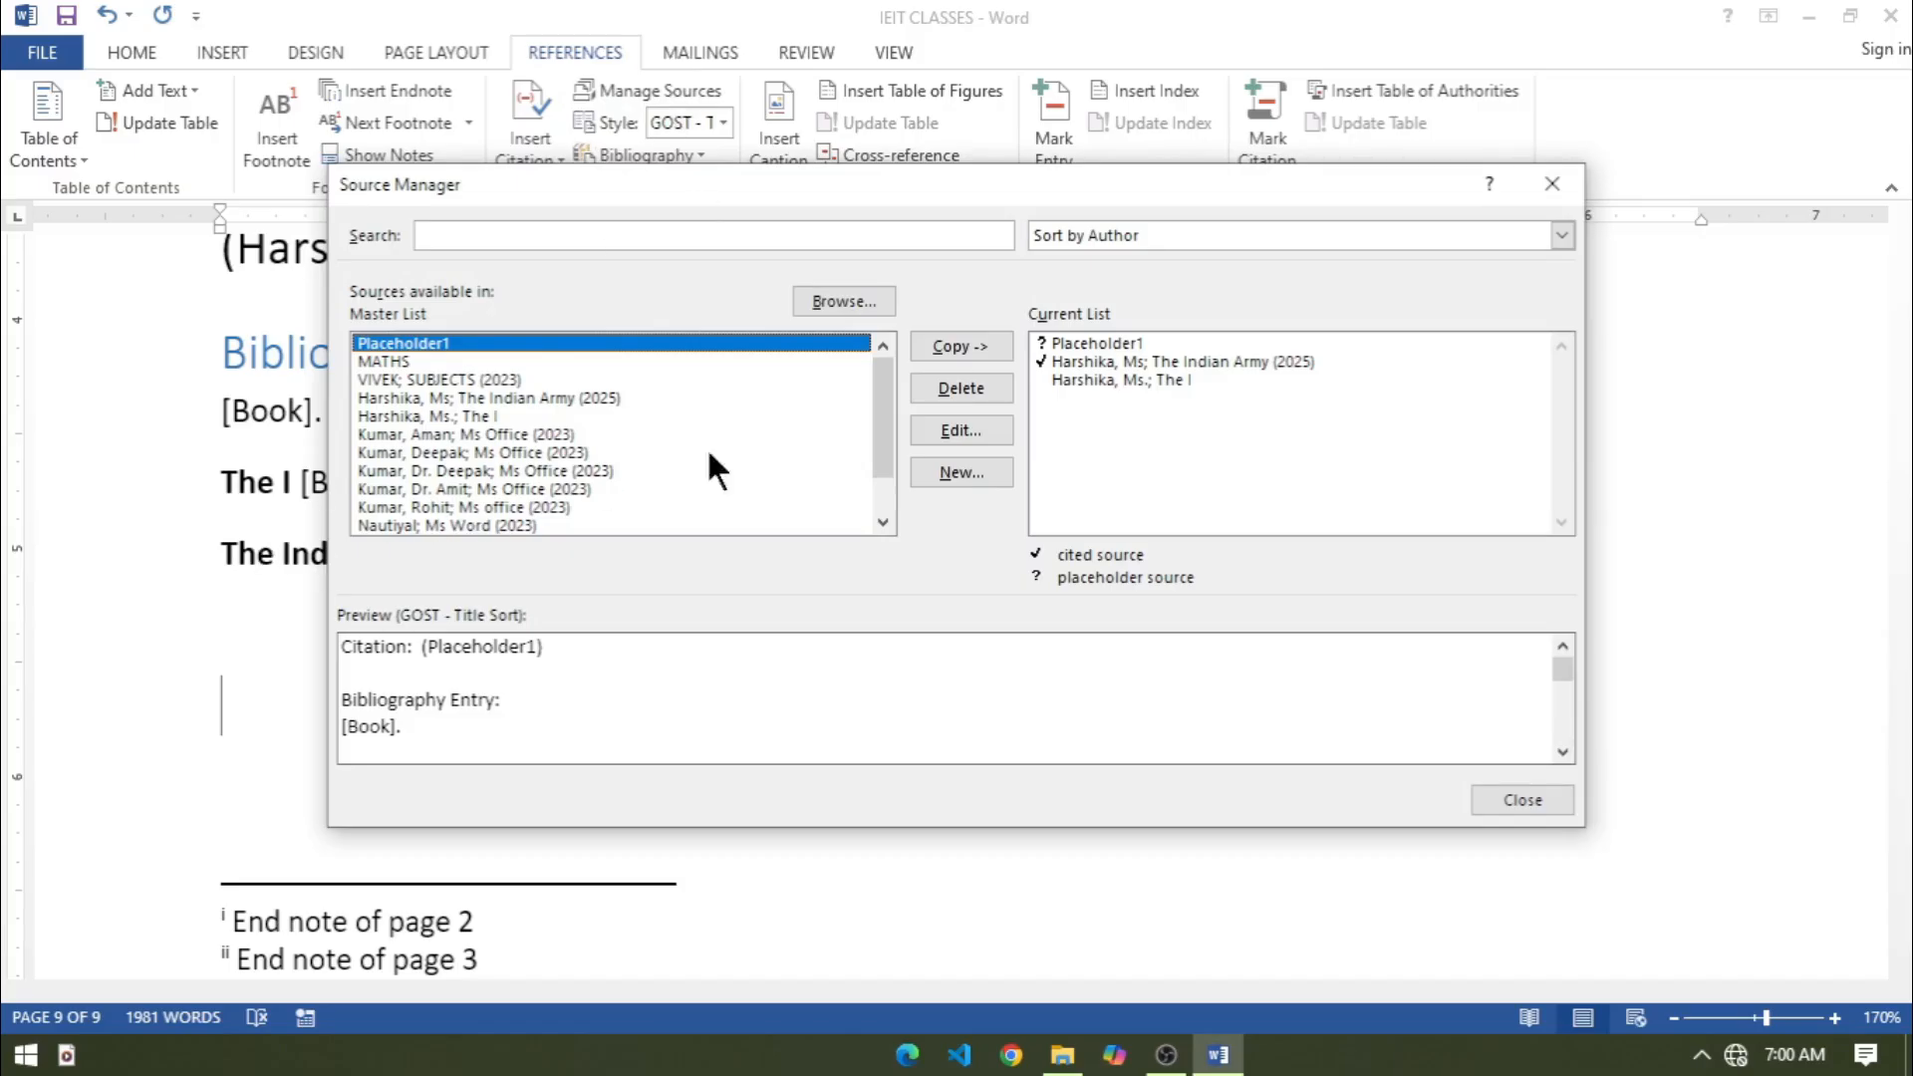
pyautogui.moveTo(875, 412); pyautogui.dragTo(893, 474)
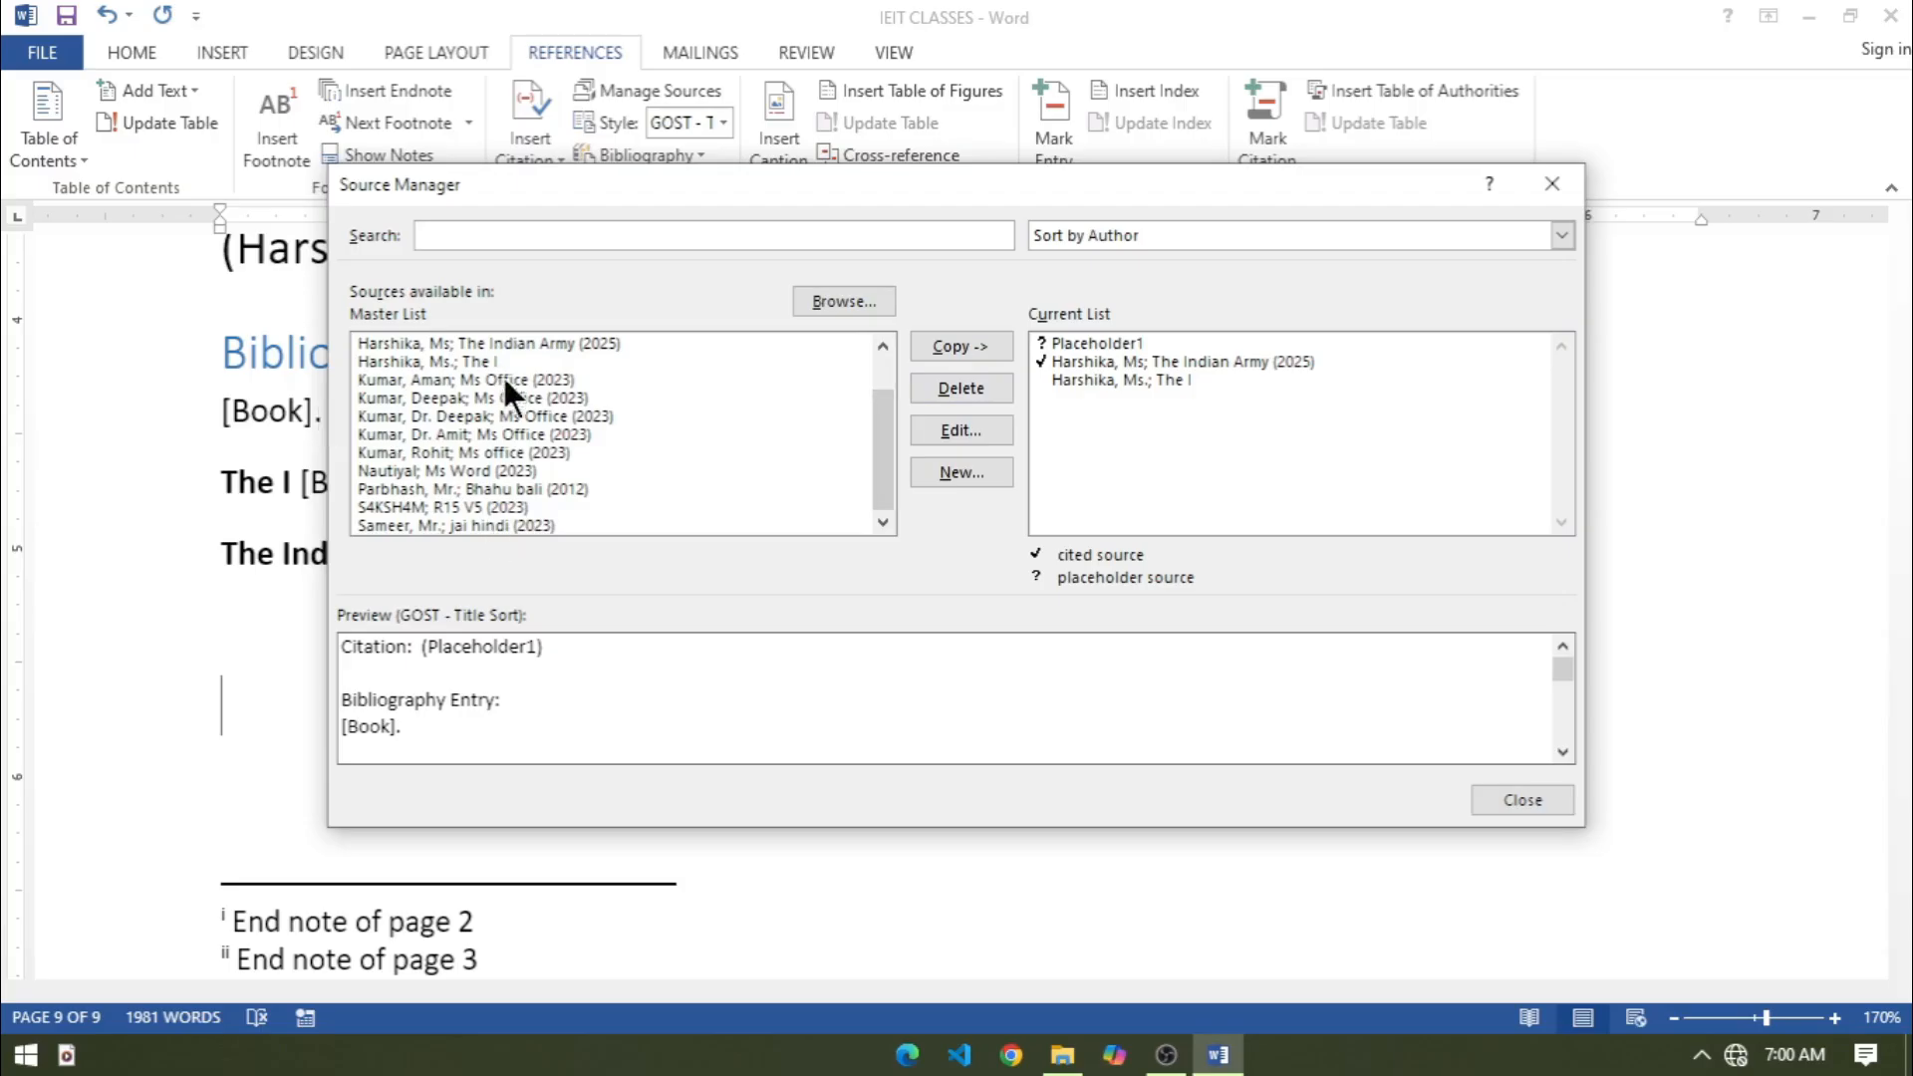
pyautogui.click(470, 522)
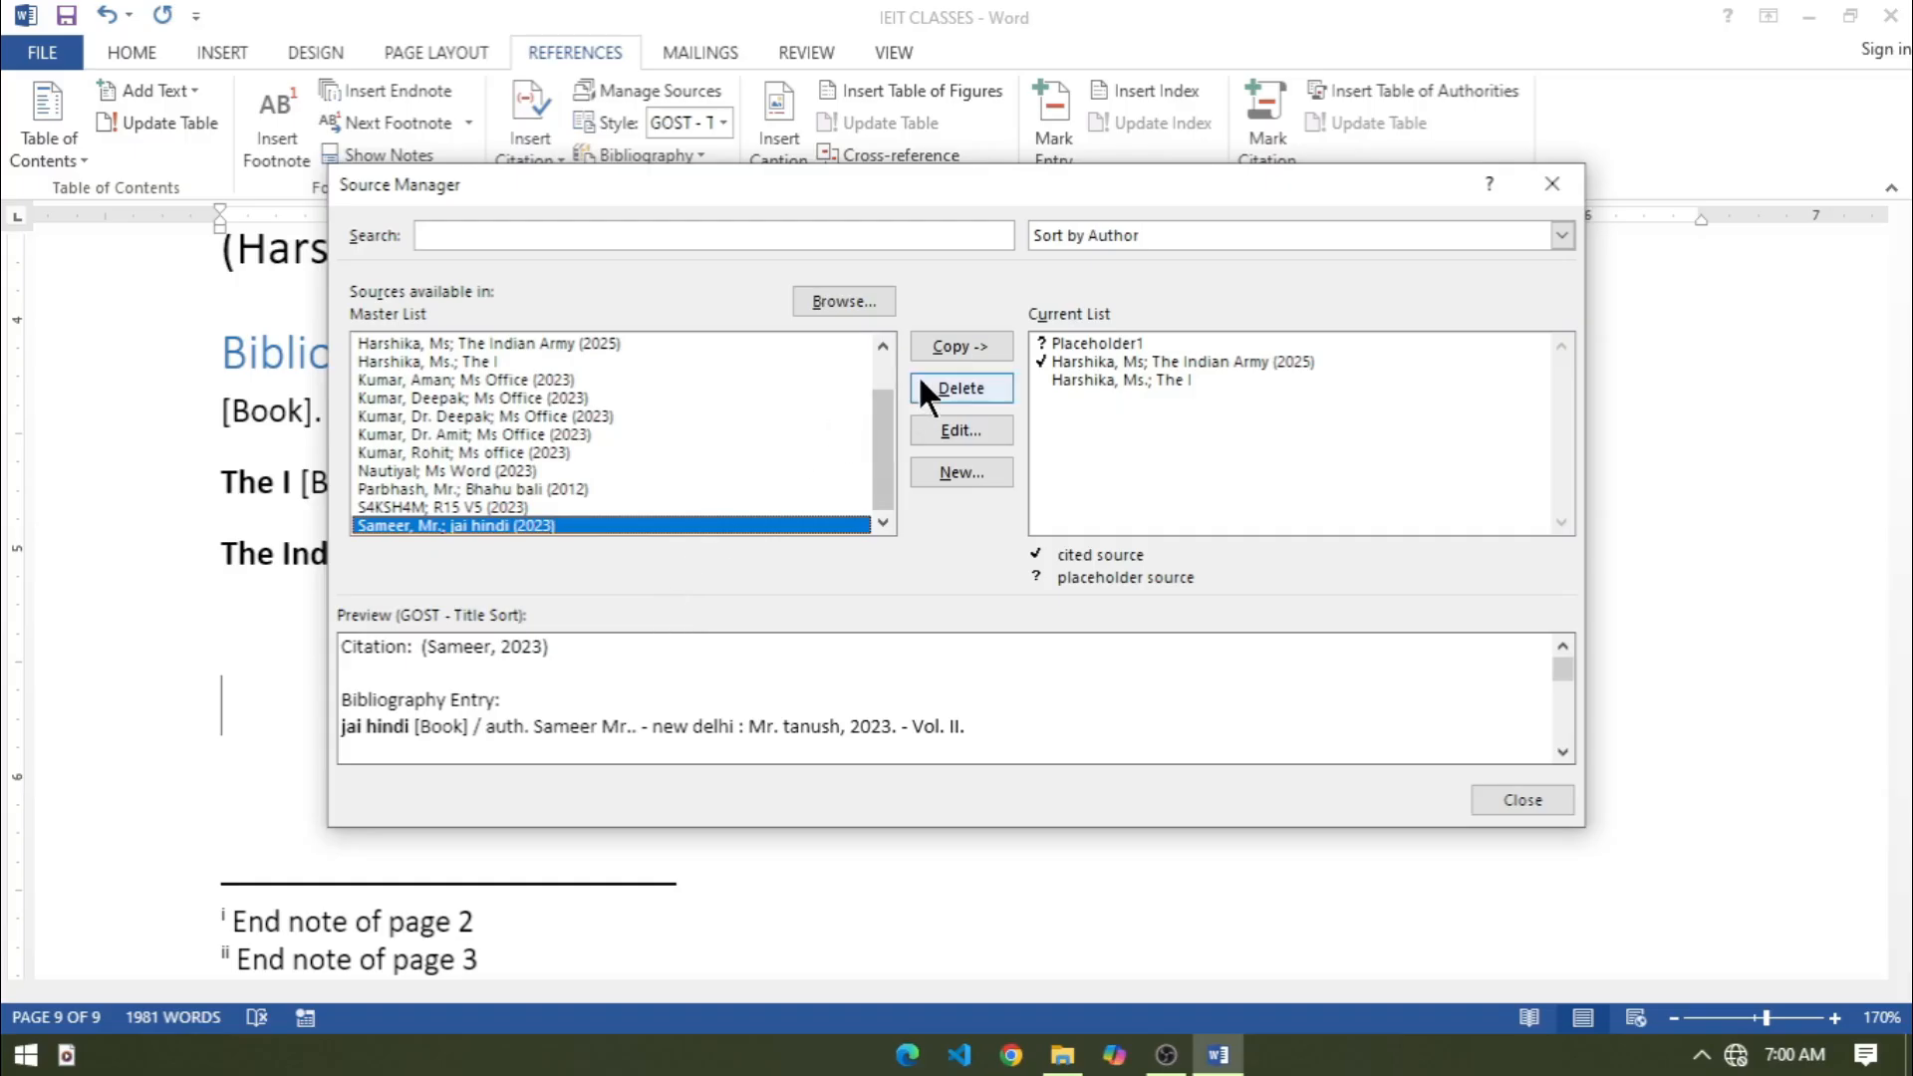
pyautogui.click(954, 343)
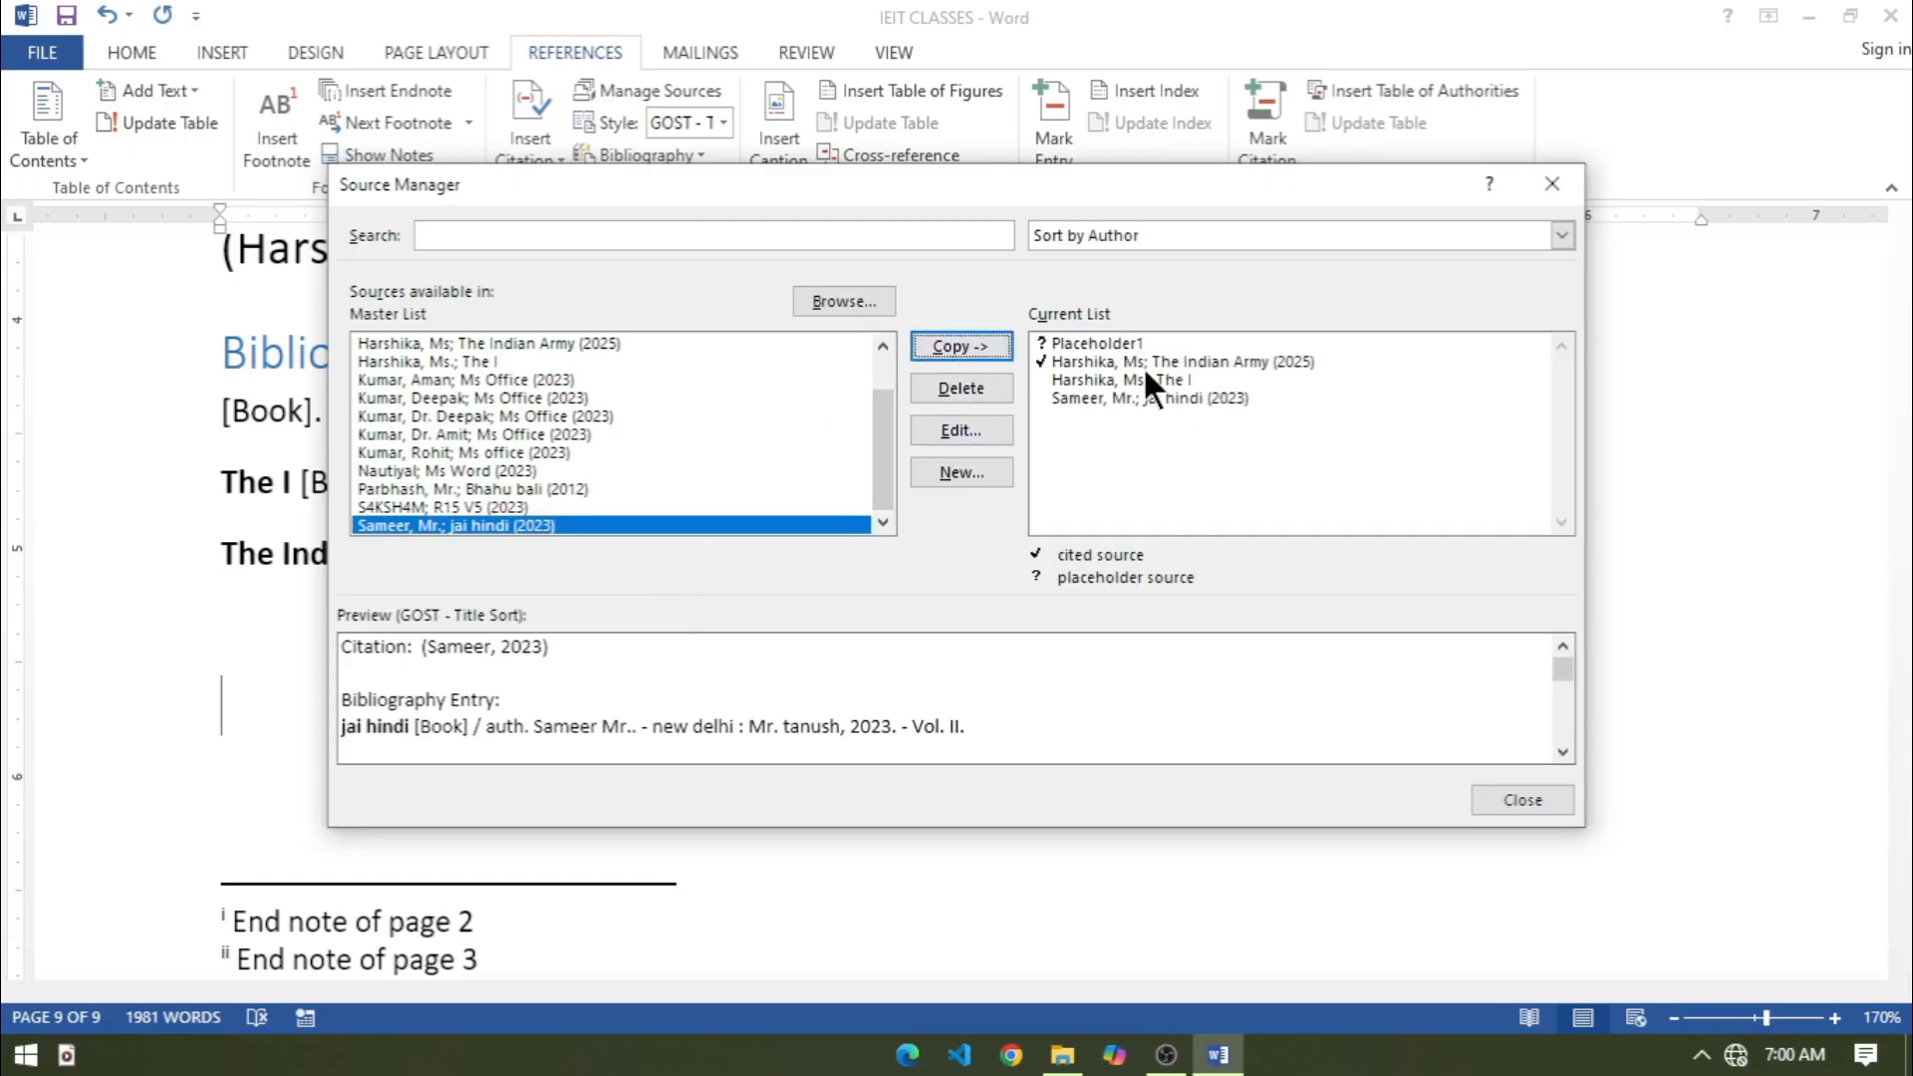
pyautogui.click(426, 486)
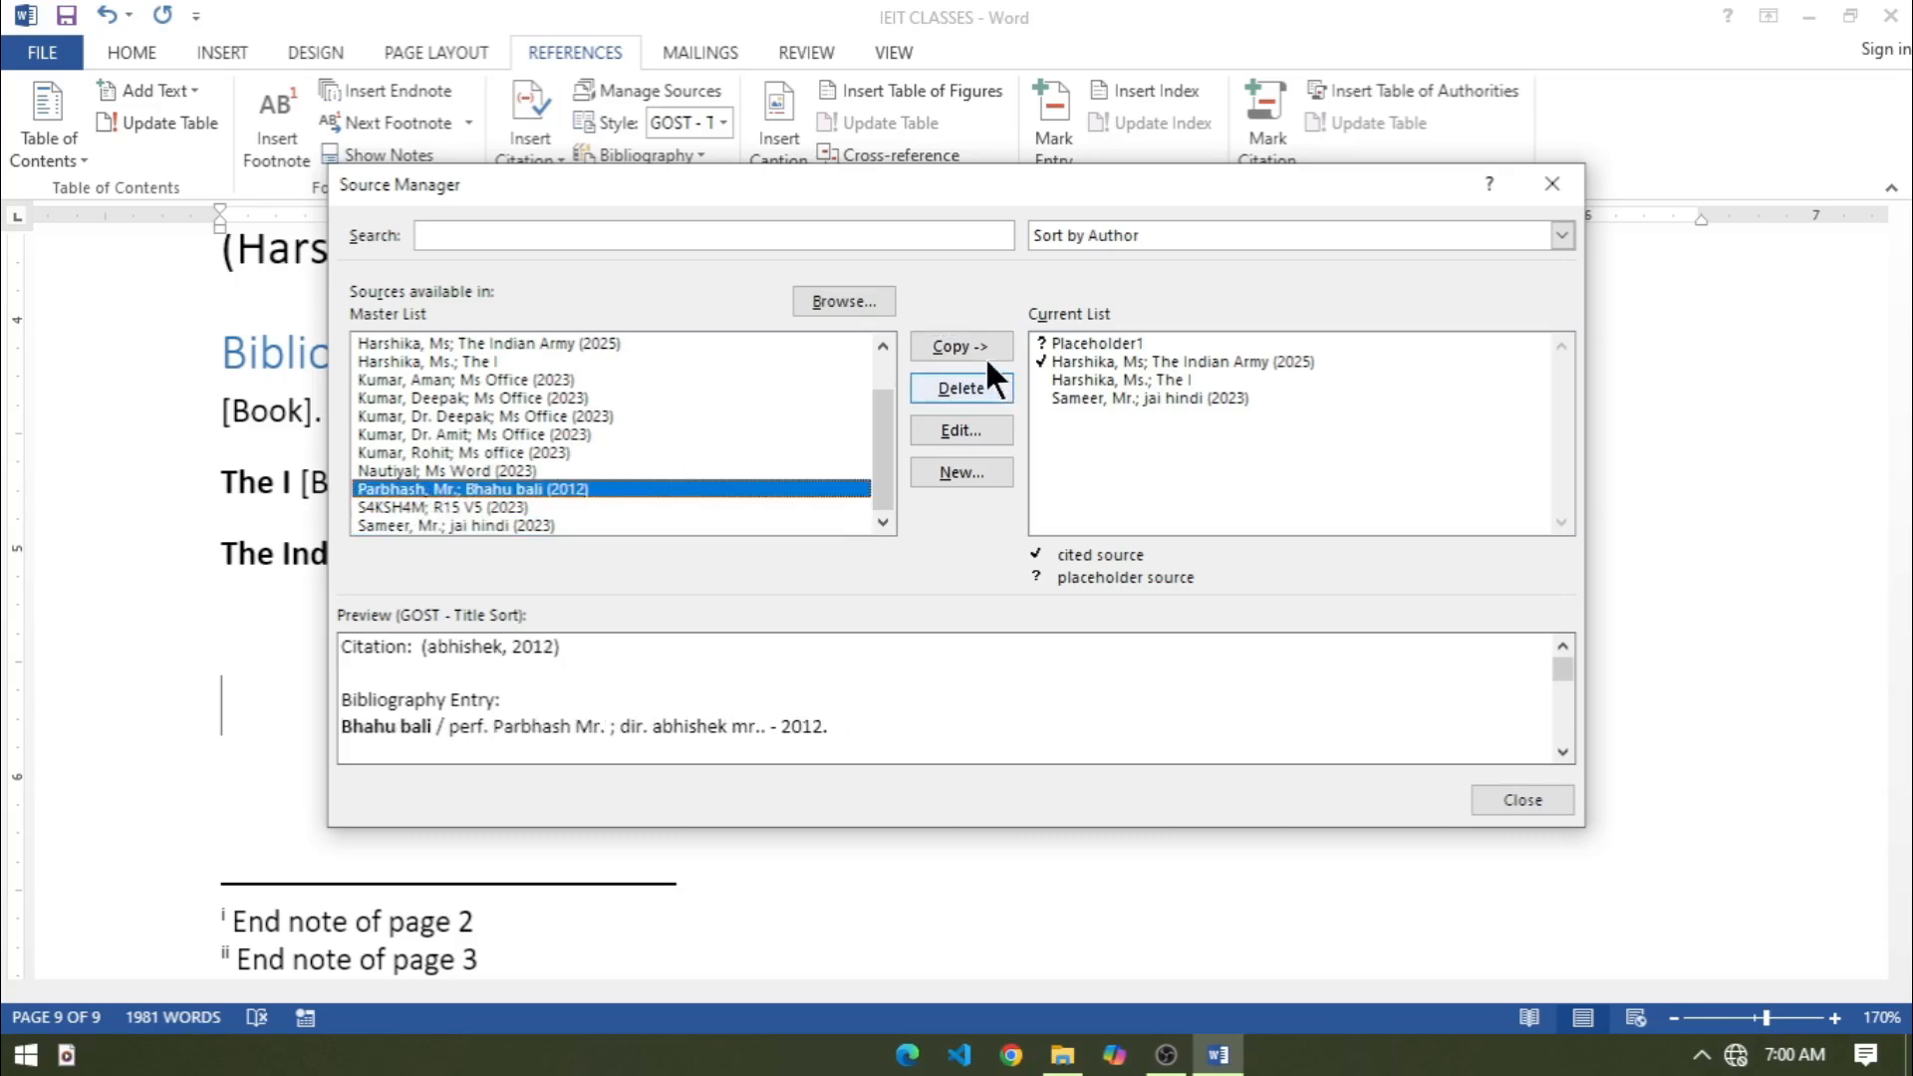
pyautogui.click(948, 344)
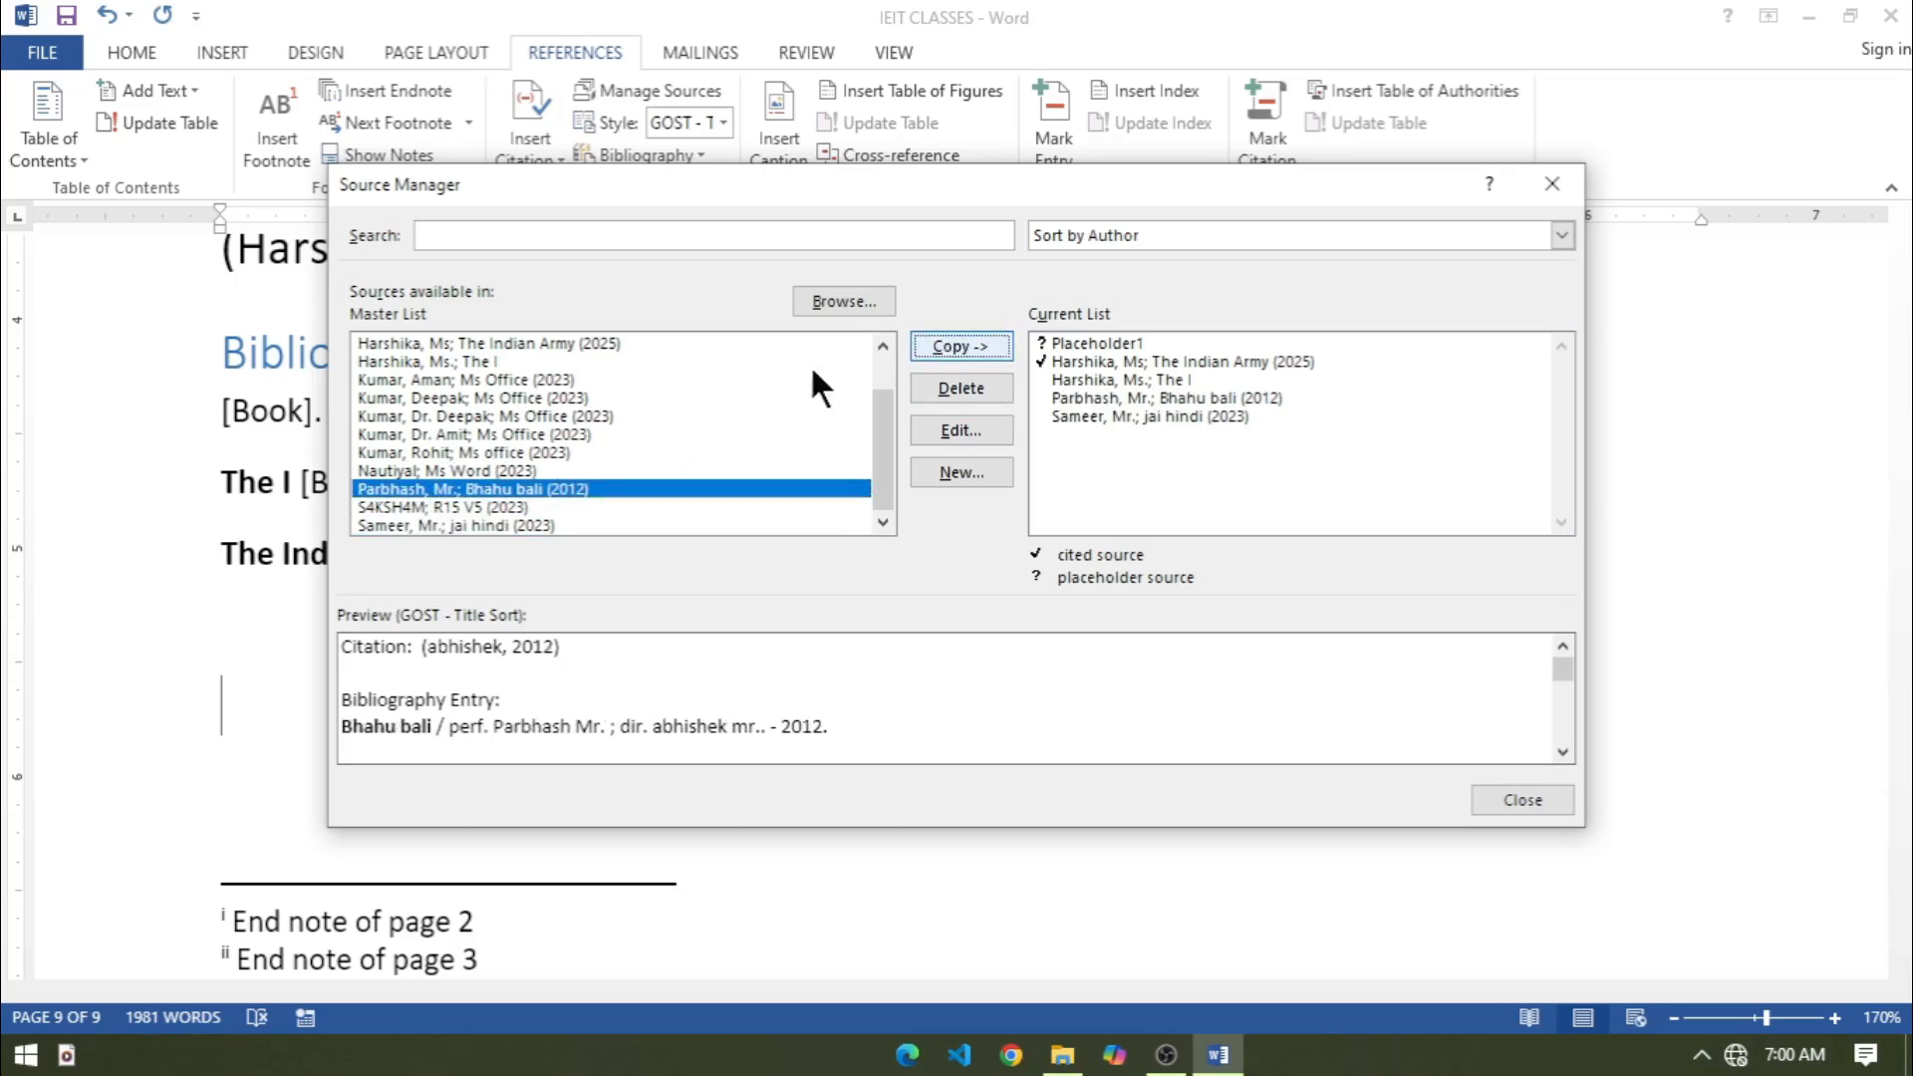
# Copy the 2023 Ms Office books published by ABC Publications and IEIT to the current source list and update the bibliography.
pyautogui.click(442, 395)
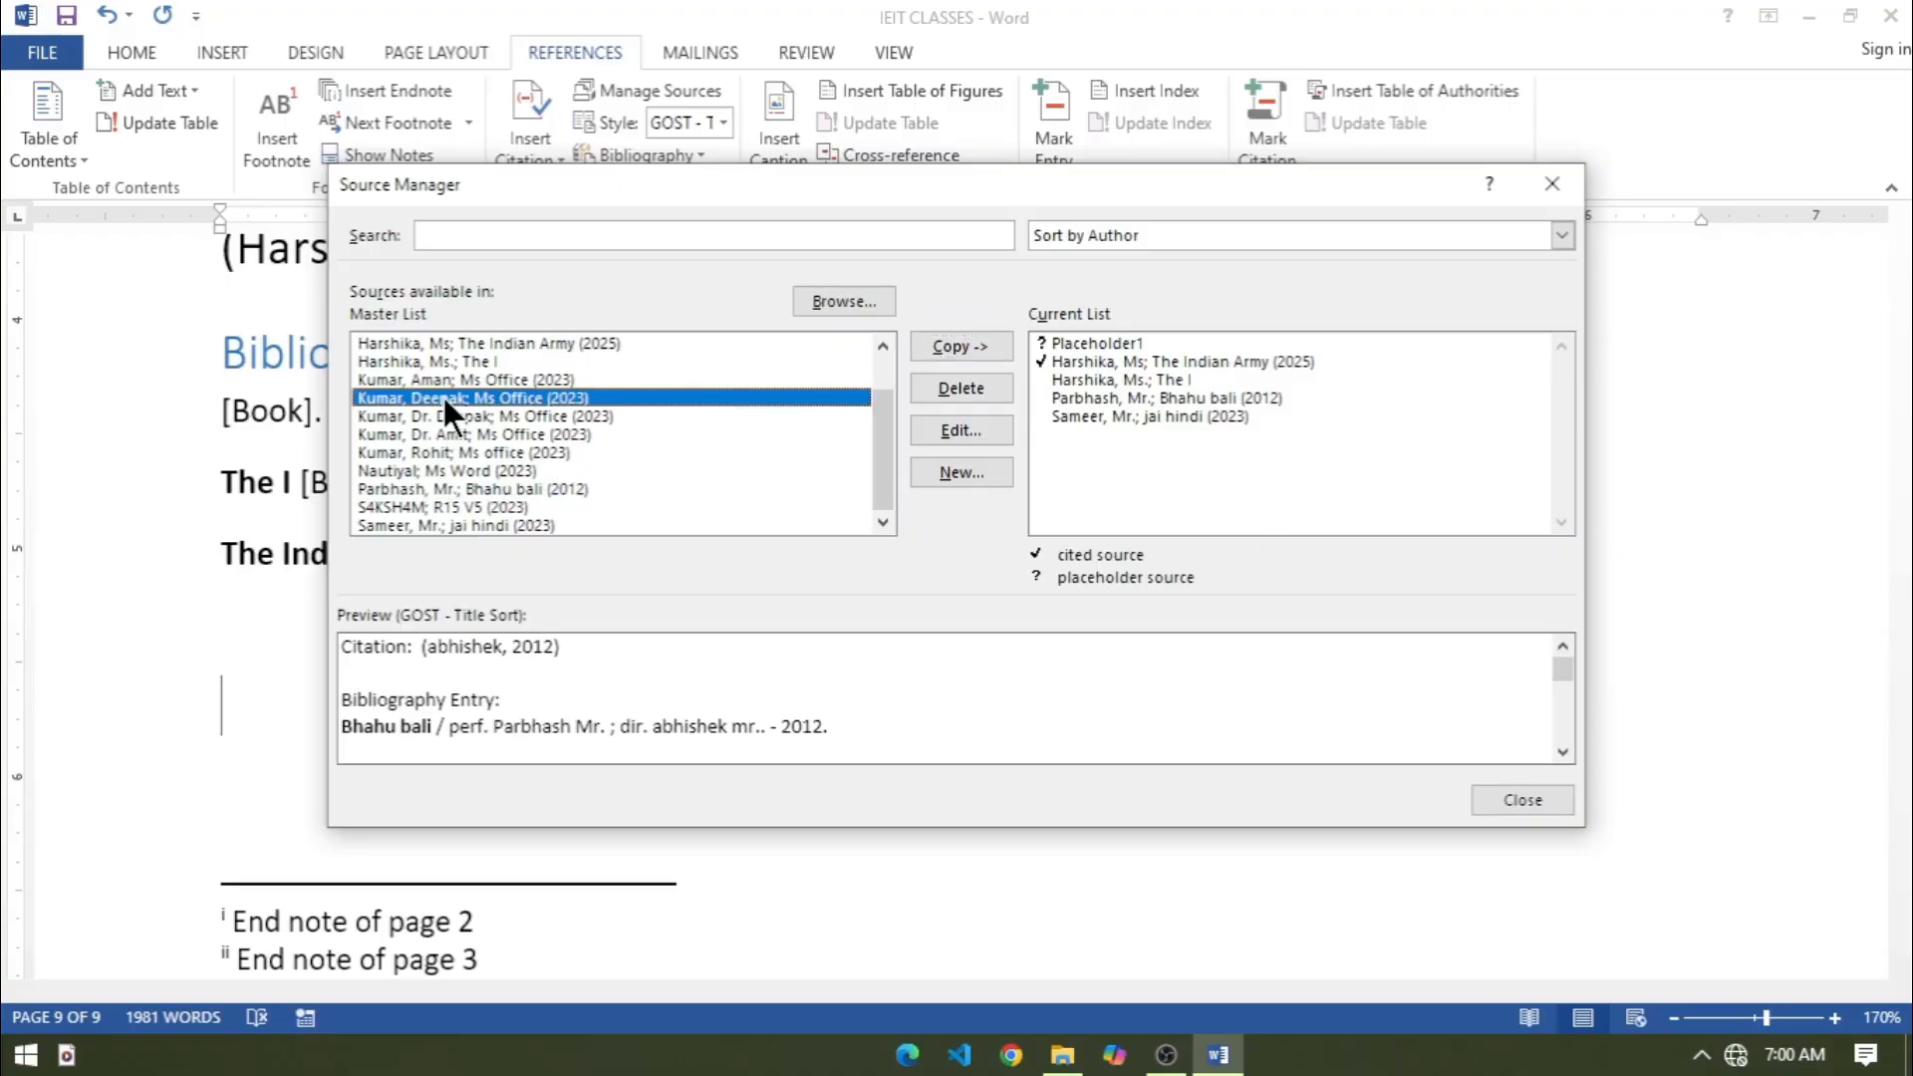
pyautogui.click(961, 342)
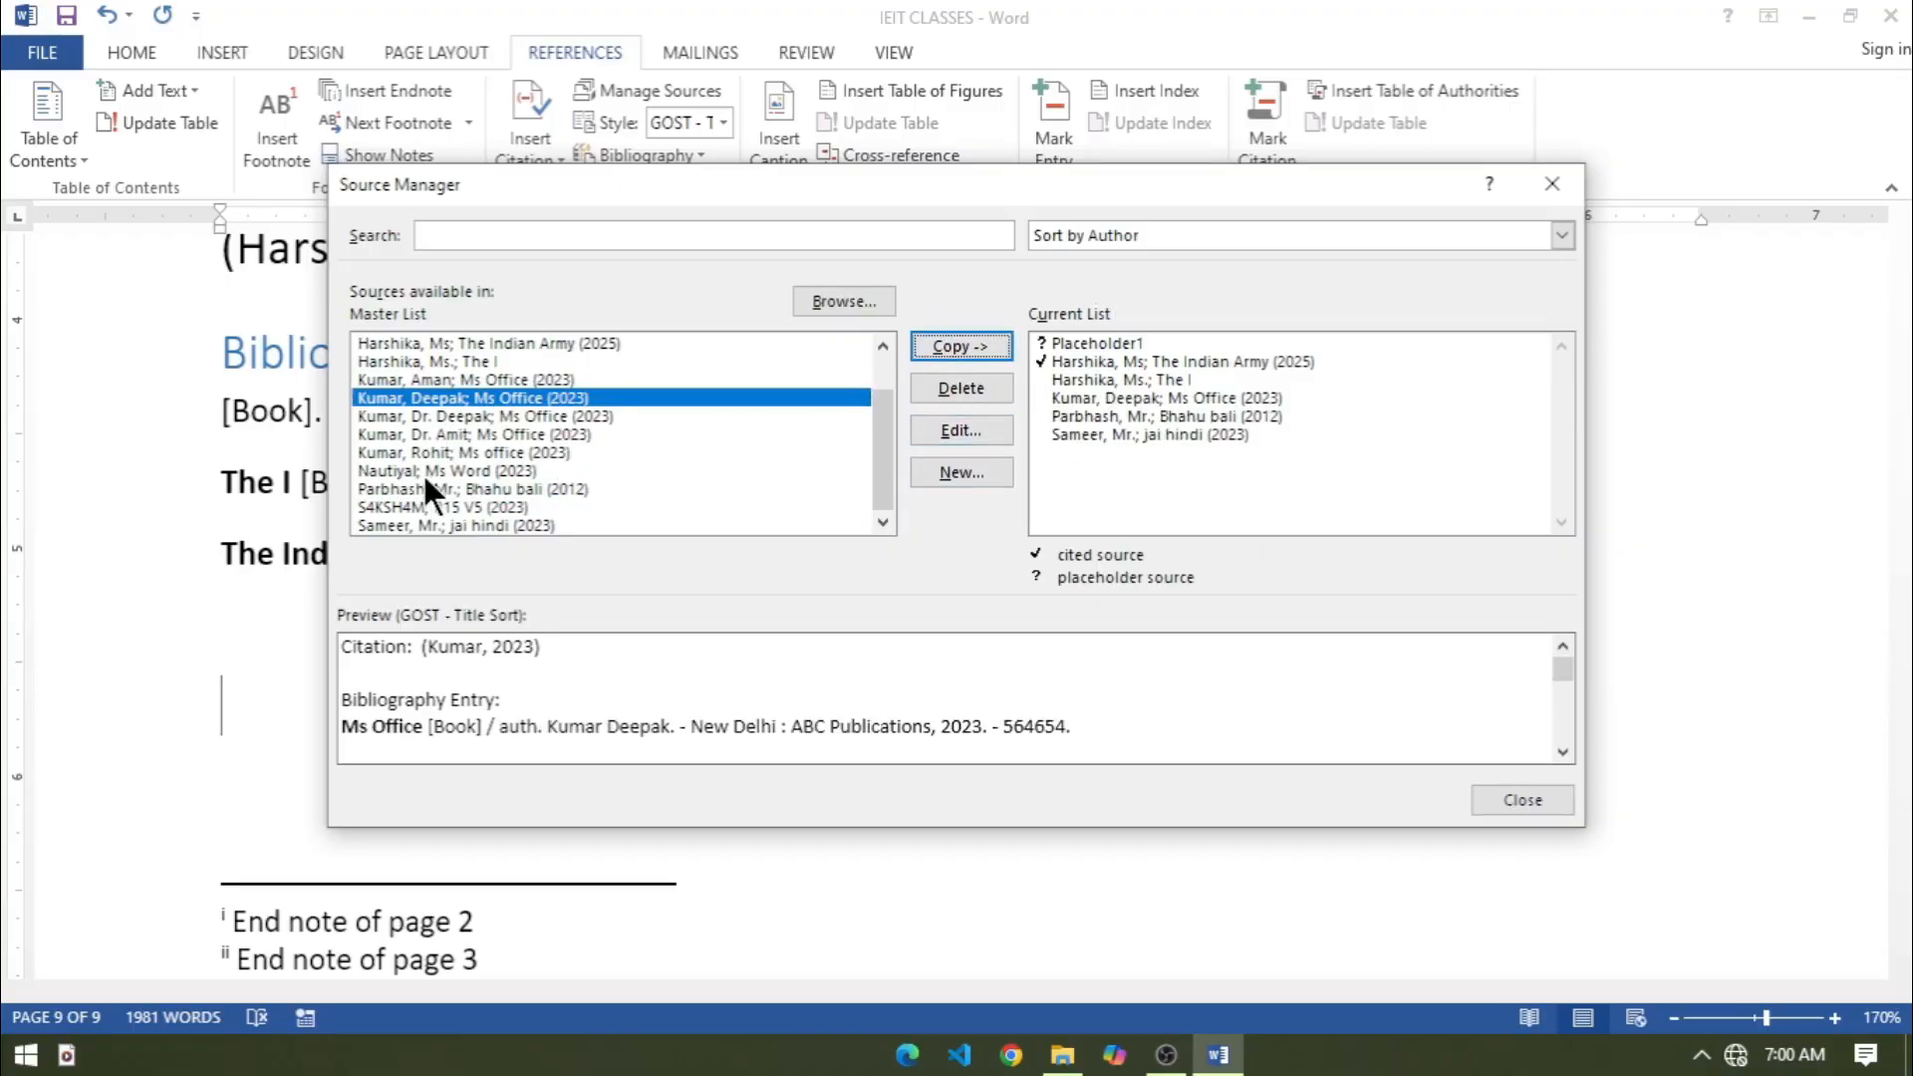
pyautogui.click(486, 450)
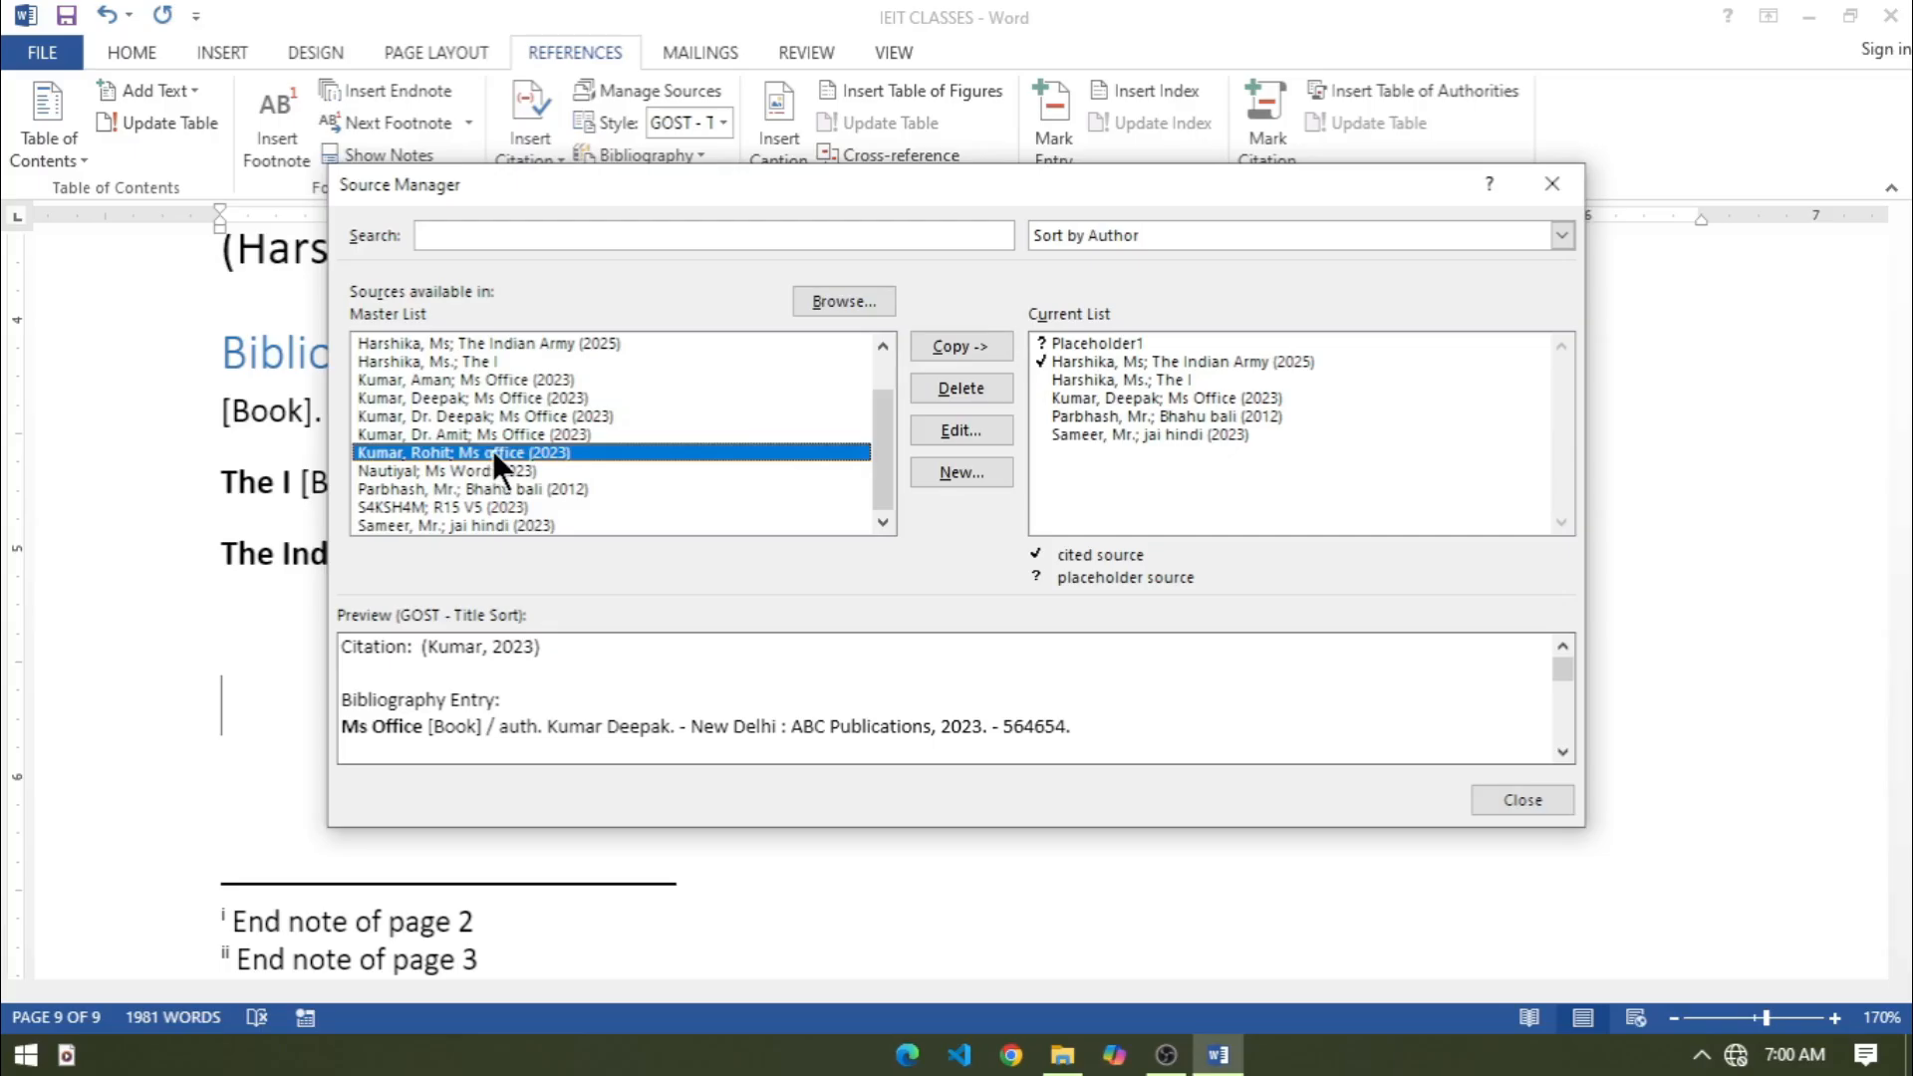
pyautogui.click(961, 341)
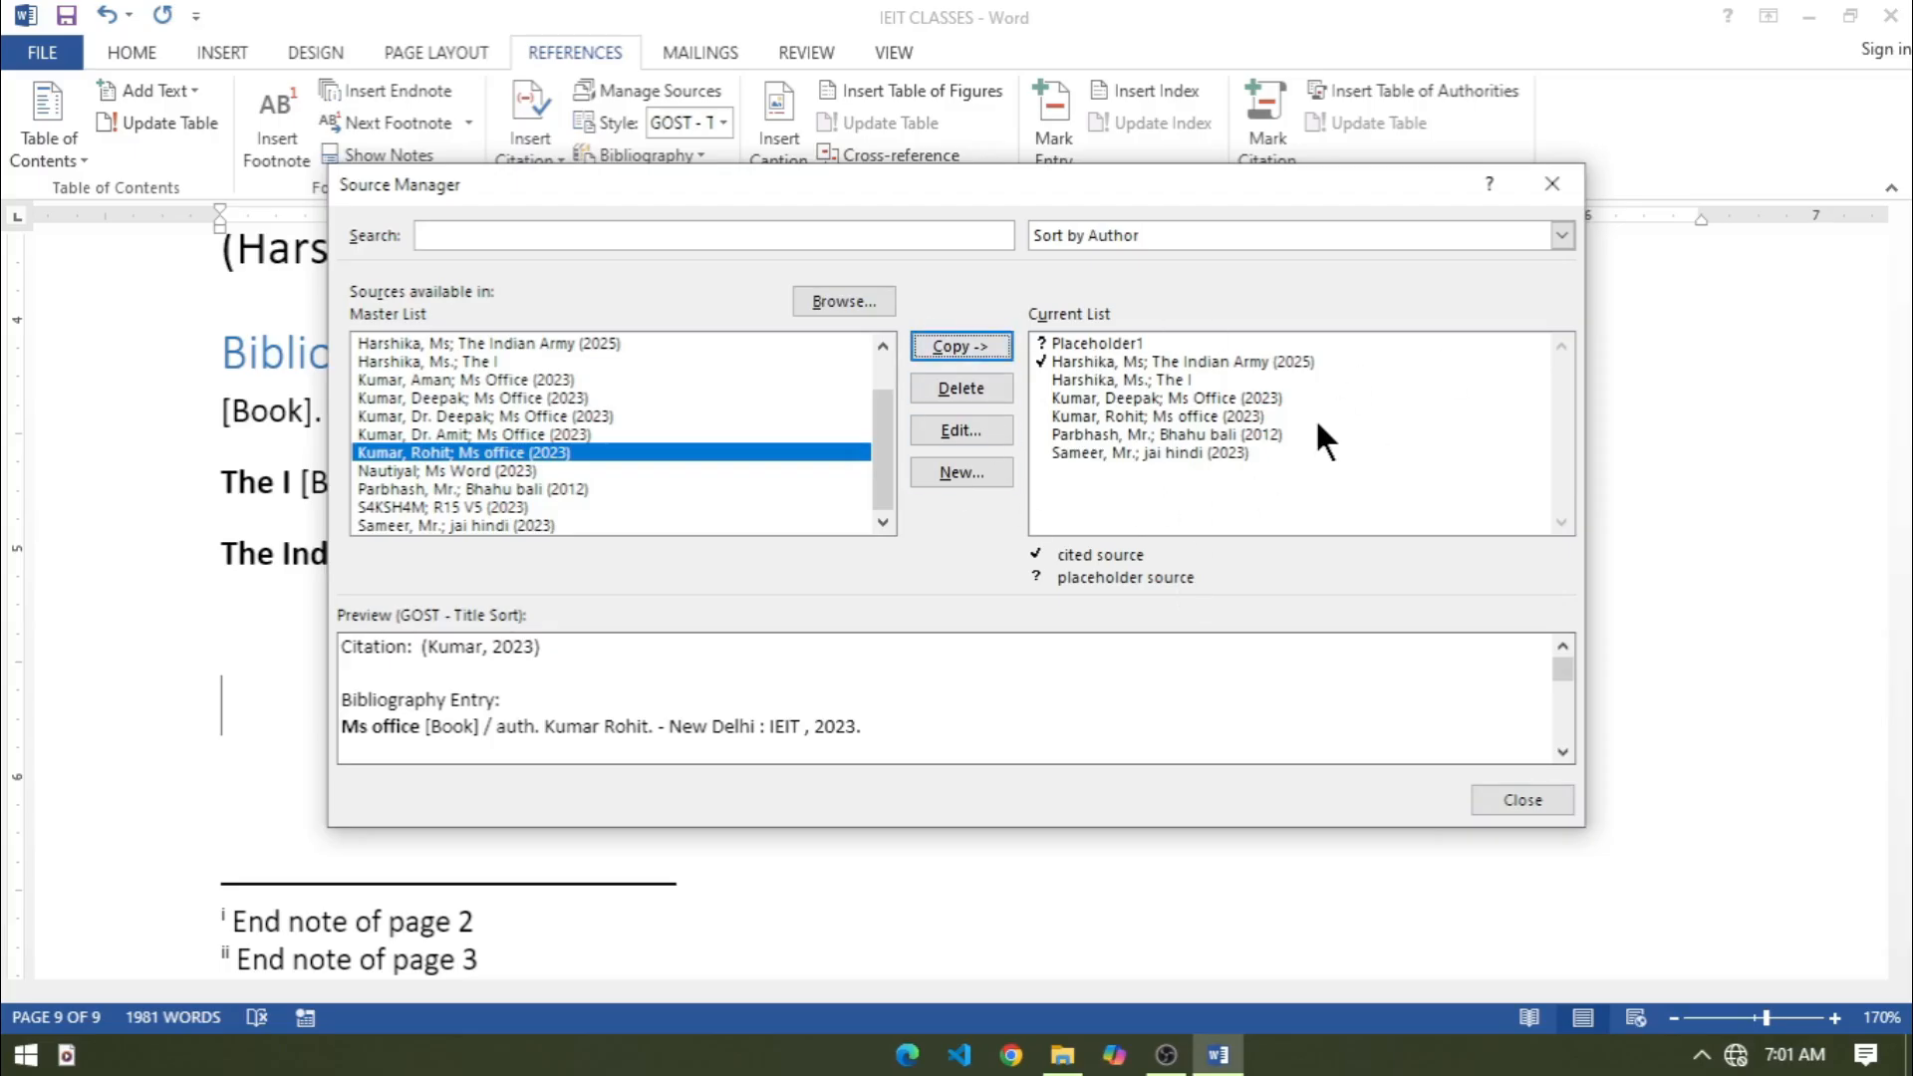
pyautogui.click(1522, 800)
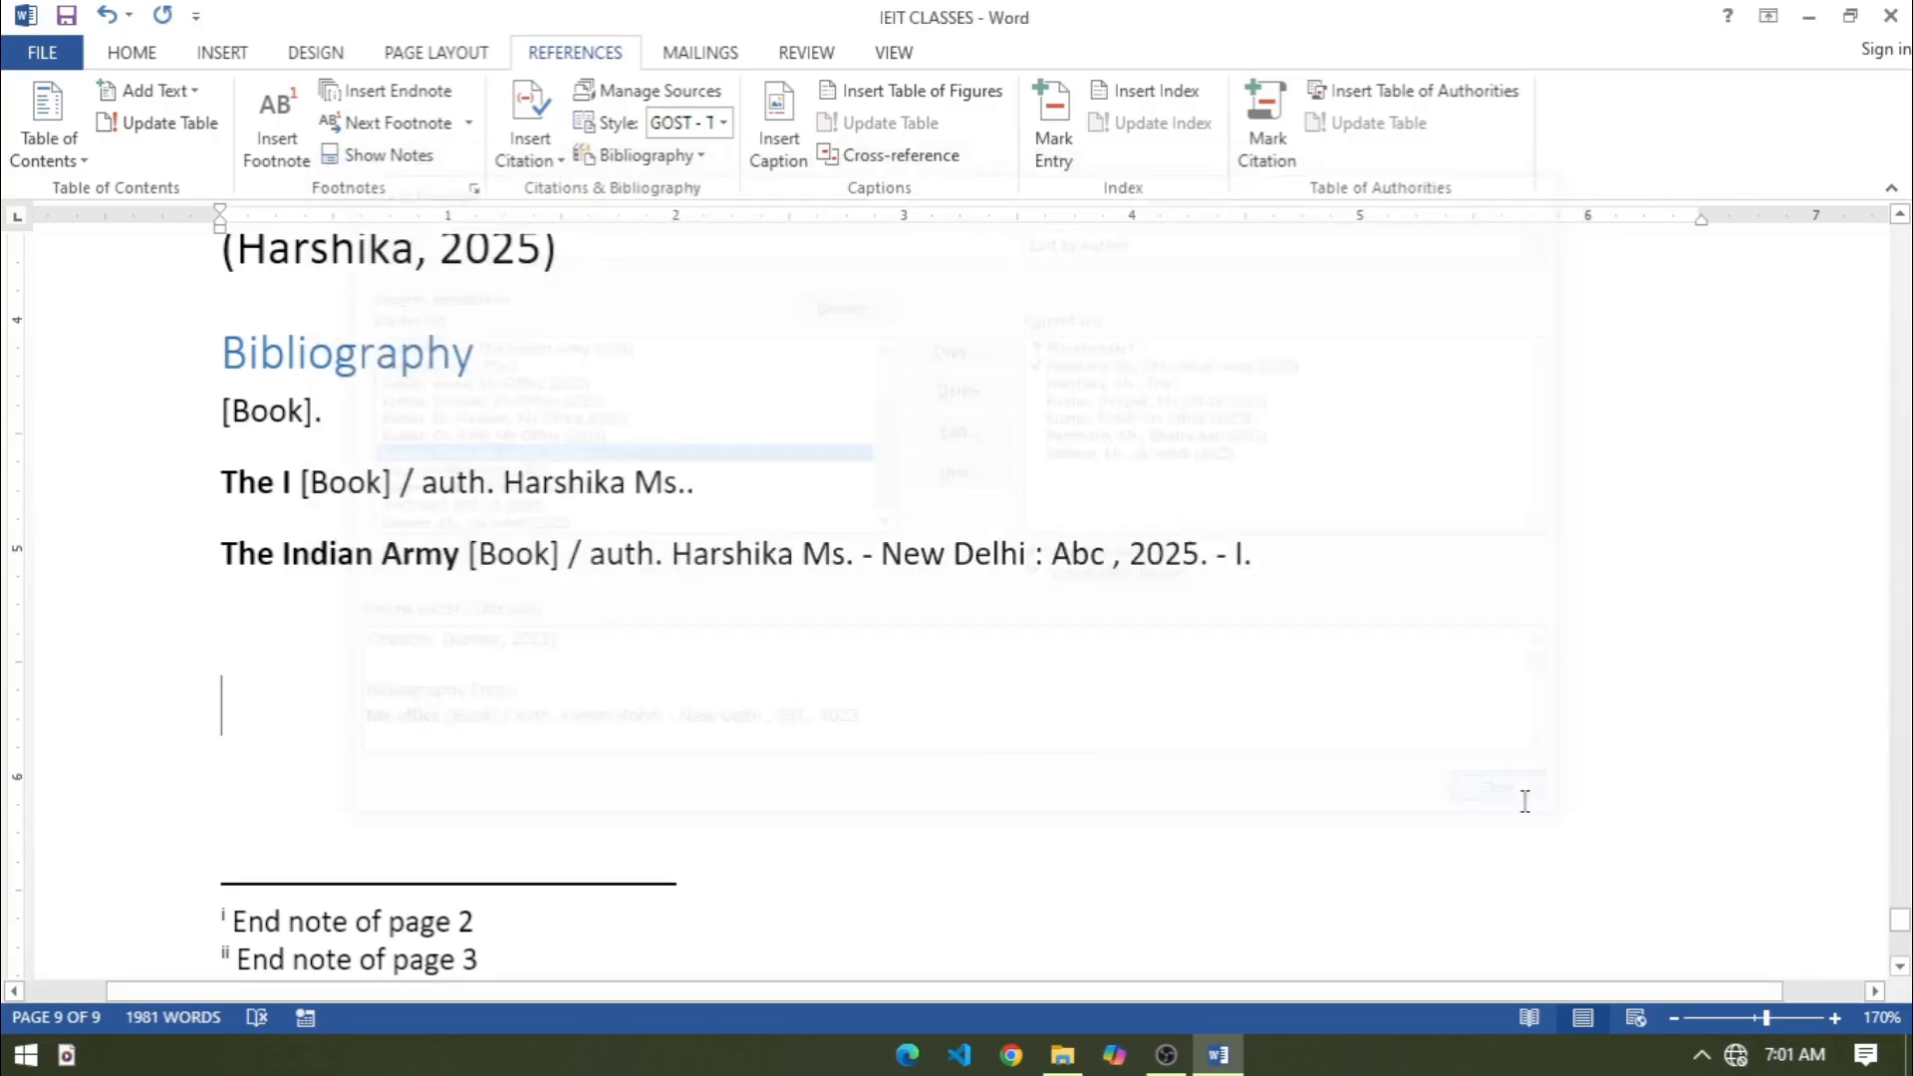
pyautogui.click(538, 482)
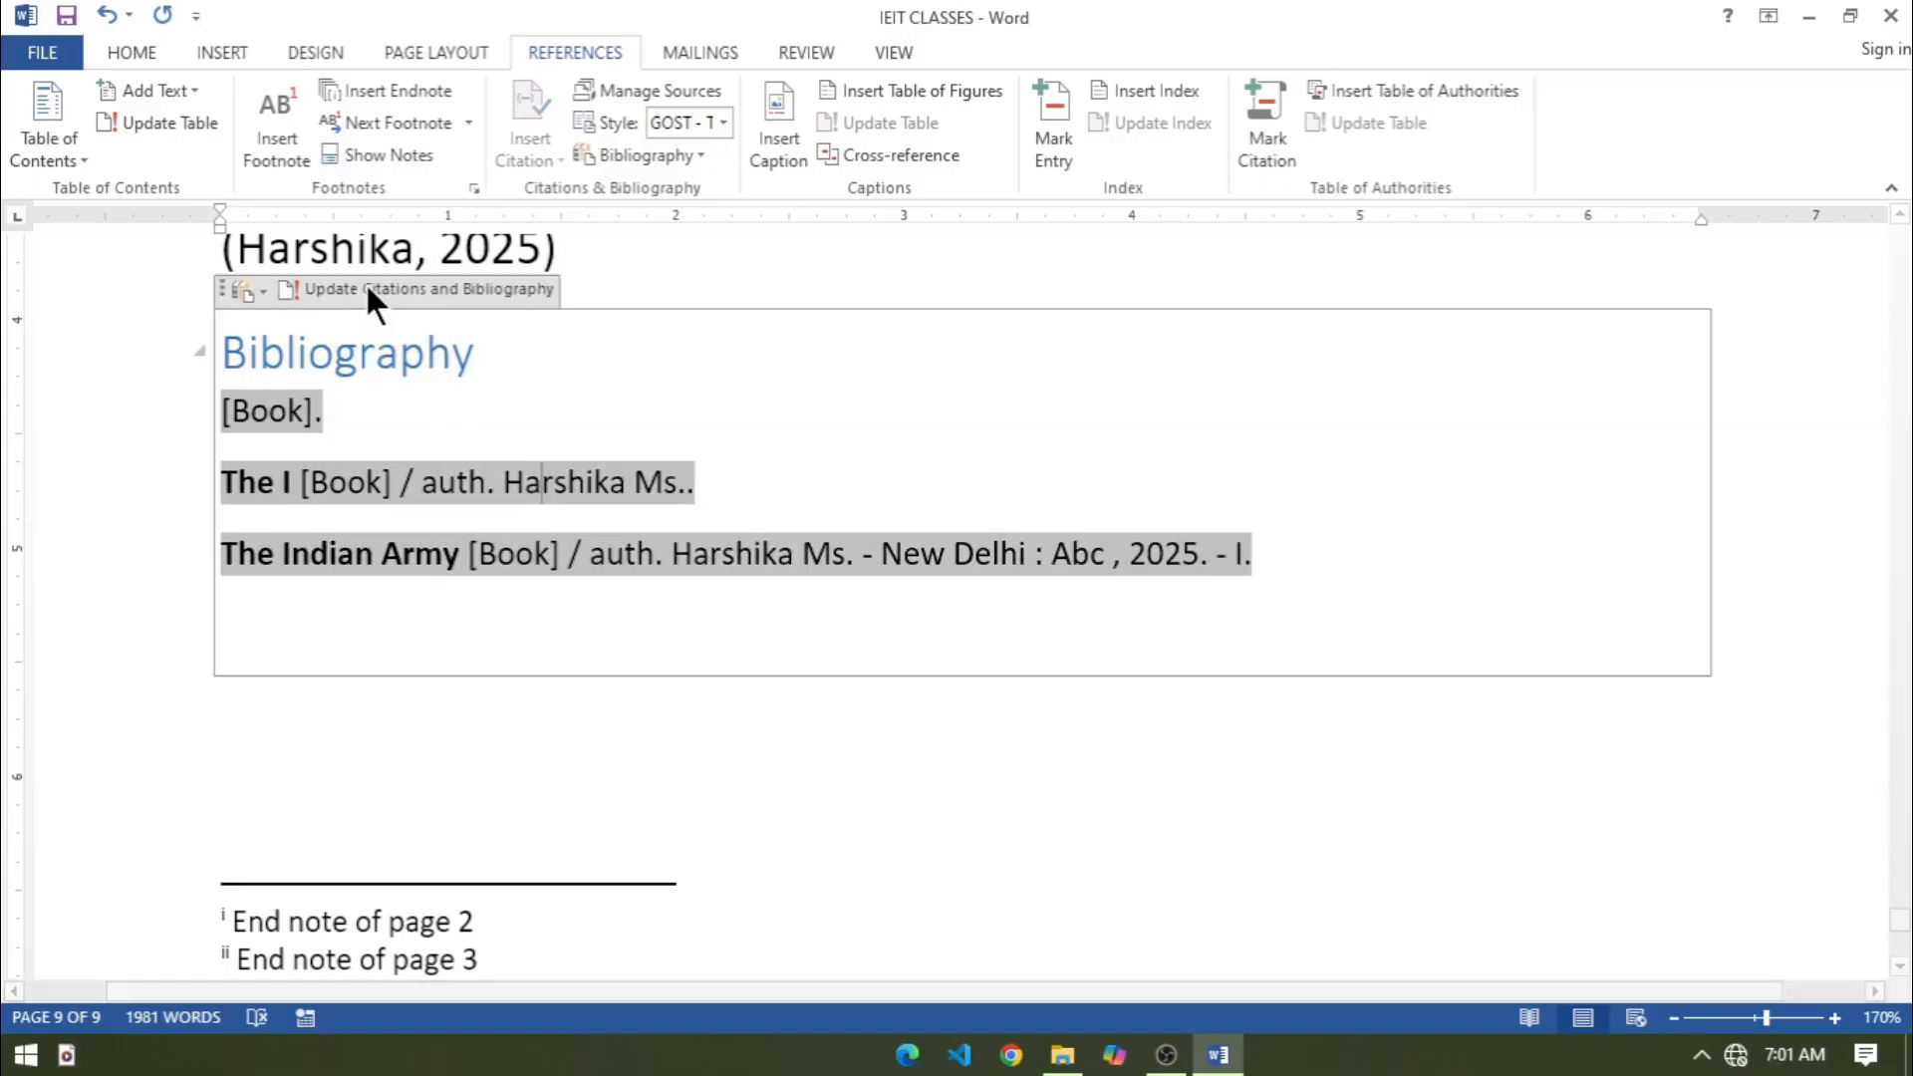
pyautogui.click(424, 289)
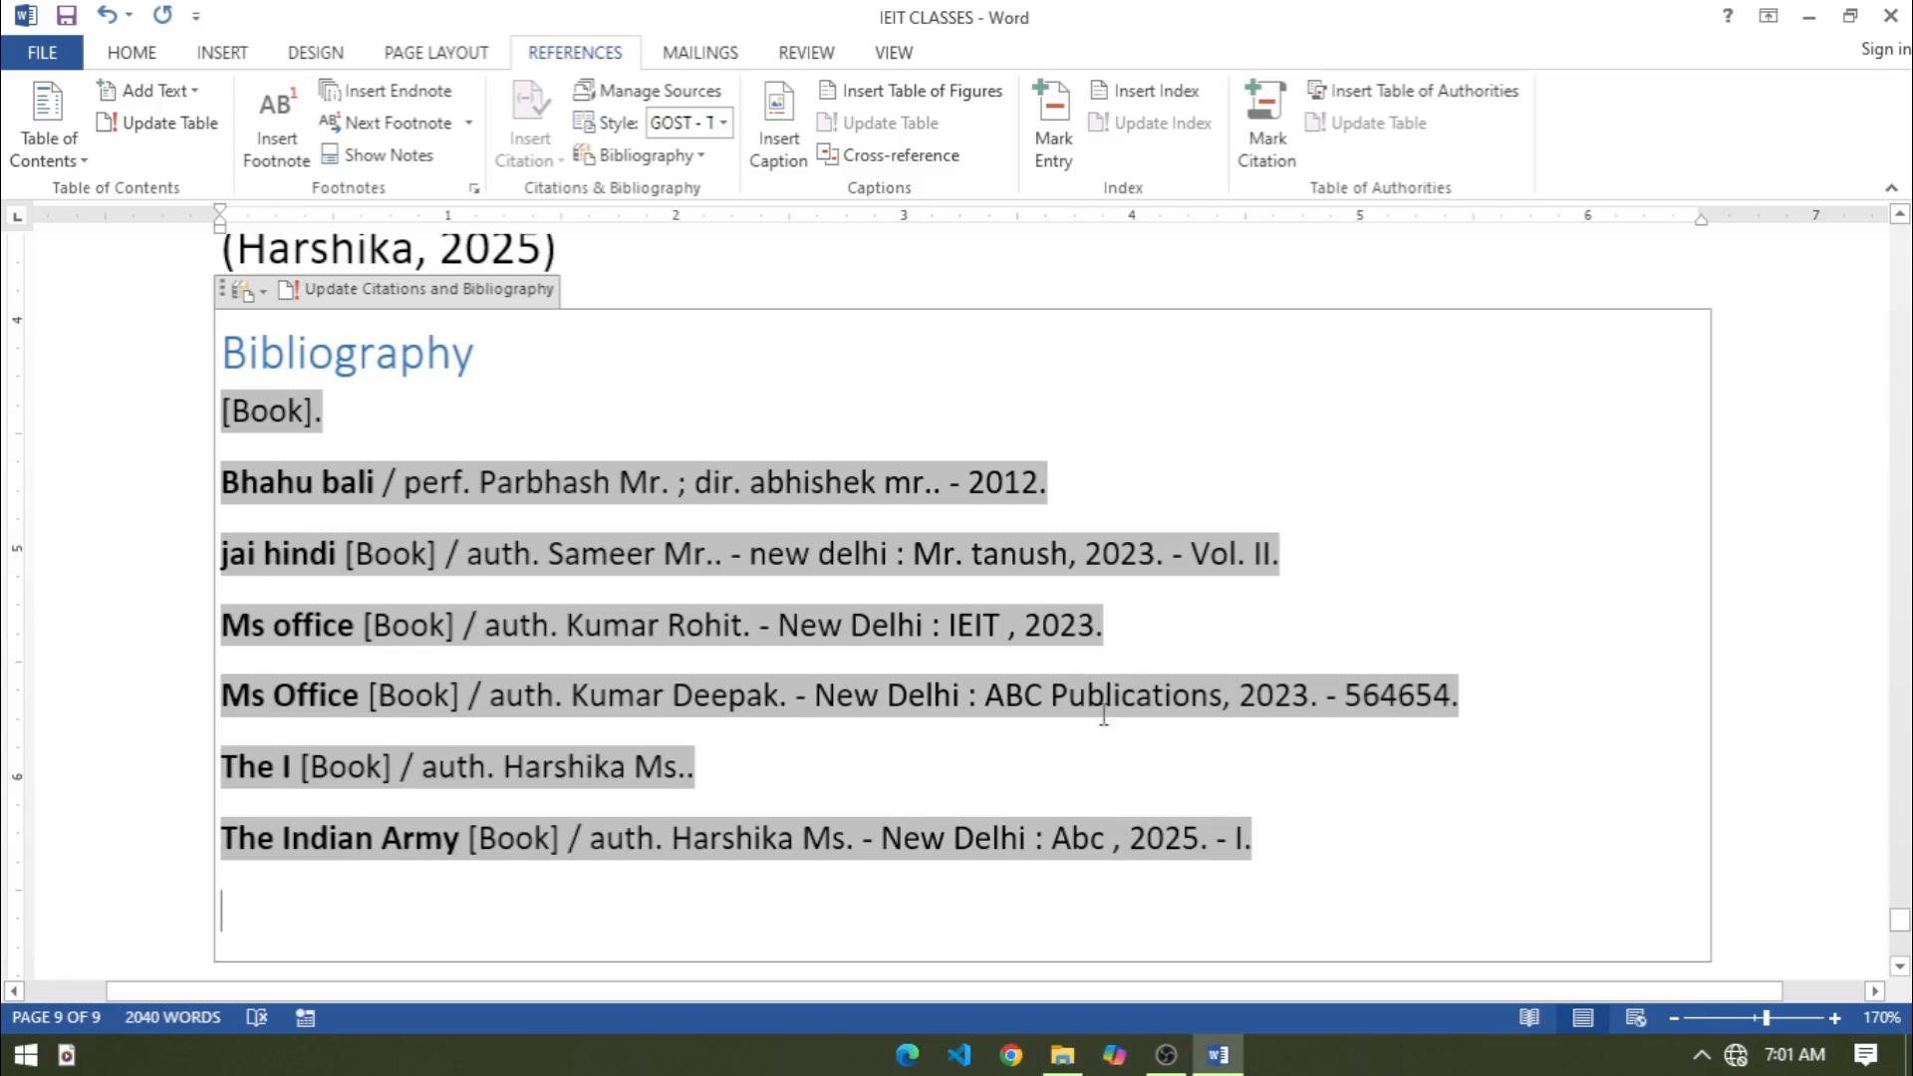
# Compare the bibliography in GOST - Name Sort and ISO 690 - First Element and Date, ending with the citation style set to Turabian.
pyautogui.click(725, 122)
pyautogui.click(715, 301)
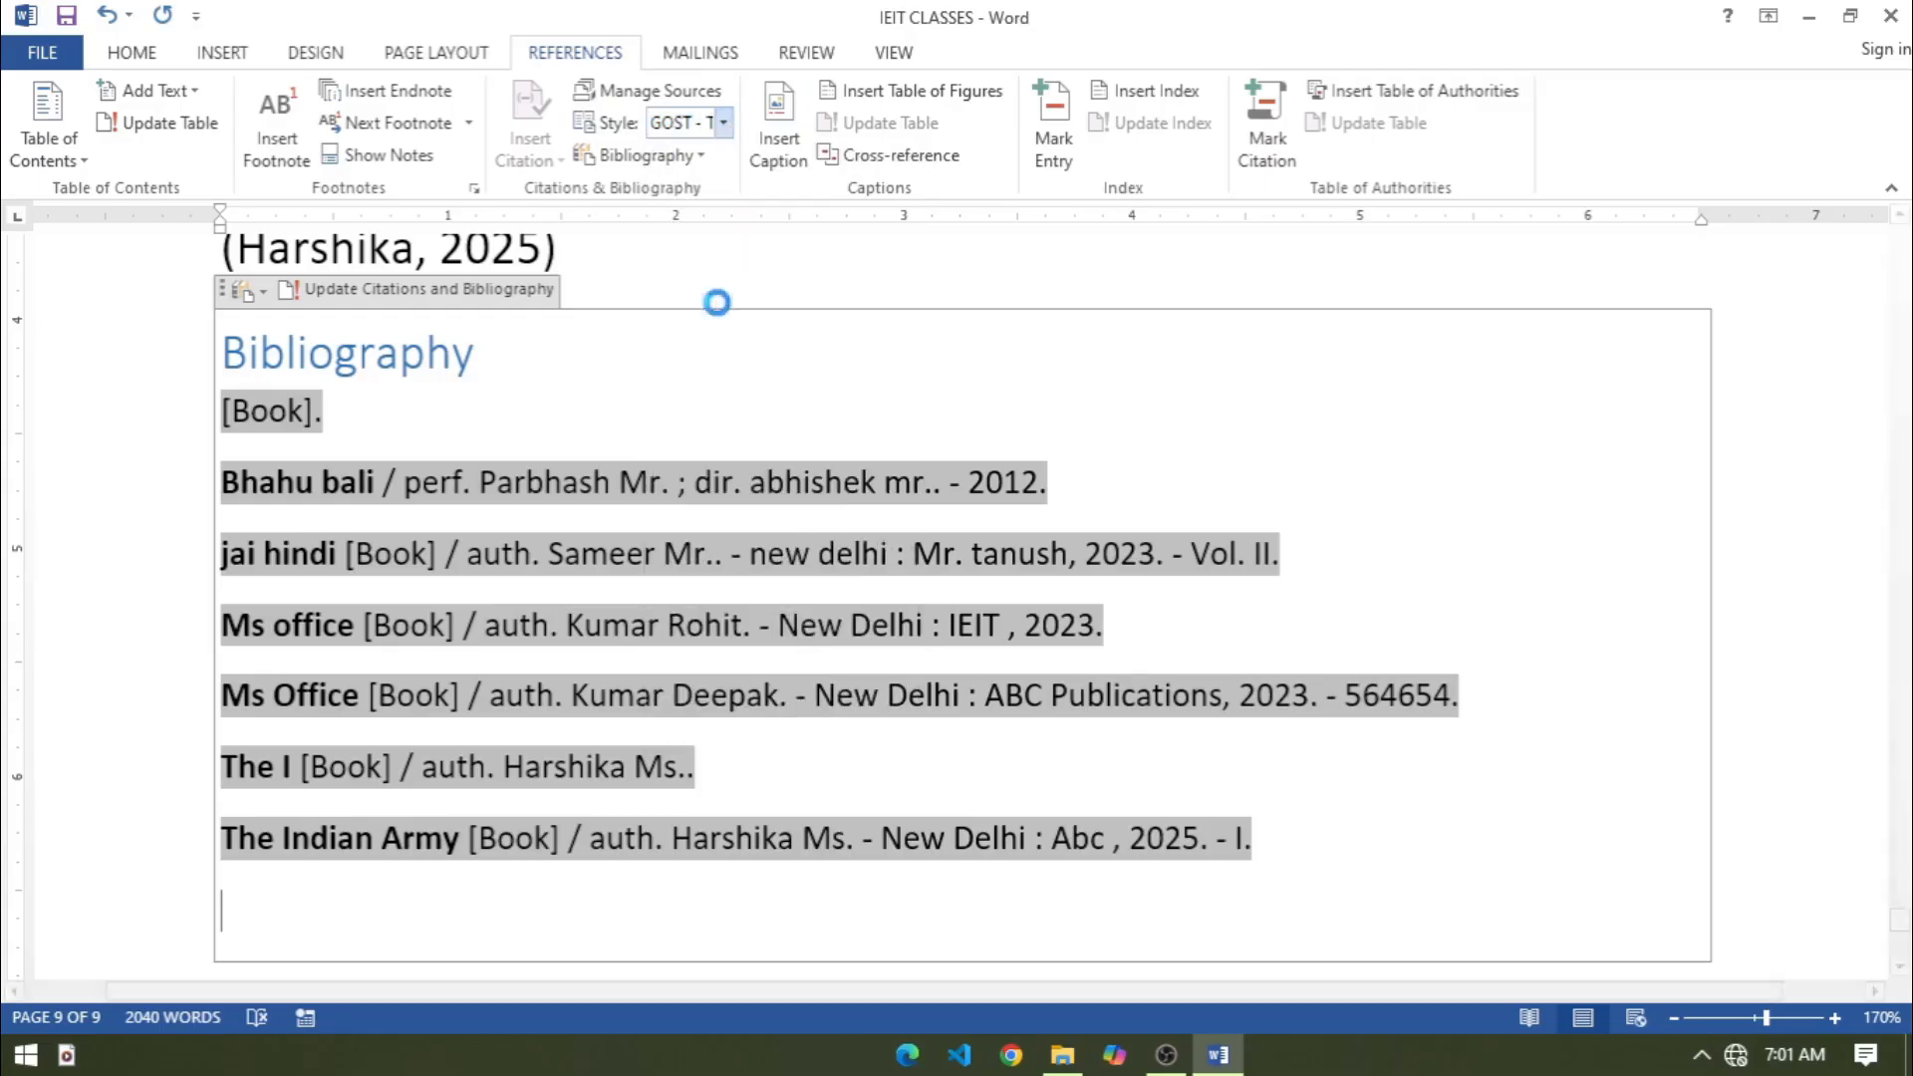
pyautogui.click(735, 119)
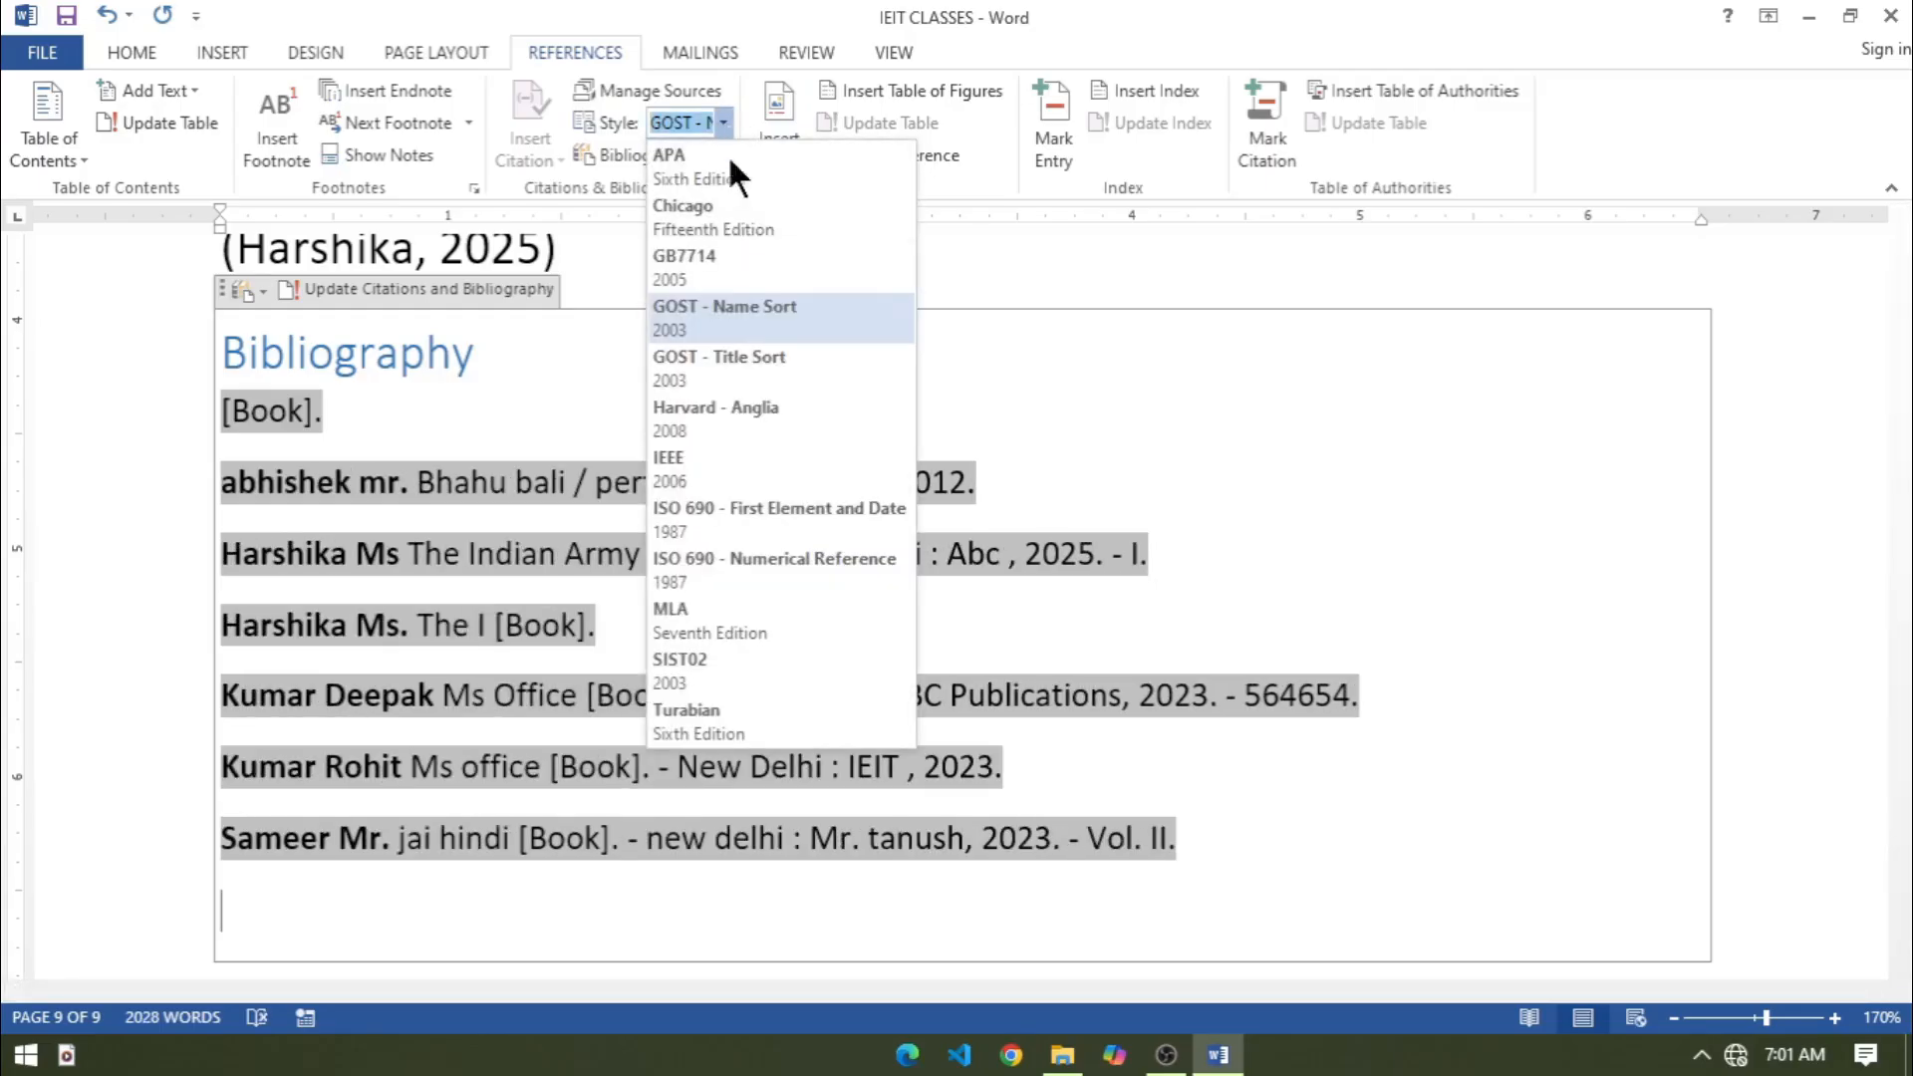
pyautogui.click(794, 504)
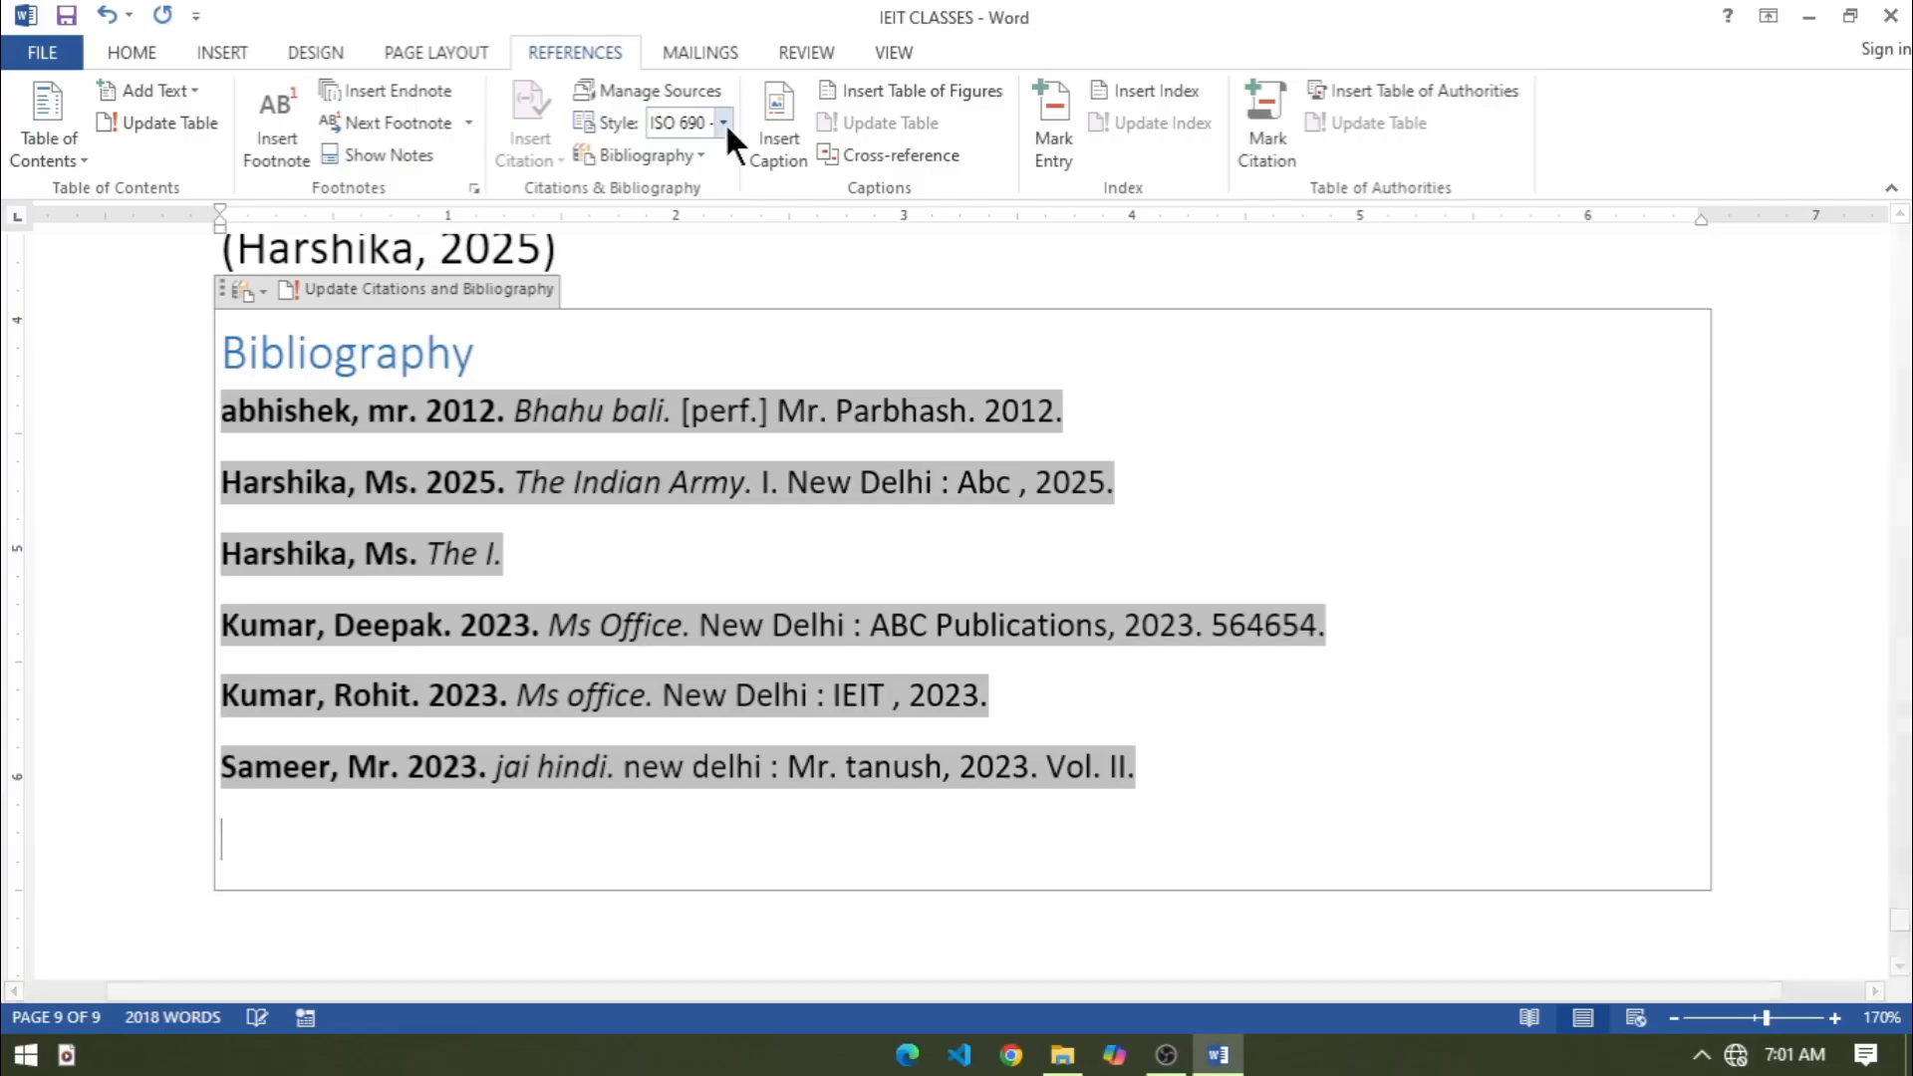
pyautogui.click(724, 121)
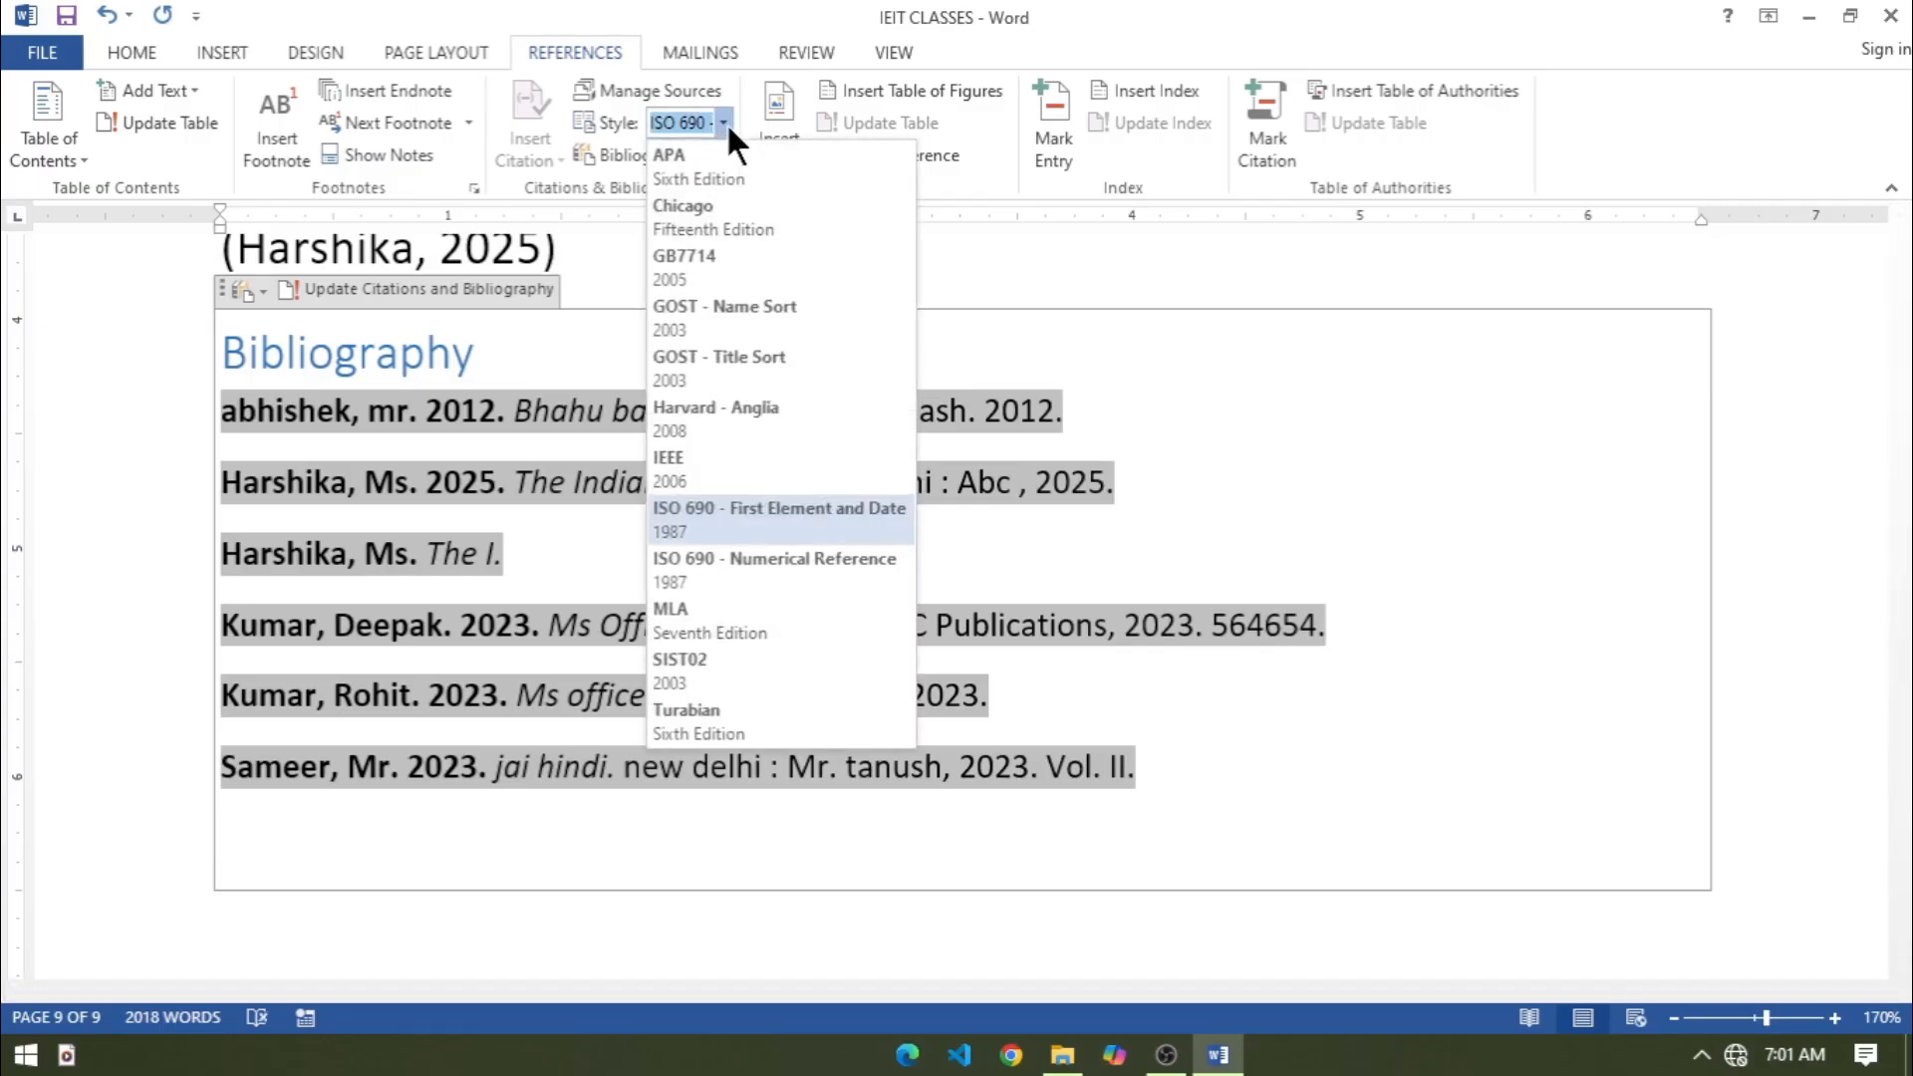
pyautogui.click(707, 709)
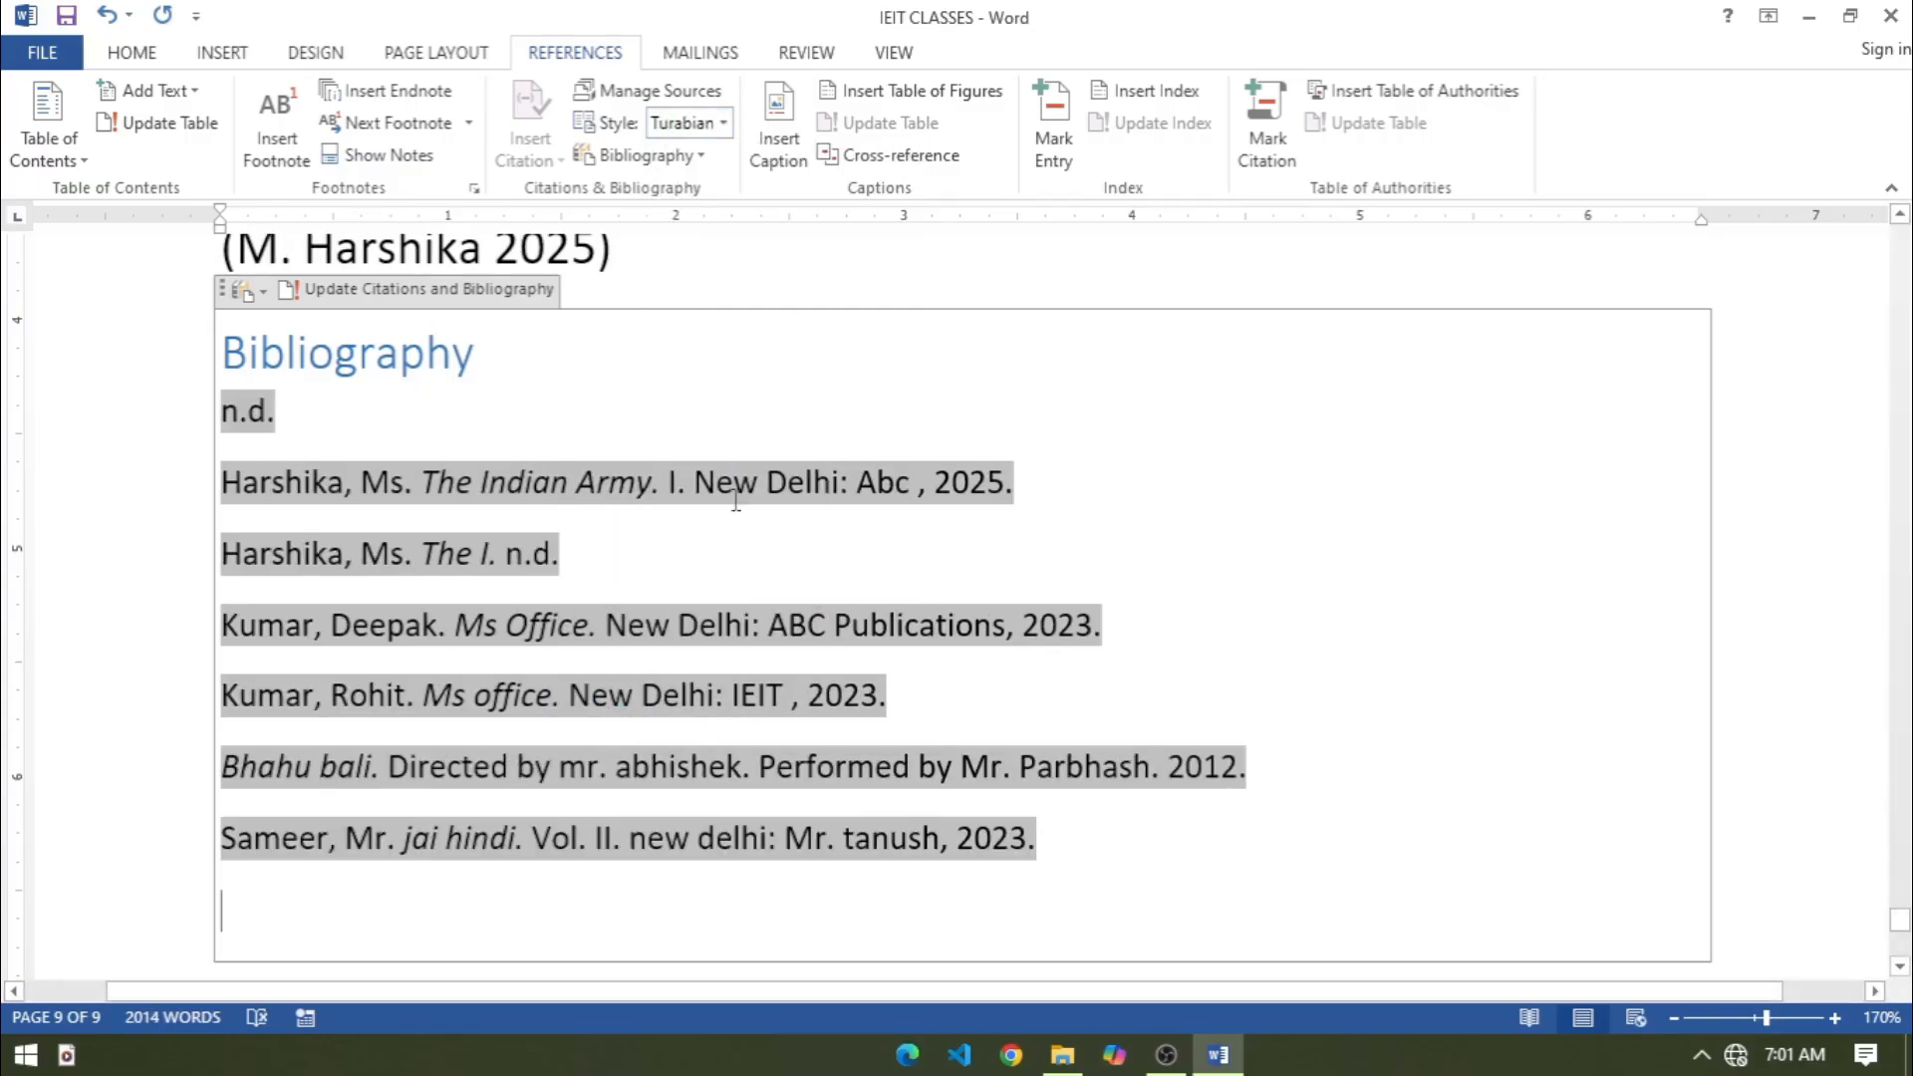
pyautogui.click(796, 248)
pyautogui.scroll(3, 798, 249)
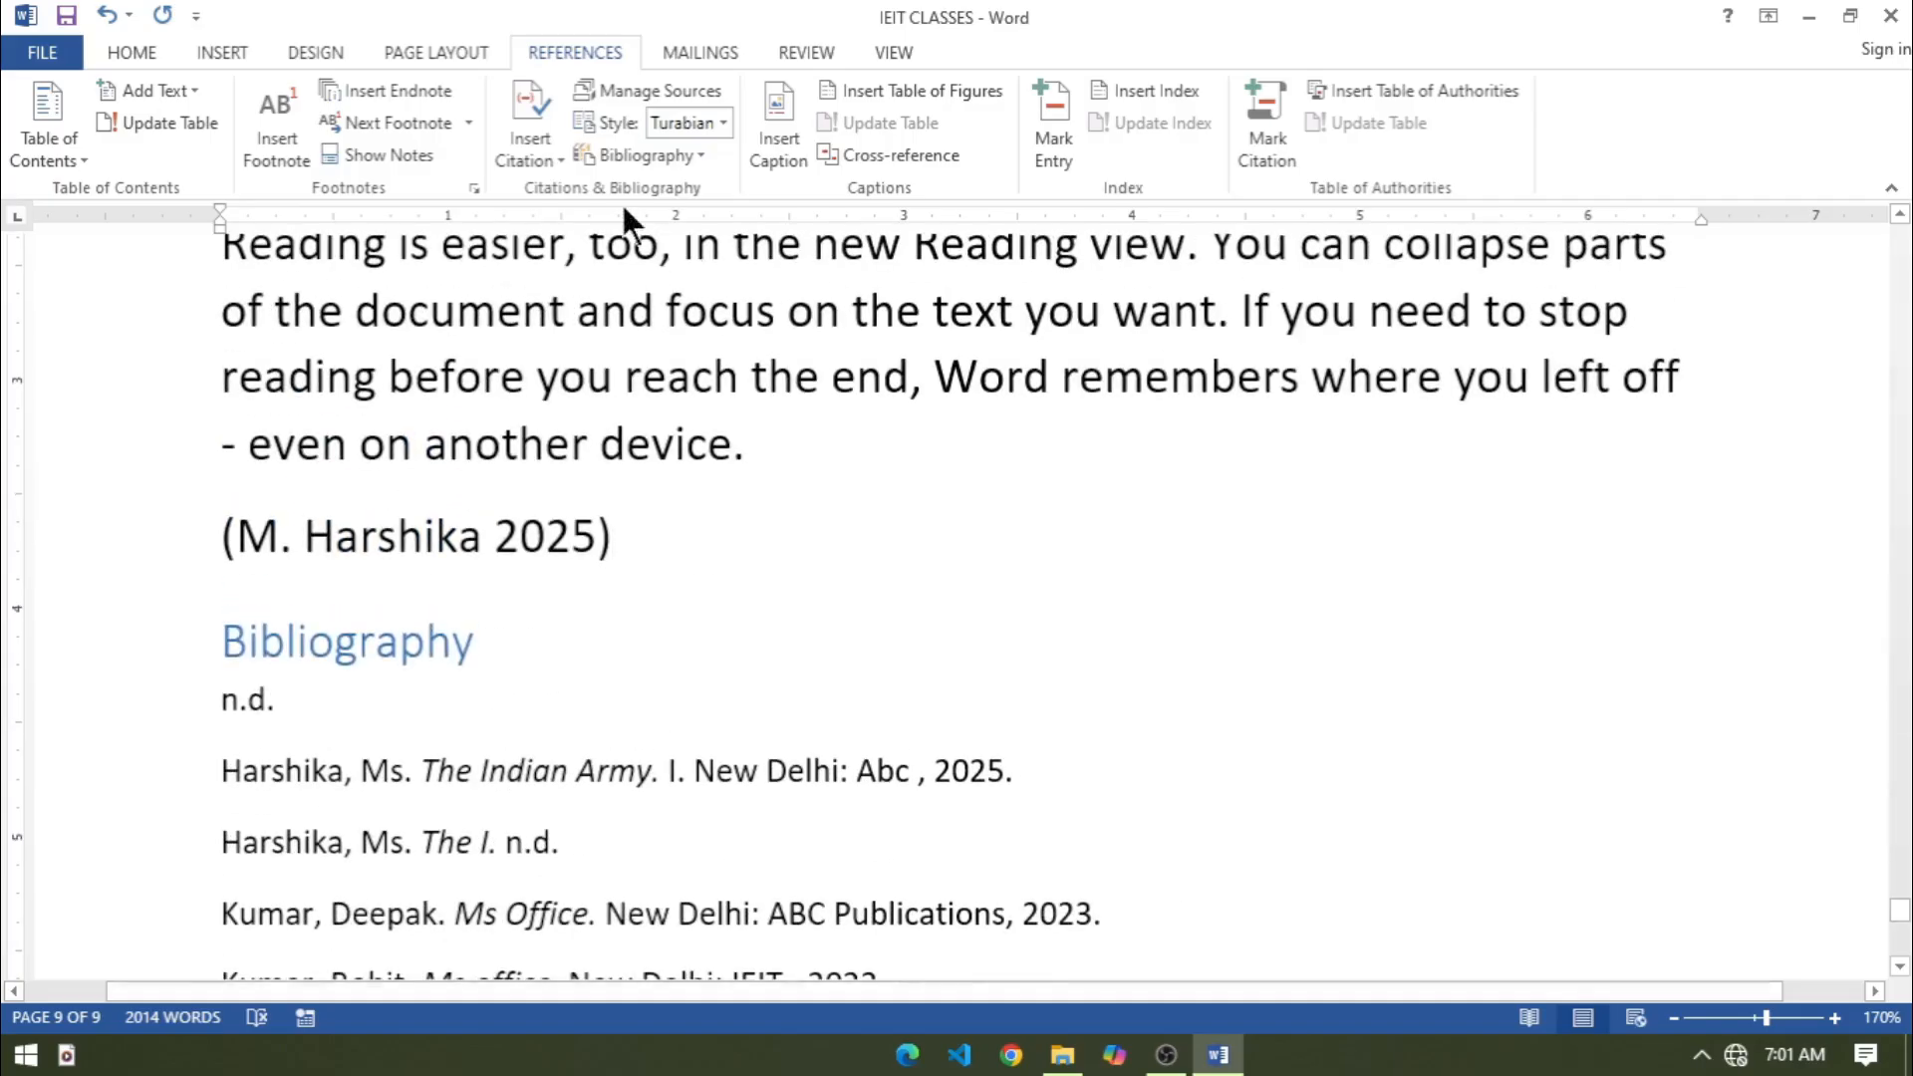